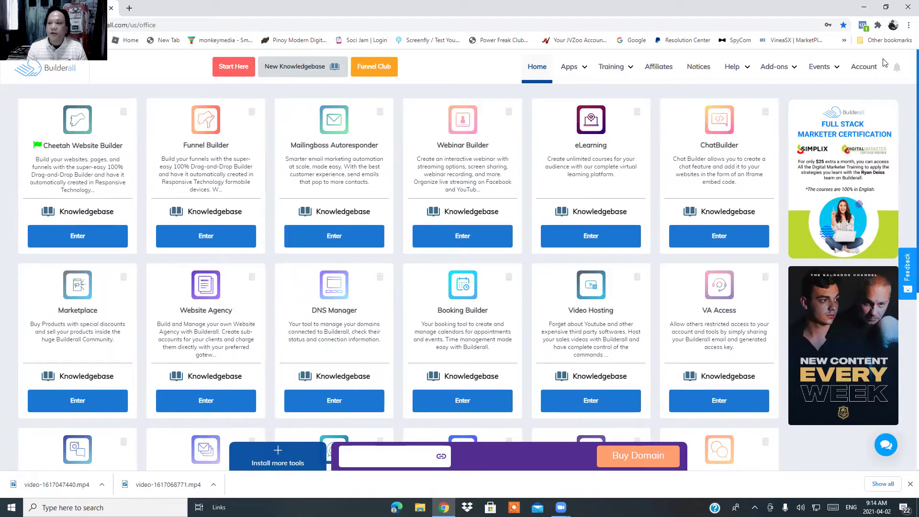
Step: Open the account profile details from the Builderall dashboard
click(867, 67)
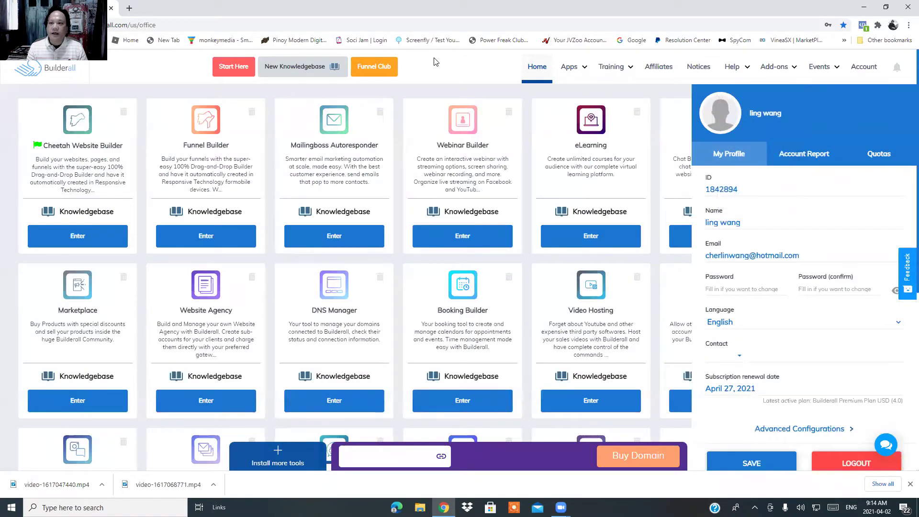
mouse_move(639, 88)
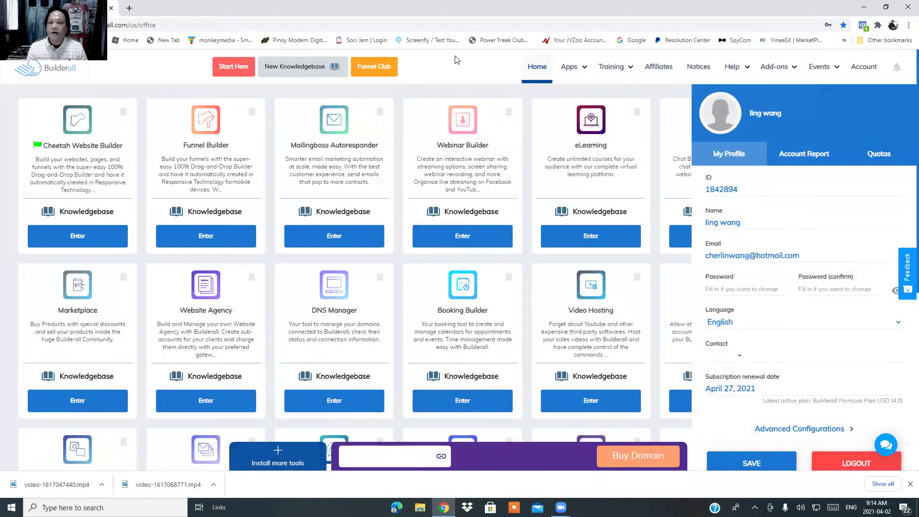
mouse_move(570, 67)
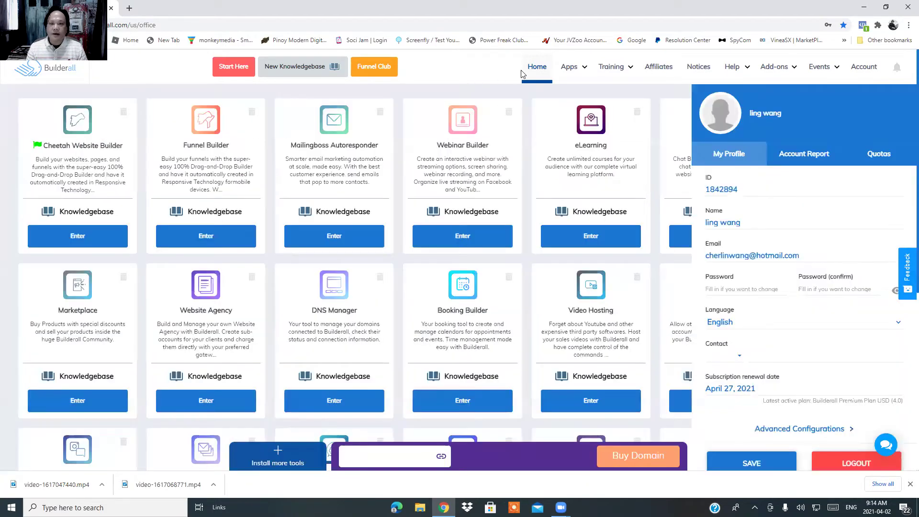
mouse_move(720, 91)
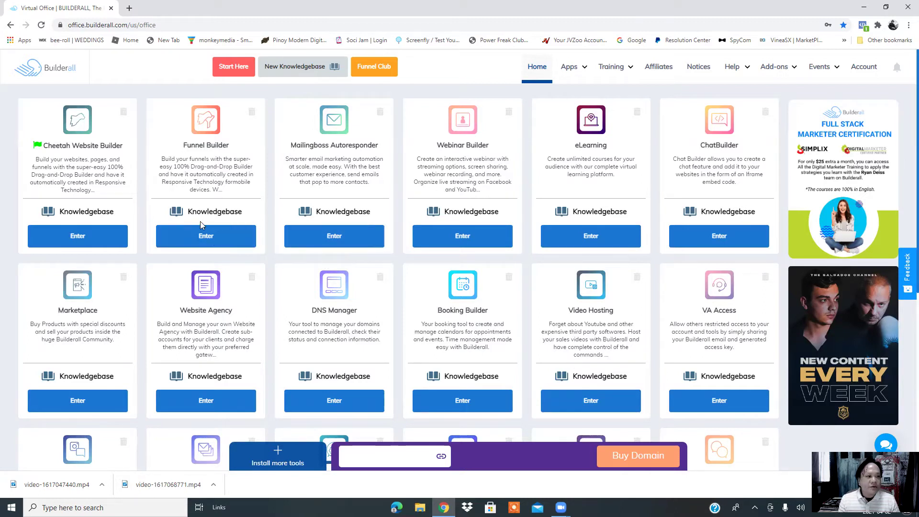
Step: Open the Webinar Registration page of the Atomy Webinar site for editing in Cheetah Website Builder
click(79, 238)
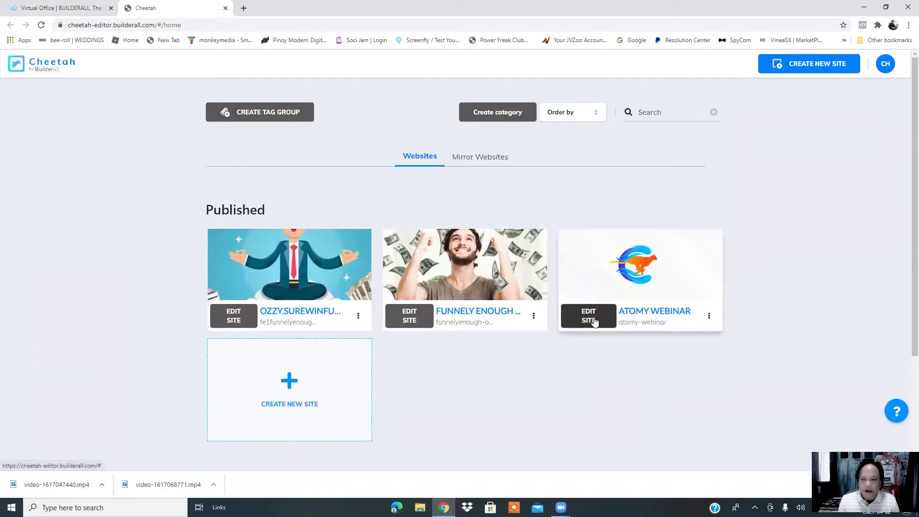
click(594, 322)
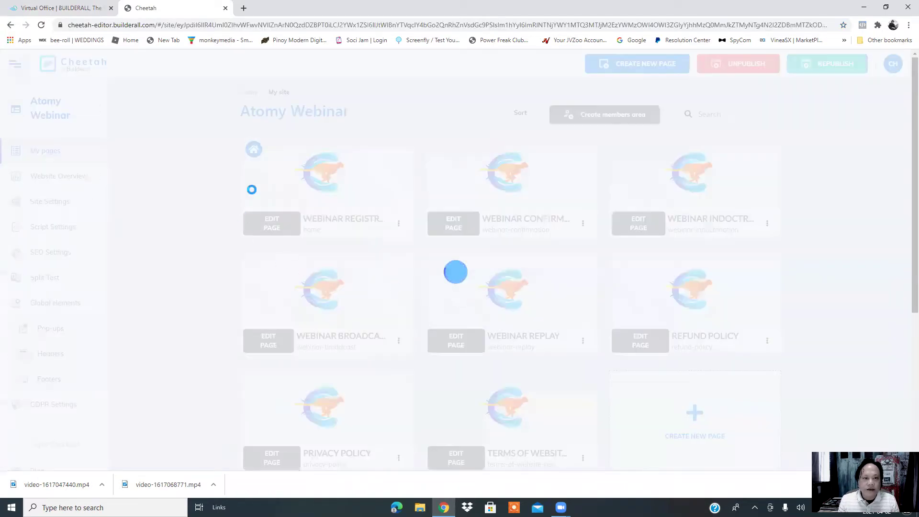
scroll(178, 177, down, 1)
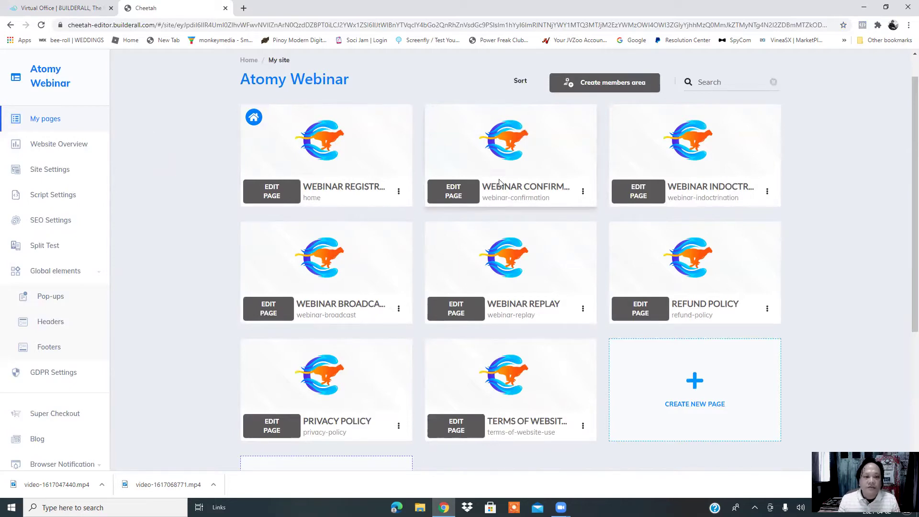
scroll(851, 188, down, 1)
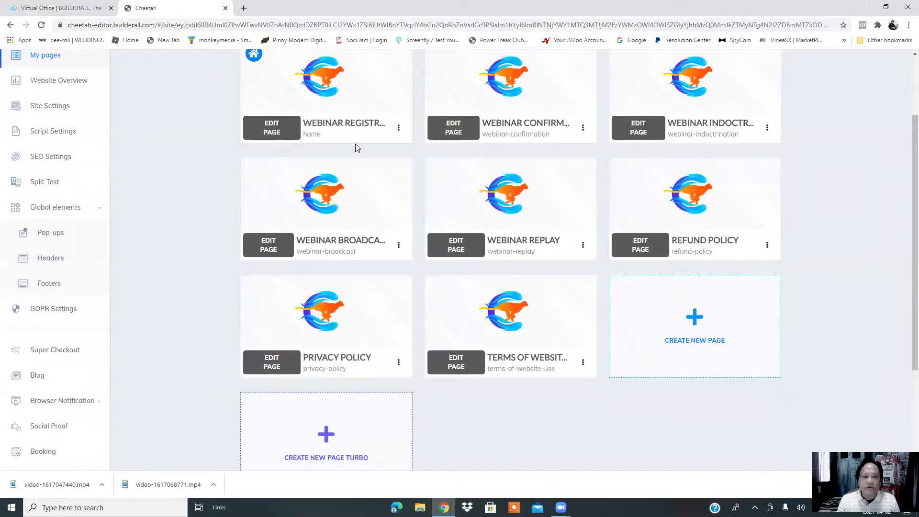
scroll(422, 241, down, 3)
scroll(421, 239, up, 3)
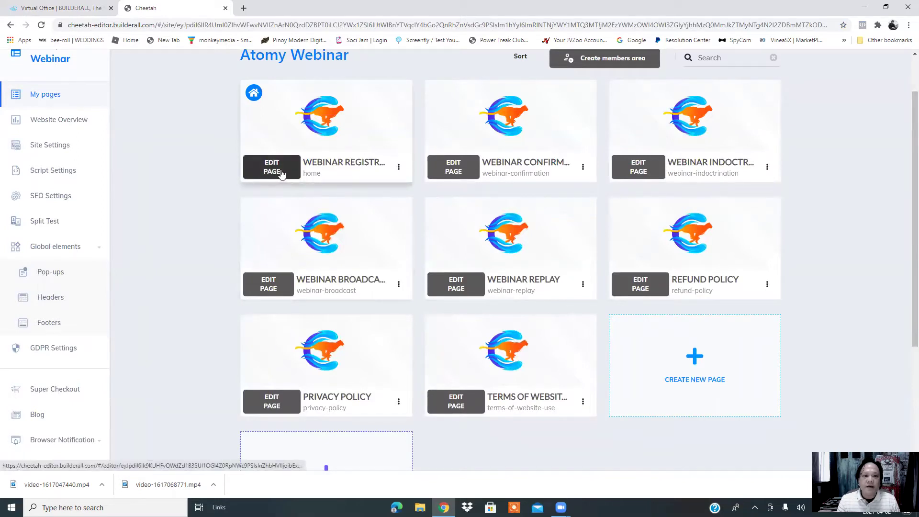
mouse_move(488, 207)
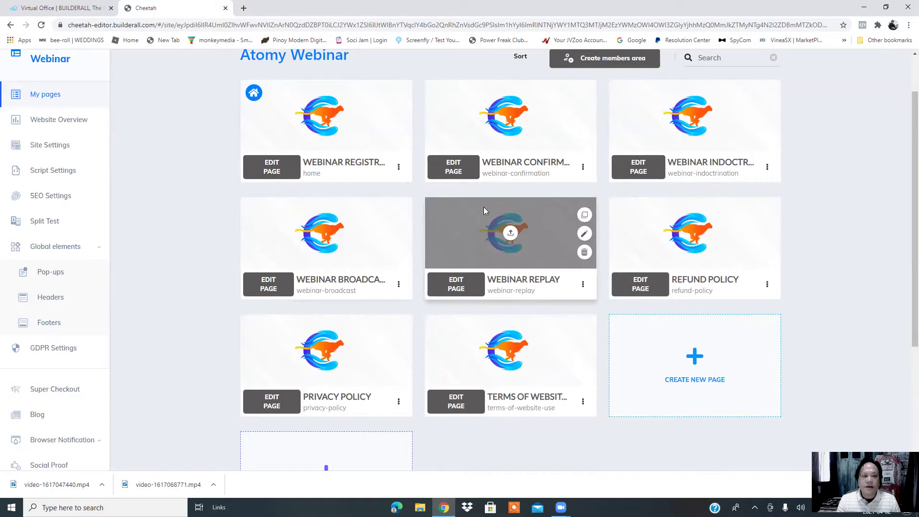
click(284, 172)
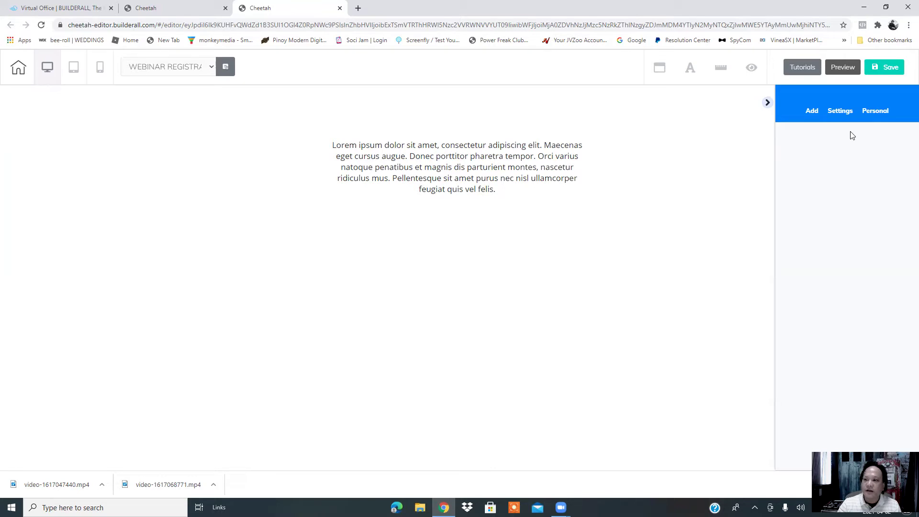
Step: Examine the panels and elements available to add, and the settings of the page's existing panel and text element
click(813, 113)
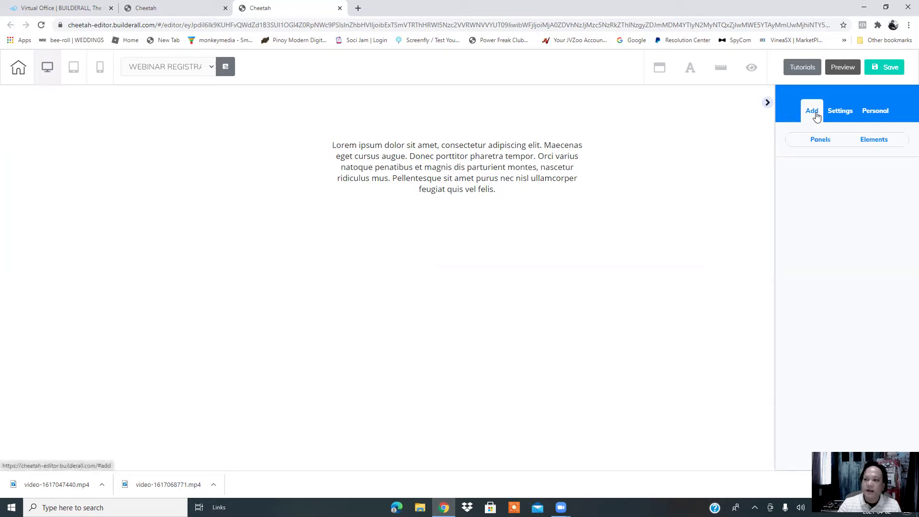
click(819, 144)
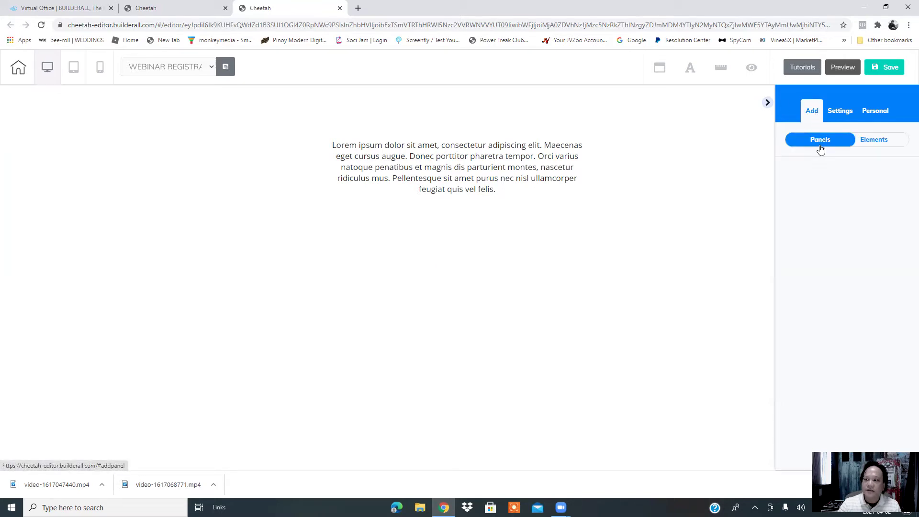
click(869, 144)
scroll(906, 172, down, 3)
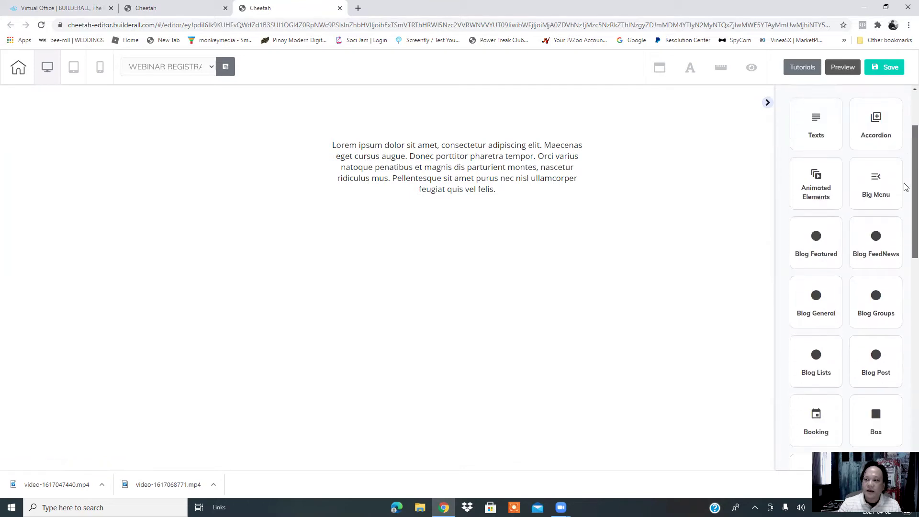
scroll(905, 185, up, 3)
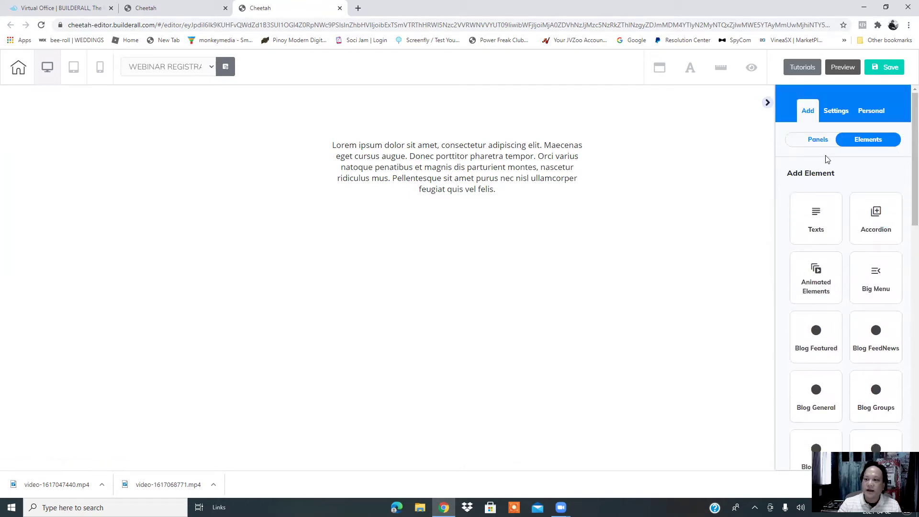
click(818, 142)
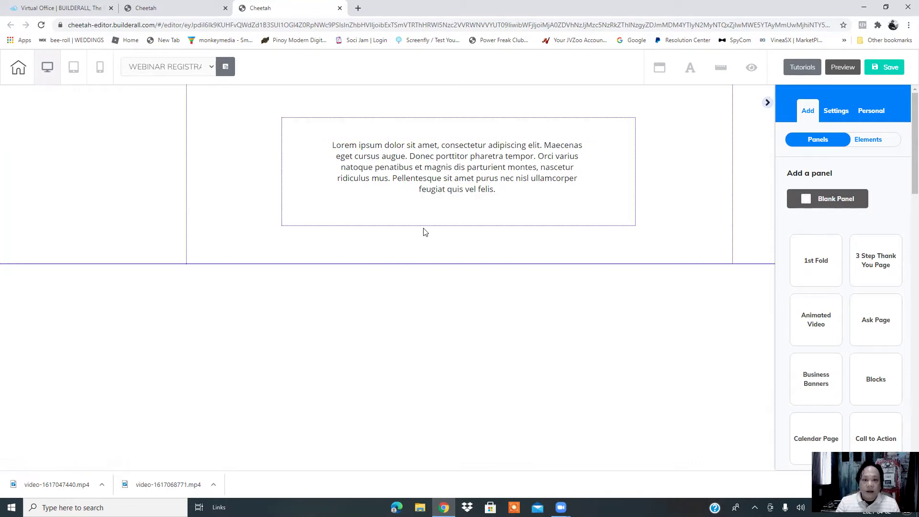
click(229, 172)
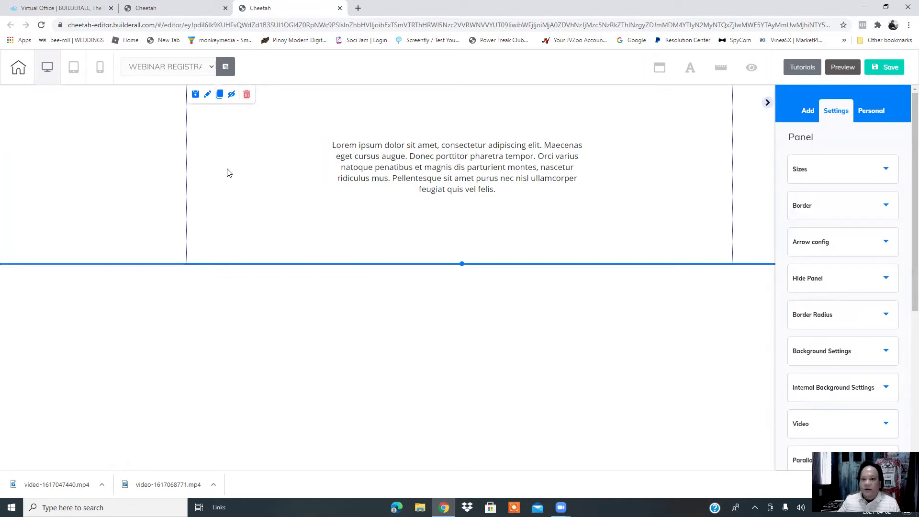
click(418, 178)
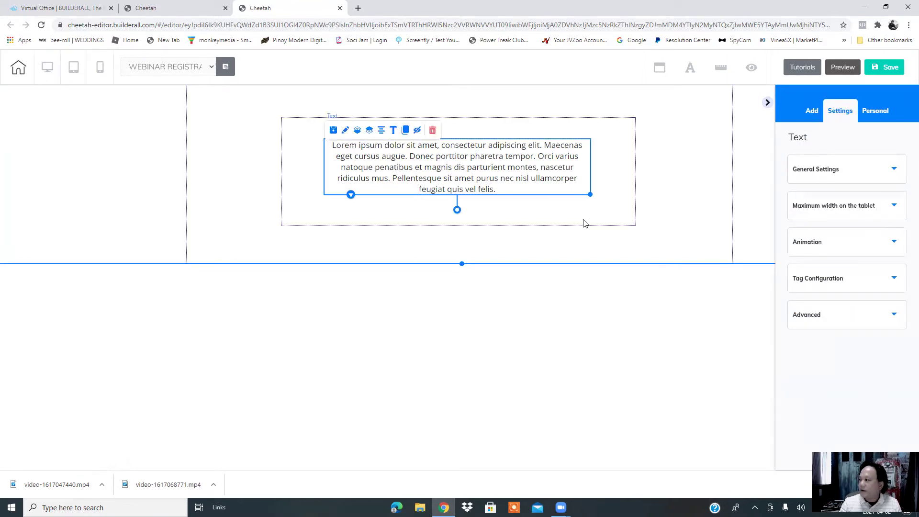
Step: Look through the categories of ready-made panels that can be added to the page
click(812, 114)
click(816, 143)
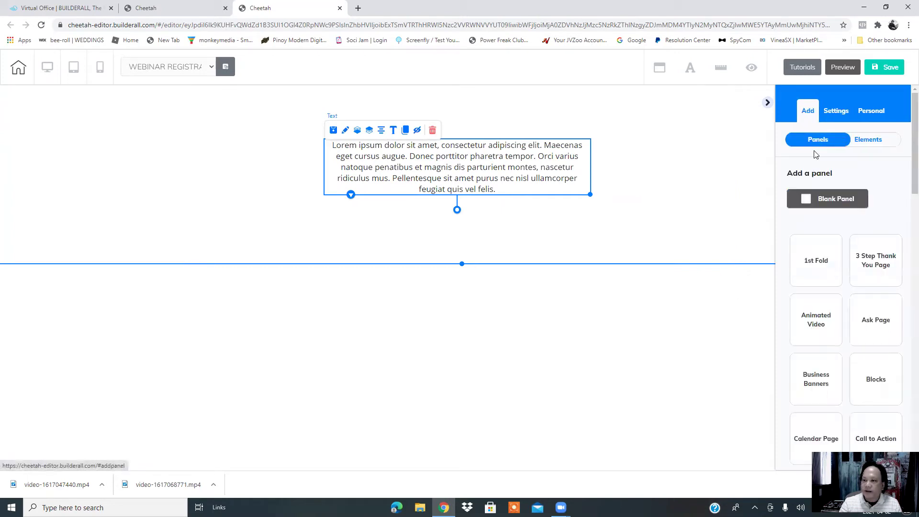
scroll(905, 193, down, 2)
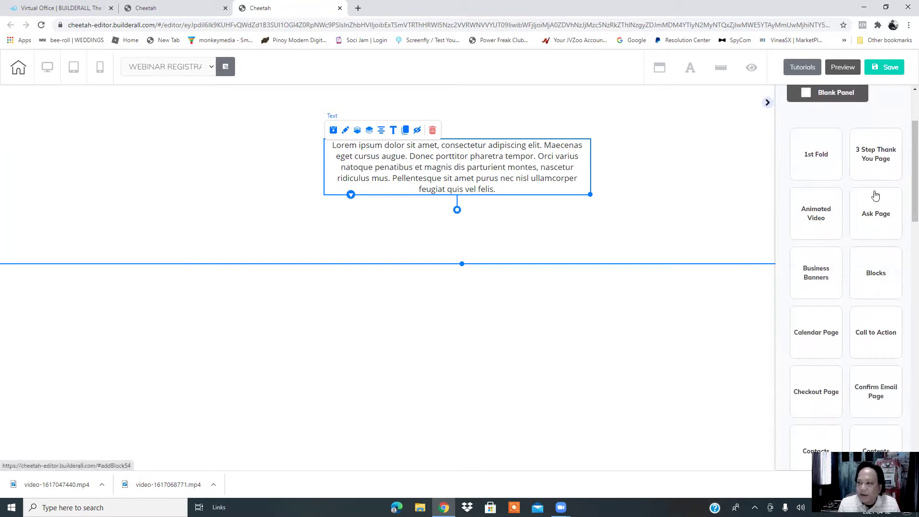
scroll(905, 216, down, 1)
scroll(905, 201, up, 1)
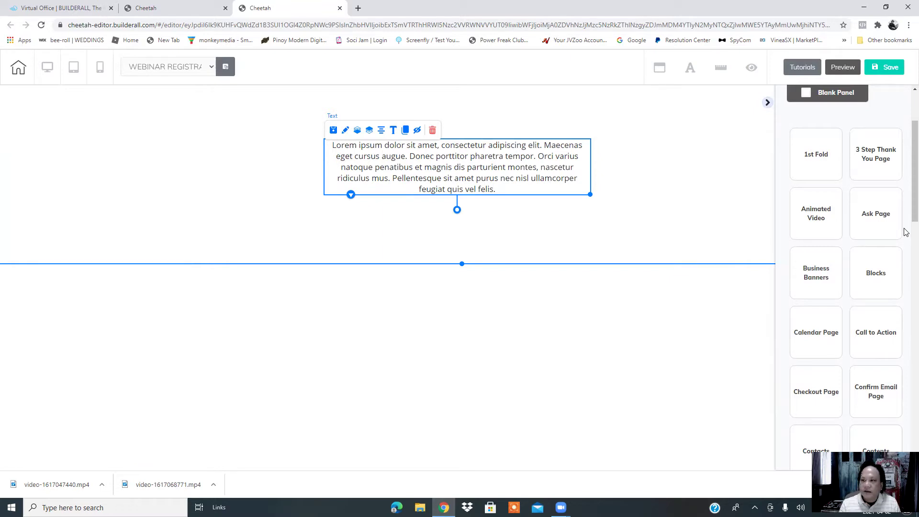
scroll(905, 139, down, 2)
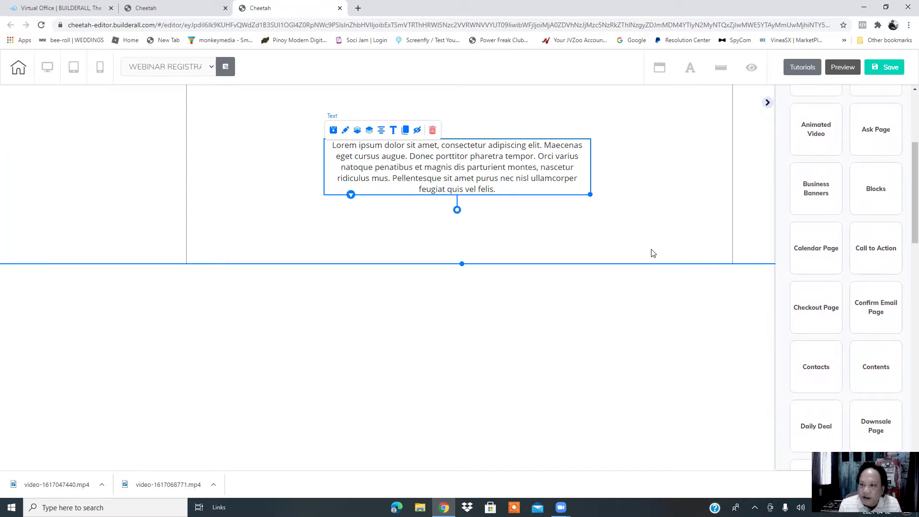
scroll(905, 144, up, 4)
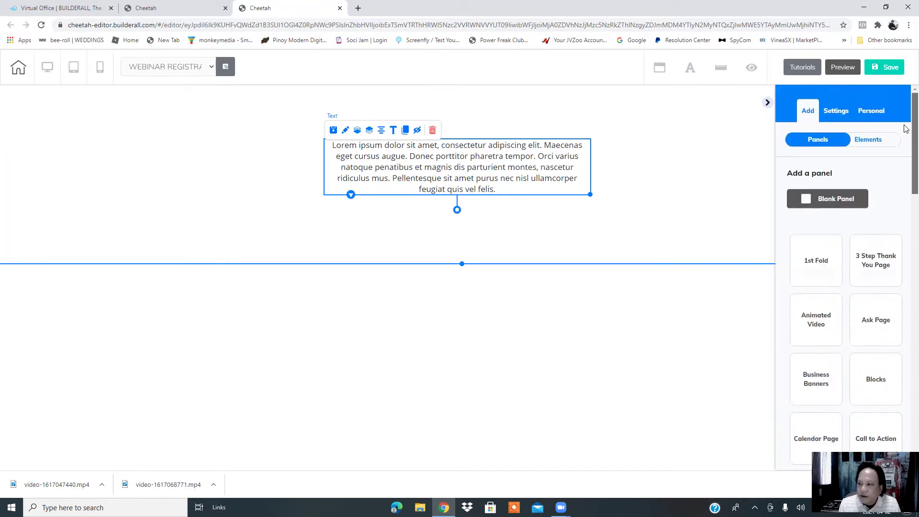
scroll(900, 198, down, 2)
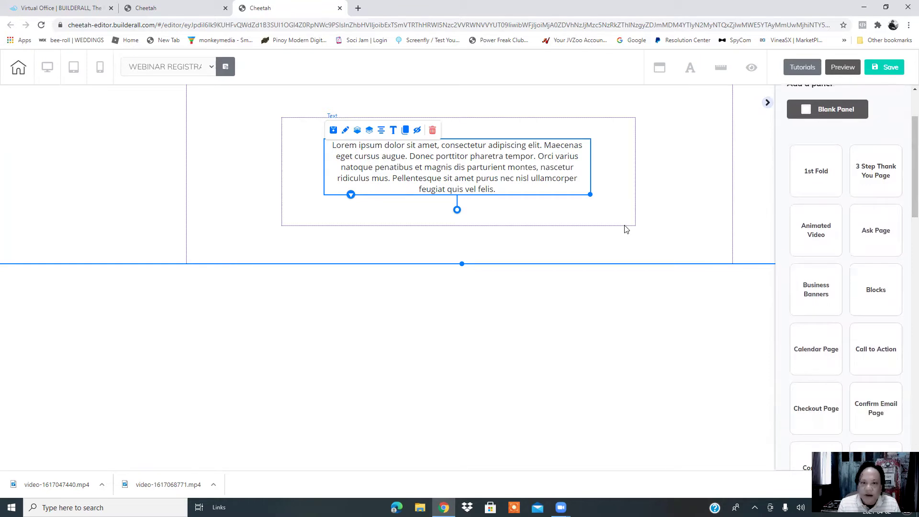
scroll(906, 156, up, 2)
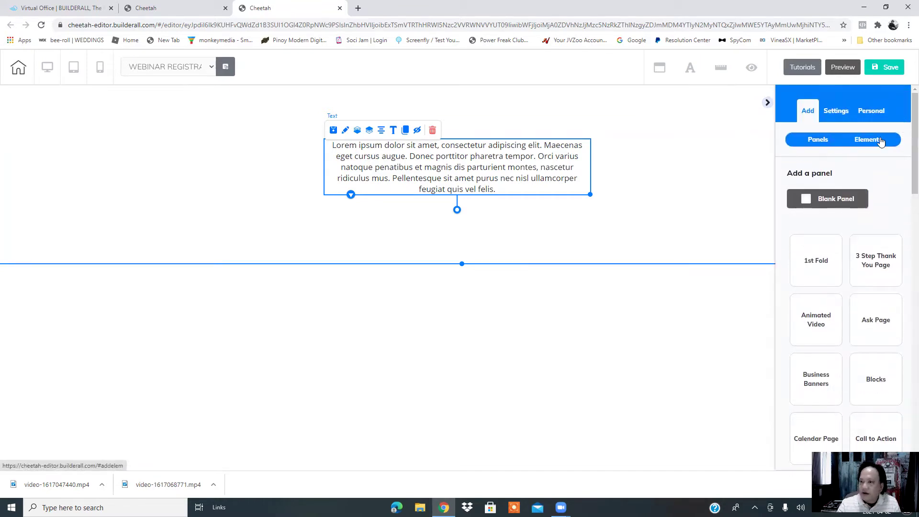
scroll(905, 165, down, 1)
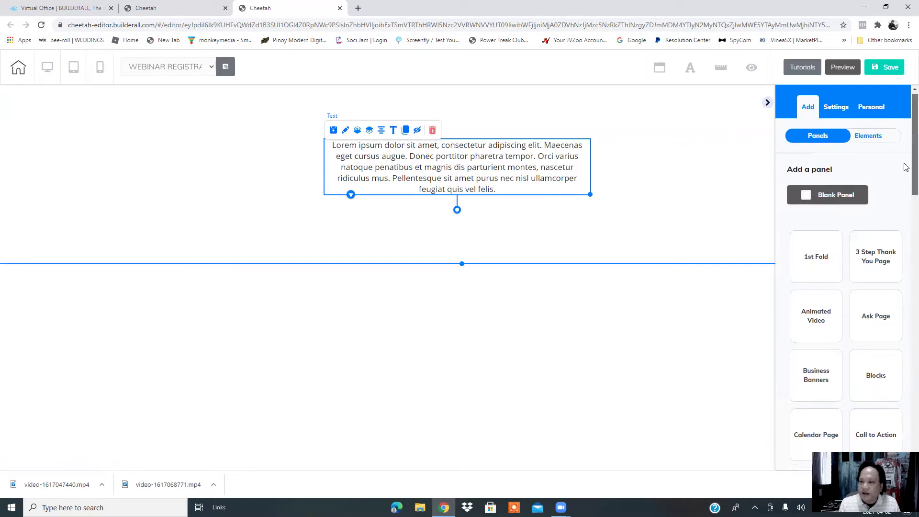
Step: Browse the ready-made panel designs in the 1st Fold category
click(821, 250)
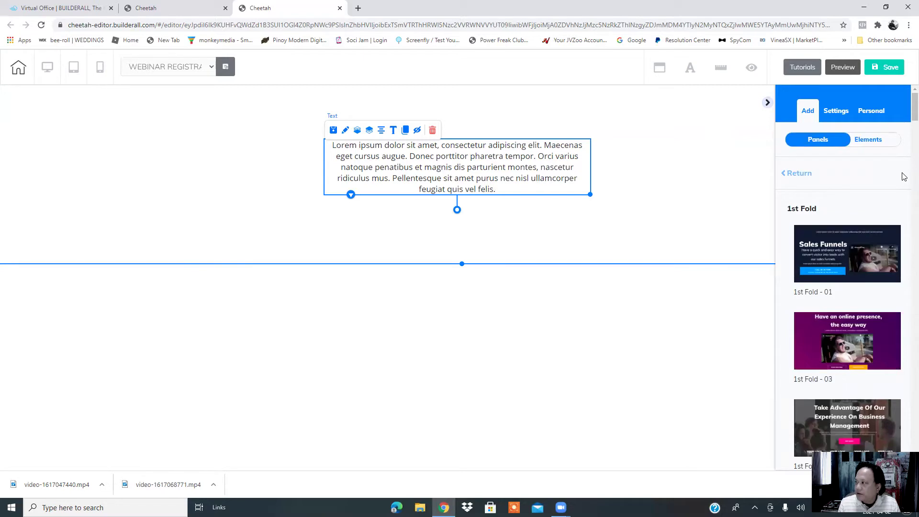
scroll(809, 269, down, 3)
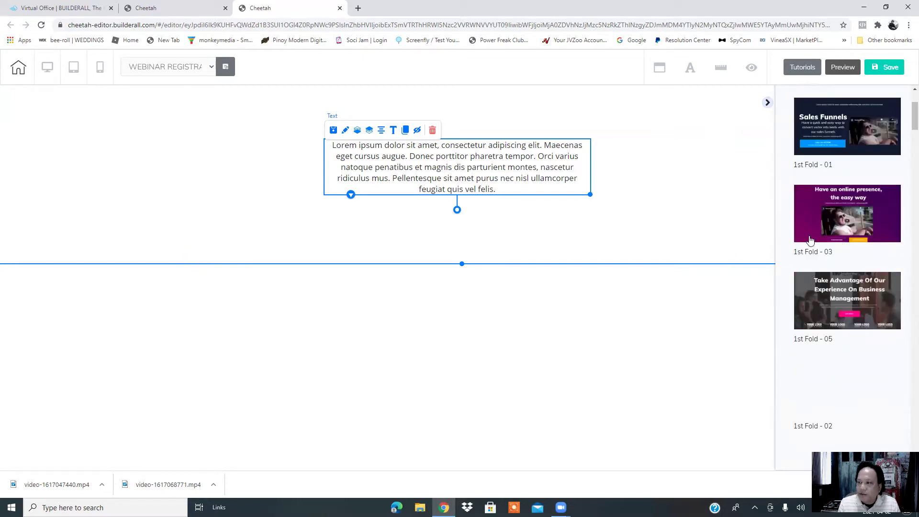
drag(906, 116, 907, 124)
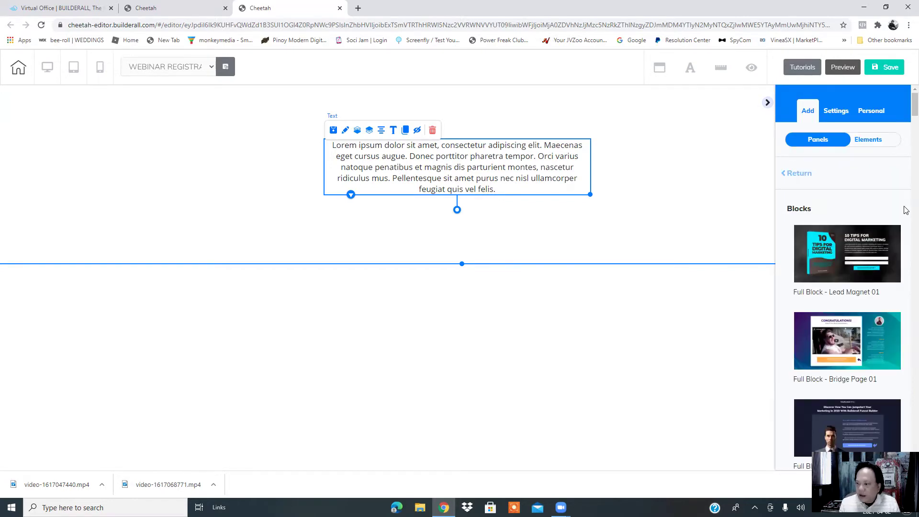
Step: Find the Full Block - Theme 02 - VSL design among the ready-made blocks and add it below the page's existing panel
drag(907, 112, 906, 123)
scroll(907, 122, down, 2)
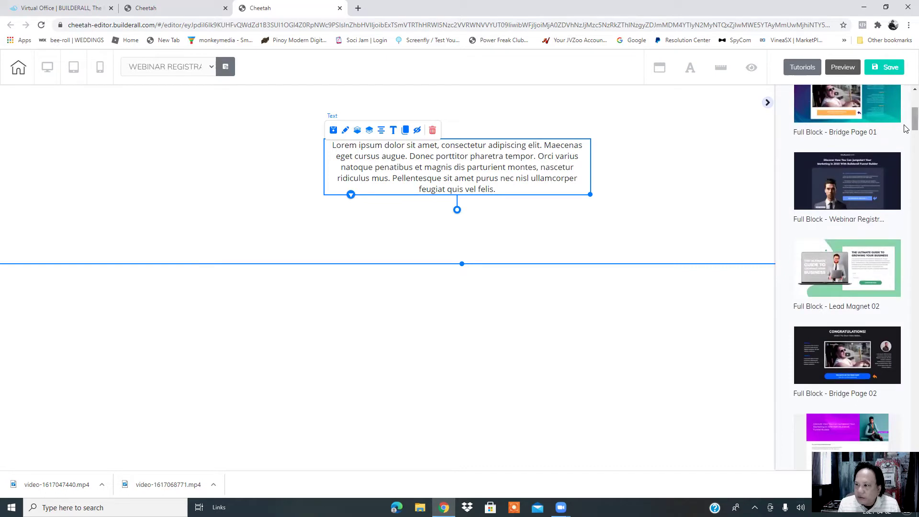
scroll(907, 135, down, 4)
scroll(907, 136, down, 5)
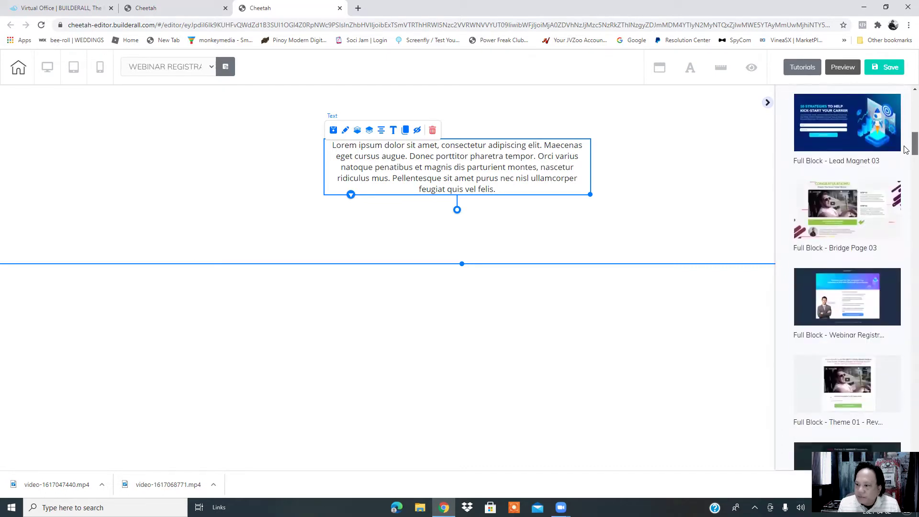
scroll(906, 150, down, 1)
scroll(906, 150, down, 4)
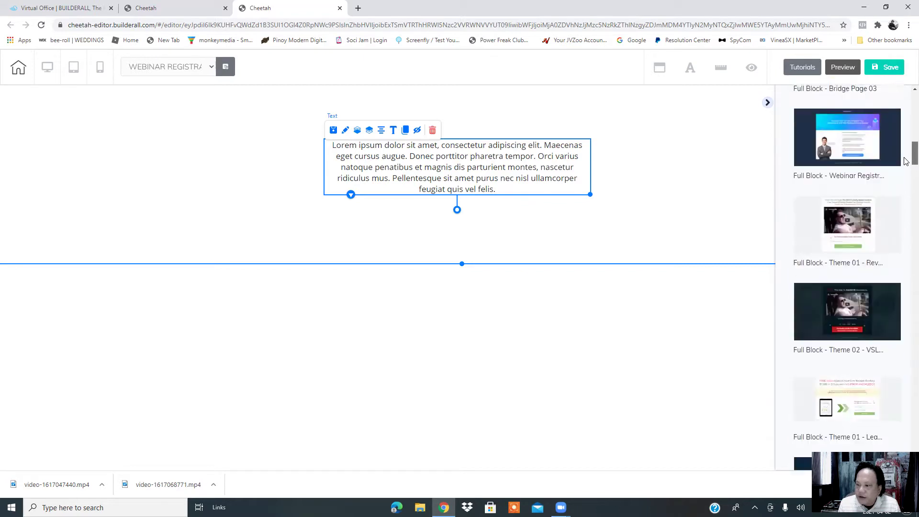
scroll(907, 165, down, 1)
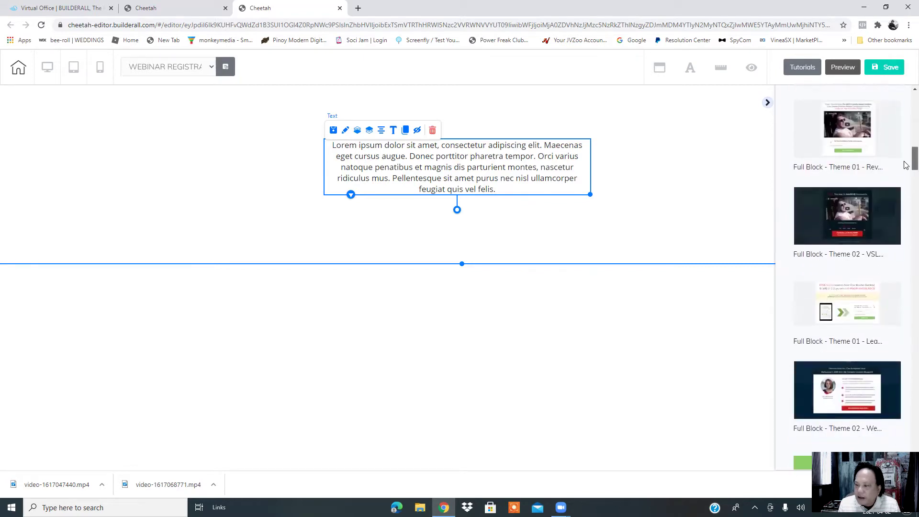
scroll(906, 166, down, 3)
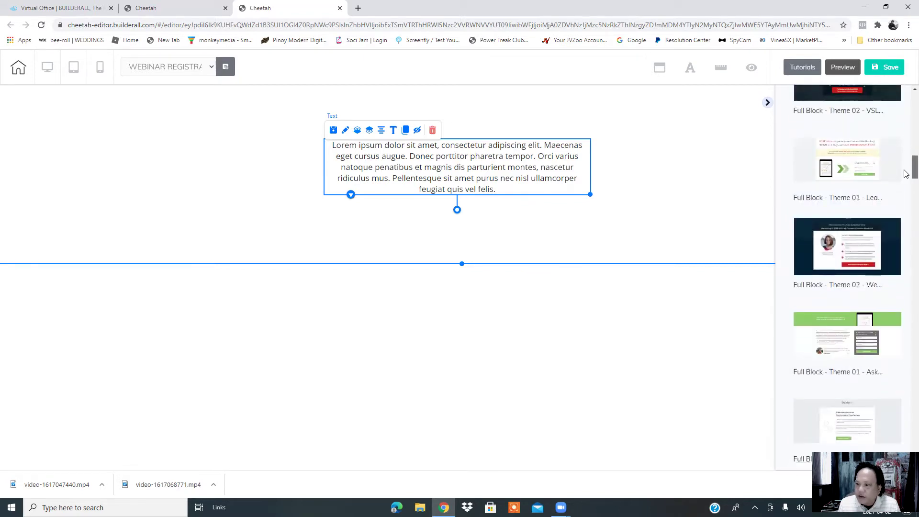
scroll(907, 167, up, 5)
scroll(906, 159, up, 3)
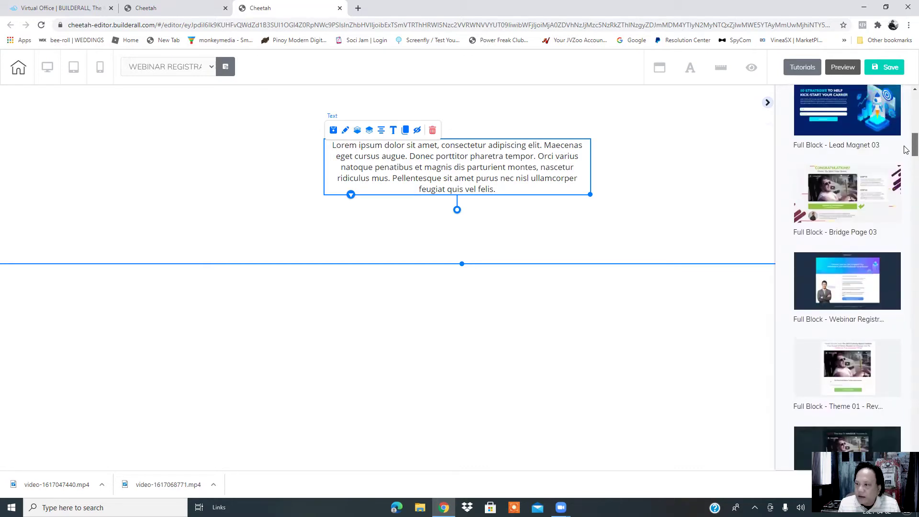
scroll(888, 124, down, 7)
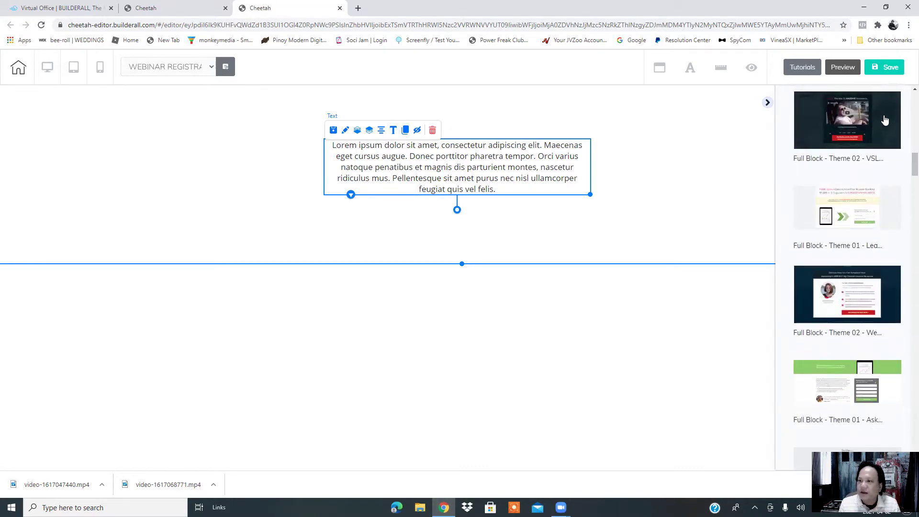
drag(876, 128, 570, 309)
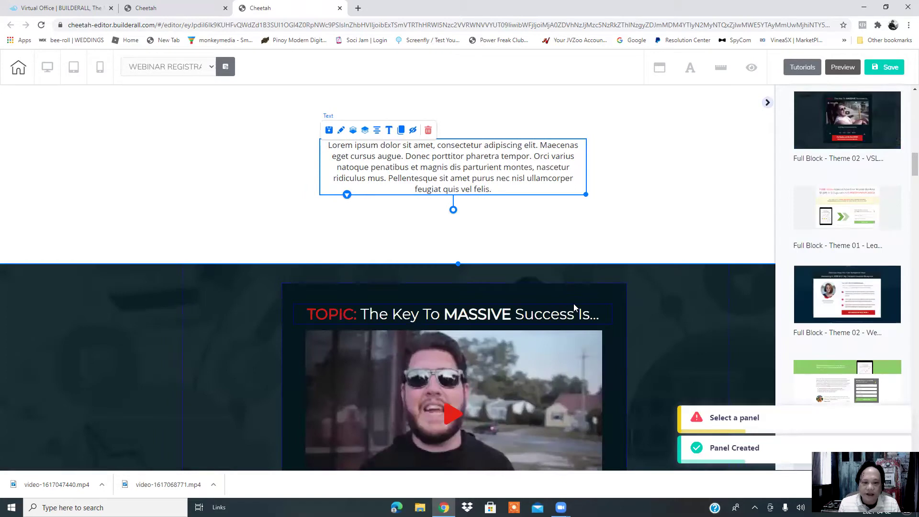
Step: Delete the original panel containing the Lorem ipsum placeholder text above the video block
scroll(571, 311, down, 4)
scroll(527, 373, down, 1)
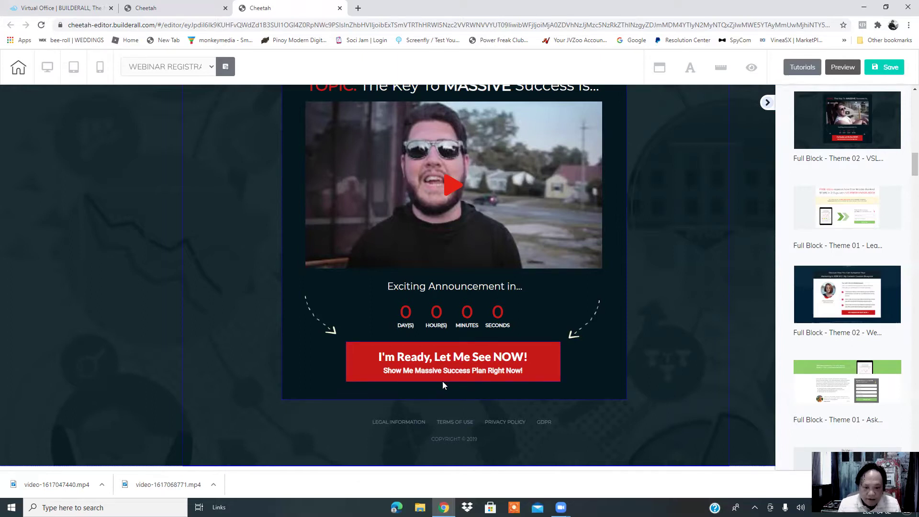
scroll(669, 400, up, 5)
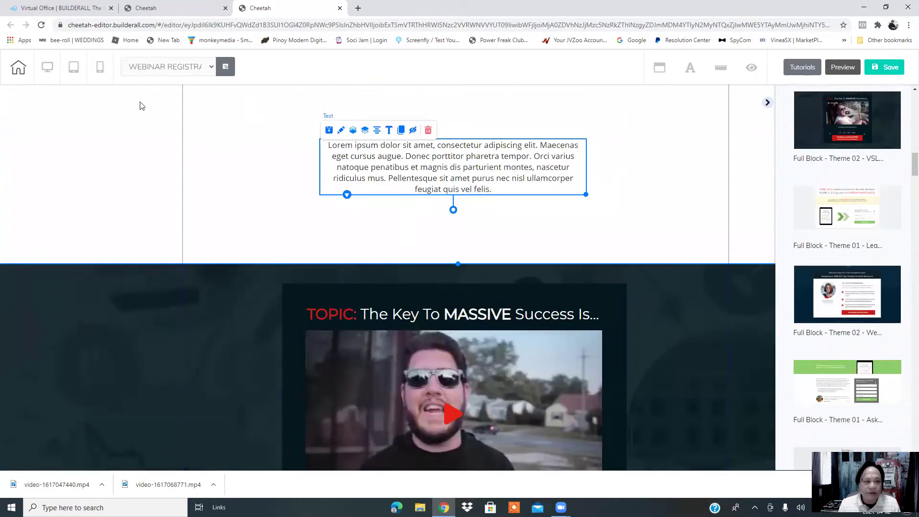
click(141, 104)
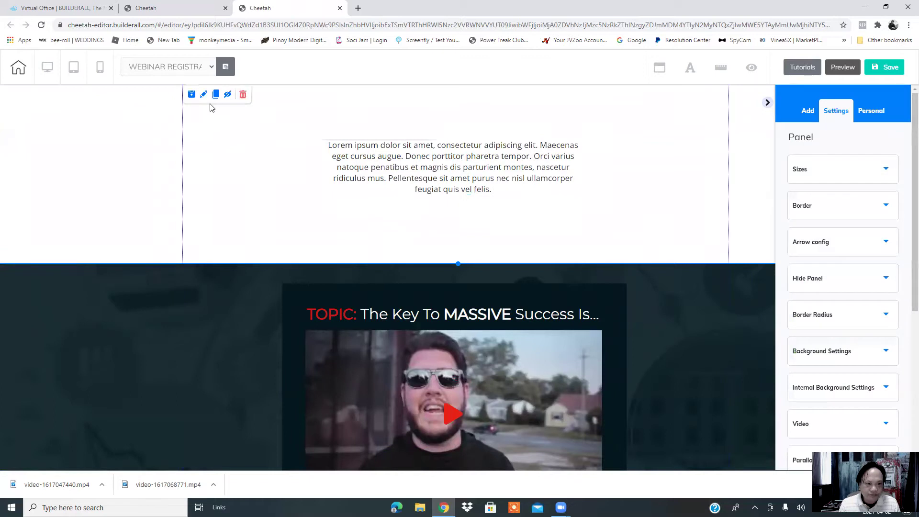
click(243, 95)
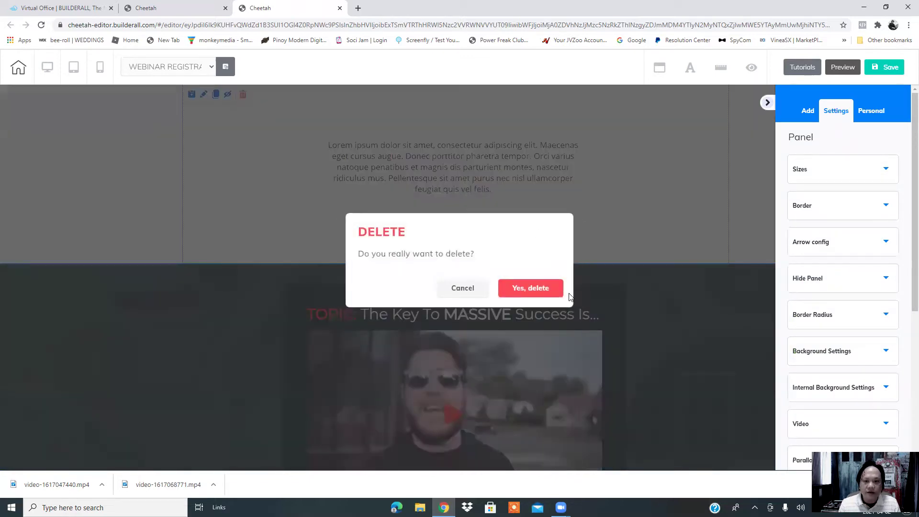
click(542, 288)
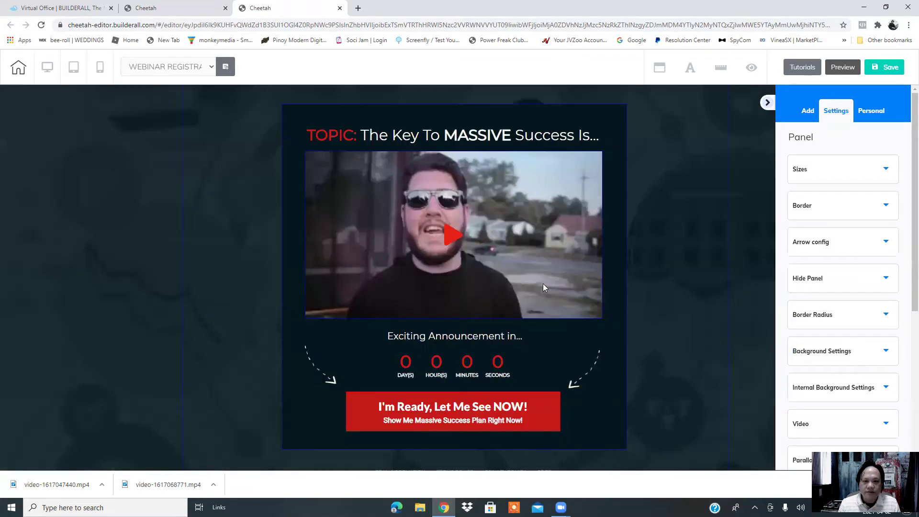
Step: Increase the height of the video block's panel to 1211
mouse_move(109, 134)
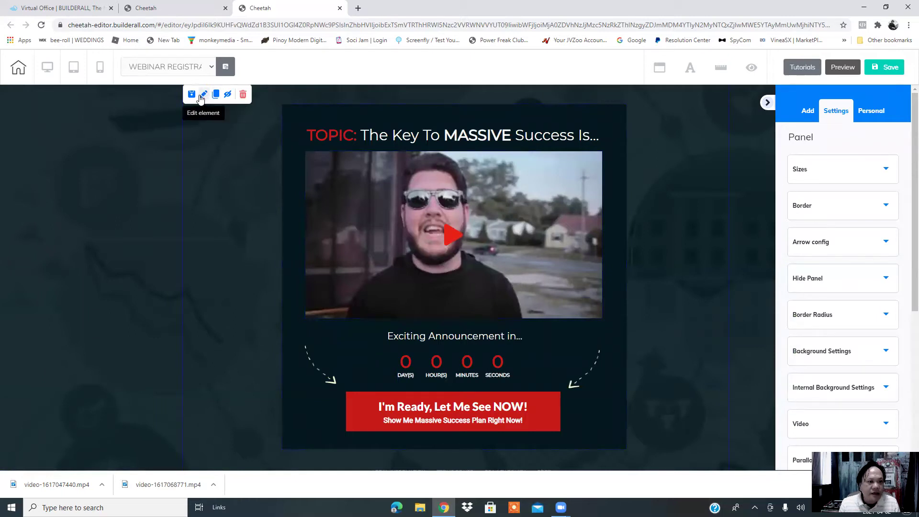
click(817, 172)
scroll(683, 341, down, 1)
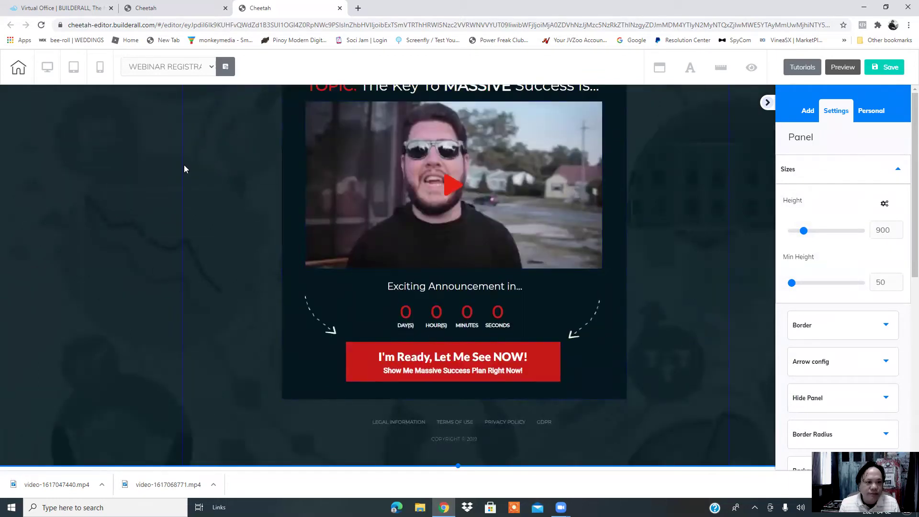
click(805, 231)
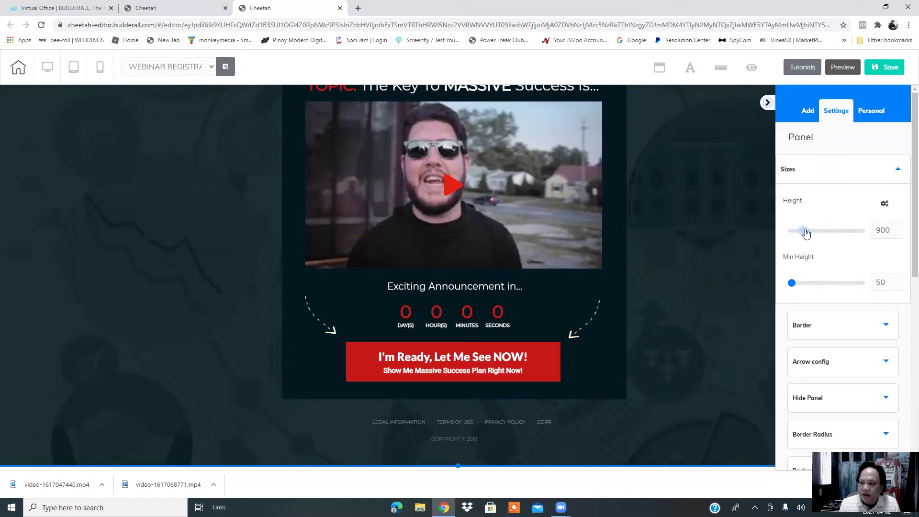
drag(806, 232, 809, 231)
scroll(649, 281, down, 3)
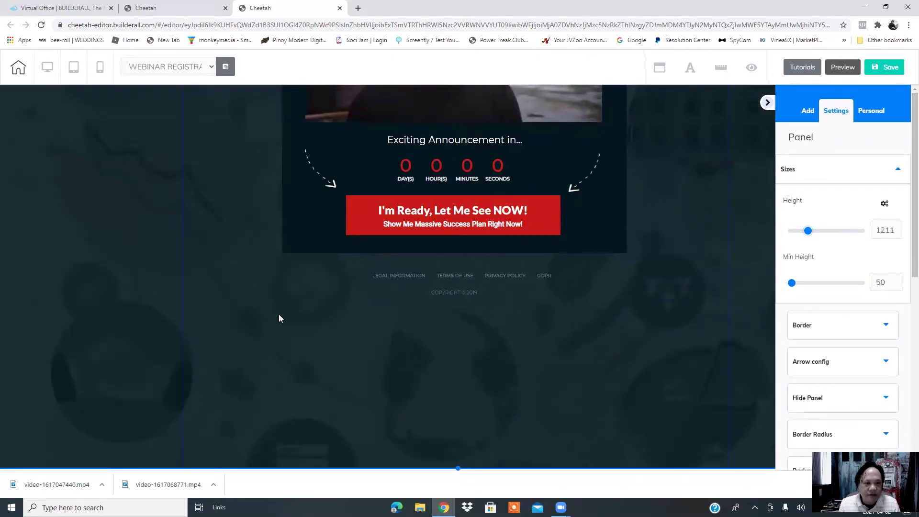
scroll(175, 293, up, 4)
scroll(179, 280, down, 4)
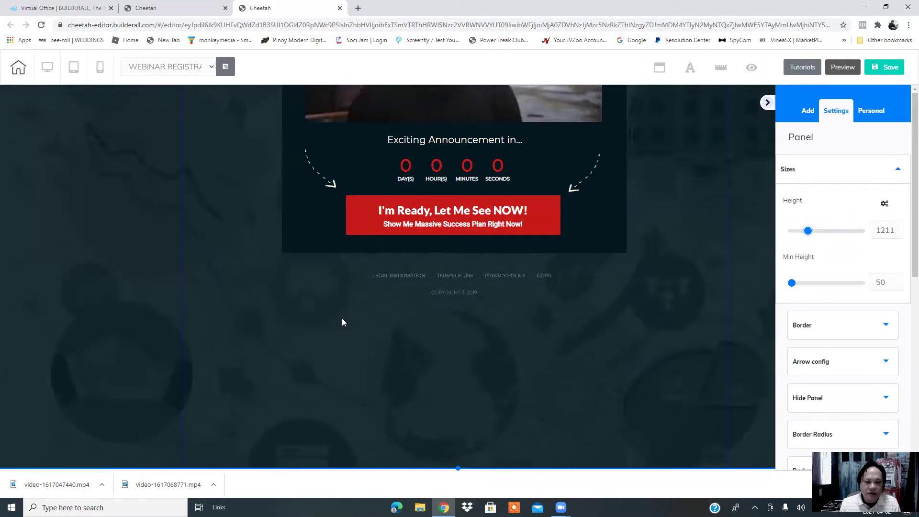
Step: Move the copyright text and footer menu down towards the panel's lower edge and centre both horizontally
drag(473, 297, 477, 428)
drag(500, 277, 505, 396)
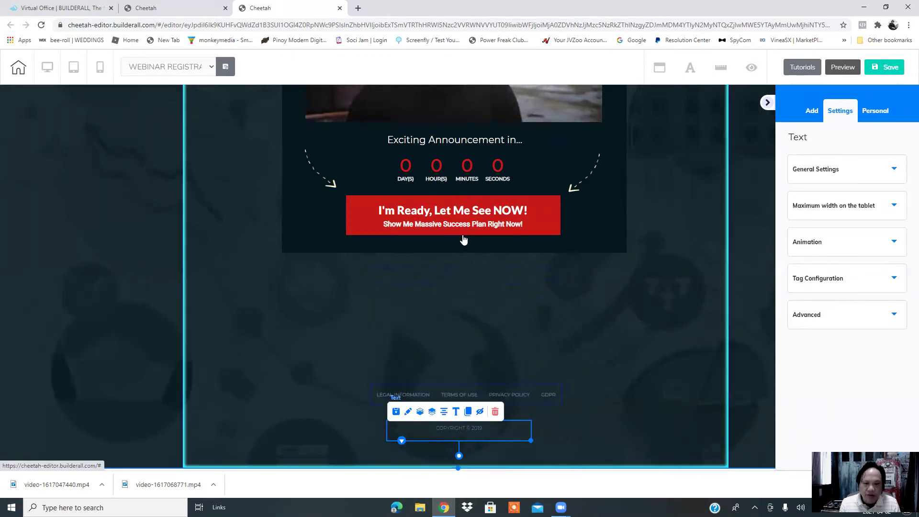
drag(464, 239, 615, 302)
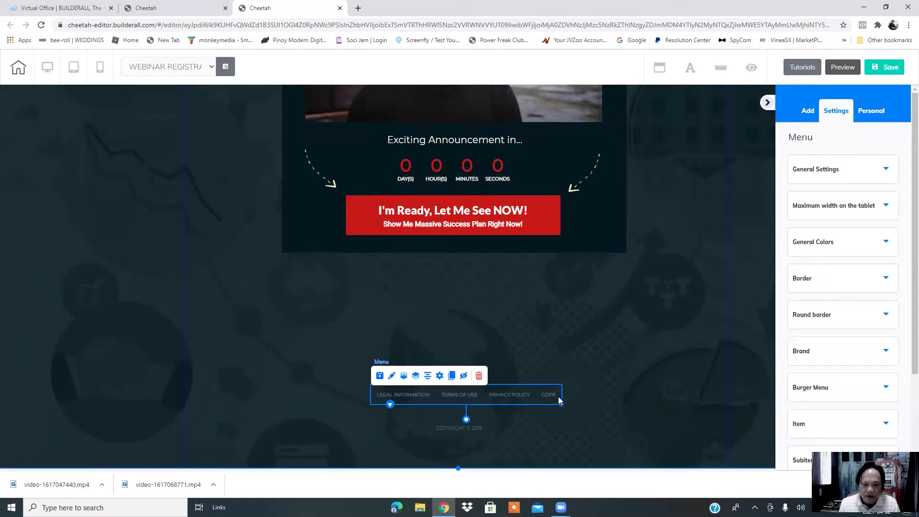
click(428, 382)
click(448, 427)
click(445, 413)
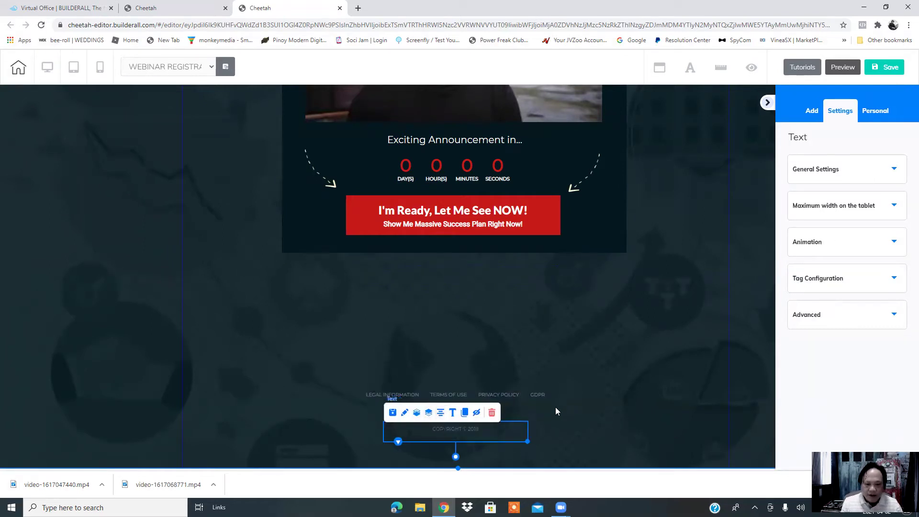
click(449, 381)
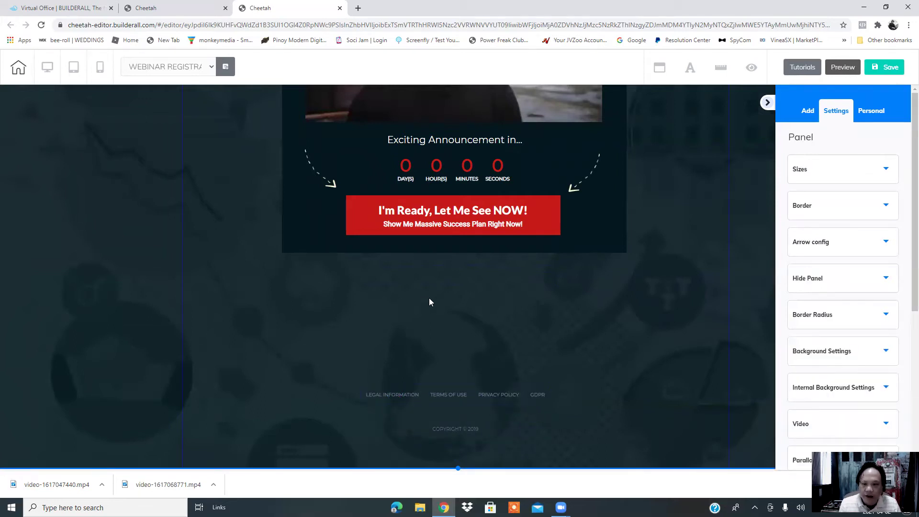
Step: Shift the dark box holding the video lower in the panel, enlarge it and reposition it within the content guides
scroll(430, 302, up, 4)
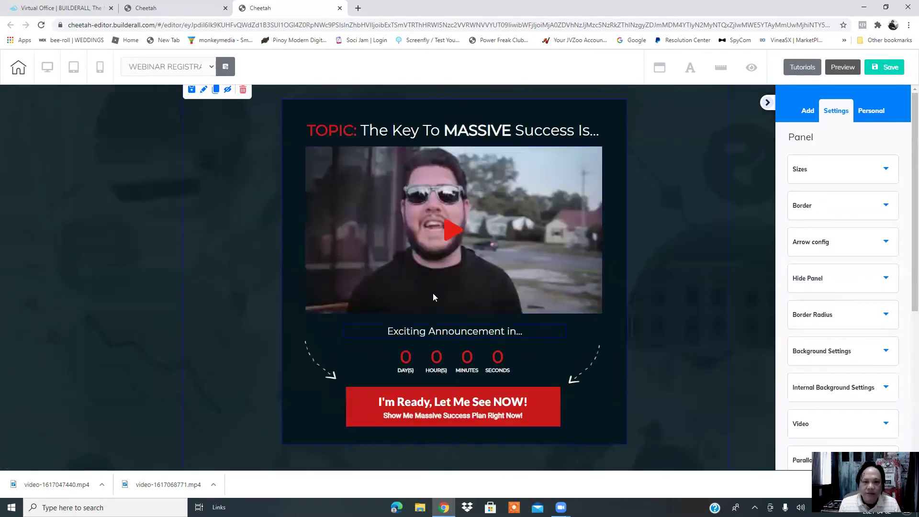
drag(607, 121, 604, 178)
scroll(663, 201, down, 3)
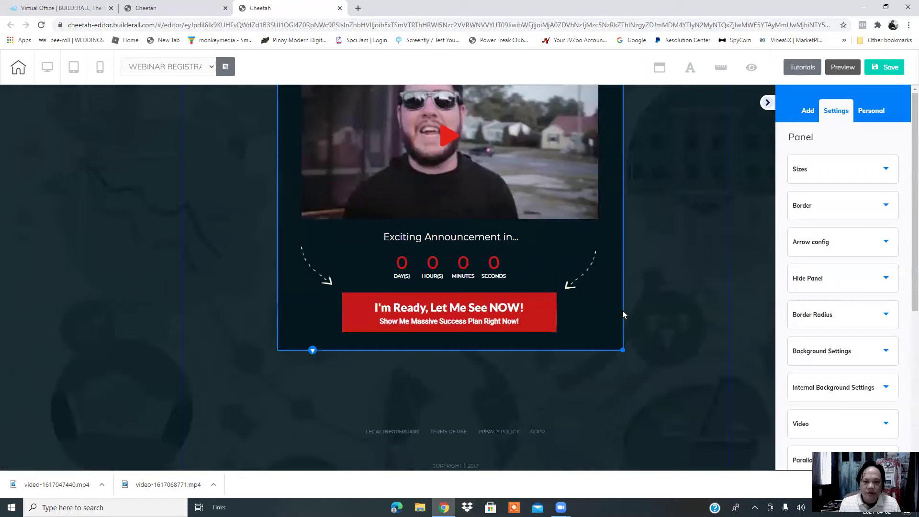
drag(602, 334, 719, 393)
drag(462, 365, 450, 366)
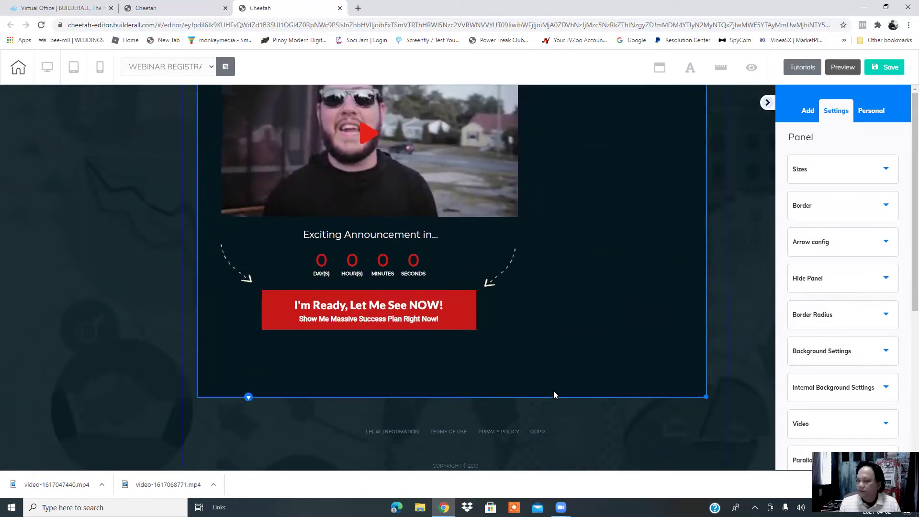
Step: Stretch the dark box to nearly fill the content width and extend its lower edge closer to the footer menu
drag(704, 397, 723, 400)
drag(614, 381, 607, 371)
scroll(608, 371, up, 3)
drag(573, 169, 571, 160)
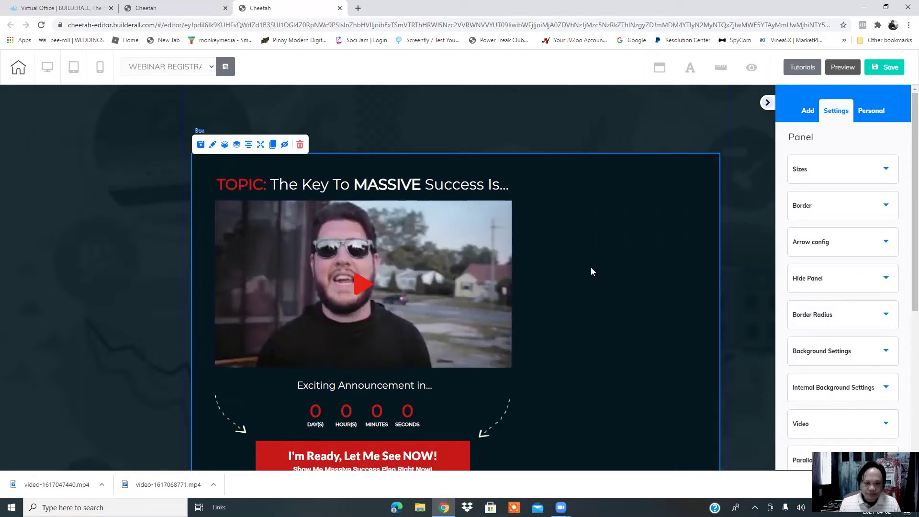
scroll(591, 268, down, 4)
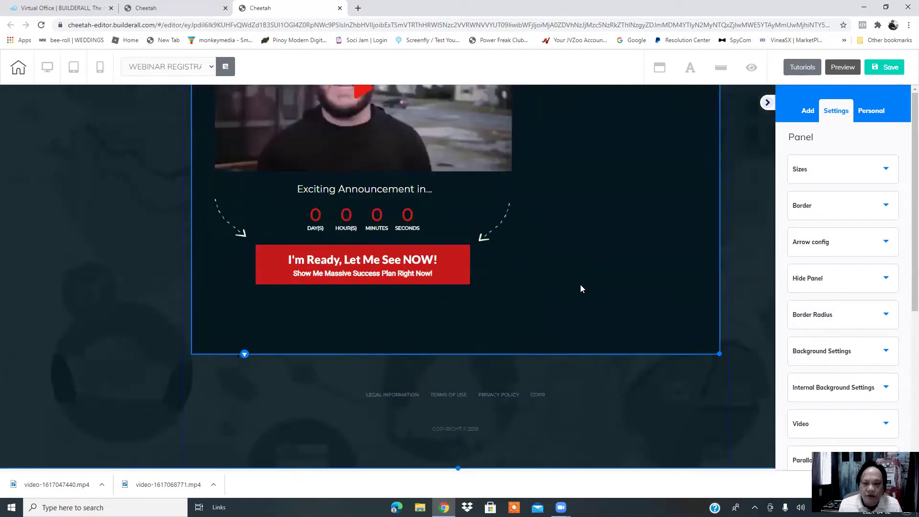
drag(718, 354, 720, 372)
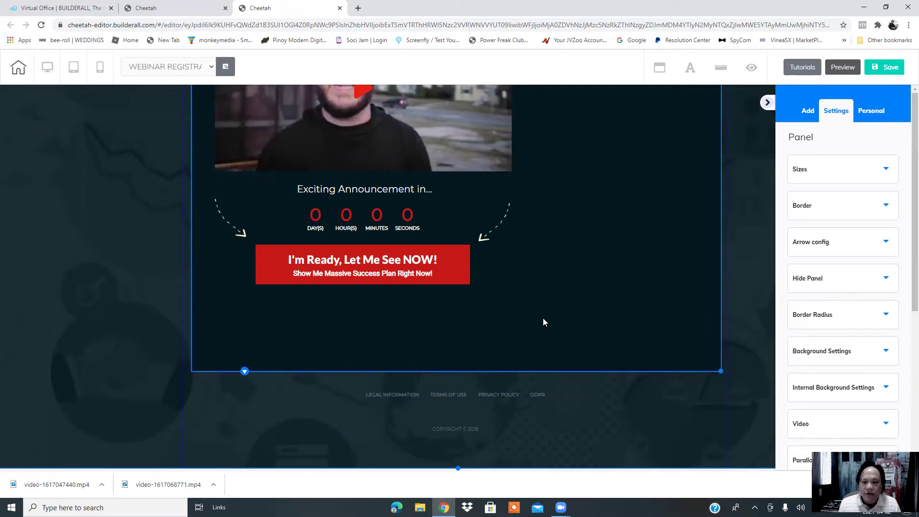
Step: Centre the TOPIC headline in the widened box, and move the red button and its two arrows to the box's lower middle
scroll(543, 318, up, 3)
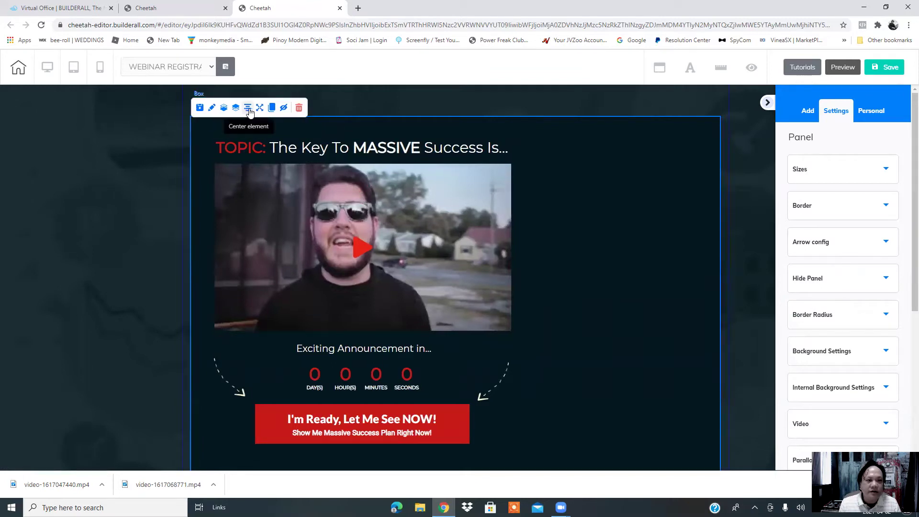
click(386, 153)
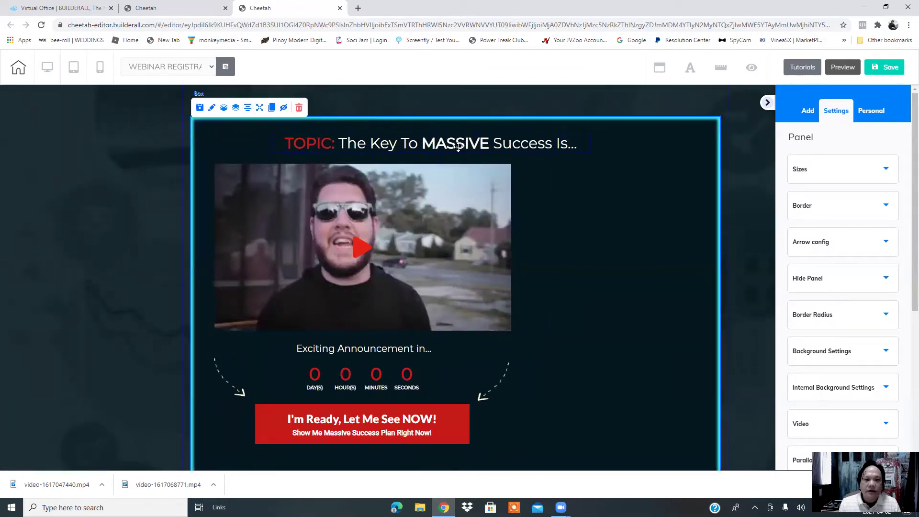
scroll(451, 310, down, 3)
drag(448, 314, 547, 372)
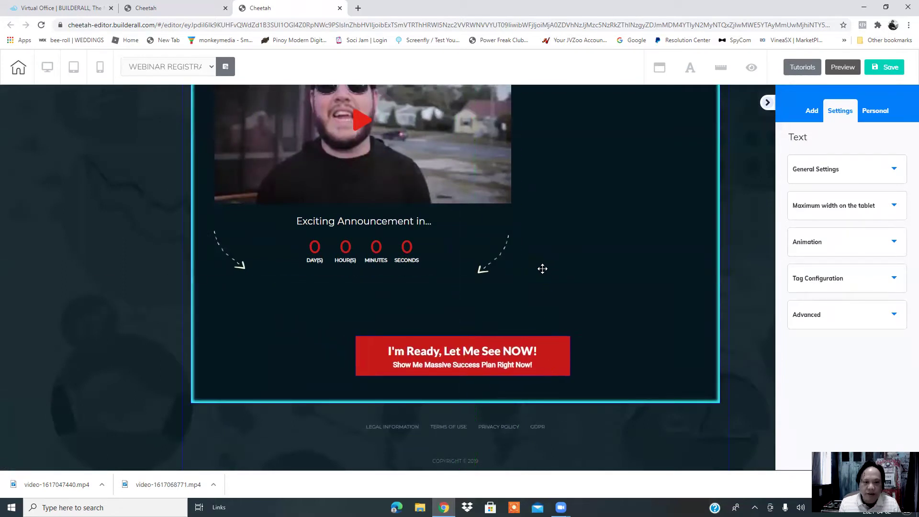
drag(504, 260, 624, 328)
drag(235, 262, 303, 342)
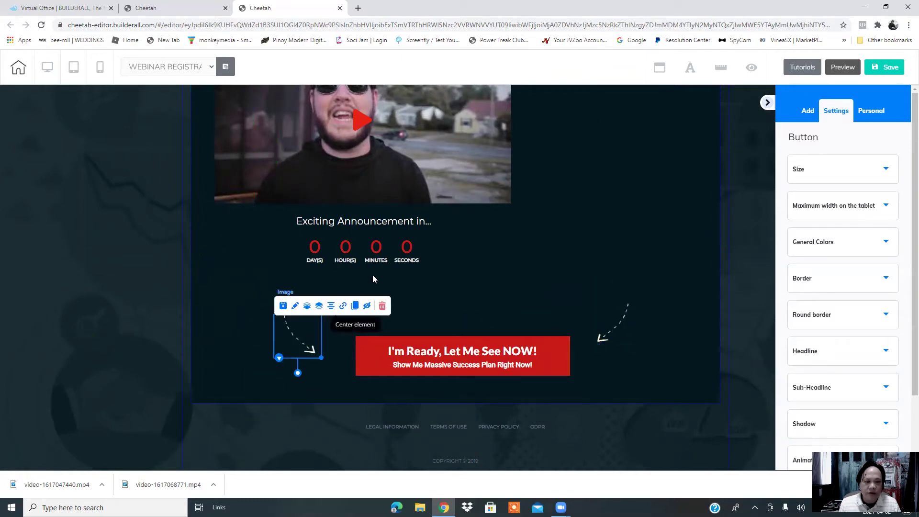
Step: Move the countdown timer and the "Exciting Announcement in..." text further left beneath the video
drag(398, 257, 332, 262)
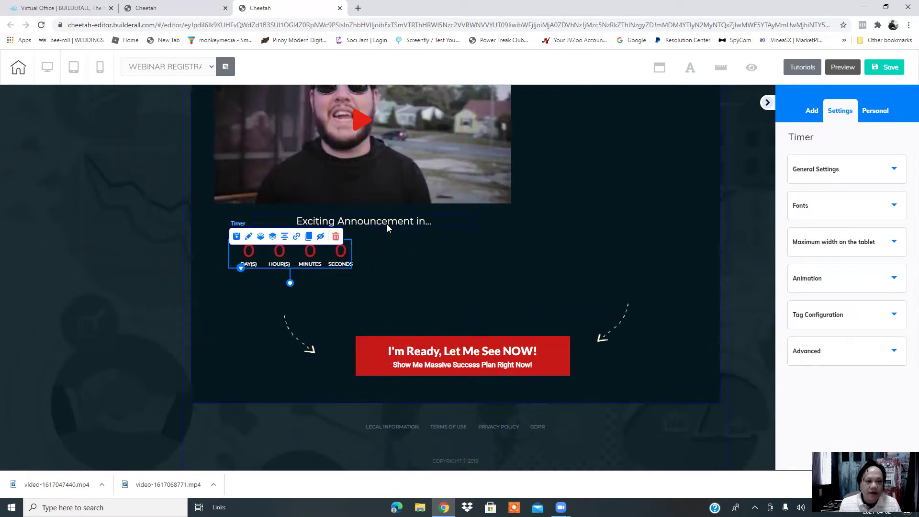
drag(348, 225, 303, 224)
scroll(490, 279, up, 3)
scroll(505, 275, down, 3)
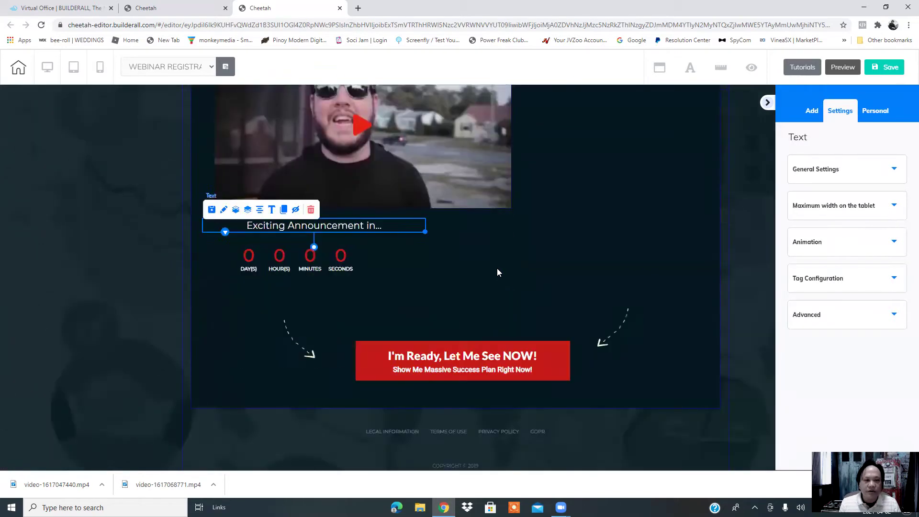
click(702, 398)
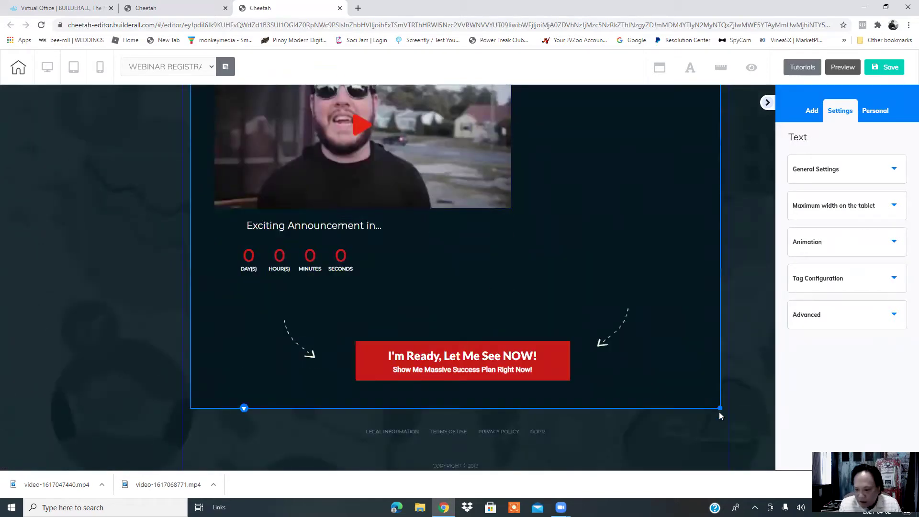
Step: Widen the dark box slightly and centre it horizontally on the page
drag(721, 409, 724, 410)
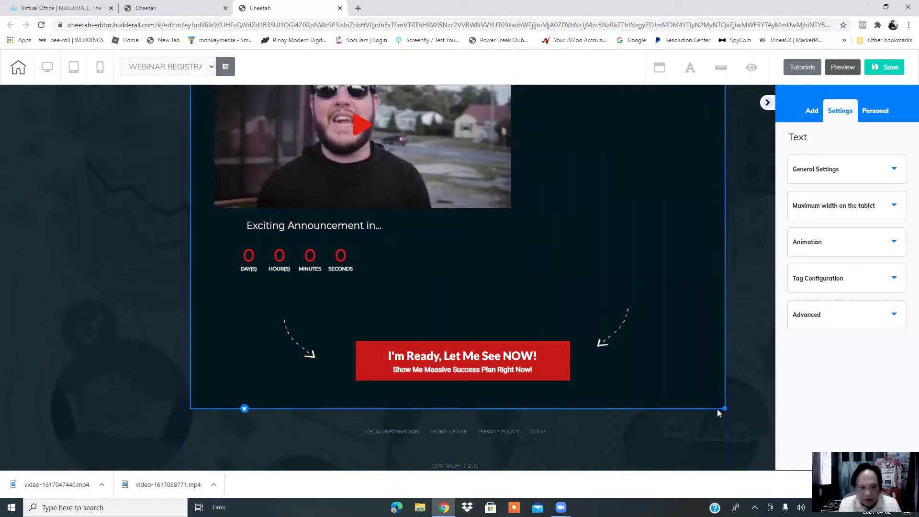
scroll(439, 308, up, 3)
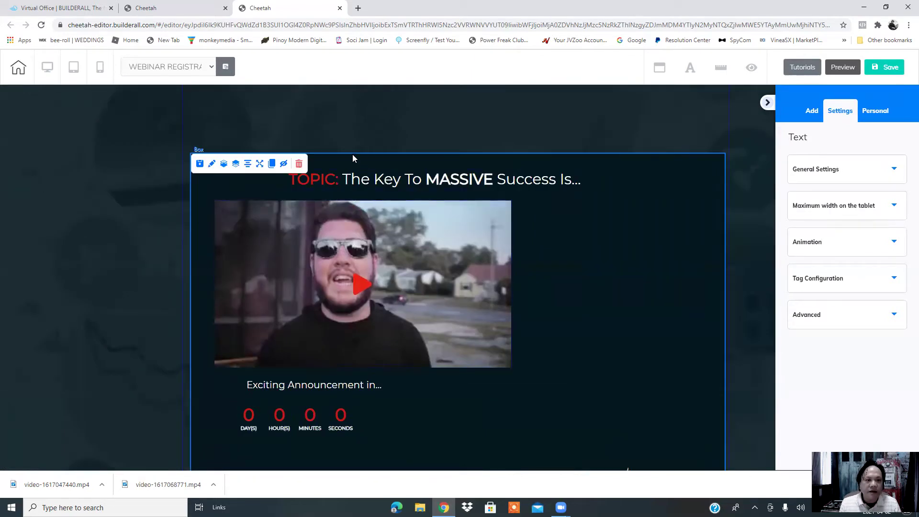
click(248, 145)
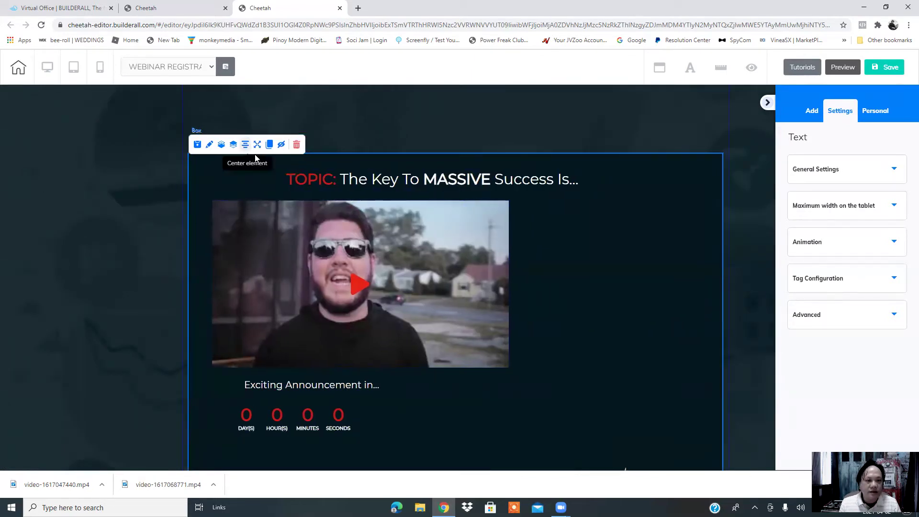
Step: Shrink the YouTube video and place it in the box's left half, with a gap beneath the TOPIC headline
scroll(479, 254, down, 3)
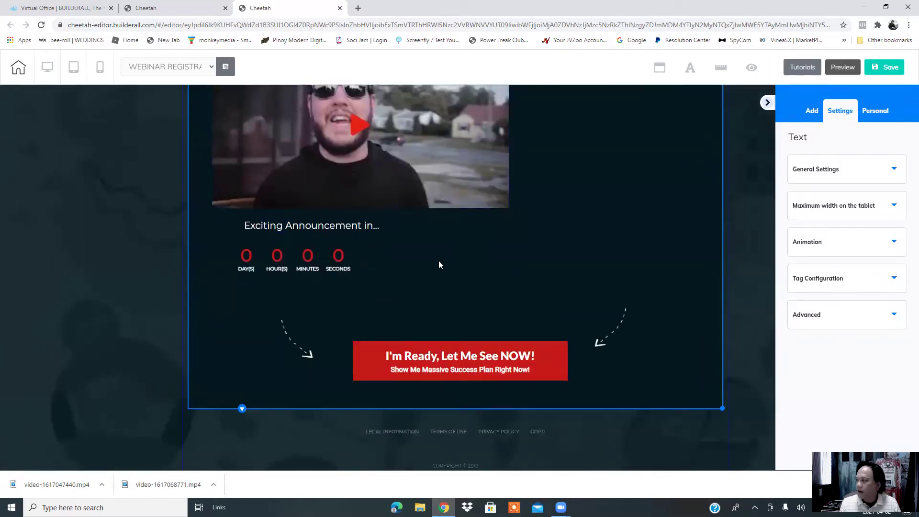
scroll(439, 261, down, 1)
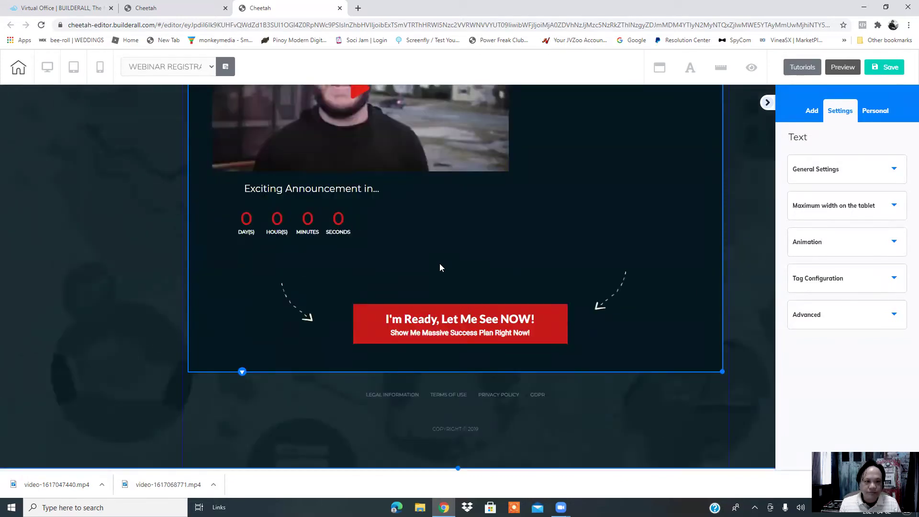
click(469, 163)
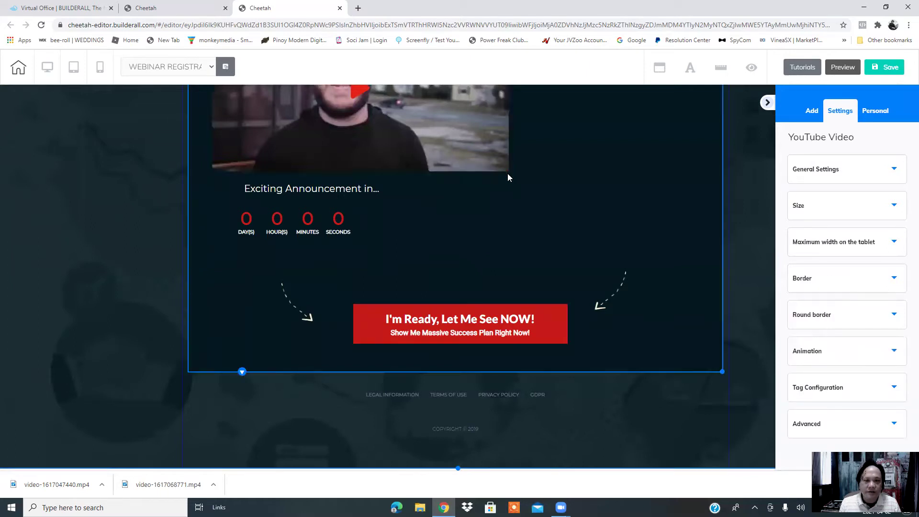
drag(510, 173, 414, 168)
scroll(457, 170, up, 3)
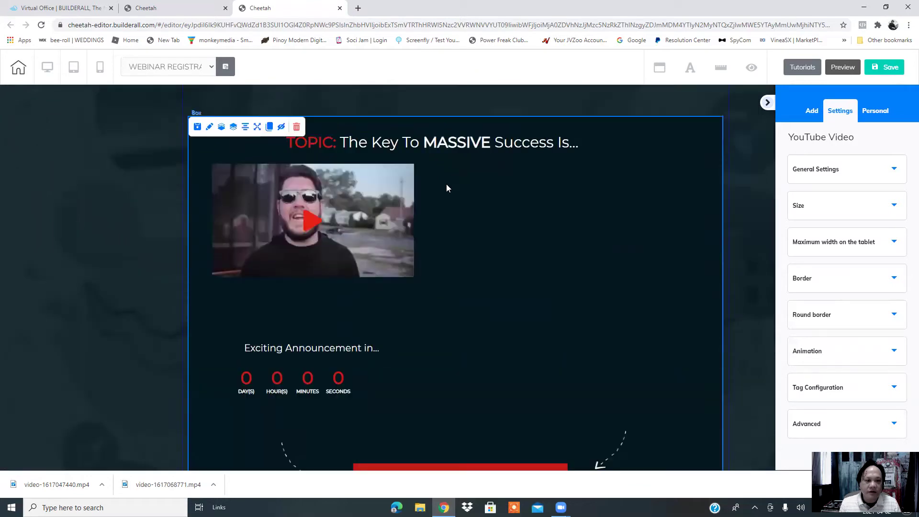
drag(373, 202, 372, 239)
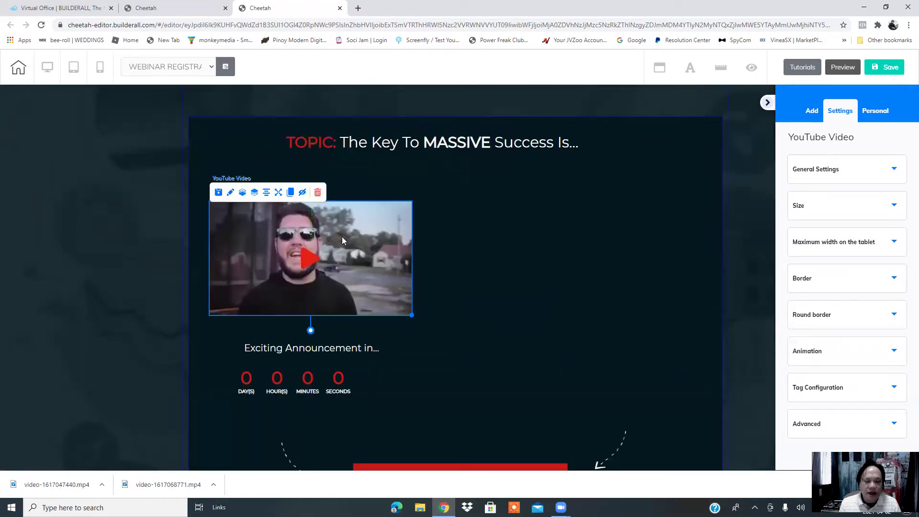
drag(351, 235, 355, 226)
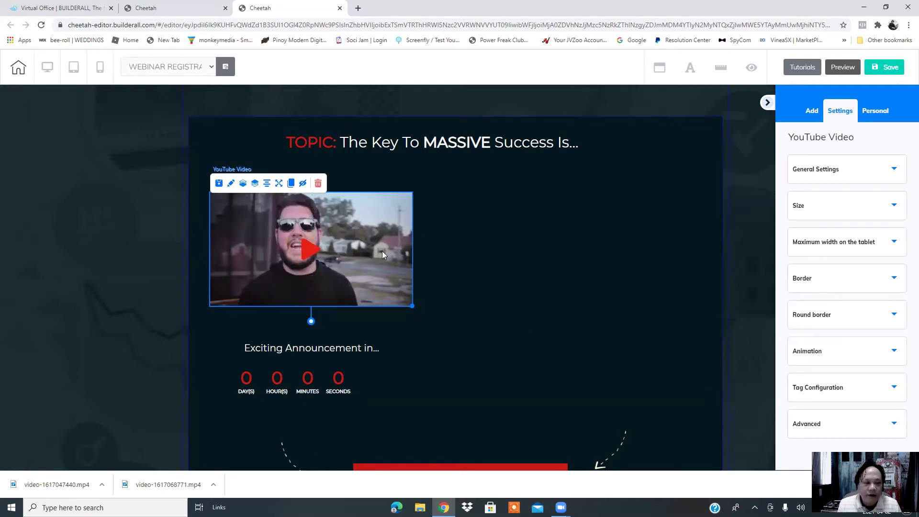
Step: Realign the countdown timer and announcement text beneath the video, bring the left arrow closer to the red button, and lower the video slightly
scroll(382, 251, down, 1)
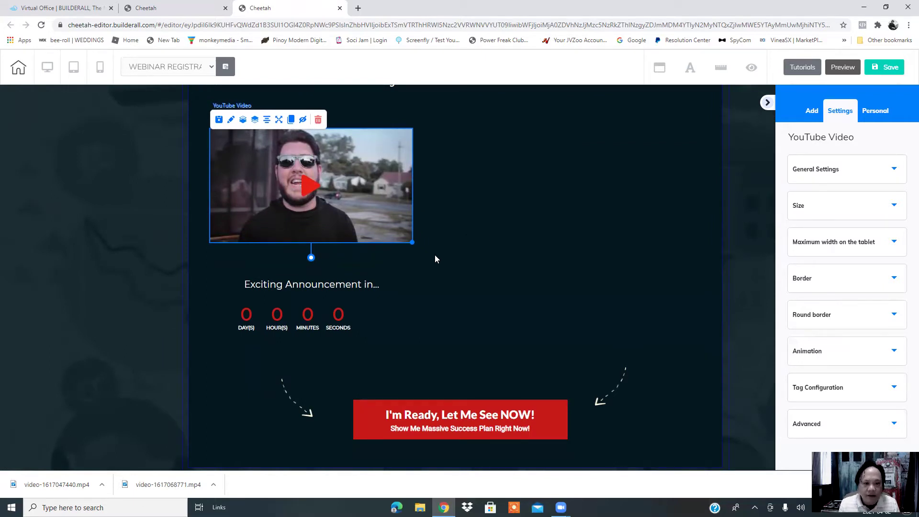
scroll(435, 255, down, 2)
drag(356, 192, 335, 248)
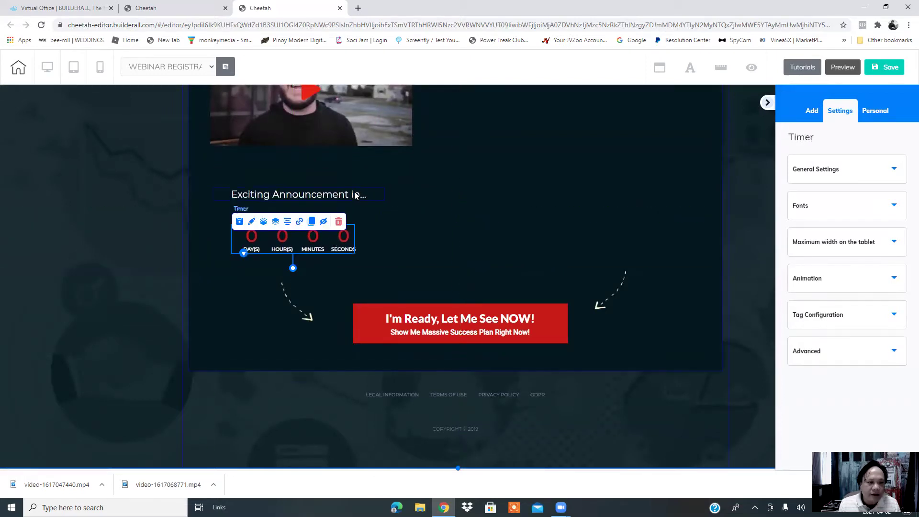
drag(355, 195, 350, 203)
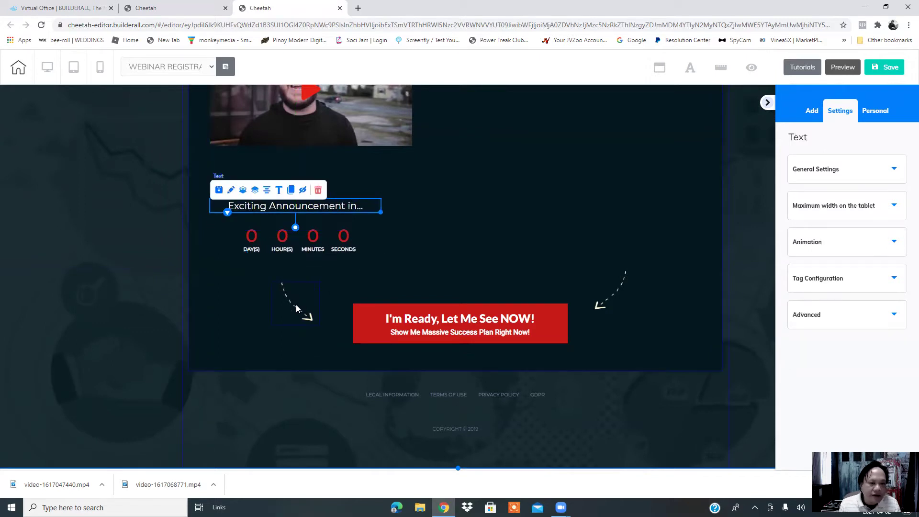
drag(307, 303, 322, 302)
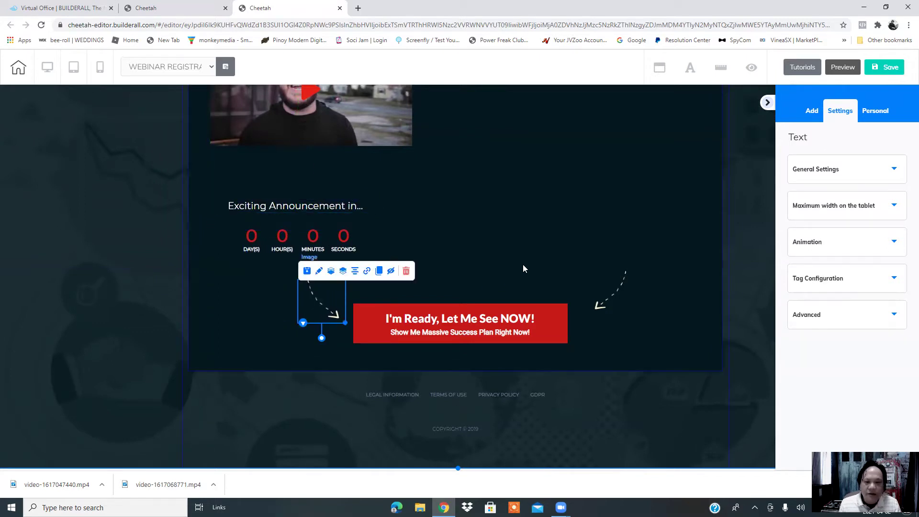
scroll(528, 258, up, 3)
click(370, 261)
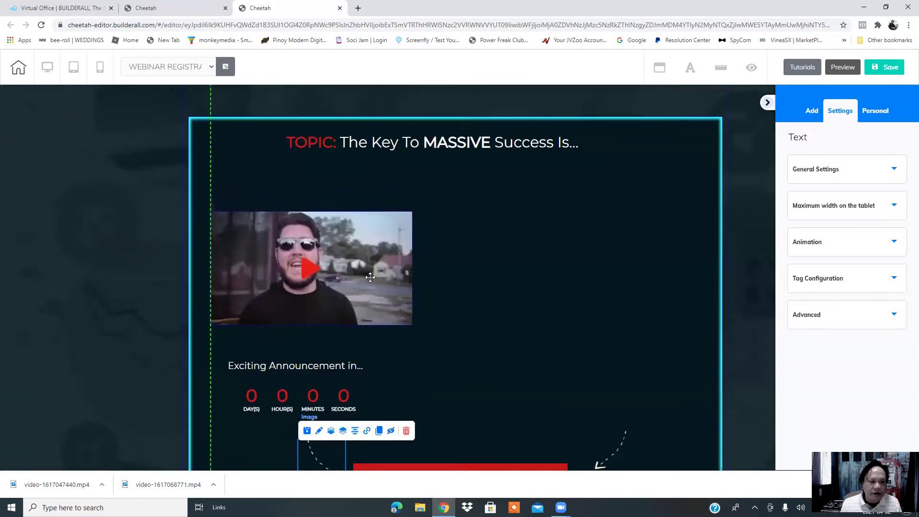
Step: Move the dark box higher, extend its lower edge to just above the footer menu, and centre it horizontally
scroll(556, 230, up, 1)
drag(641, 166, 661, 109)
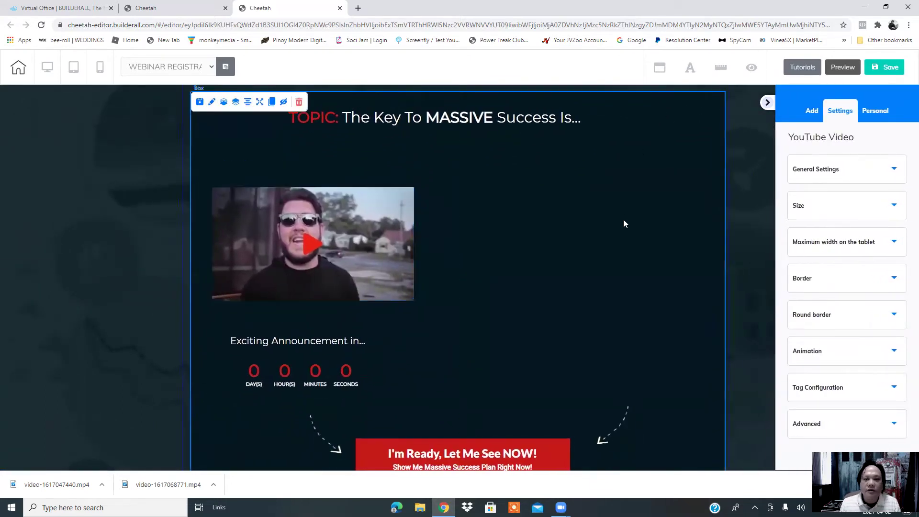
scroll(625, 214, down, 3)
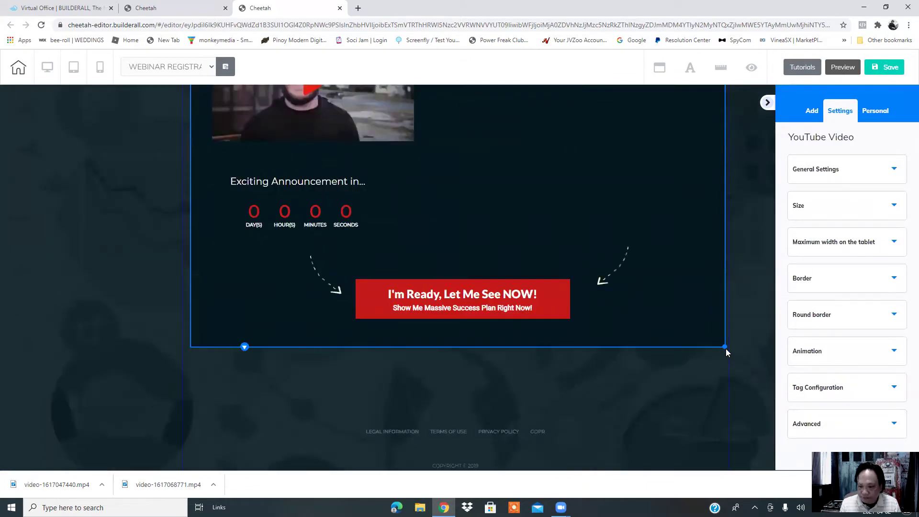
drag(725, 347, 725, 418)
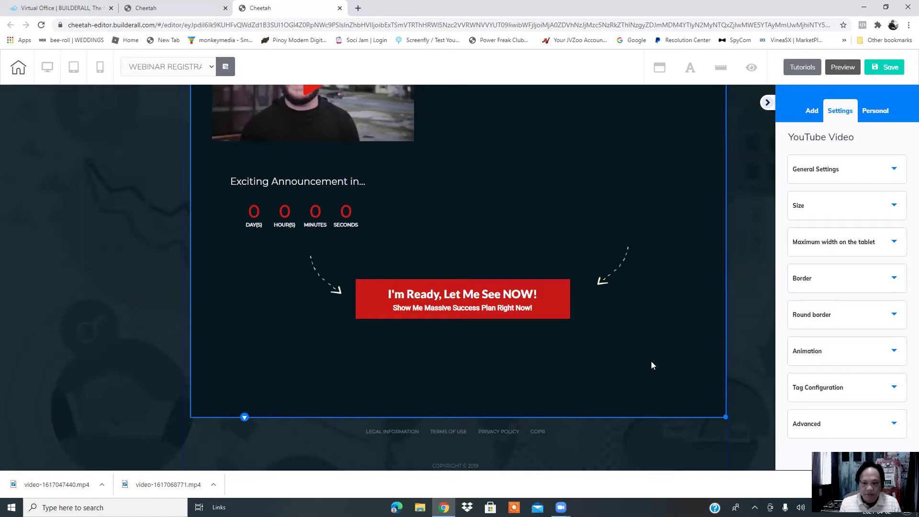
scroll(651, 361, up, 3)
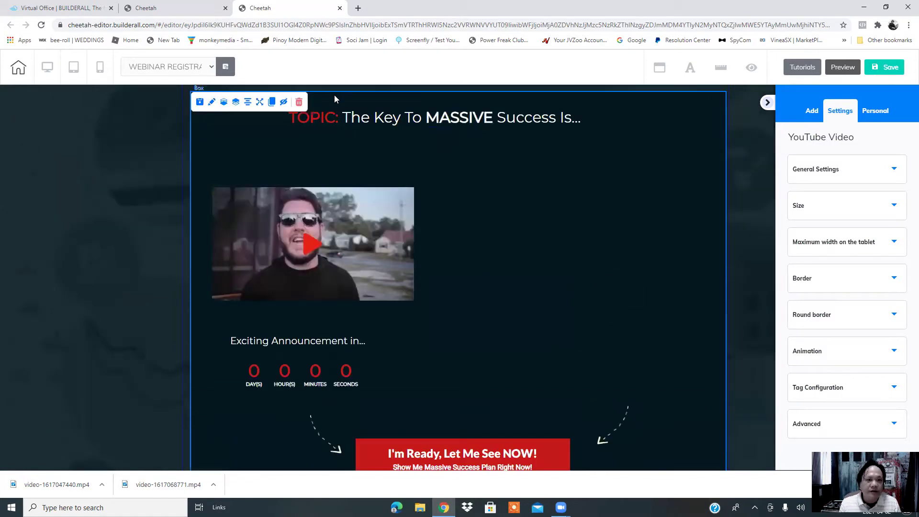
click(248, 102)
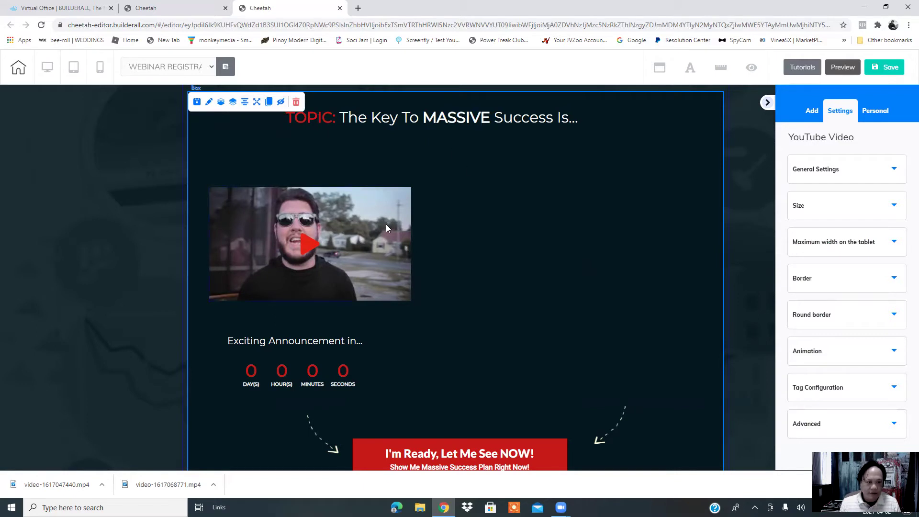
Step: Move the red "I'm Ready, Let Me See NOW!" button and its two arrows lower, near the box's bottom edge
scroll(386, 286, down, 3)
drag(554, 305, 561, 376)
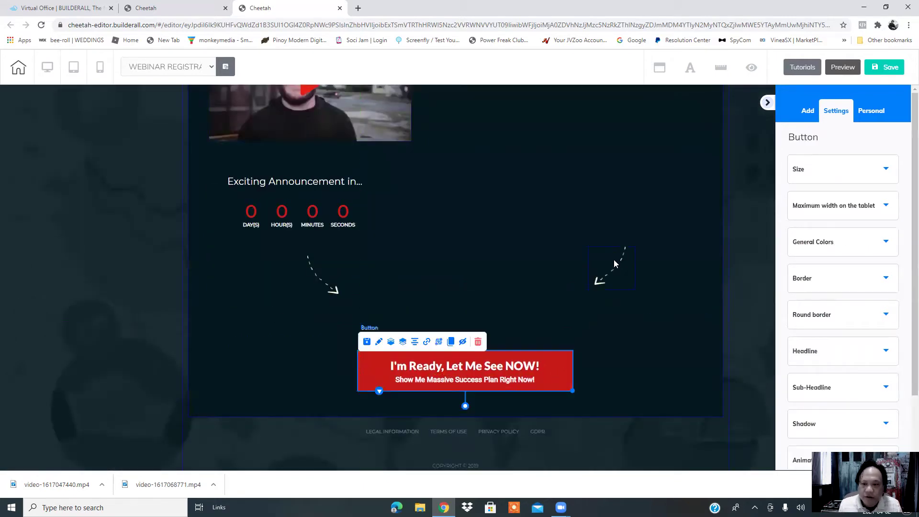
drag(619, 325, 599, 332)
drag(334, 286, 339, 353)
Step: Shift the countdown timer, the "Exciting Announcement in..." text and the video lower in the box
click(486, 272)
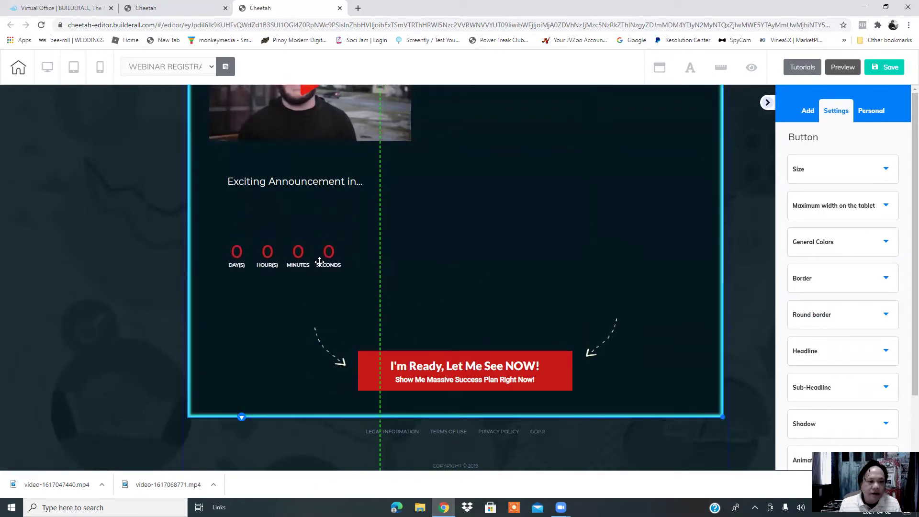
click(320, 257)
drag(330, 185, 318, 217)
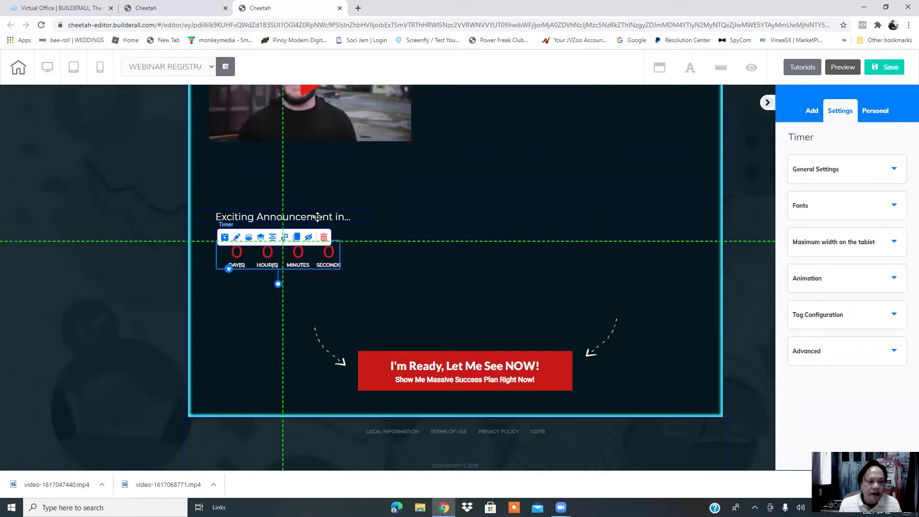
scroll(454, 210, up, 4)
drag(368, 238, 363, 268)
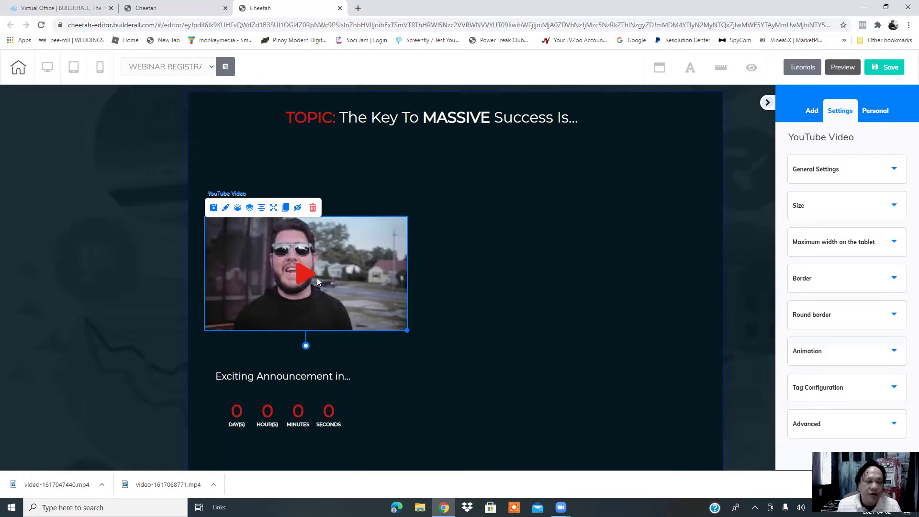
Step: Centre the "Exciting Announcement in..." text and countdown timer beneath the video, and nudge the video slightly lower
scroll(372, 300, down, 3)
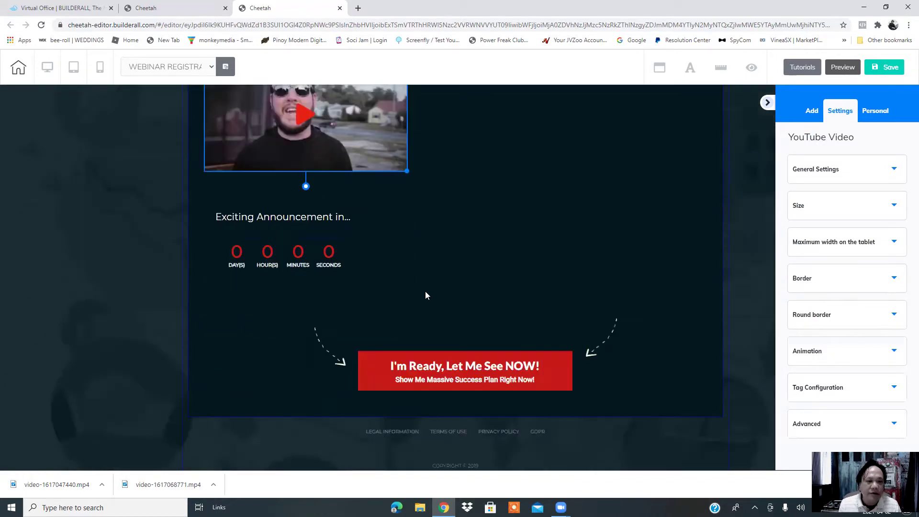
drag(324, 217, 347, 222)
drag(322, 259, 344, 264)
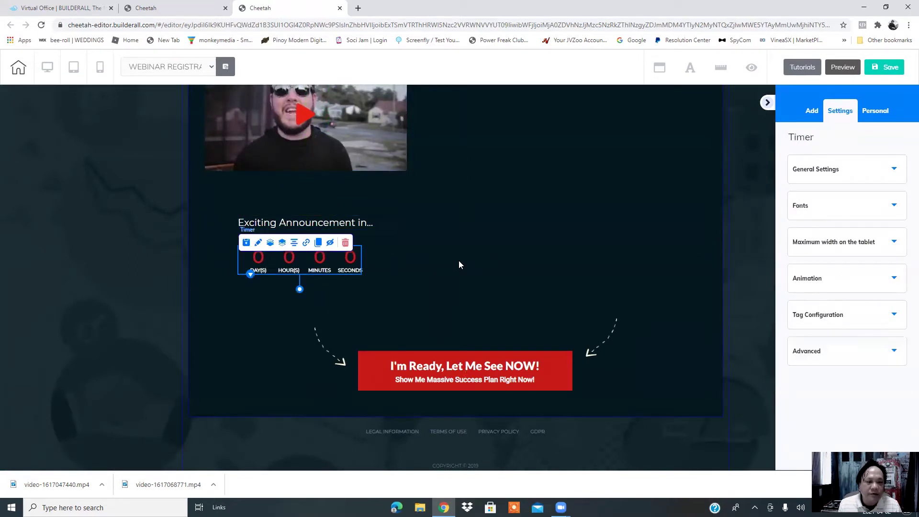
drag(364, 223, 448, 230)
scroll(458, 242, up, 3)
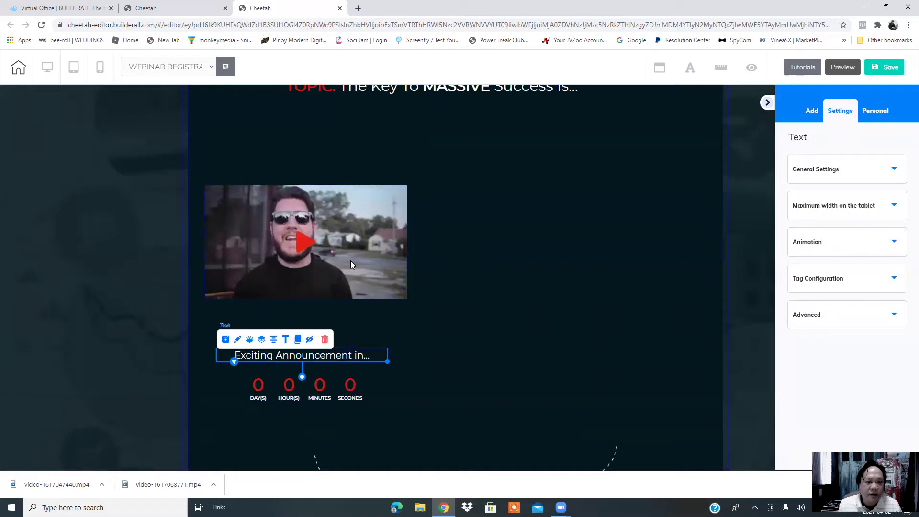
scroll(410, 259, down, 2)
drag(348, 166, 347, 176)
Step: Nudge the TOPIC headline slightly lower and to the right within the box
scroll(460, 211, up, 3)
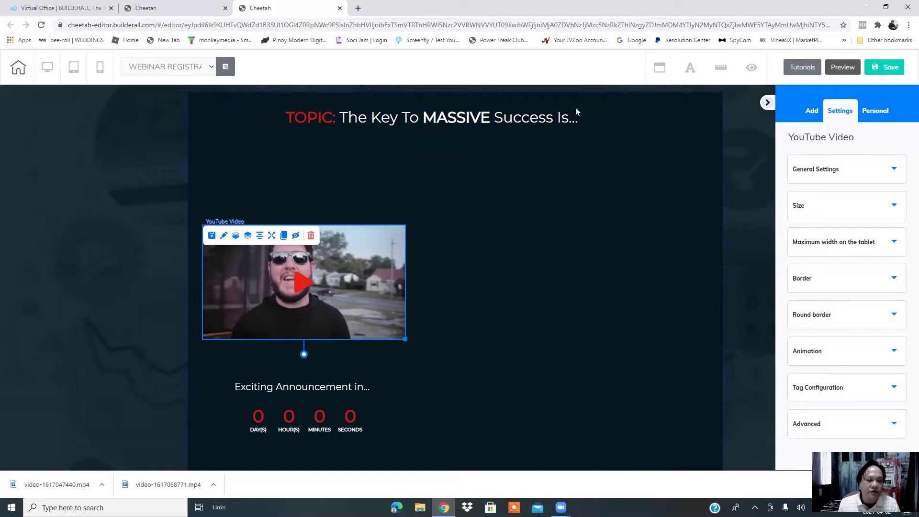
drag(503, 125, 505, 127)
click(504, 127)
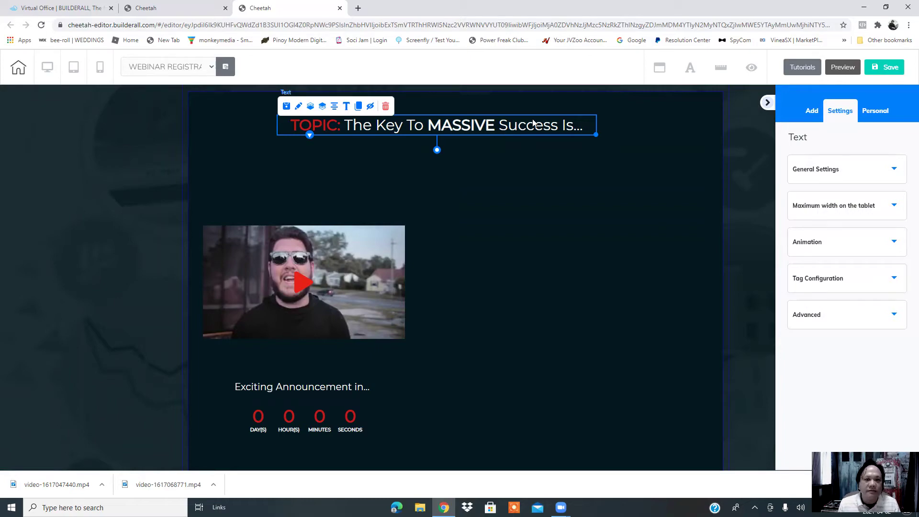
Step: Look through the available tools in the Builderall Virtual Office tab and return to the Cheetah page editor
click(61, 8)
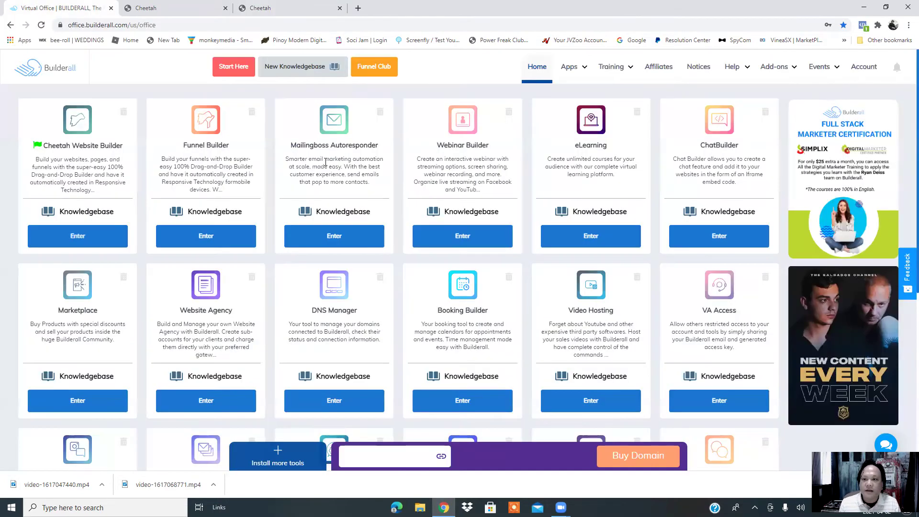
scroll(331, 172, down, 5)
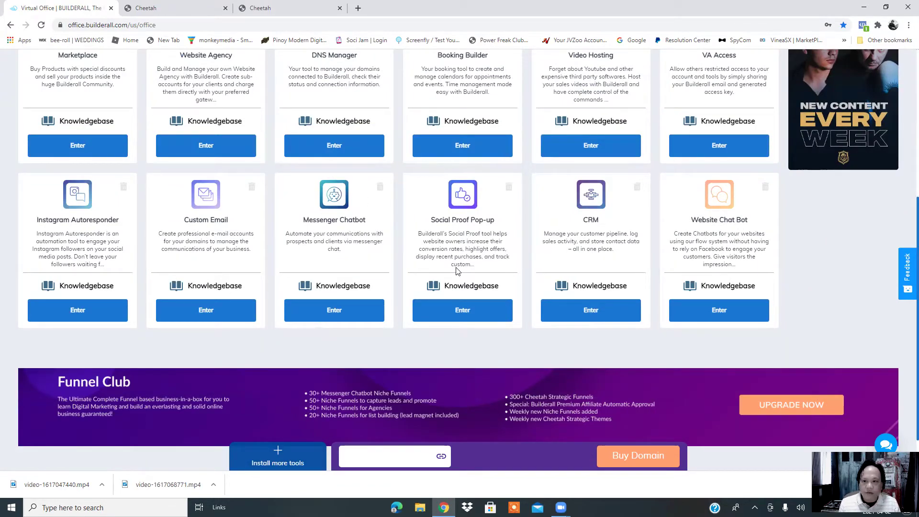
scroll(453, 274, down, 1)
scroll(422, 270, up, 4)
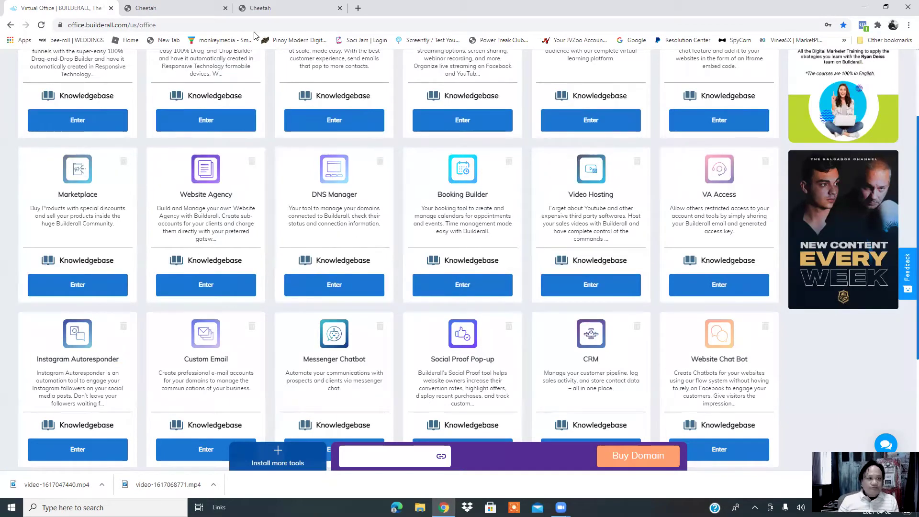
click(273, 8)
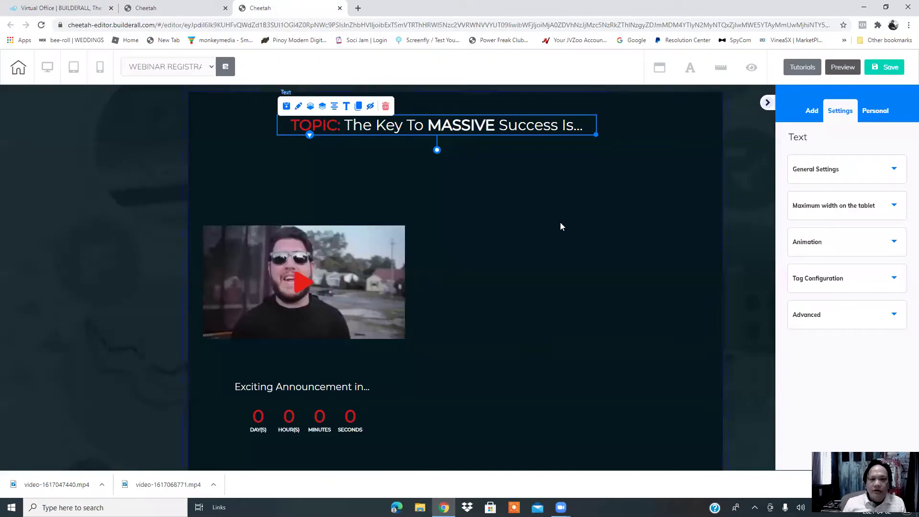
Step: Shift the TOPIC headline slightly to the right and delete "The Key To MASSIVE Success Is..." from it, keeping "TOPIC:"
drag(540, 132, 556, 133)
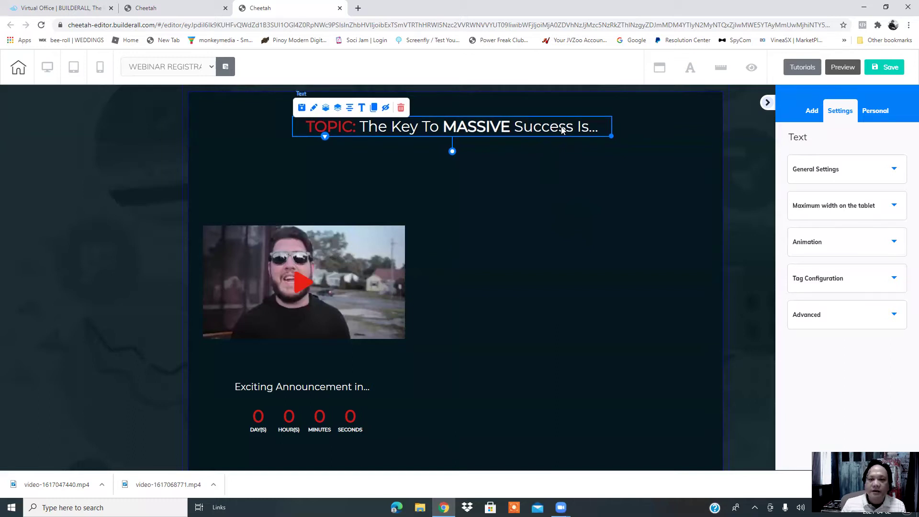
double_click(558, 128)
click(602, 133)
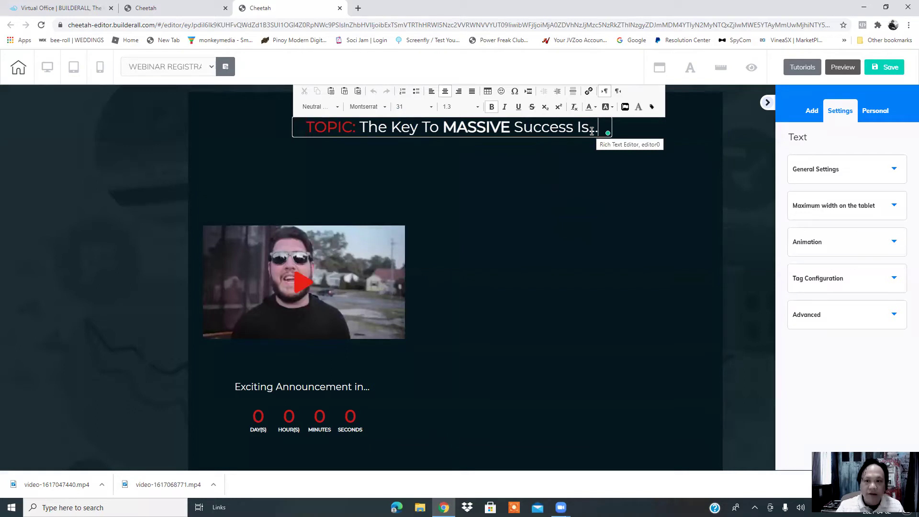
key(BackSpace)
key(BackSpace)
key(BackSpace)
key(BackSpace)
key(BackSpace)
key(BackSpace)
key(BackSpace)
key(BackSpace)
key(BackSpace)
key(BackSpace)
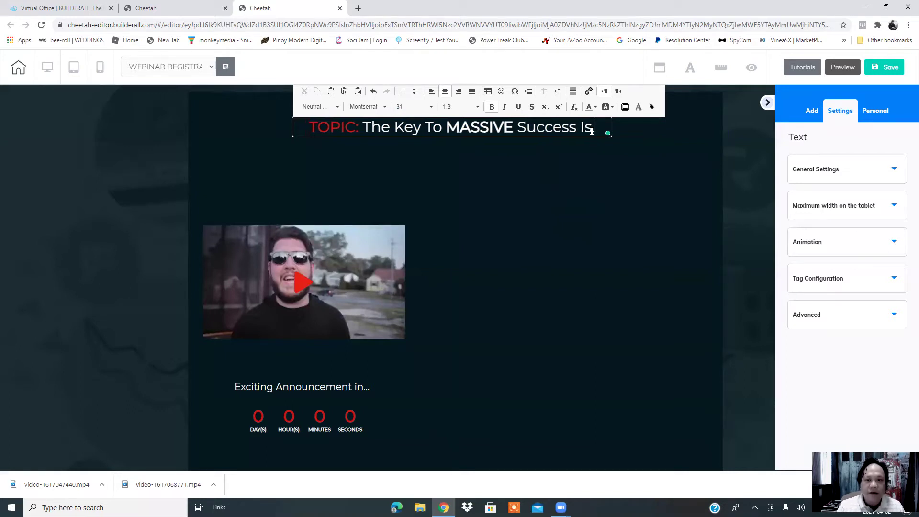
key(BackSpace)
key(BackSpace)
key(BackSpace)
key(BackSpace)
key(BackSpace)
key(BackSpace)
key(BackSpace)
key(BackSpace)
key(BackSpace)
key(BackSpace)
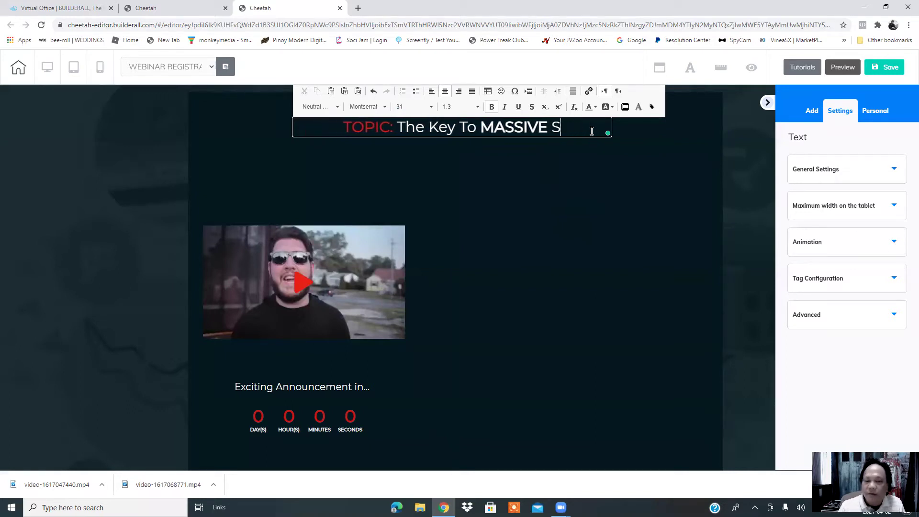
key(BackSpace)
key(BackSpace)
key(BackSpace)
key(BackSpace)
key(BackSpace)
key(BackSpace)
key(BackSpace)
key(BackSpace)
key(BackSpace)
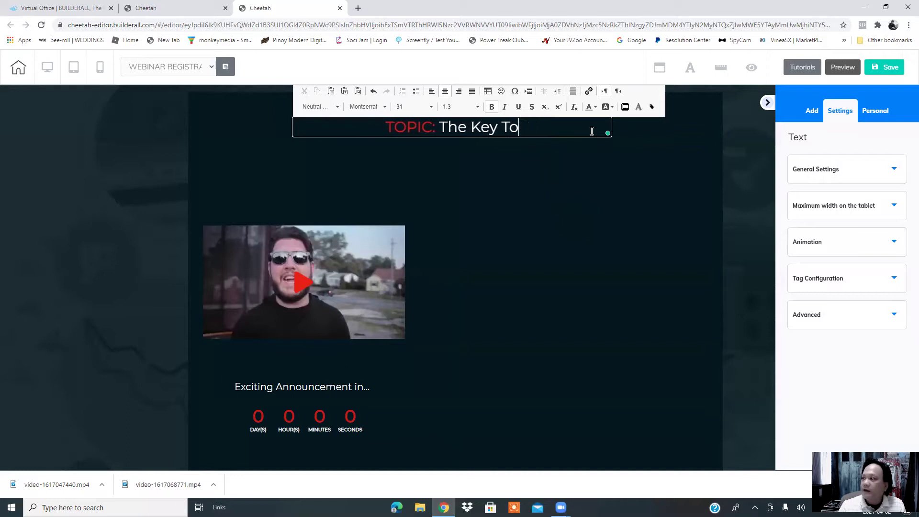
key(BackSpace)
key(BackSpace)
key(BackSpace)
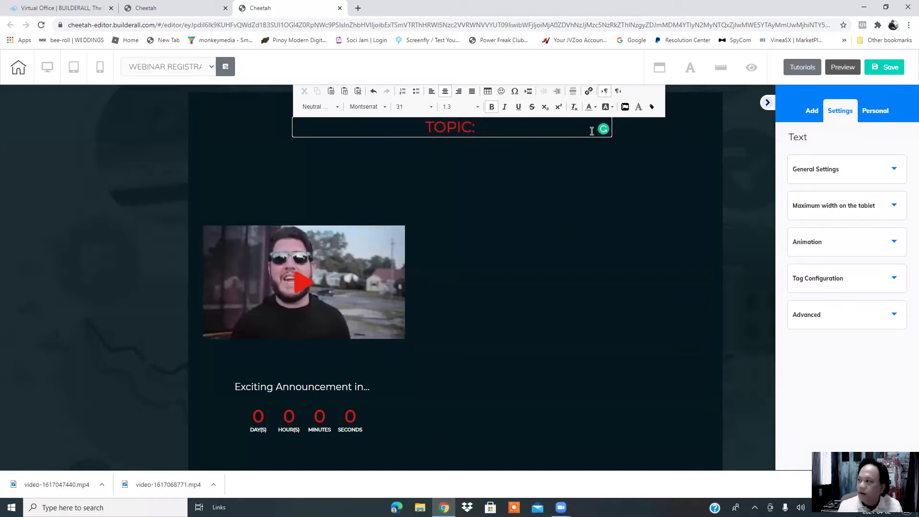
Step: Complete the headline after "TOPIC:" with "Register for this life-changing presentation as this as this content is still online for free!"
text(Register )
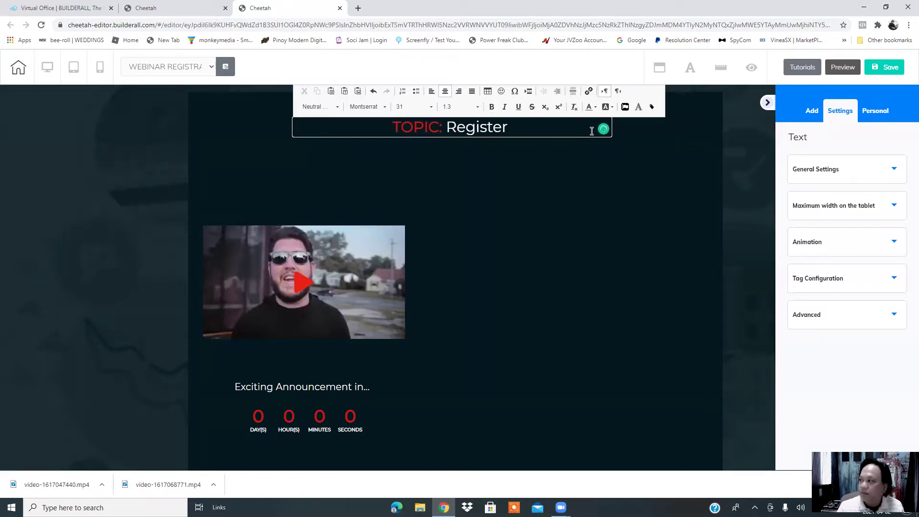
text(for )
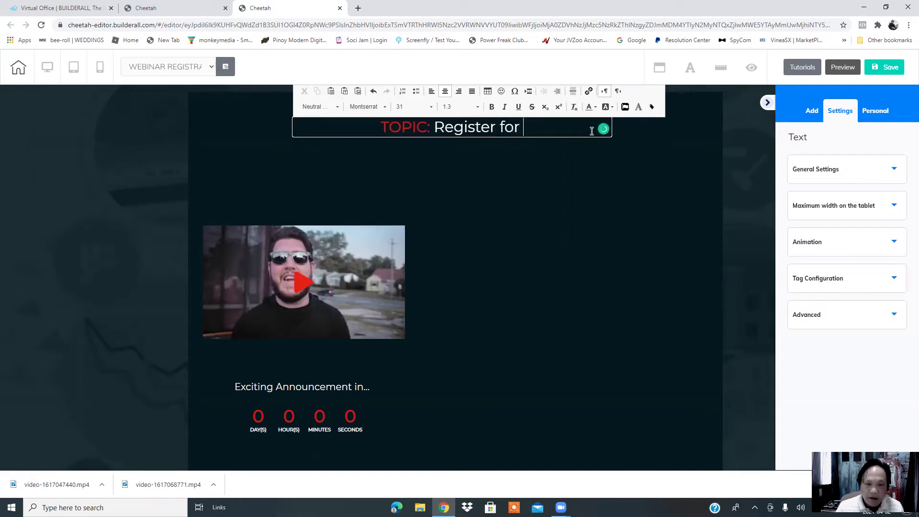
text(this)
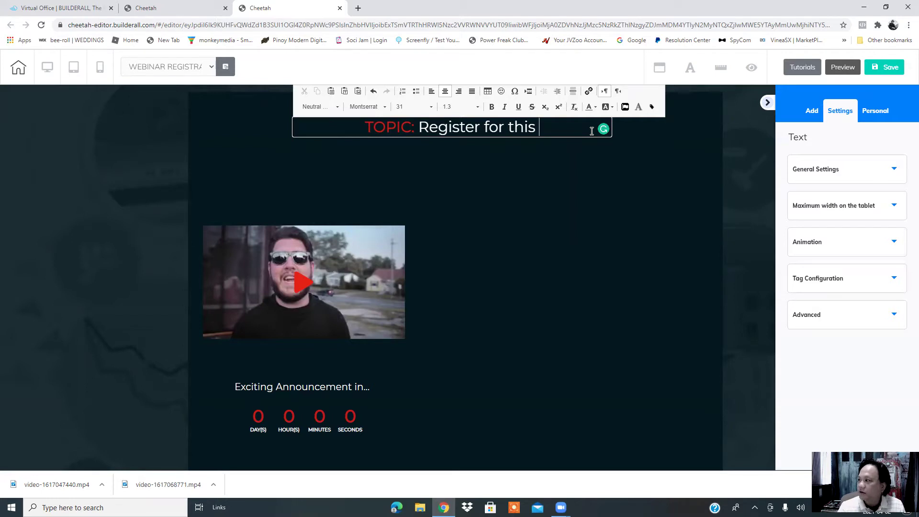
text(life-changin)
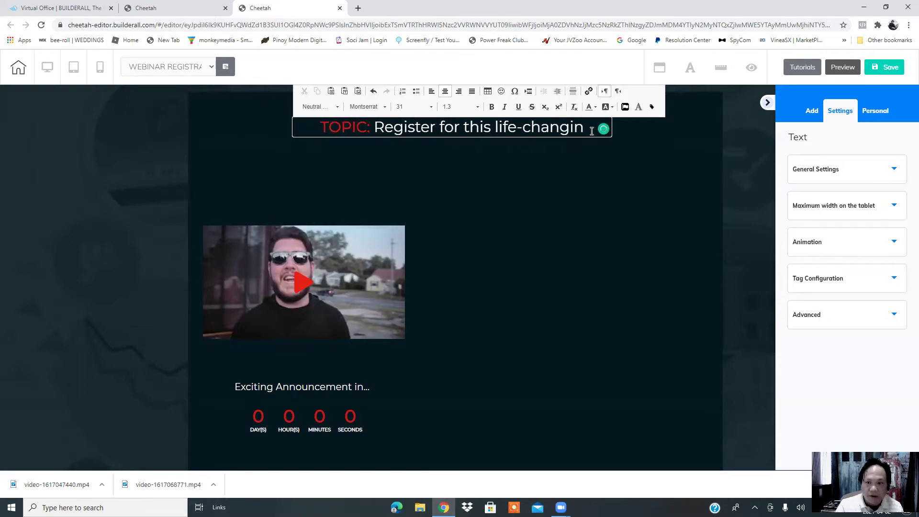
text(g )
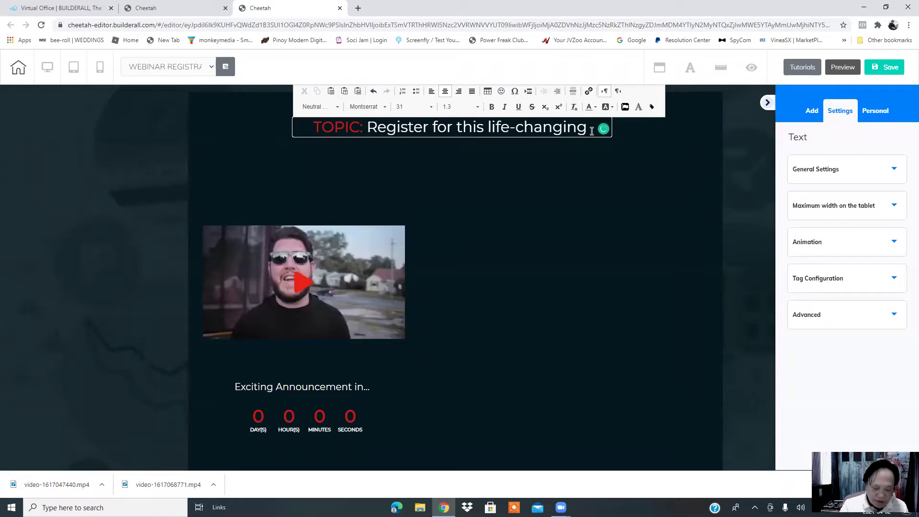
text(pres)
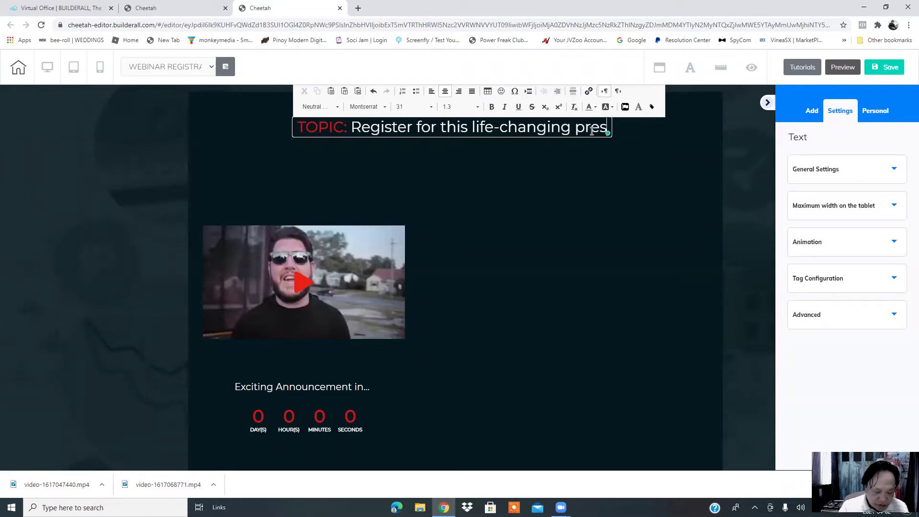
text(entation)
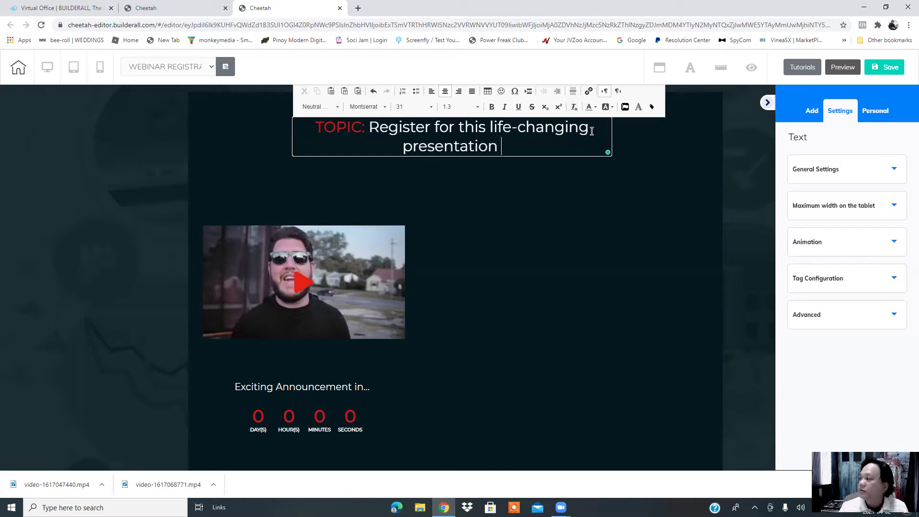
text( as )
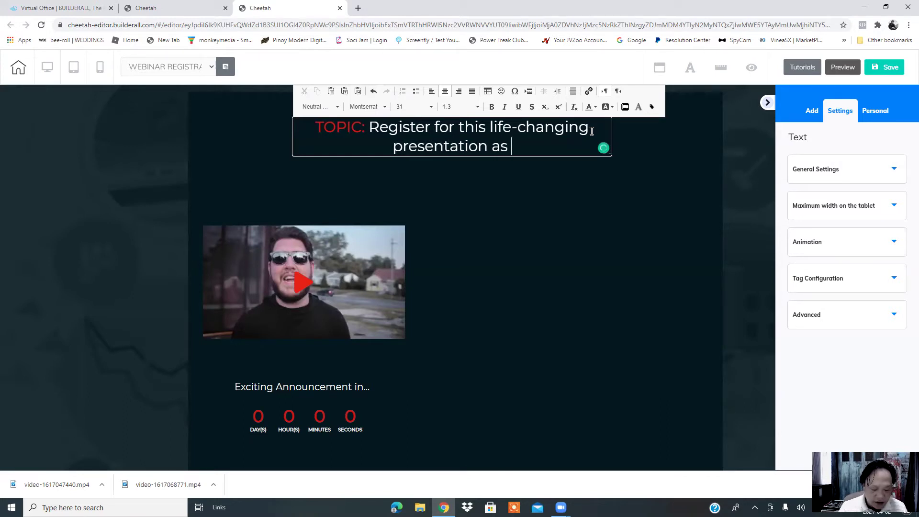
text(this )
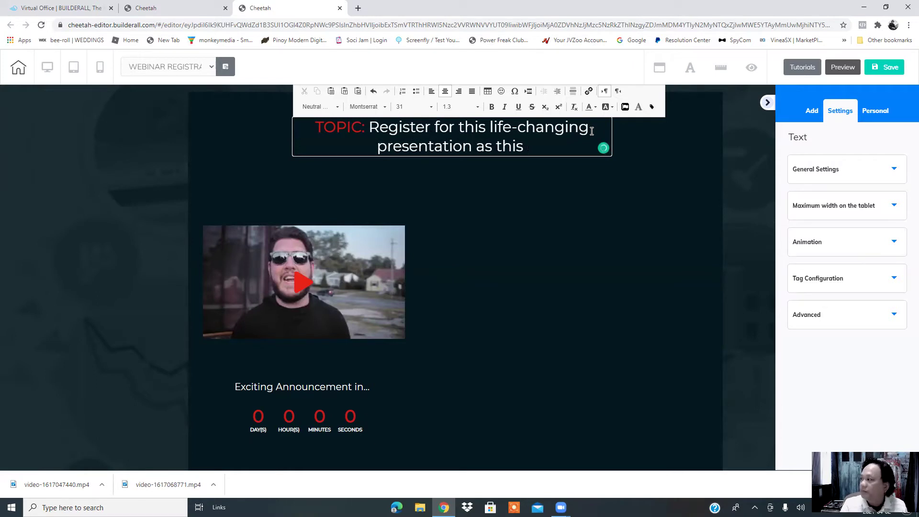
text(as th)
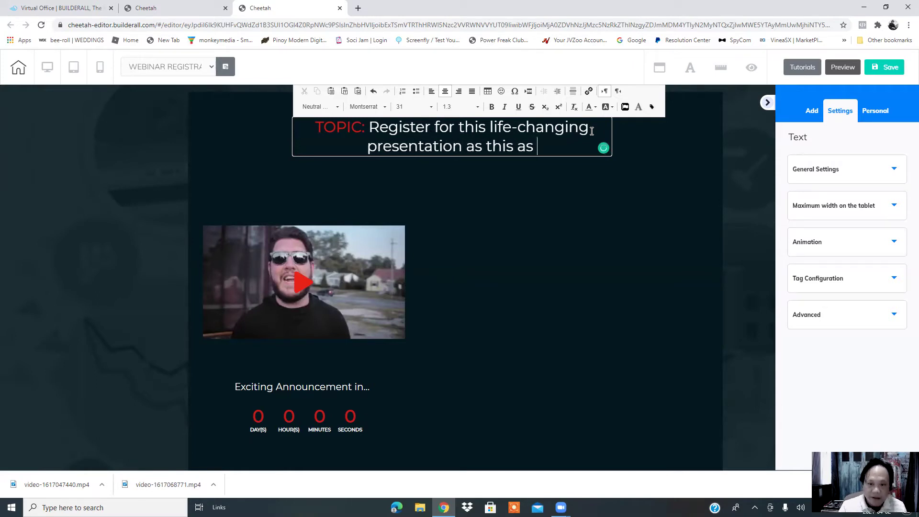
text(is )
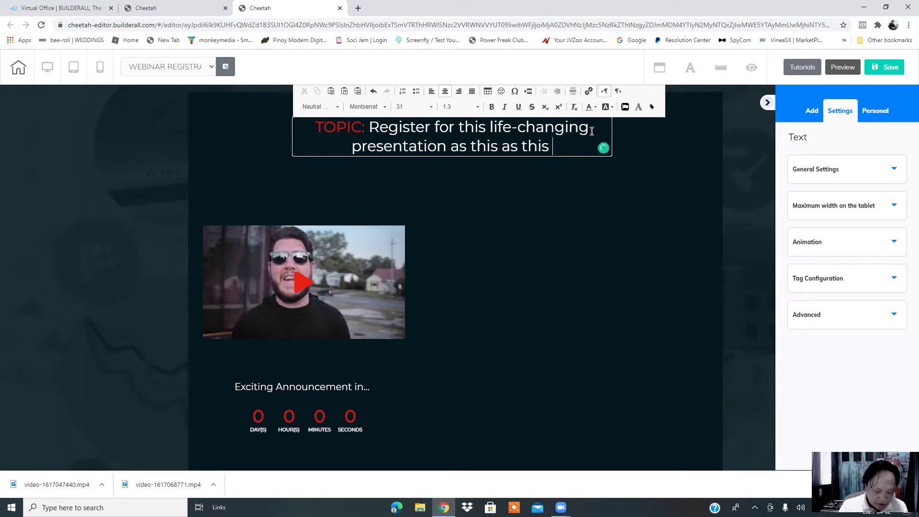
text(content)
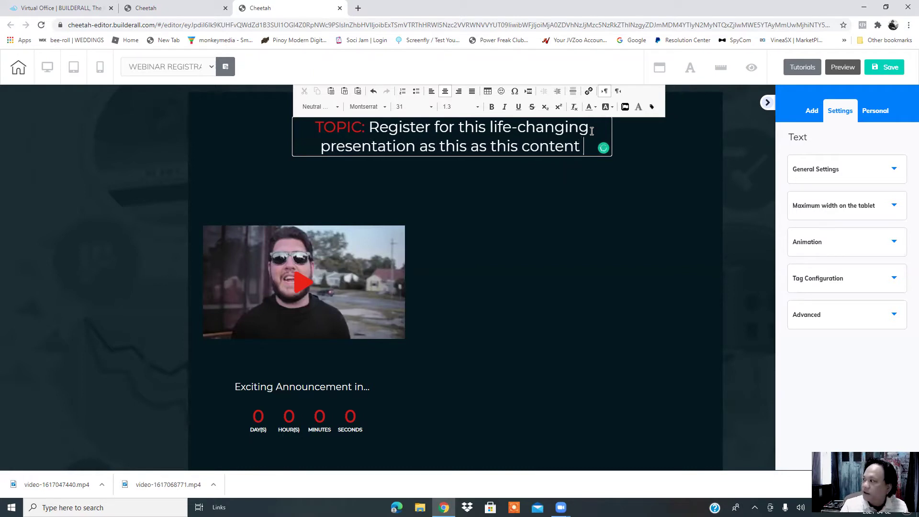
text( is )
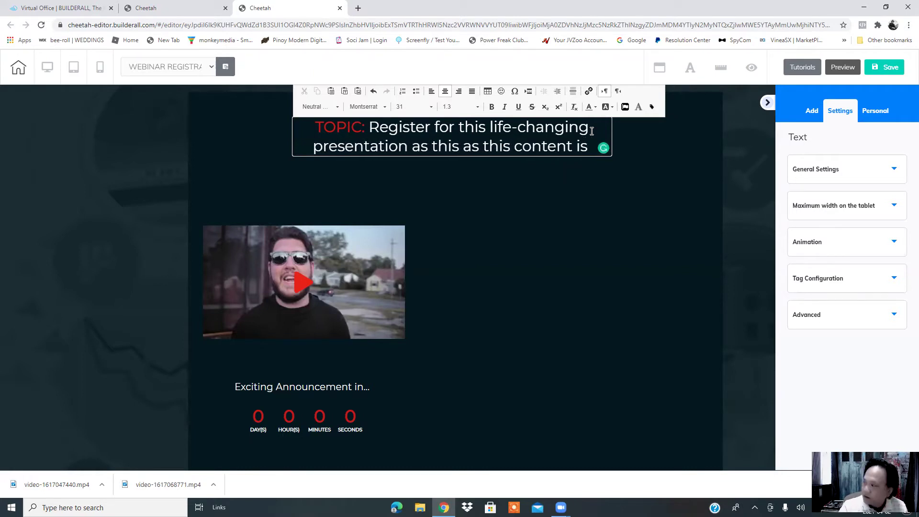
text(sti)
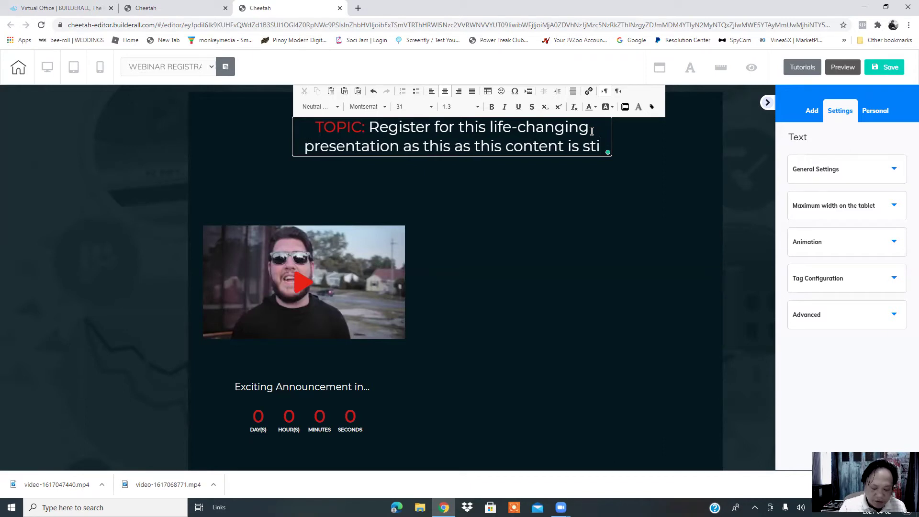
text(ll online)
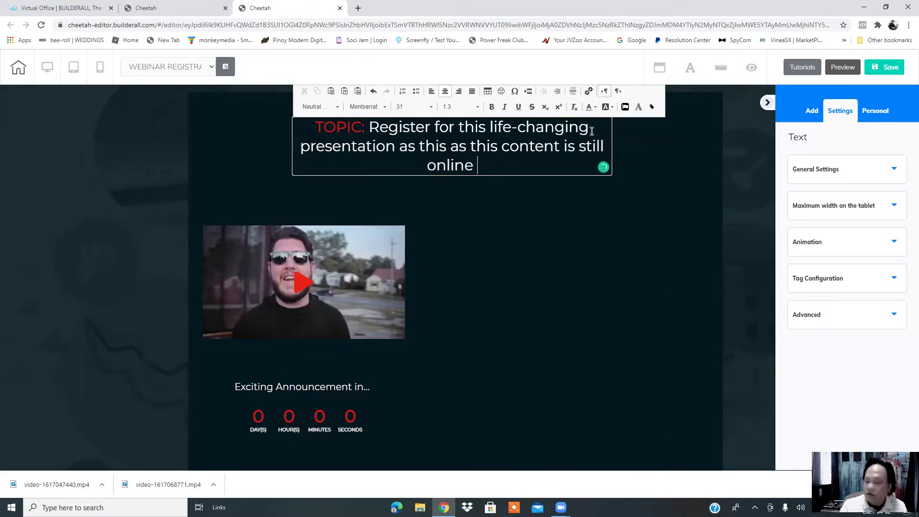
text(for )
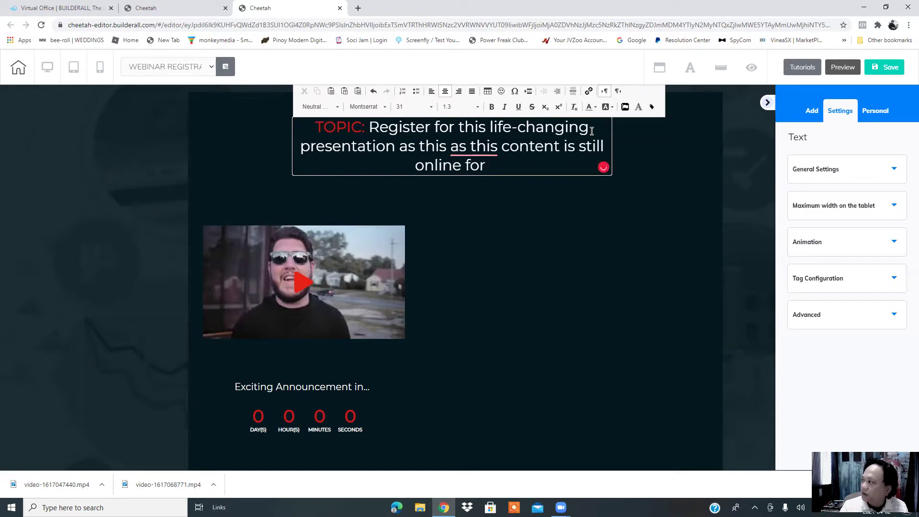
text(free)
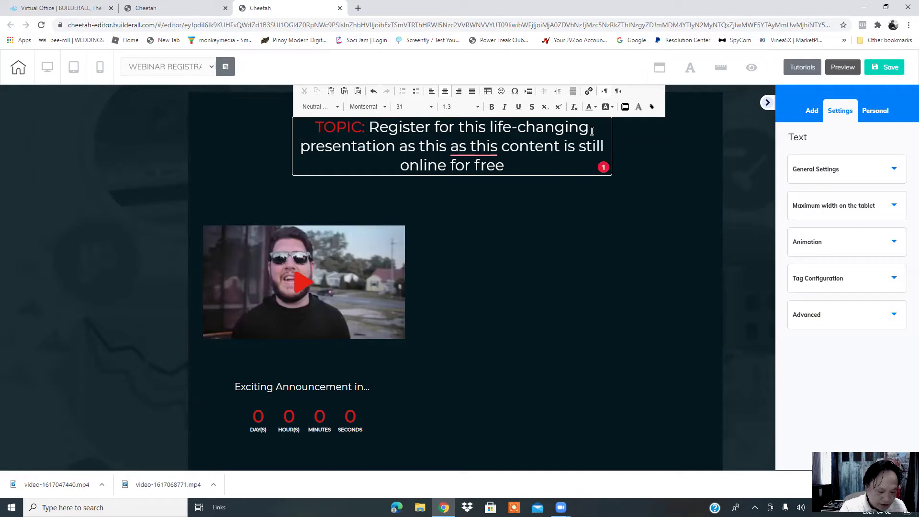
text(!)
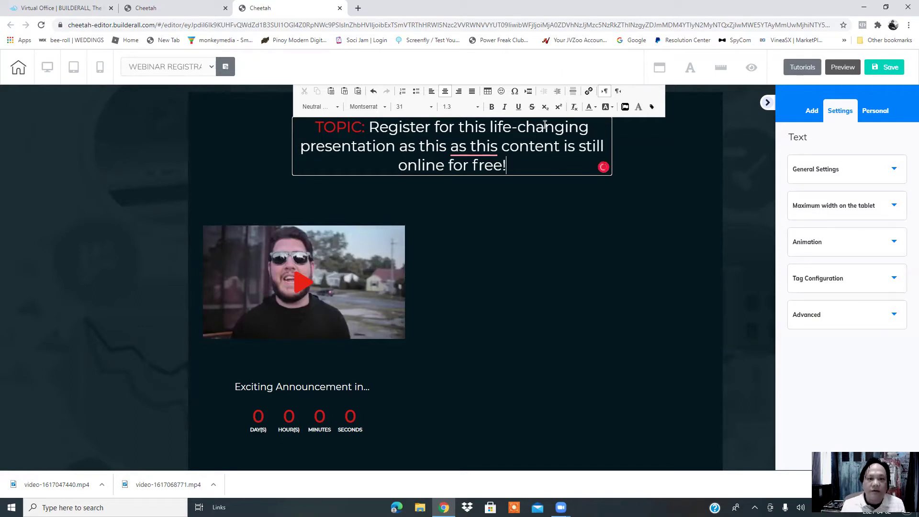
click(538, 212)
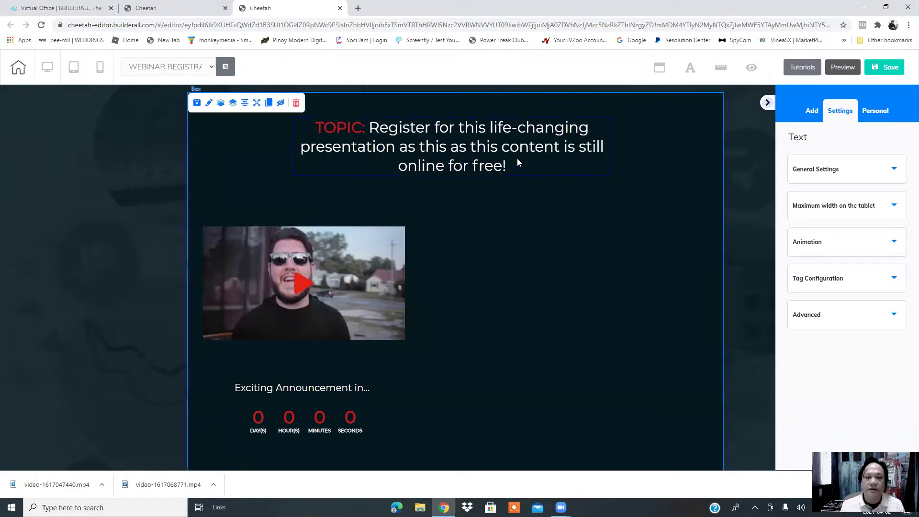
Step: Widen the headline's text box so the text wraps onto two lines, and centre it horizontally in the box
click(607, 173)
drag(611, 175, 736, 184)
drag(625, 144, 566, 134)
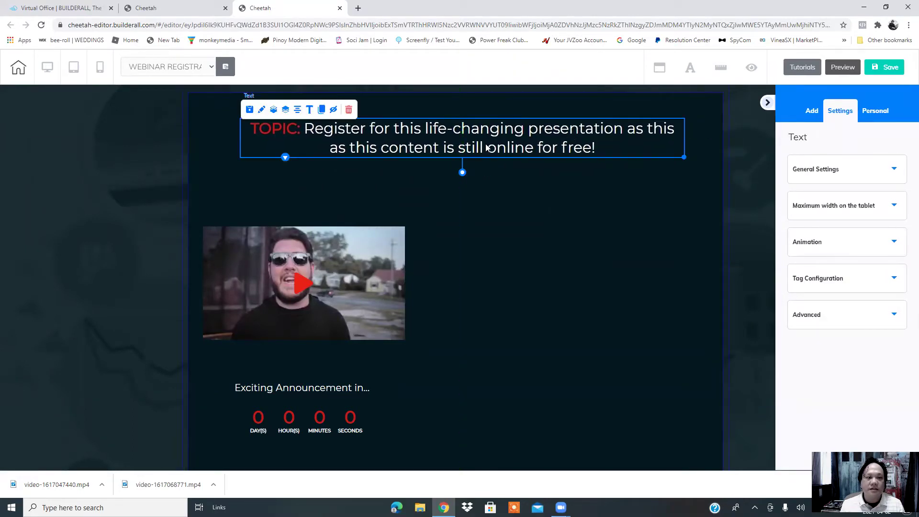
click(297, 110)
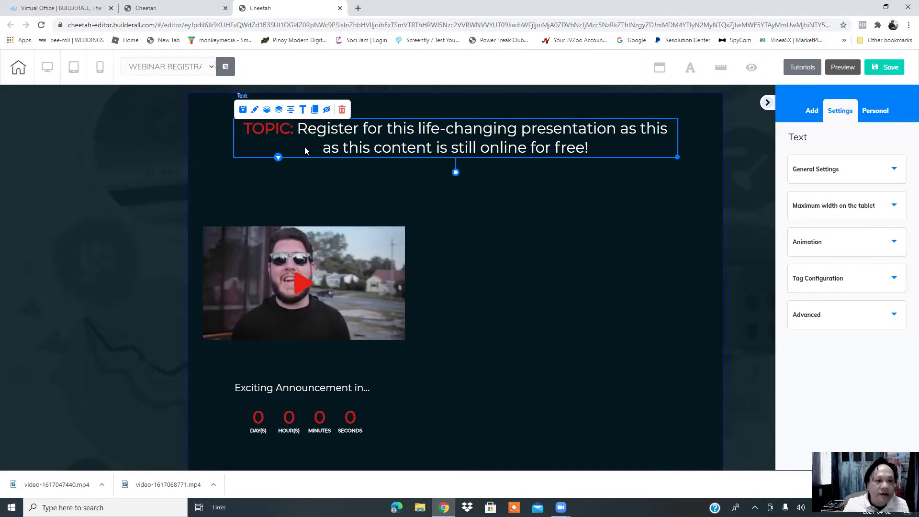
Step: Delete the red "TOPIC:" label from the start of the headline
double_click(300, 143)
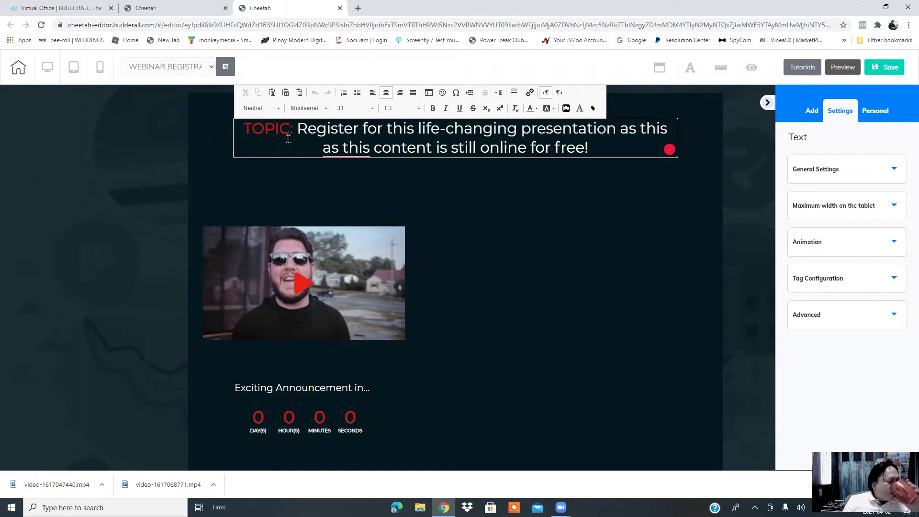
key(BackSpace)
key(BackSpace)
key(BackSpace)
key(BackSpace)
key(BackSpace)
key(BackSpace)
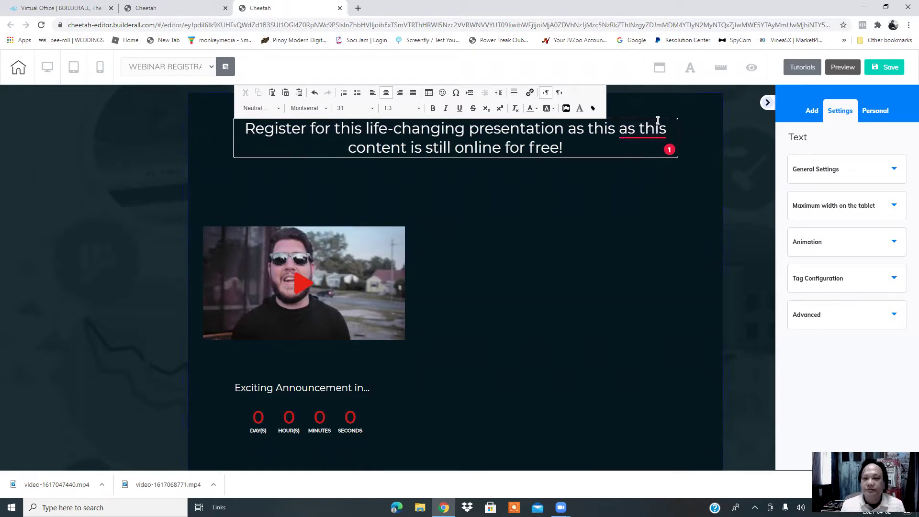
Step: Remove the redundant second "as this" from the headline by accepting Grammarly's suggestion
mouse_move(641, 128)
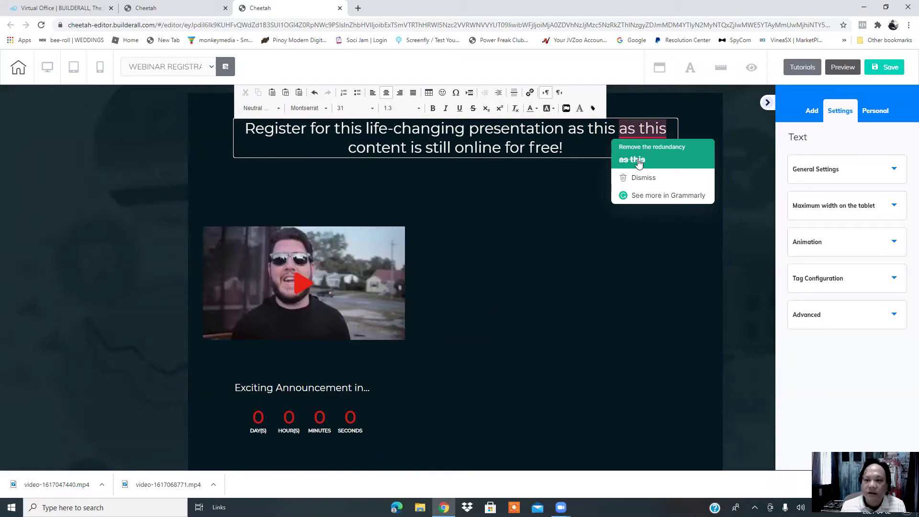
click(638, 163)
click(549, 185)
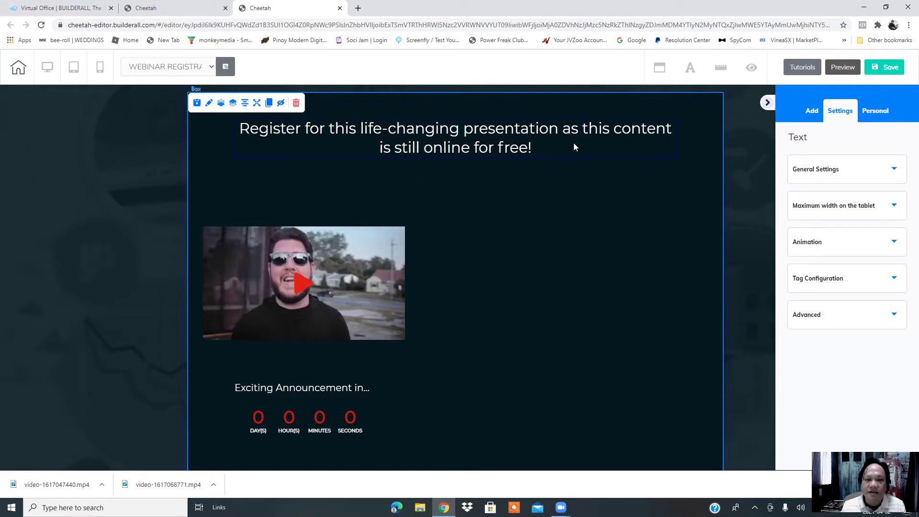
Step: Narrow the headline's text box so "content" wraps to the second line, and shift the headline slightly to the right
click(519, 147)
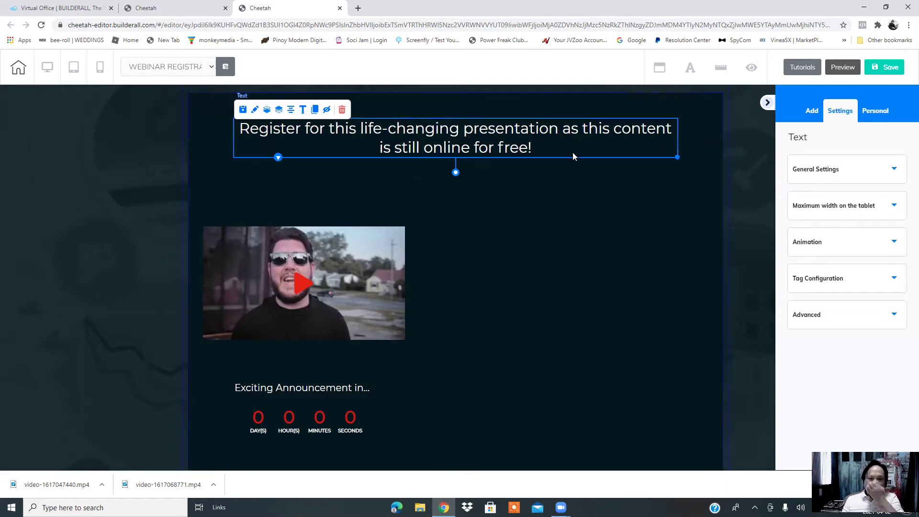
click(635, 180)
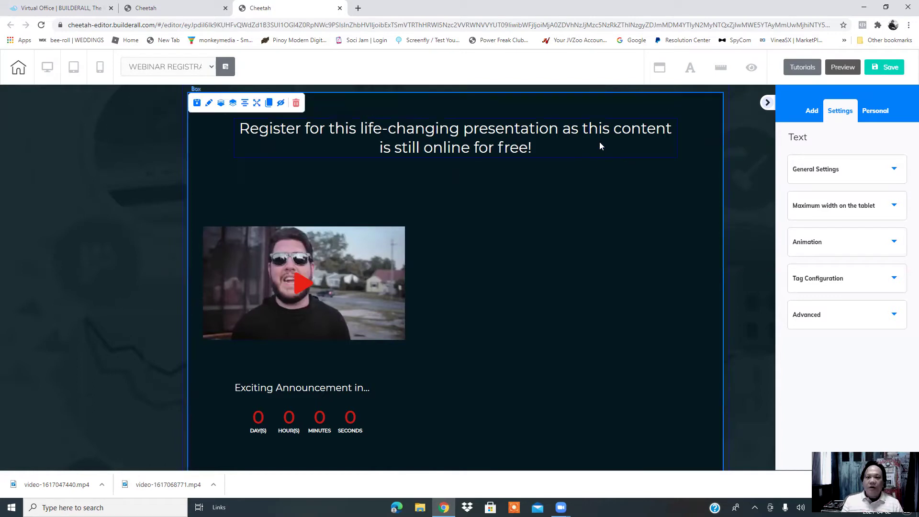
click(643, 156)
drag(677, 157, 655, 157)
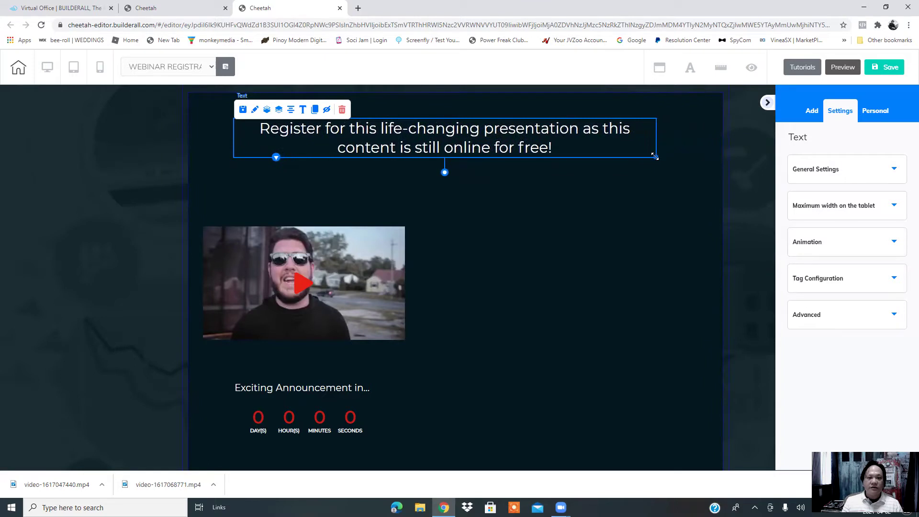
mouse_move(589, 143)
mouse_down()
mouse_move(599, 142)
mouse_move(574, 153)
mouse_up()
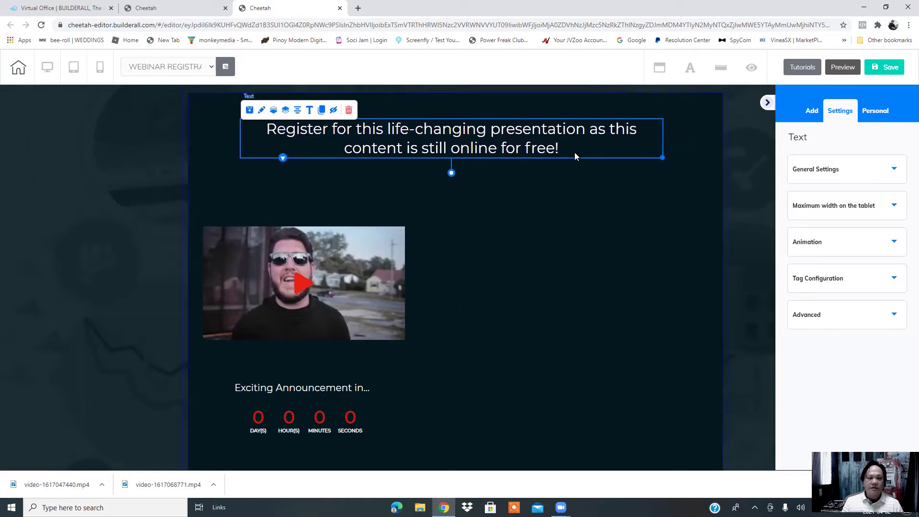
Step: Centre the headline horizontally in the dark content box
click(300, 122)
scroll(461, 287, down, 2)
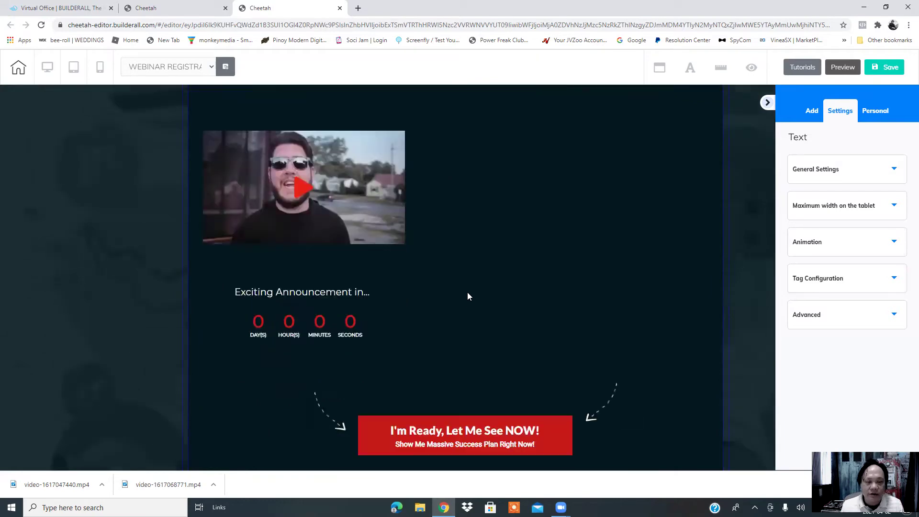
scroll(470, 295, up, 2)
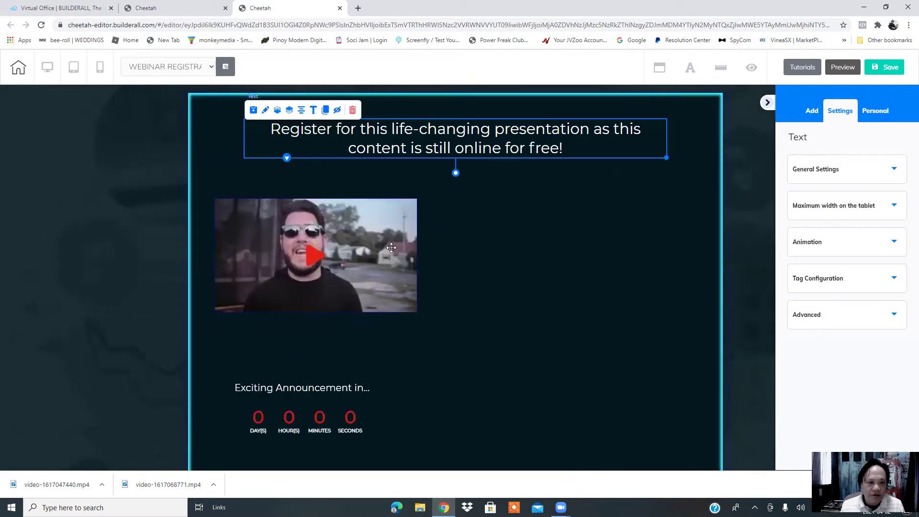
Step: Reposition the video, the "Exciting Announcement in..." text and the countdown timer so they stack more closely together
click(412, 264)
scroll(462, 311, down, 3)
drag(358, 264, 365, 224)
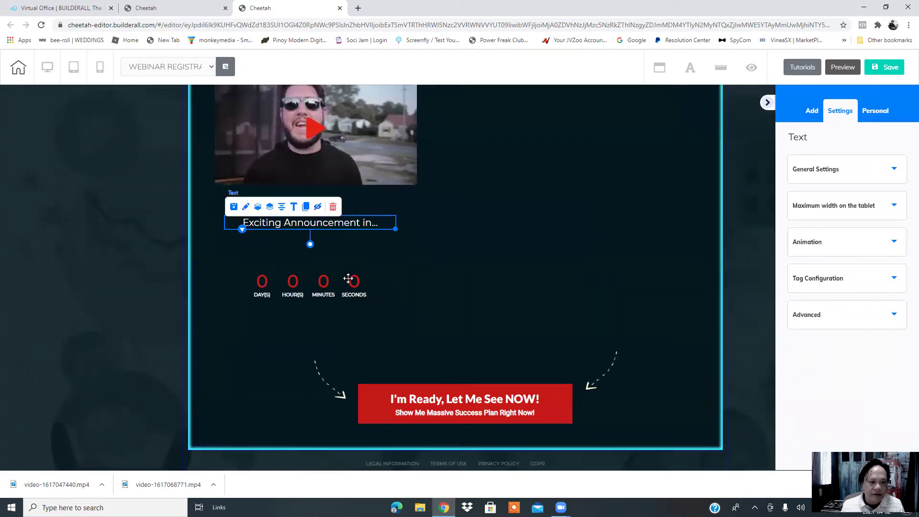
drag(348, 275, 338, 297)
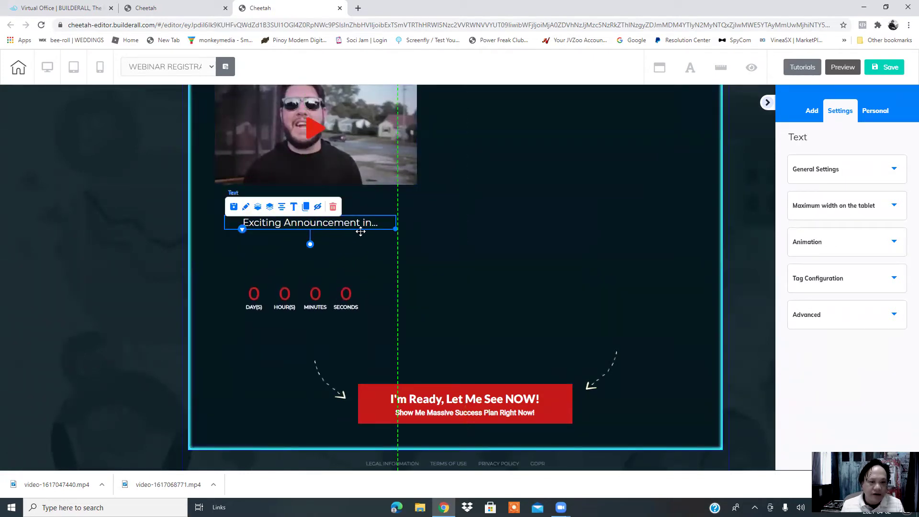
drag(363, 226, 344, 165)
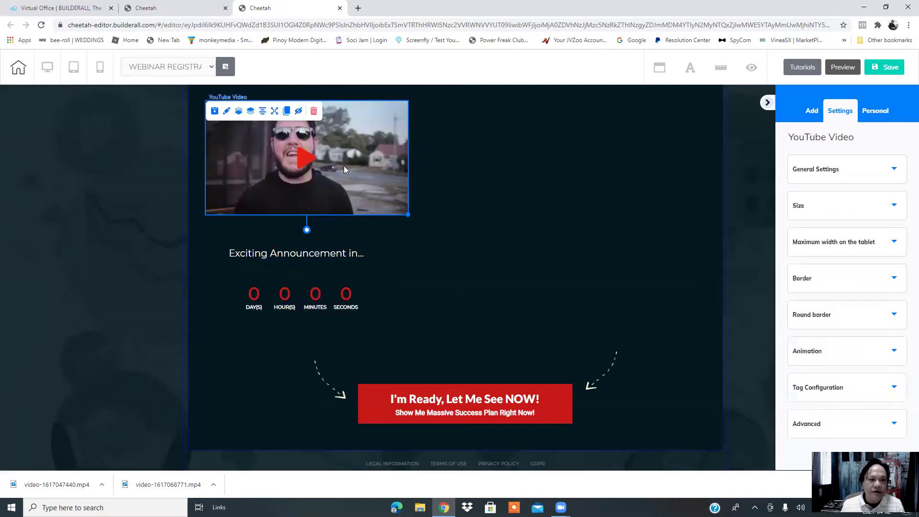
Step: Set the height of the panel that holds the dark content box to 1757
scroll(331, 195, up, 1)
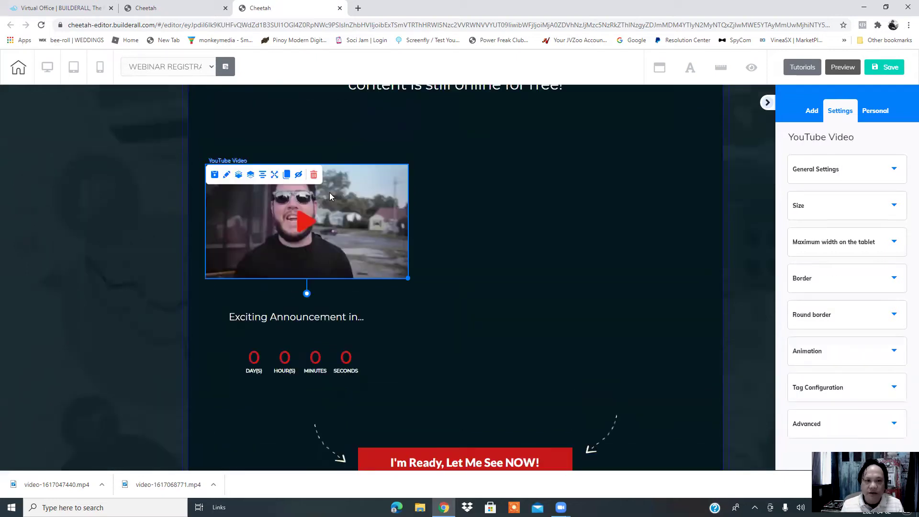
scroll(312, 230, up, 1)
scroll(466, 235, down, 2)
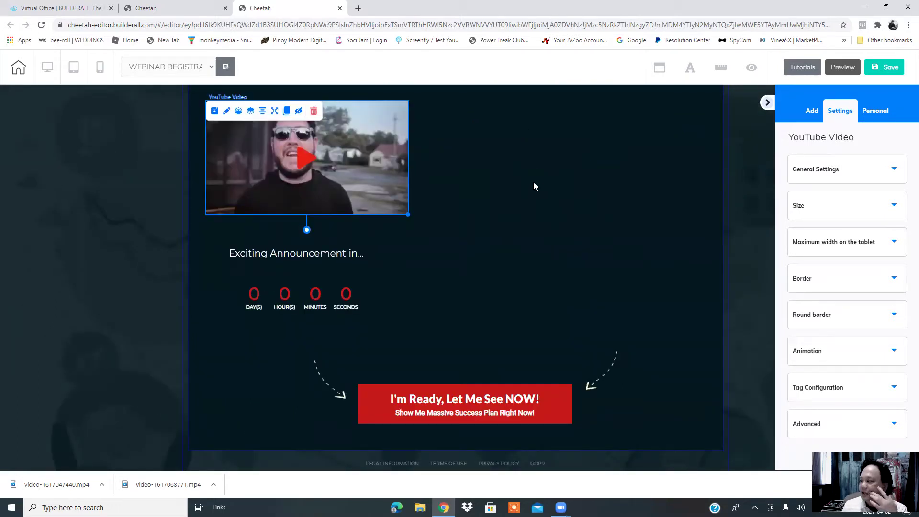
scroll(555, 235, down, 1)
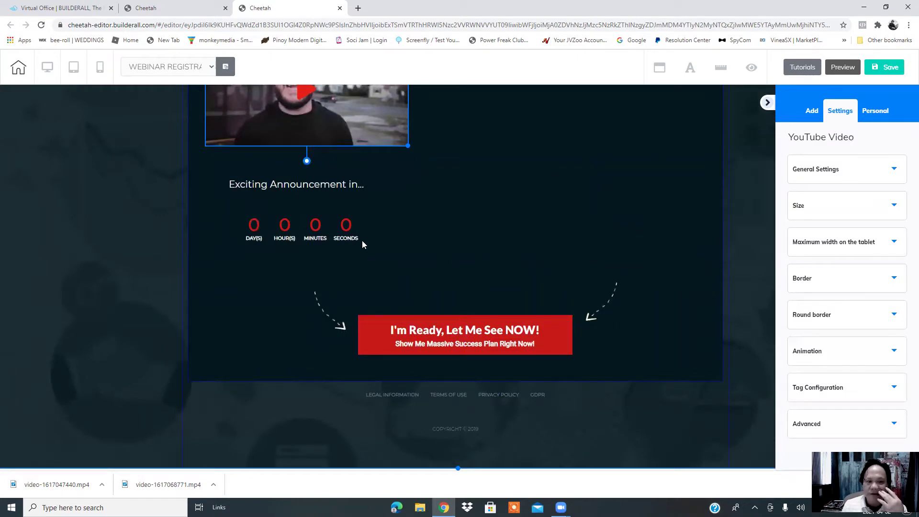
scroll(367, 277, up, 3)
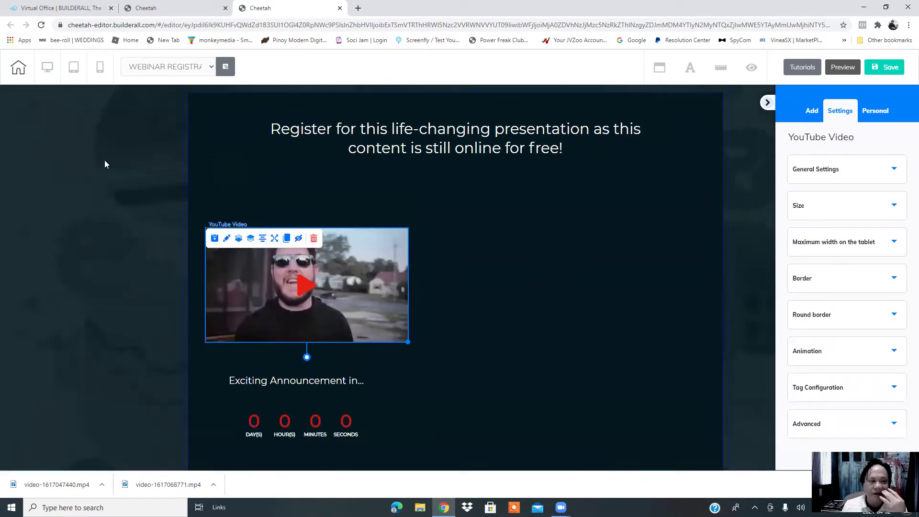
click(190, 144)
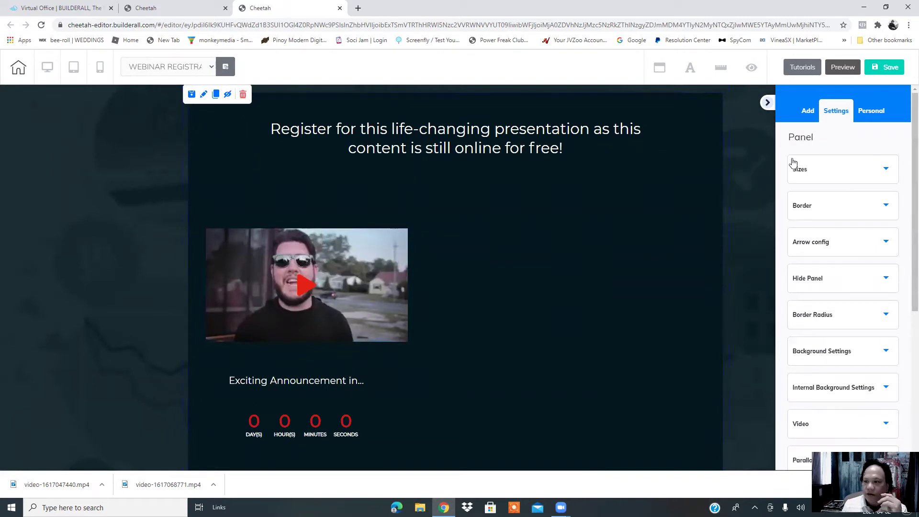
click(820, 170)
scroll(886, 202, down, 2)
drag(809, 143, 818, 148)
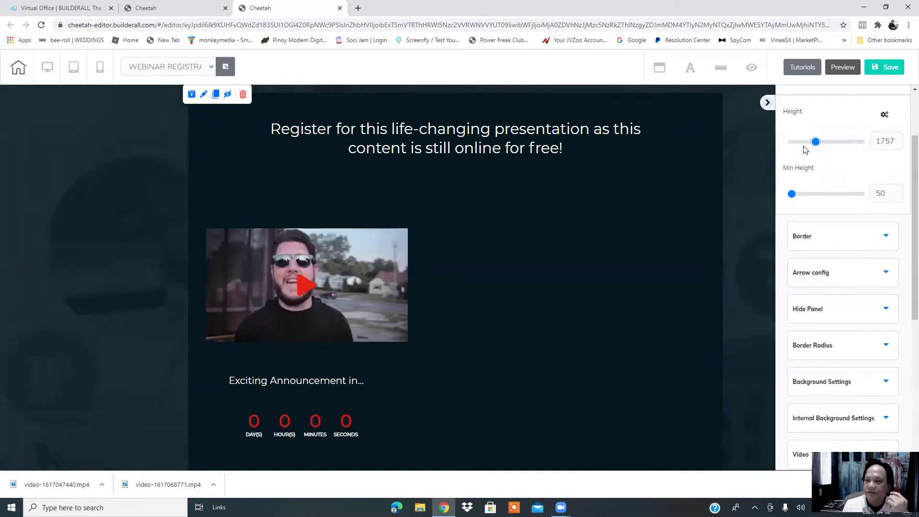
Step: Move the copyright text down to the lower edge of the panel and keep it centred horizontally
scroll(597, 245, down, 7)
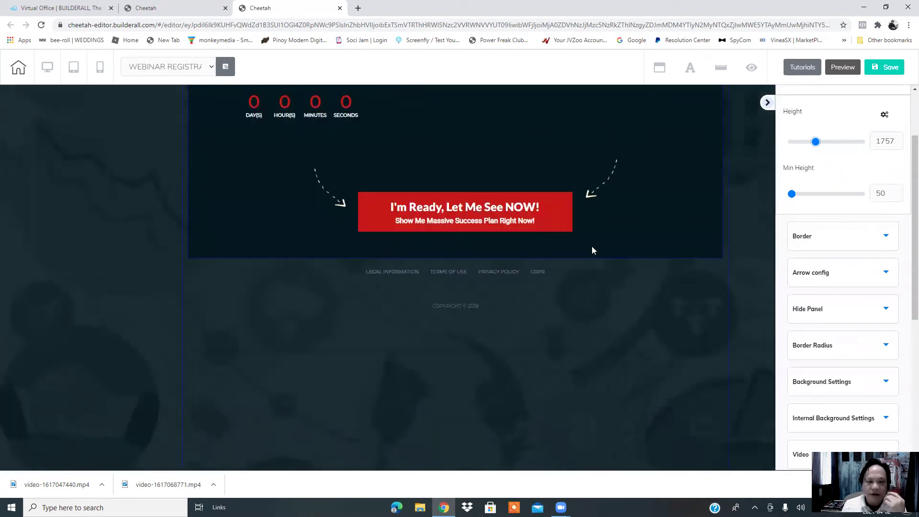
scroll(592, 246, down, 3)
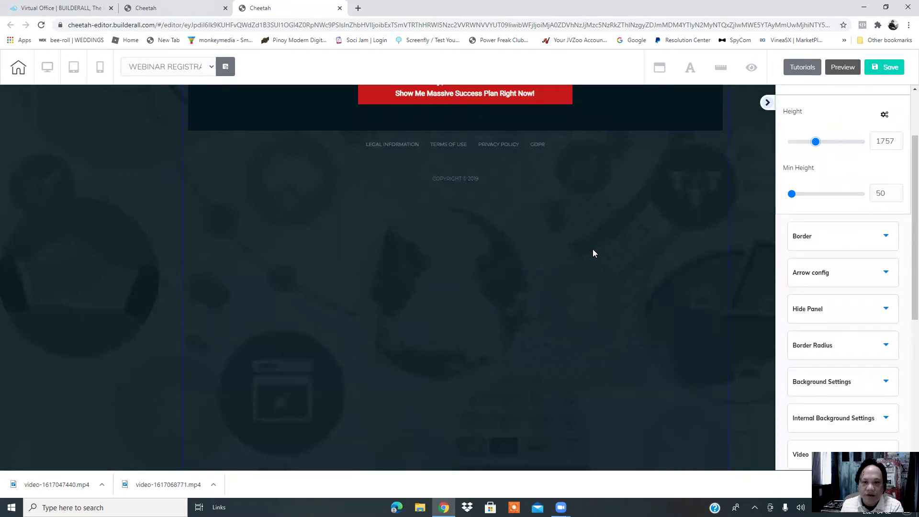
scroll(593, 252, down, 1)
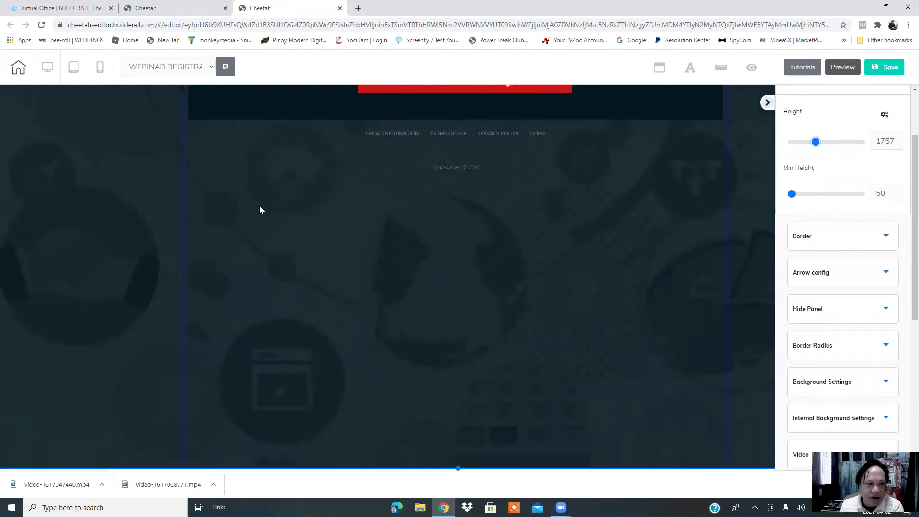
drag(456, 169, 468, 429)
click(503, 435)
click(503, 434)
click(454, 412)
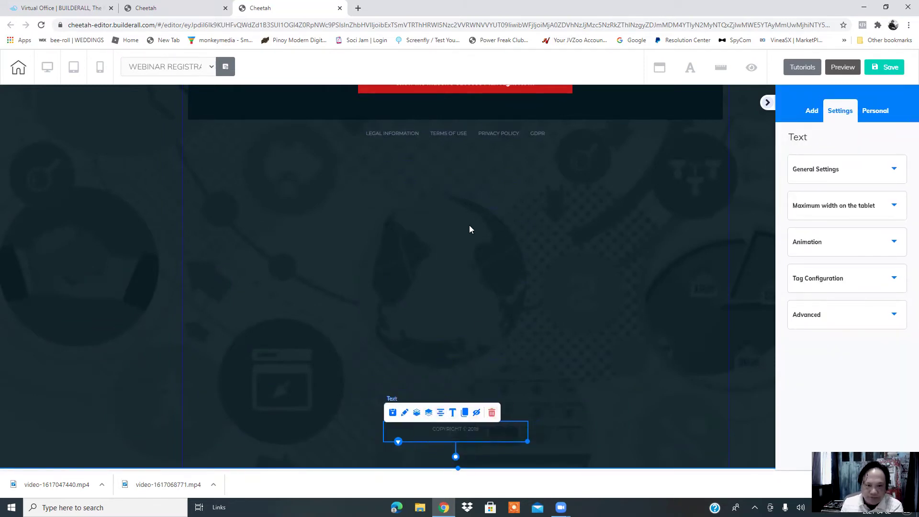
Step: Move the footer menu down to just above the copyright text and centre it horizontally
drag(488, 139, 507, 395)
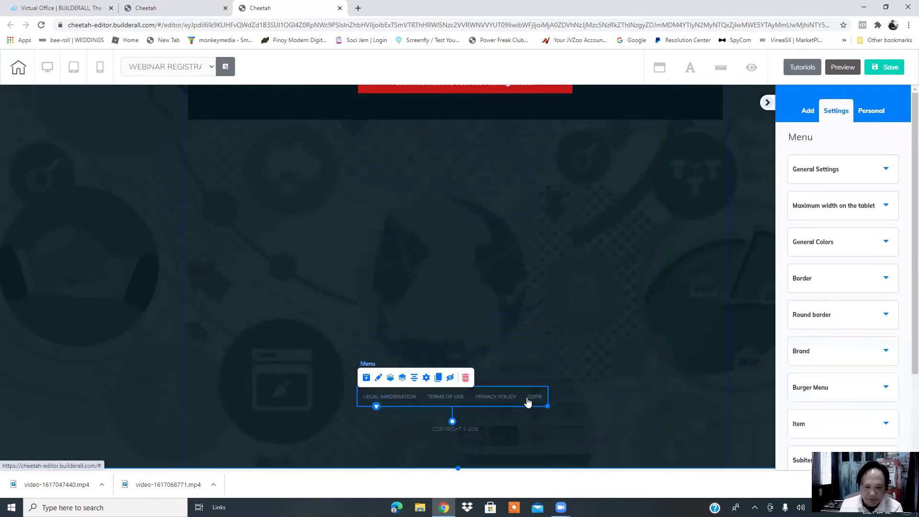
click(414, 378)
scroll(593, 328, up, 3)
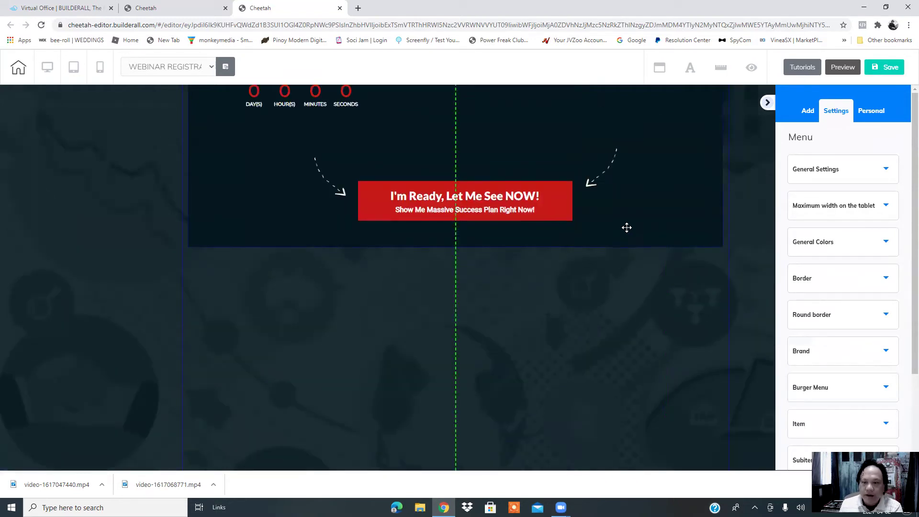
Step: Stretch the dark content box down to just above the footer menu and centre it on the page
scroll(641, 288, down, 2)
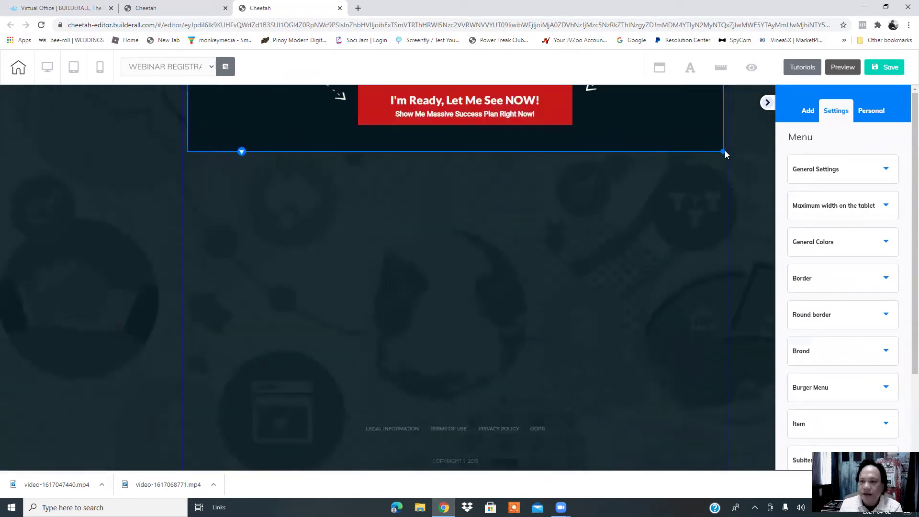
drag(724, 152, 725, 403)
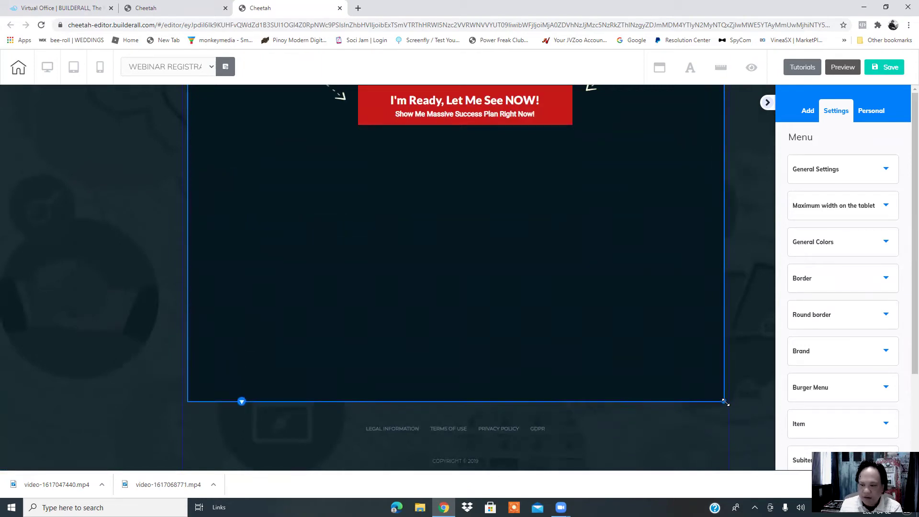
scroll(482, 298, up, 9)
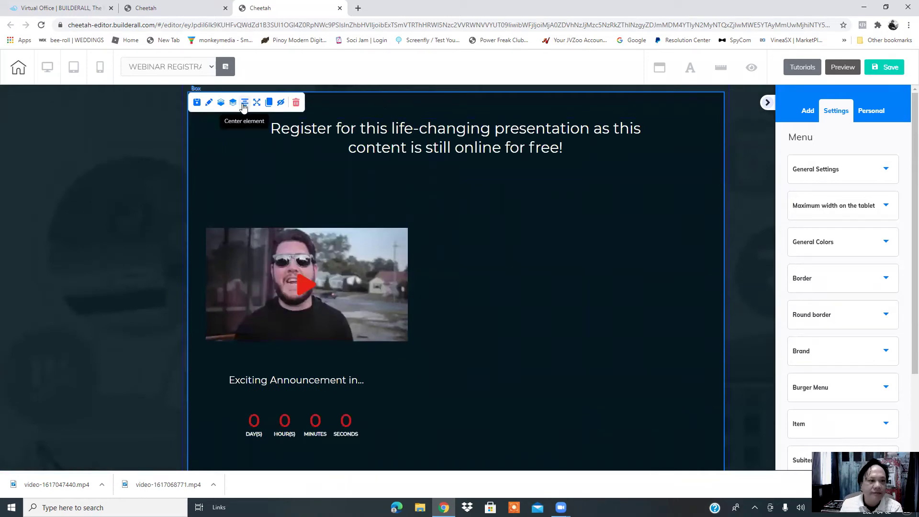
Step: Shift the headline down closer to the video, and move the red button to the lower end of the box, centred horizontally
drag(493, 150, 492, 183)
scroll(554, 265, down, 7)
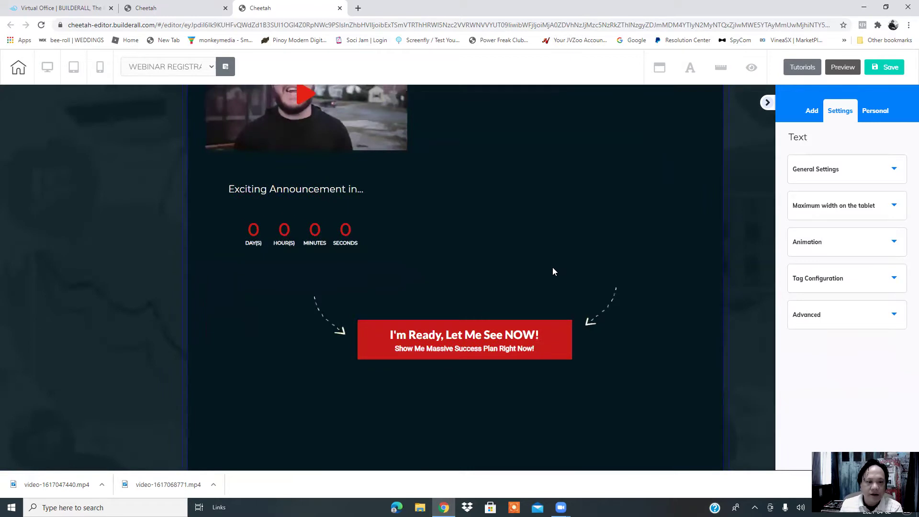
drag(513, 229, 513, 407)
scroll(643, 362, down, 3)
drag(514, 268, 515, 307)
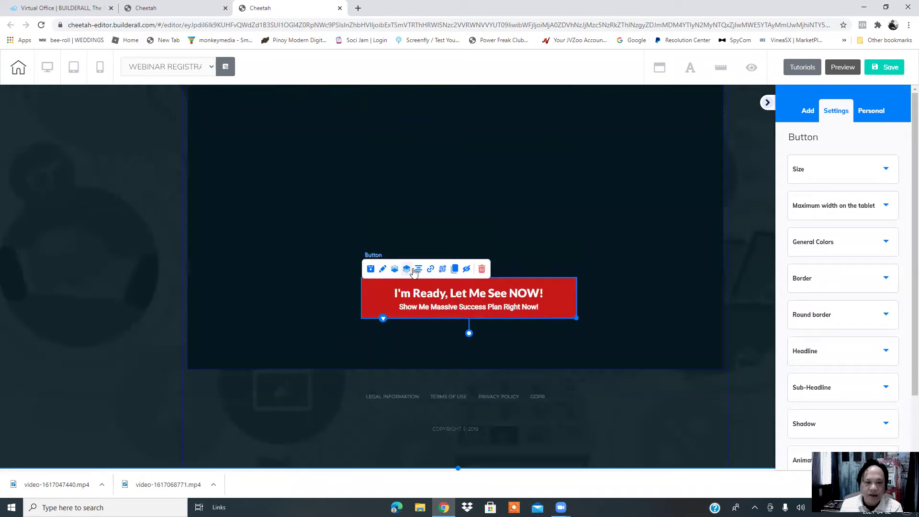
scroll(583, 214, up, 3)
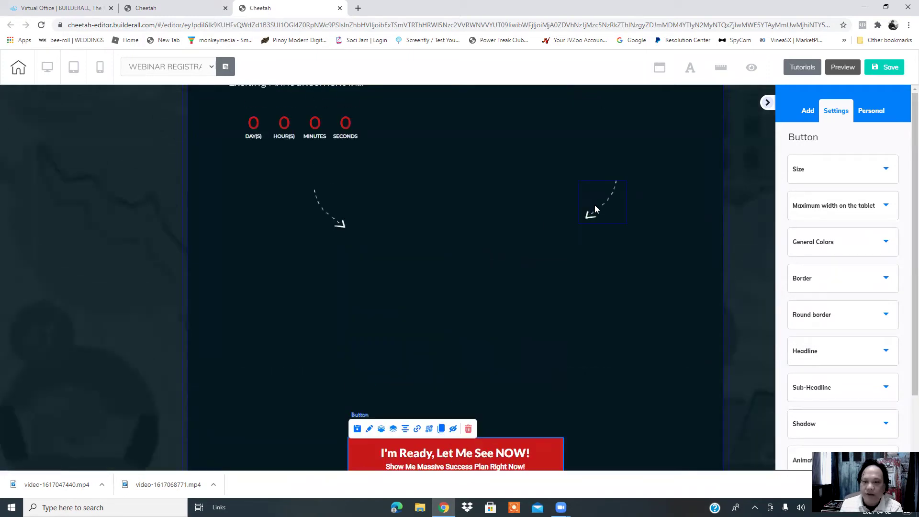
Step: Move both dashed arrows down so they point at the red button from either side
drag(621, 269, 595, 435)
drag(328, 225, 334, 446)
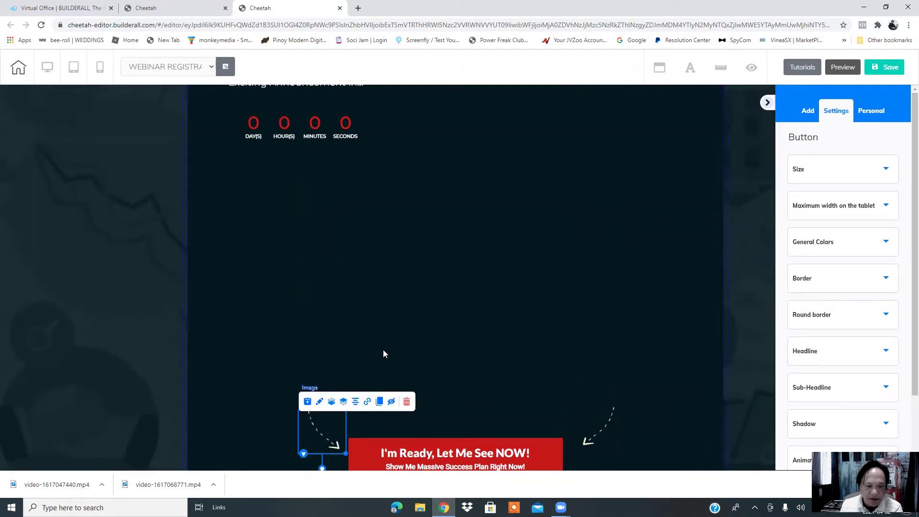
Step: Move the countdown timer down to the empty area above the dashed arrows
scroll(446, 299, up, 3)
scroll(514, 288, down, 6)
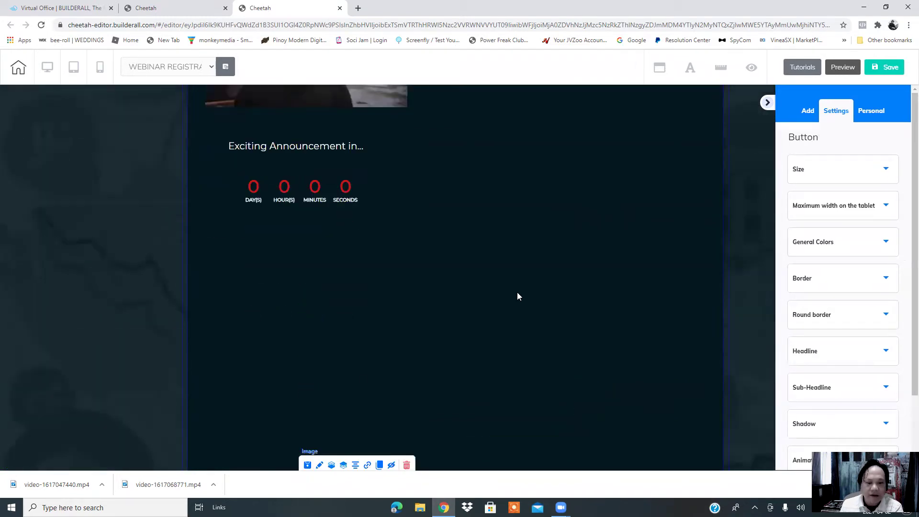
scroll(450, 225, up, 3)
drag(310, 168, 452, 282)
scroll(452, 281, up, 3)
scroll(364, 247, down, 3)
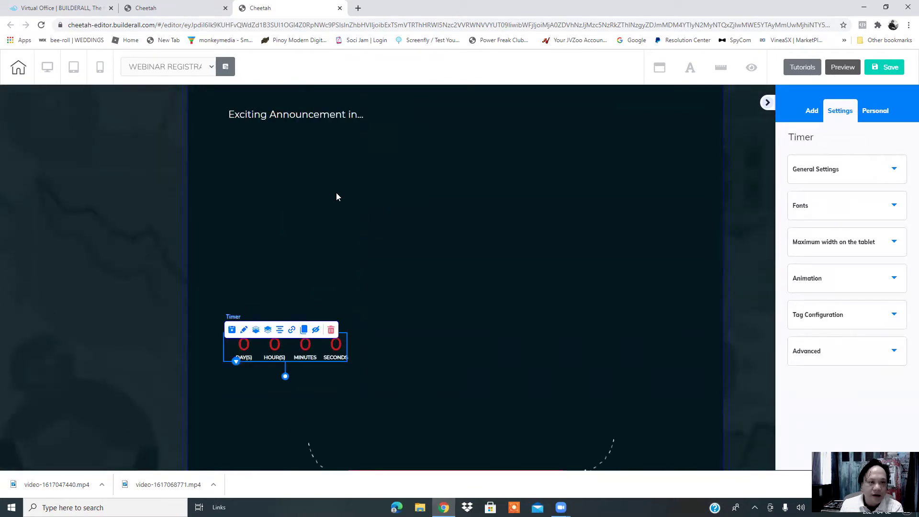
scroll(441, 277, up, 5)
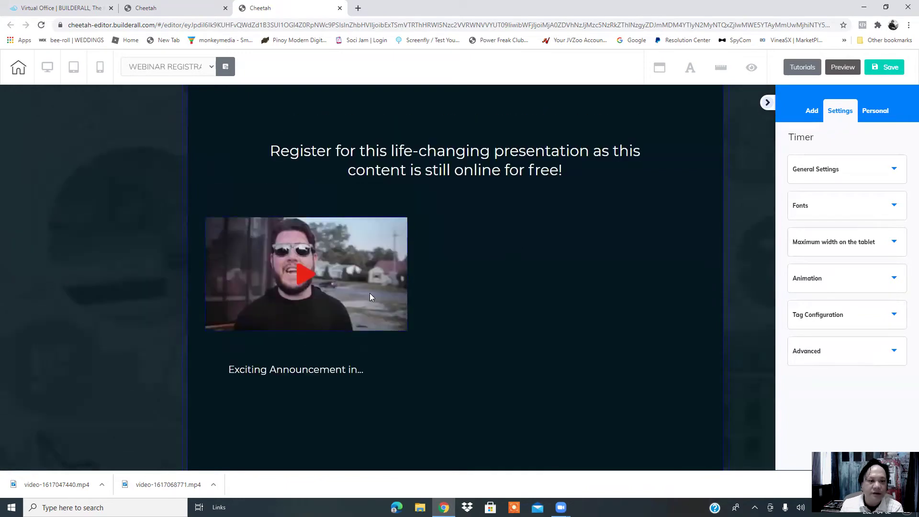
Step: Place the "Exciting Announcement in..." text just below the video and the countdown timer directly beneath that text
scroll(378, 297, down, 3)
drag(302, 248, 308, 226)
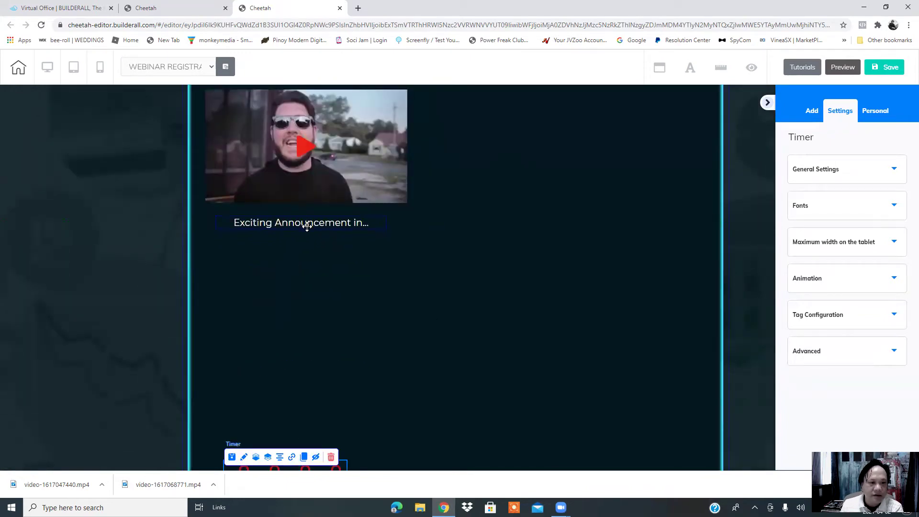
scroll(354, 360, down, 4)
drag(320, 326, 323, 103)
scroll(326, 297, up, 4)
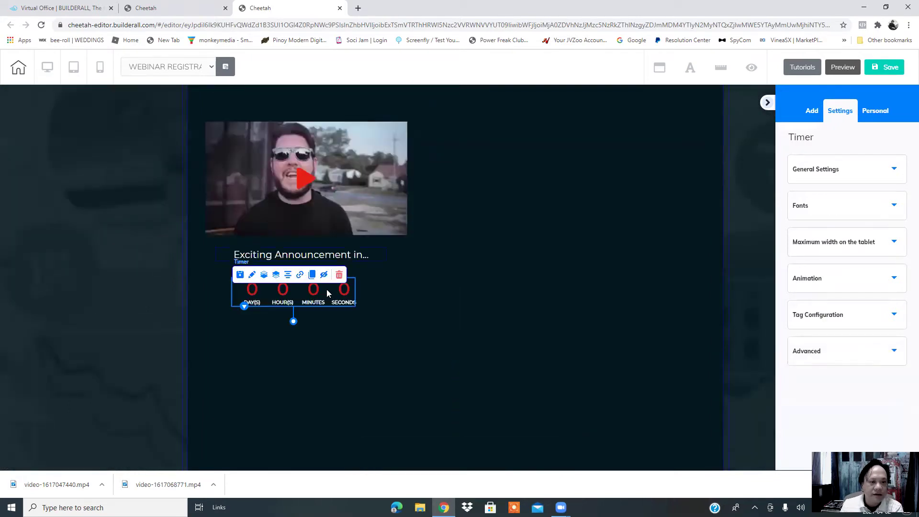
drag(326, 298, 512, 313)
scroll(513, 314, down, 3)
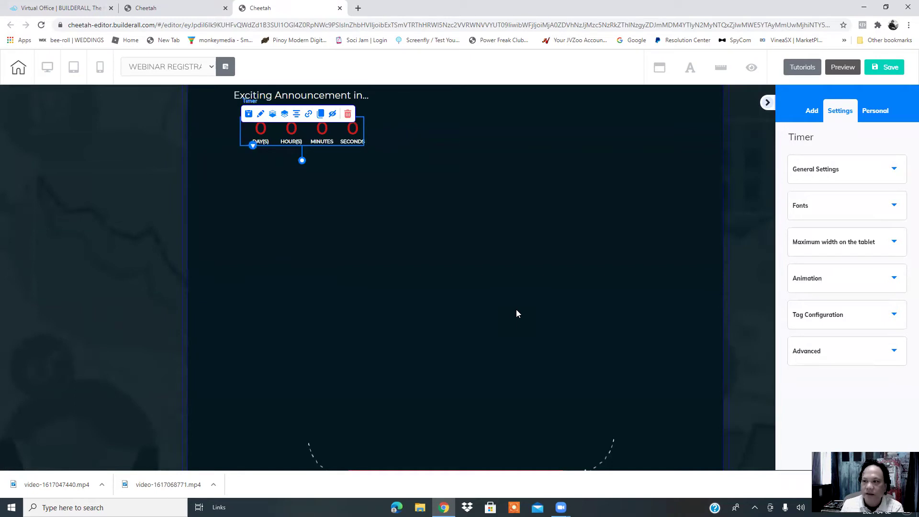
Step: Save the page, publish the site and dismiss the publishing confirmation
click(890, 69)
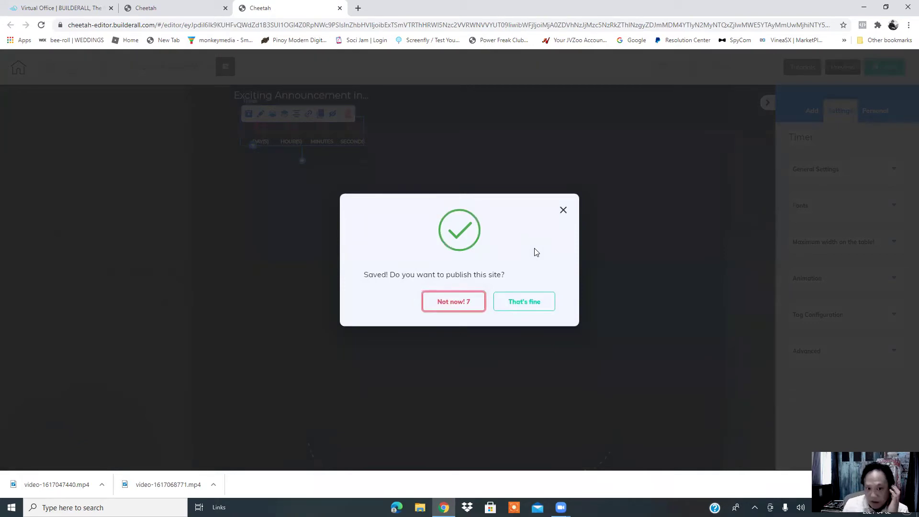
click(531, 302)
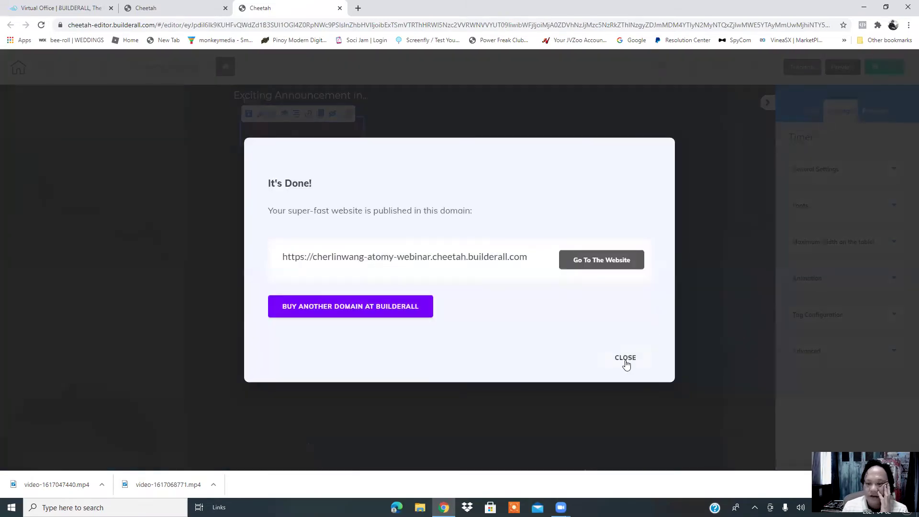
click(628, 361)
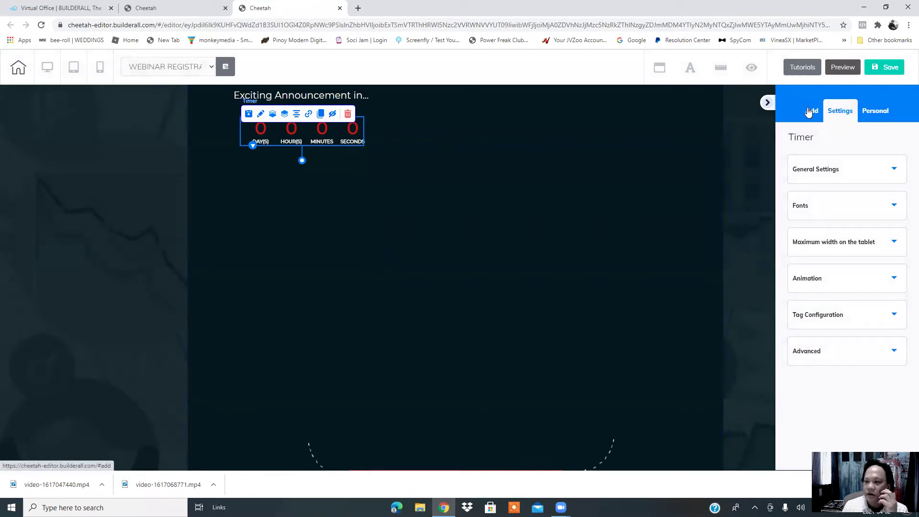
Step: Add a Title H6 text element in the empty area below the countdown timer
click(810, 112)
click(854, 145)
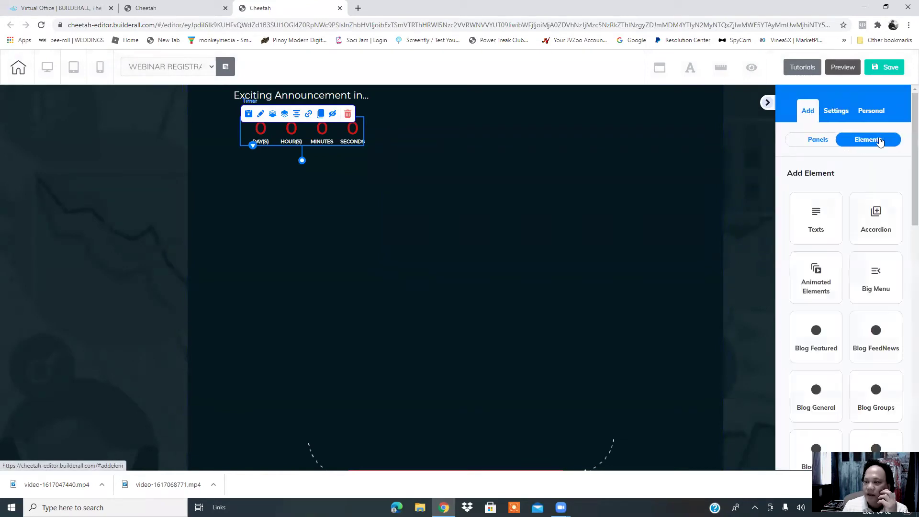
click(820, 223)
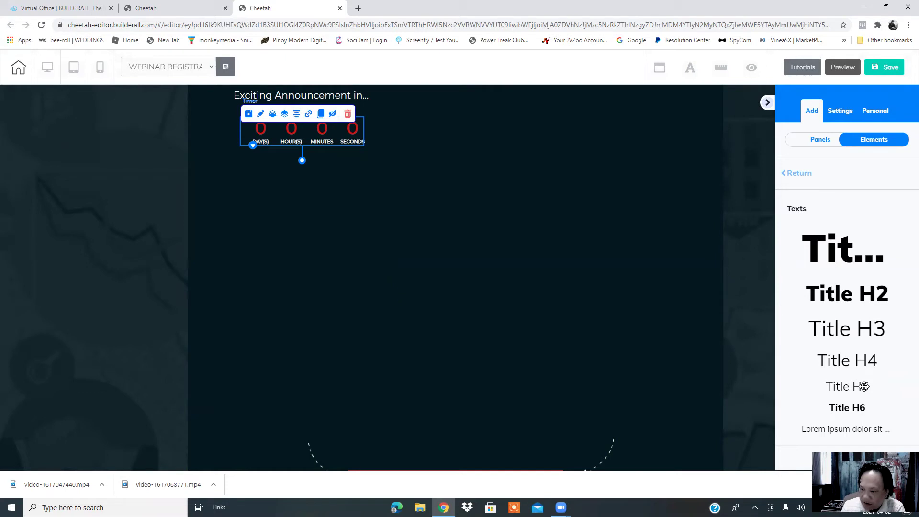
drag(852, 408, 374, 217)
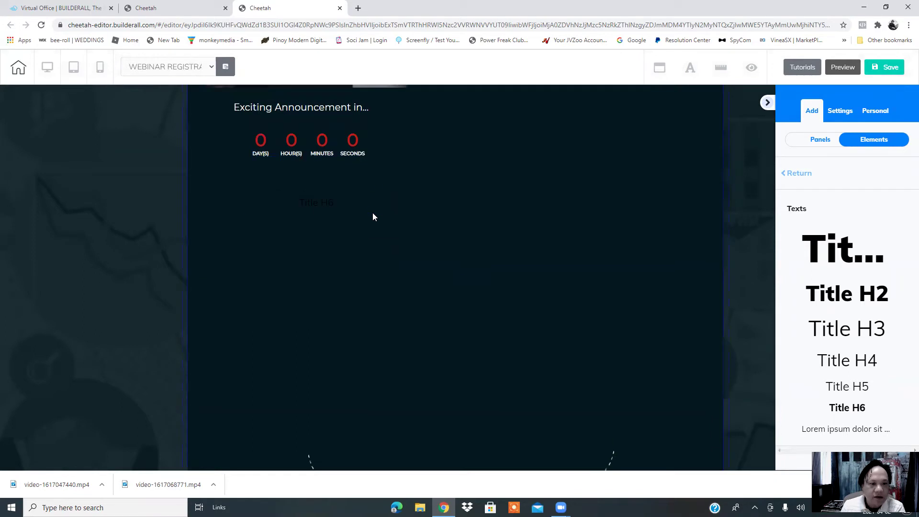
Step: Color the Title H6 text light gray and move it slightly closer to the countdown timer
click(342, 203)
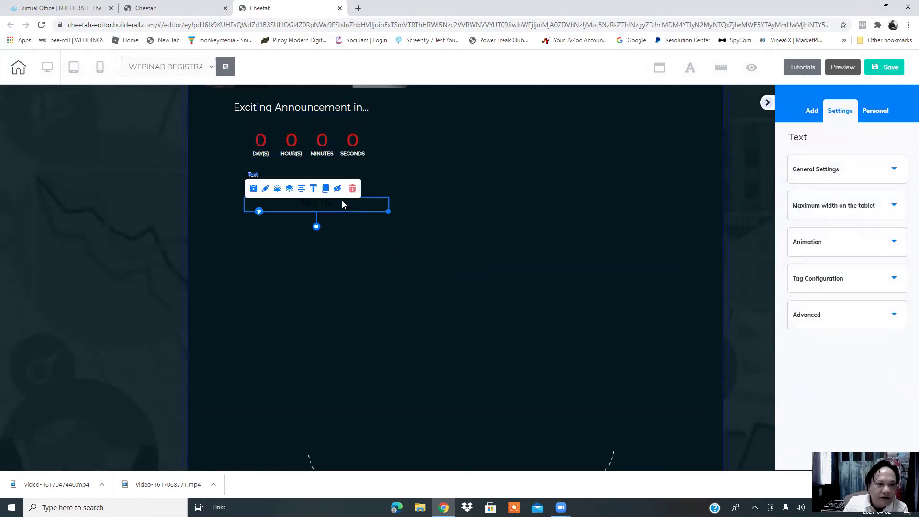
double_click(342, 203)
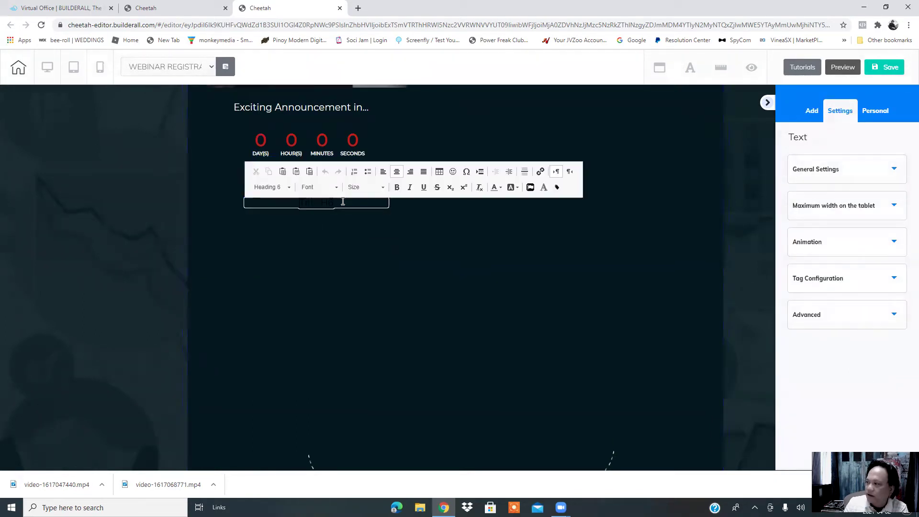
drag(256, 199, 384, 212)
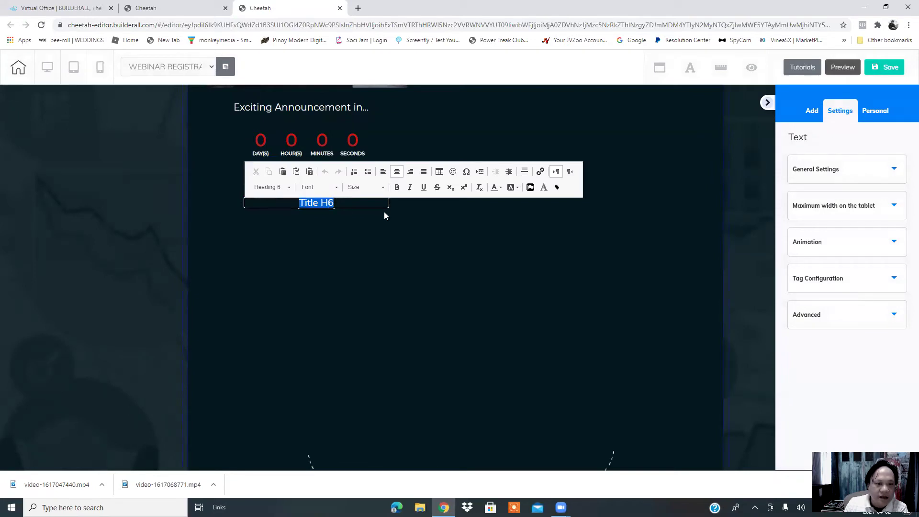
click(501, 188)
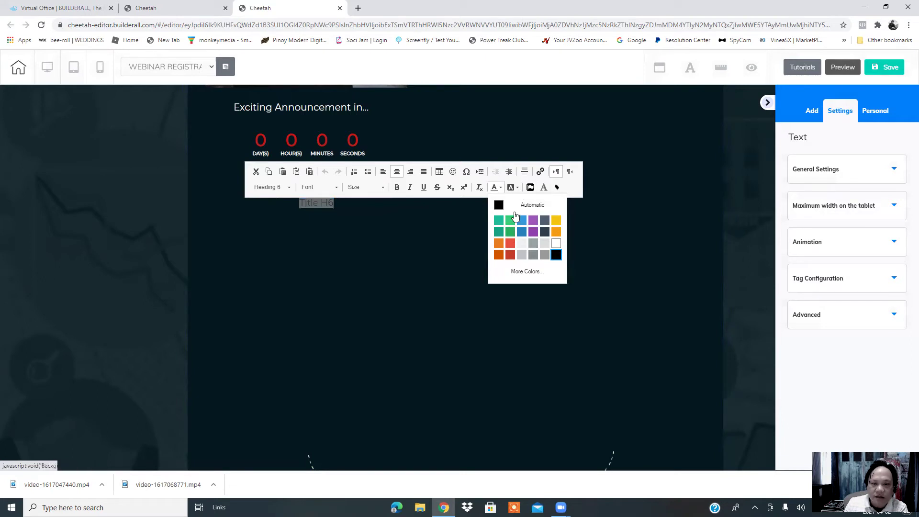
click(544, 245)
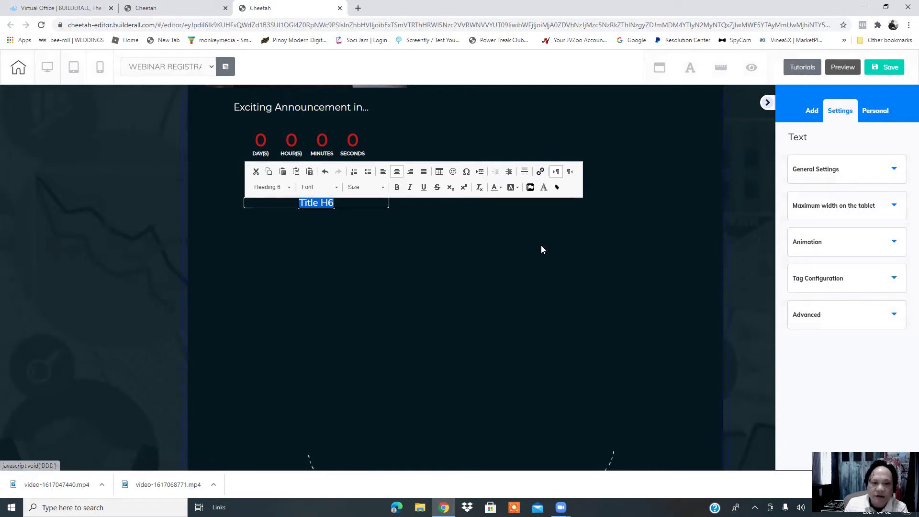
click(401, 254)
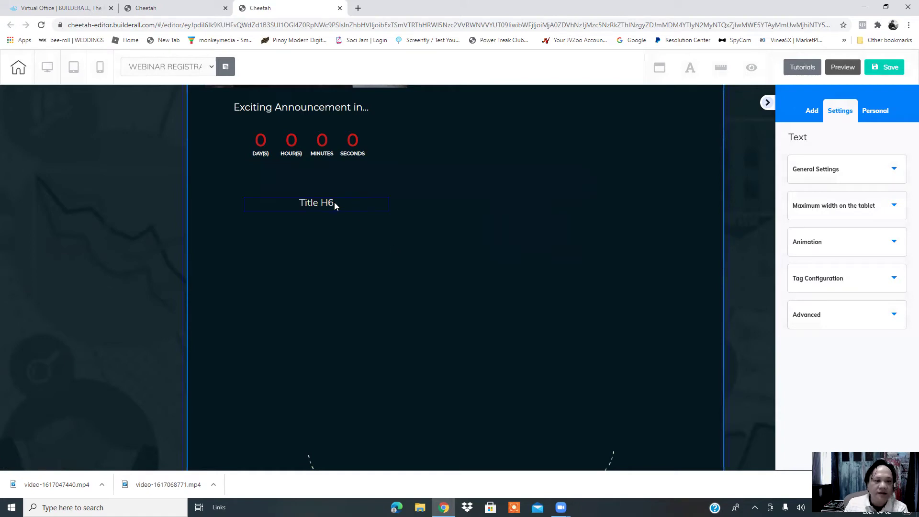
drag(334, 202, 317, 191)
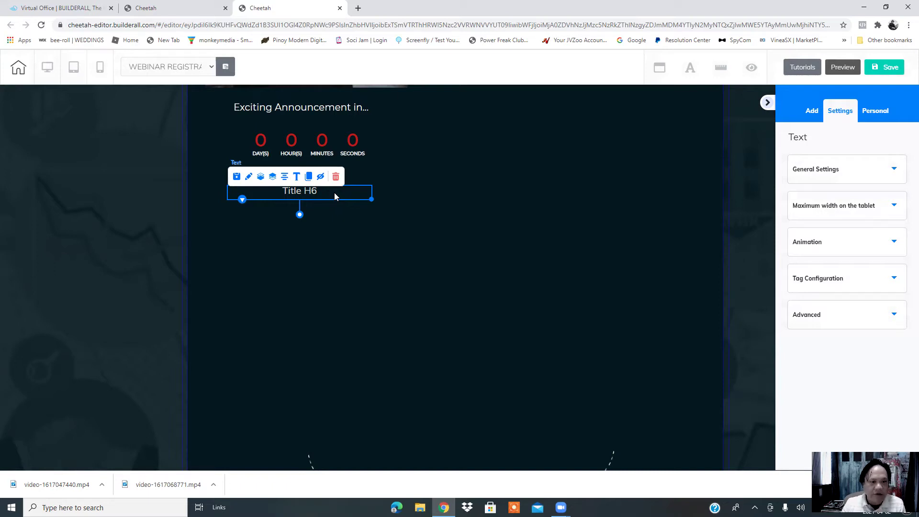
Step: Replace the placeholder with "4 Secret easy way to learn how to create your freelance business in 2021" and widen its box to fit two lines
double_click(334, 193)
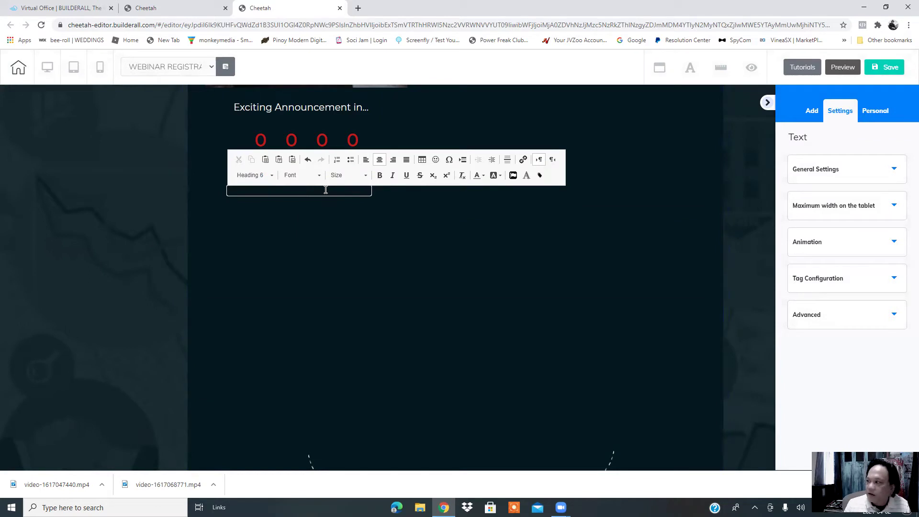
text(4)
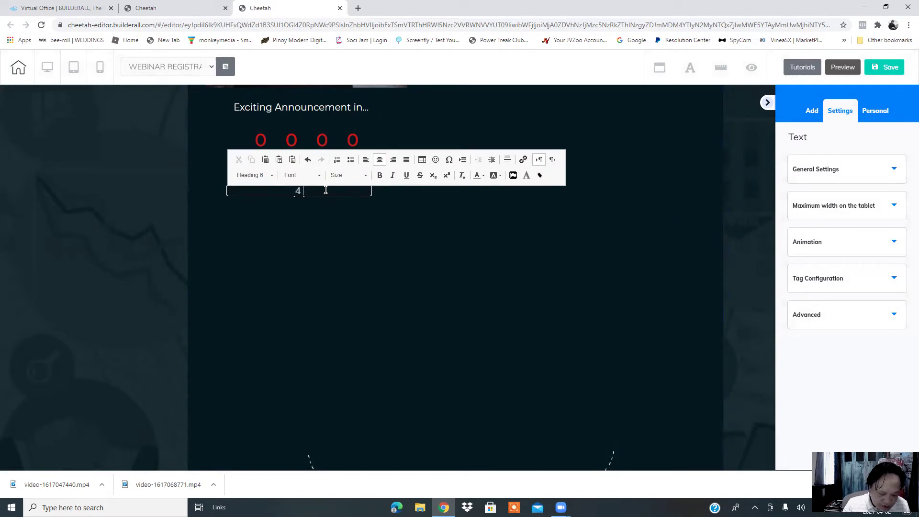
text( Secret)
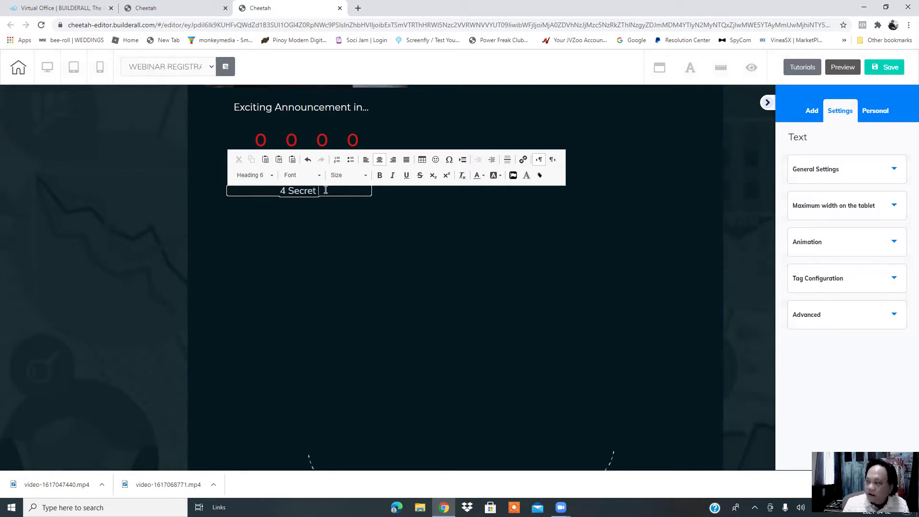
text( easy)
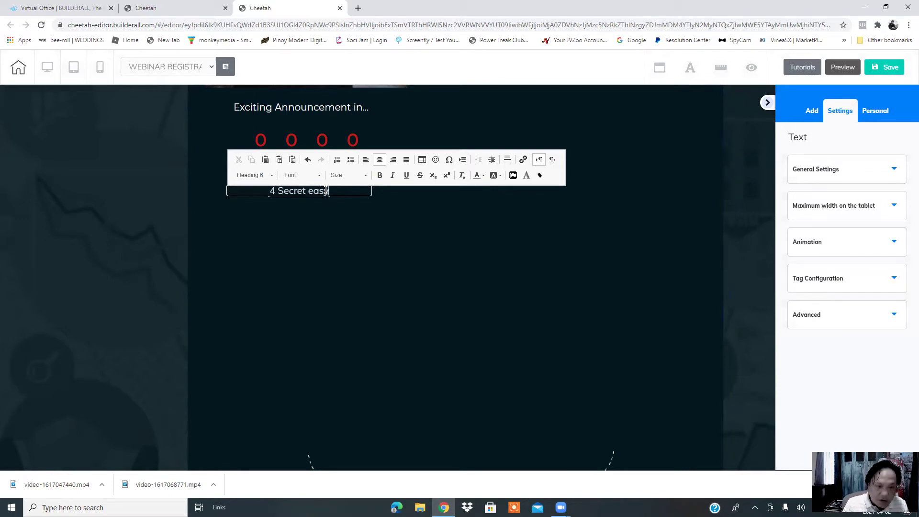
text( way)
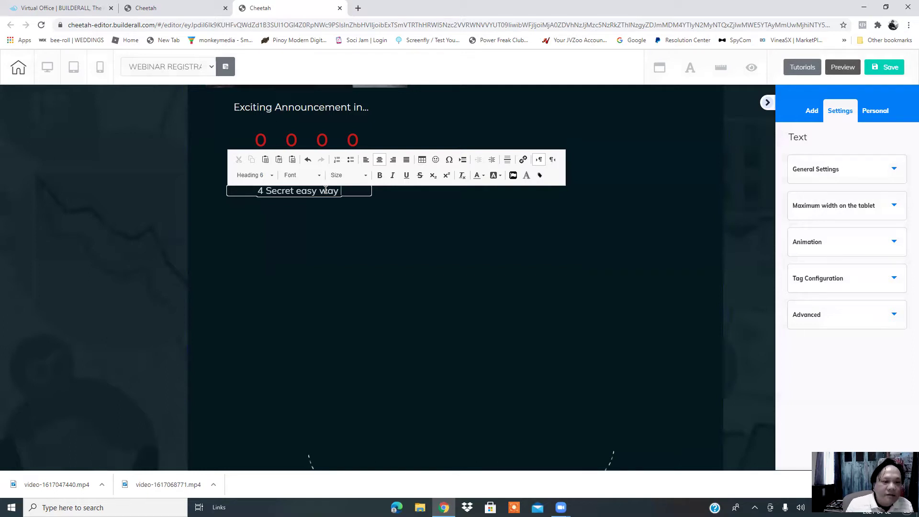
text(to learn )
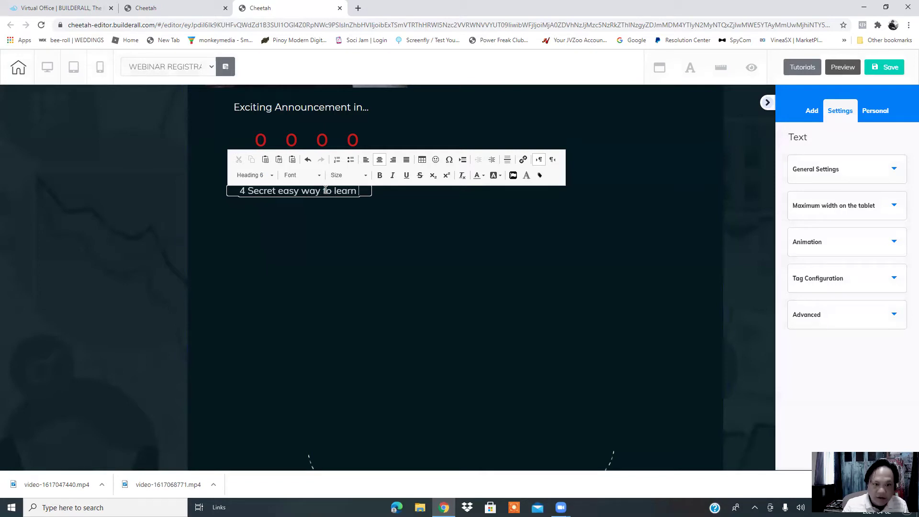
text(h)
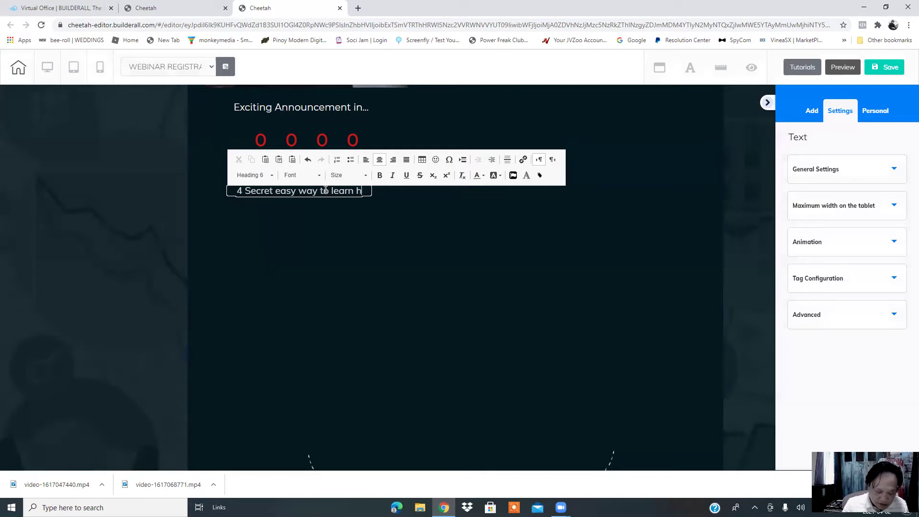
text(ow to create)
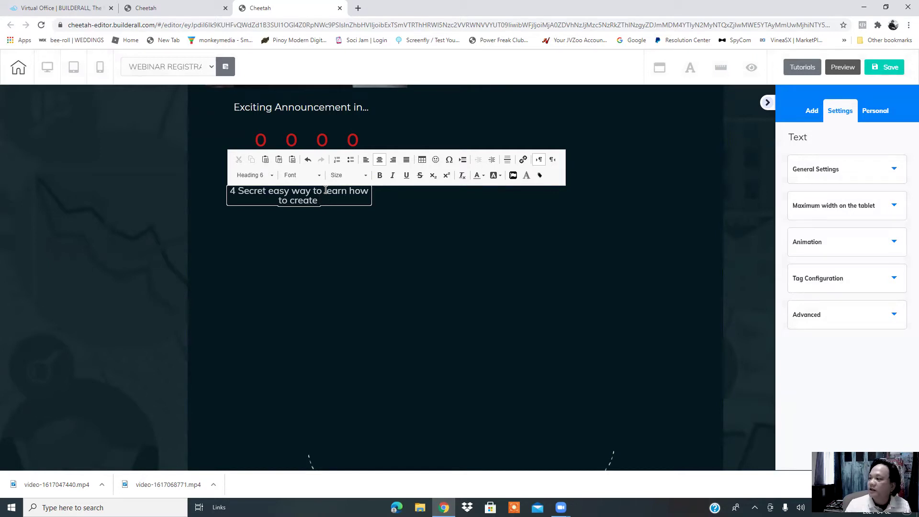
text(your)
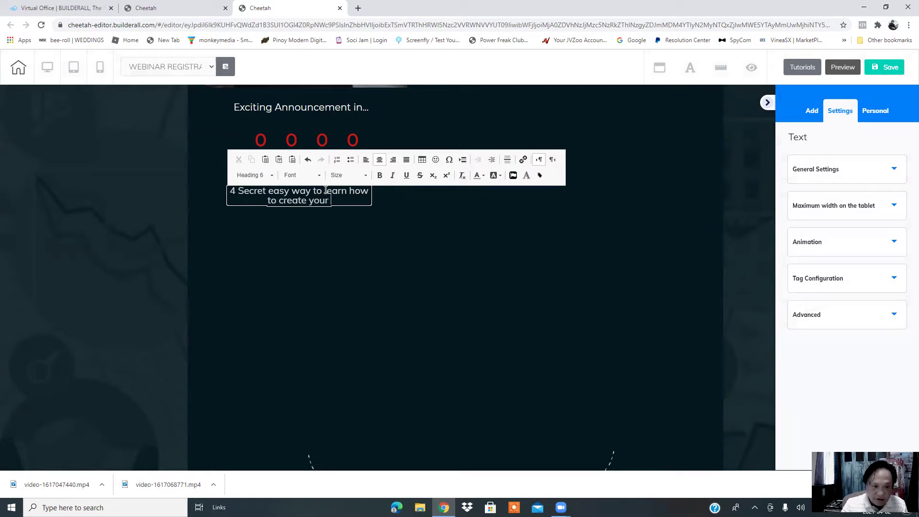
text( fre)
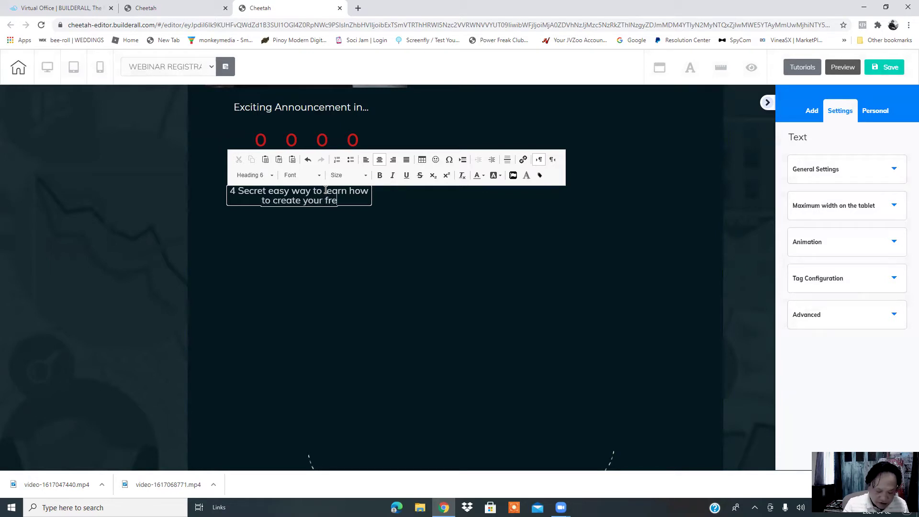
text(elance )
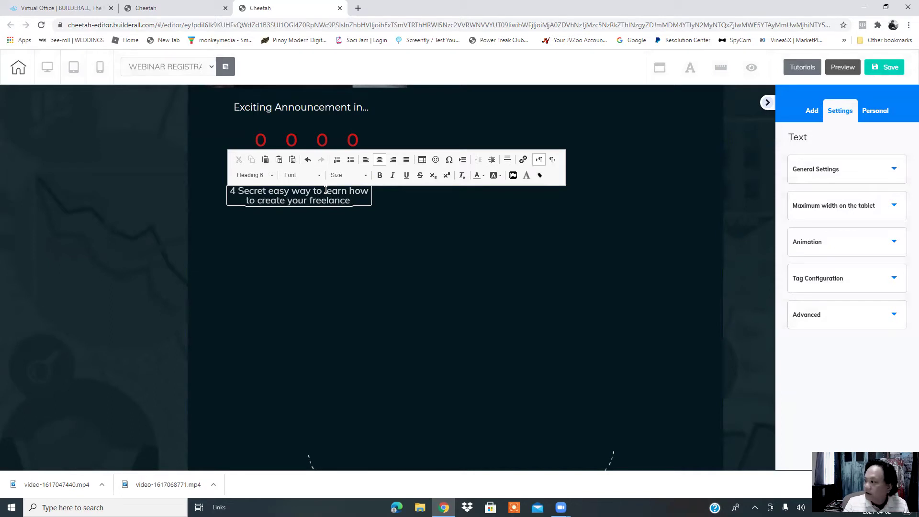
text(business)
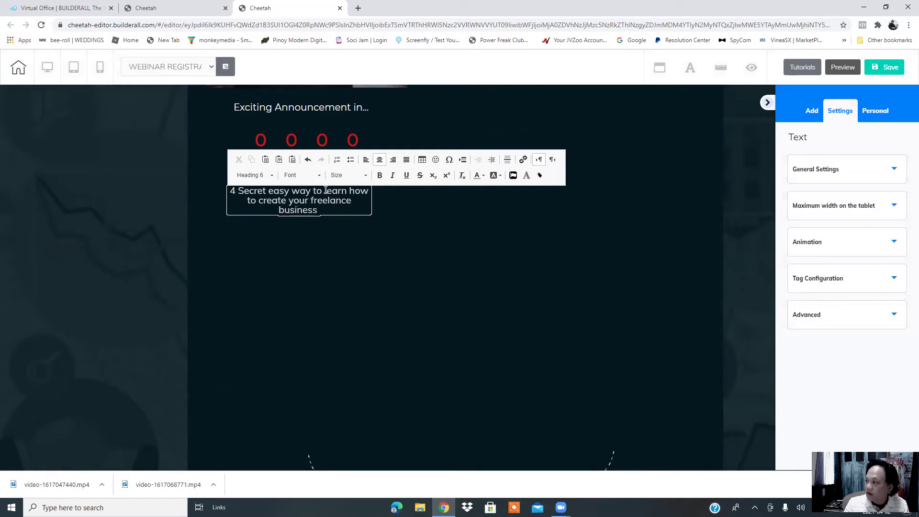
text( in 2021)
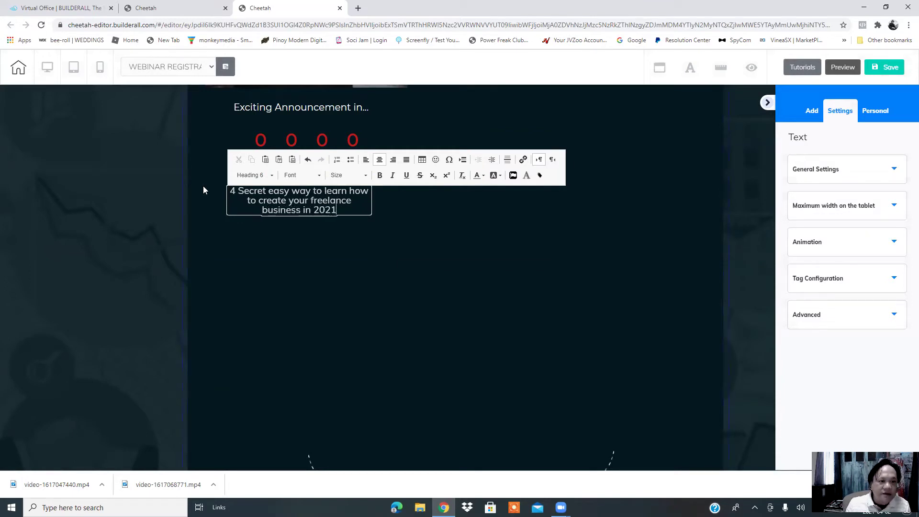
click(360, 232)
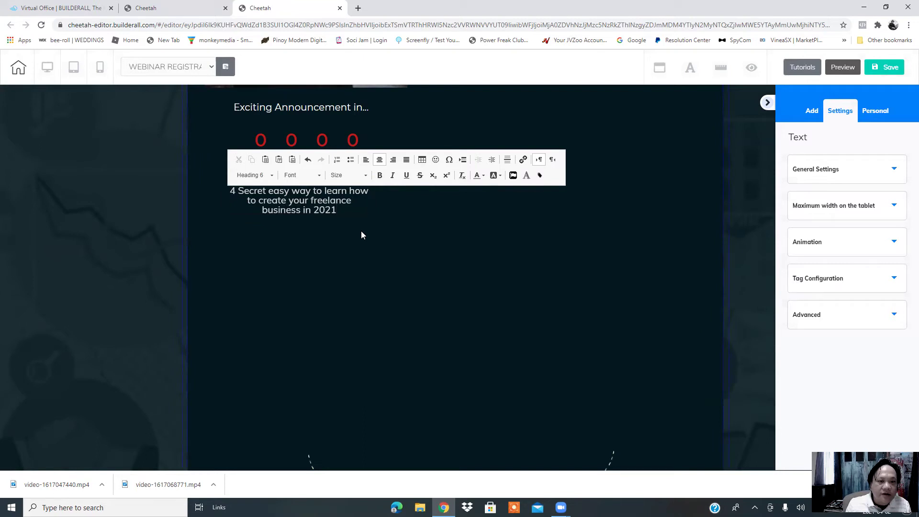
click(338, 205)
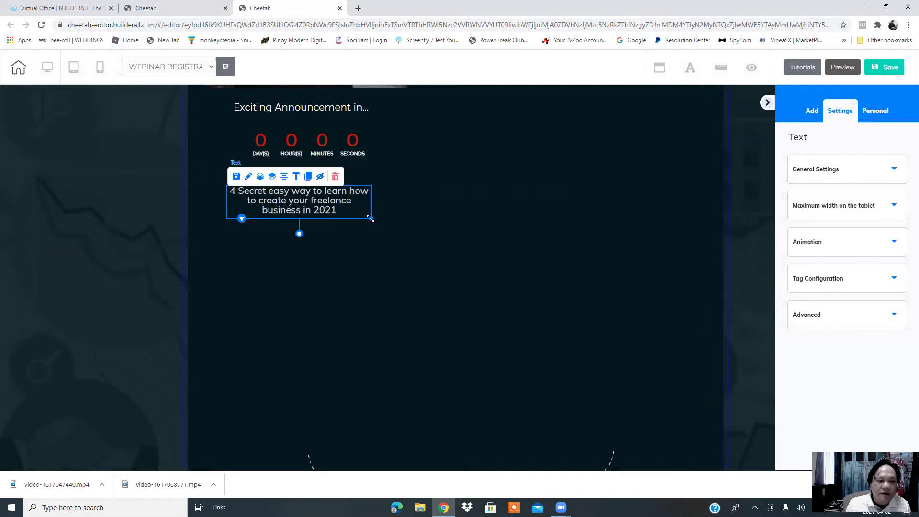
drag(370, 219, 428, 209)
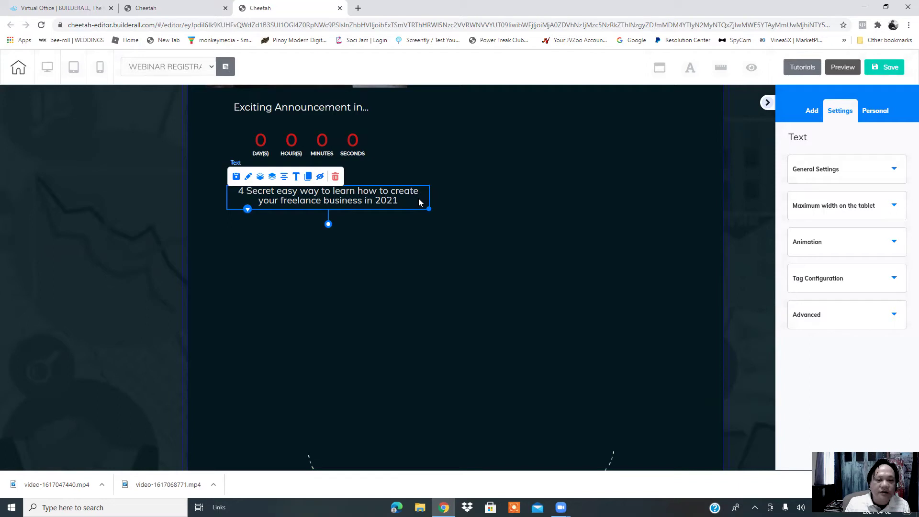
Step: Make the whole "4 Secret easy way..." heading bold and set its font size to 25
double_click(350, 201)
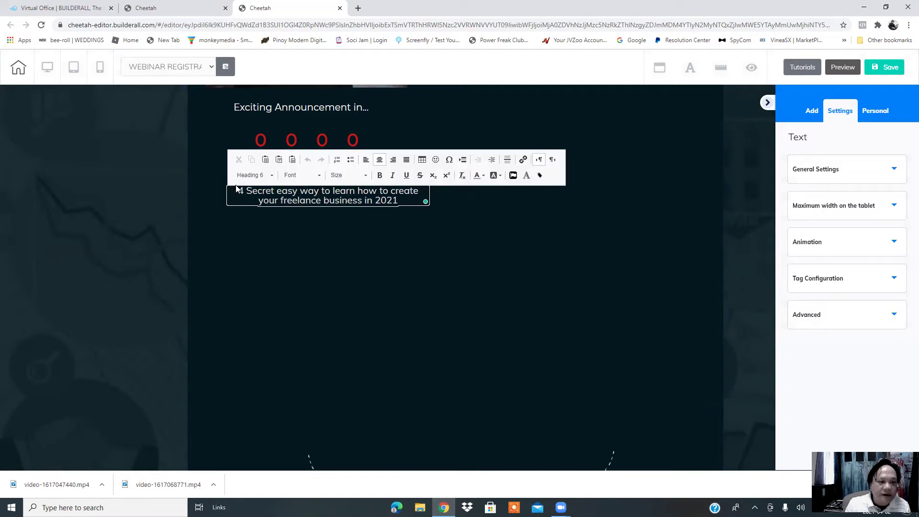
drag(239, 191, 407, 200)
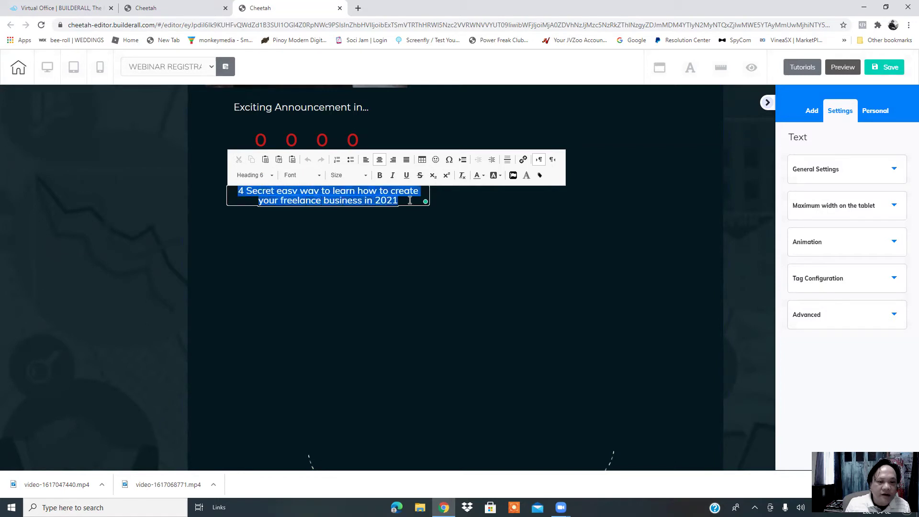
click(380, 177)
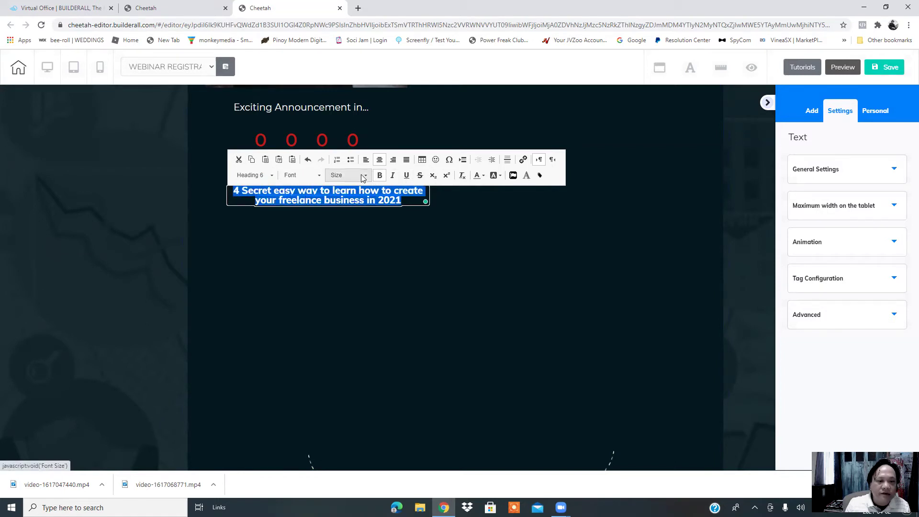
click(361, 177)
scroll(359, 230, down, 5)
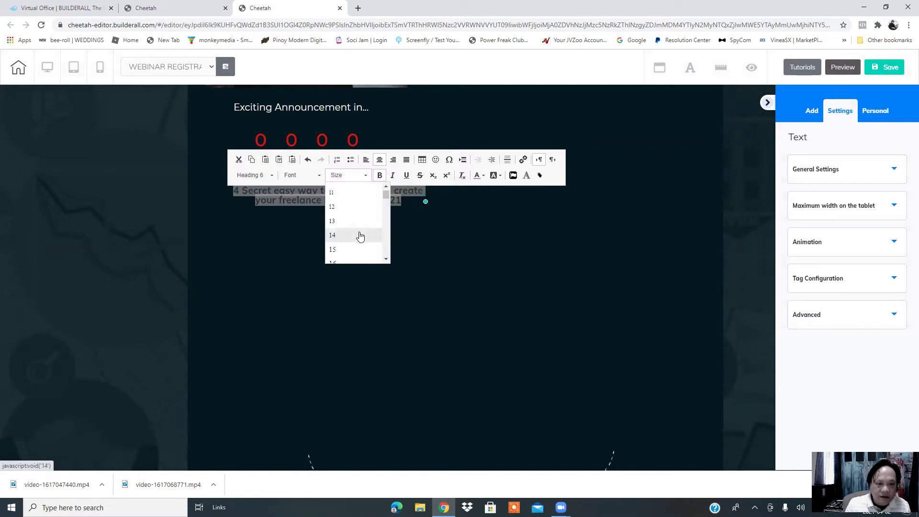
click(360, 236)
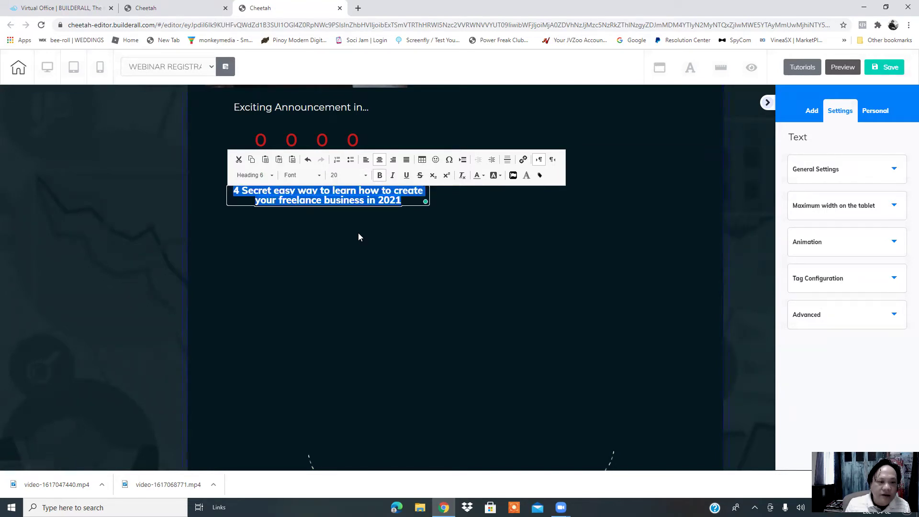
click(365, 178)
scroll(360, 240, down, 2)
click(354, 218)
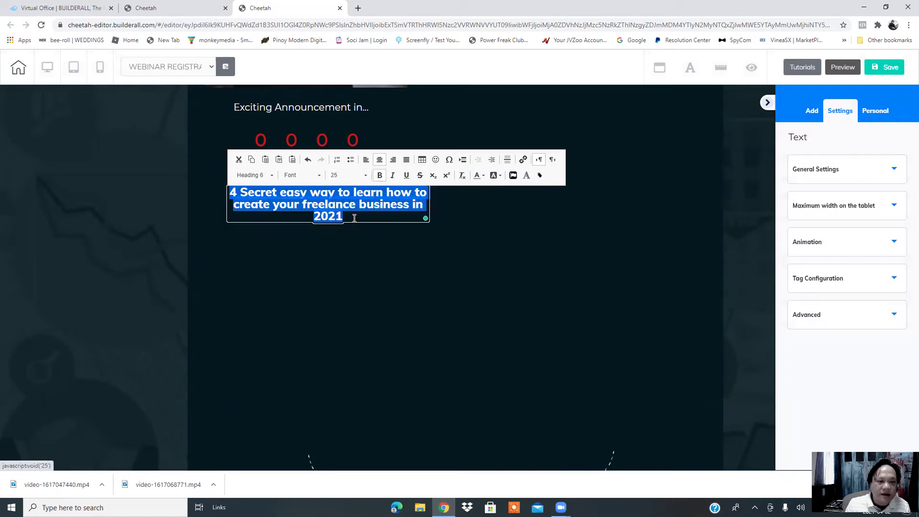
click(402, 246)
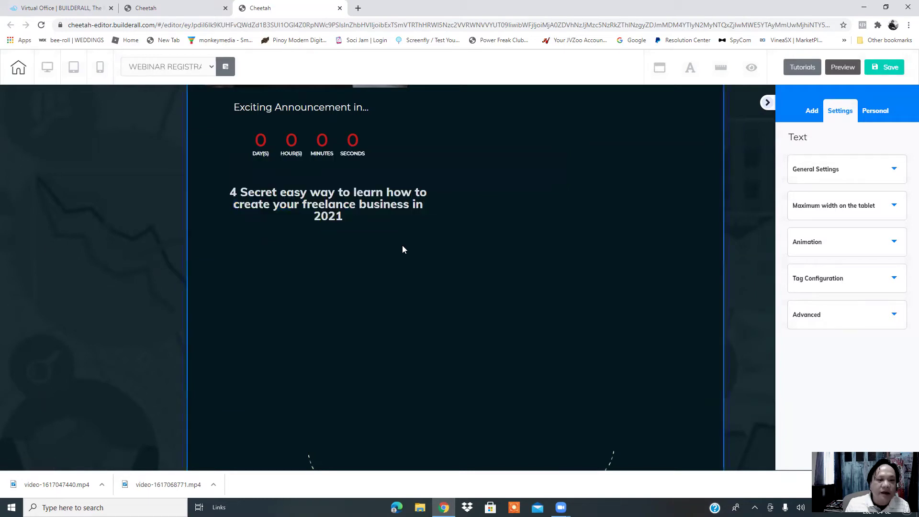
Step: Widen the heading's box so the enlarged text fits two lines, and move it up and left to just beneath the countdown timer
click(400, 218)
drag(428, 226, 456, 224)
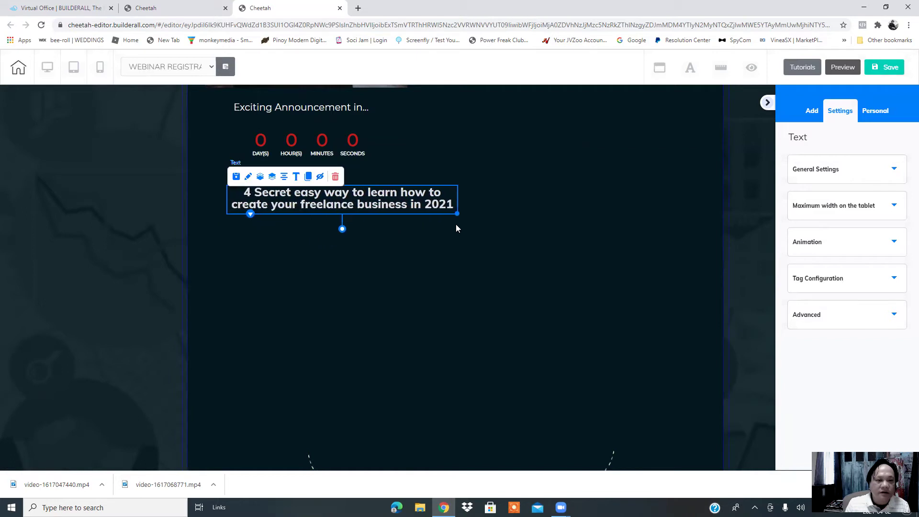
click(456, 225)
drag(410, 203, 388, 189)
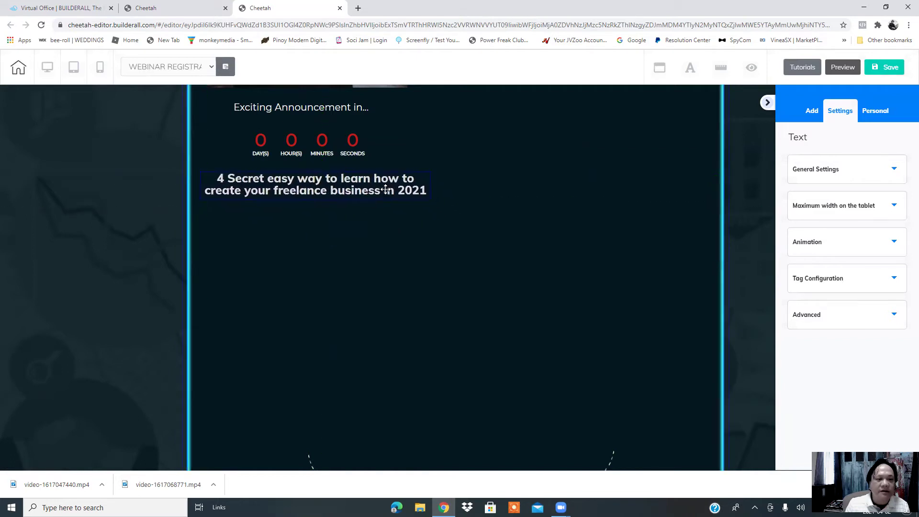
Step: Shift the countdown timer and the "Exciting Announcement in..." text right so both are centered above the "4 Secret easy way..." heading
click(349, 142)
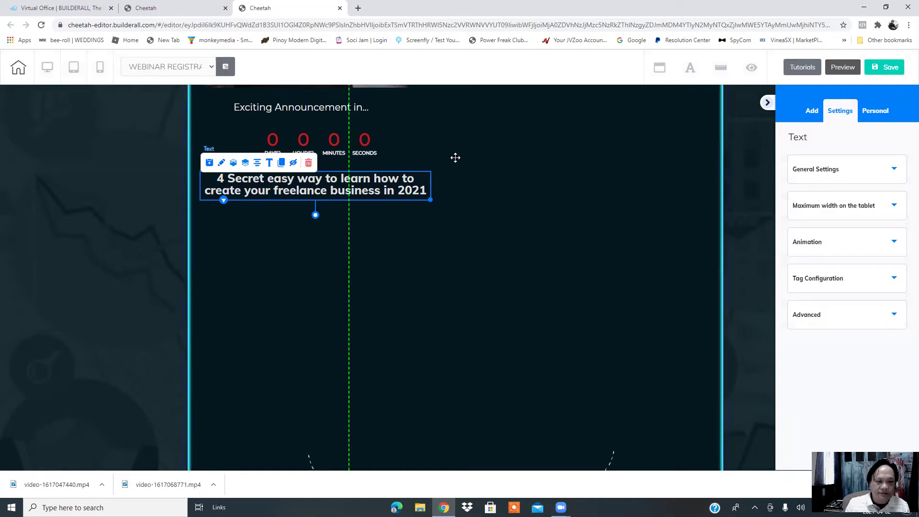
scroll(364, 211, up, 3)
drag(365, 235, 381, 237)
scroll(484, 249, down, 3)
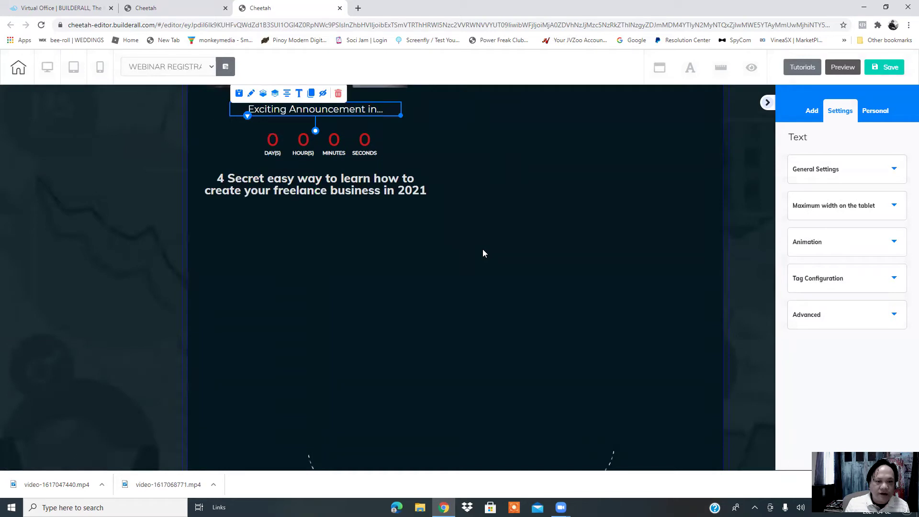
Step: Clone the "4 Secret easy way..." heading and place the copy just below the original
click(368, 192)
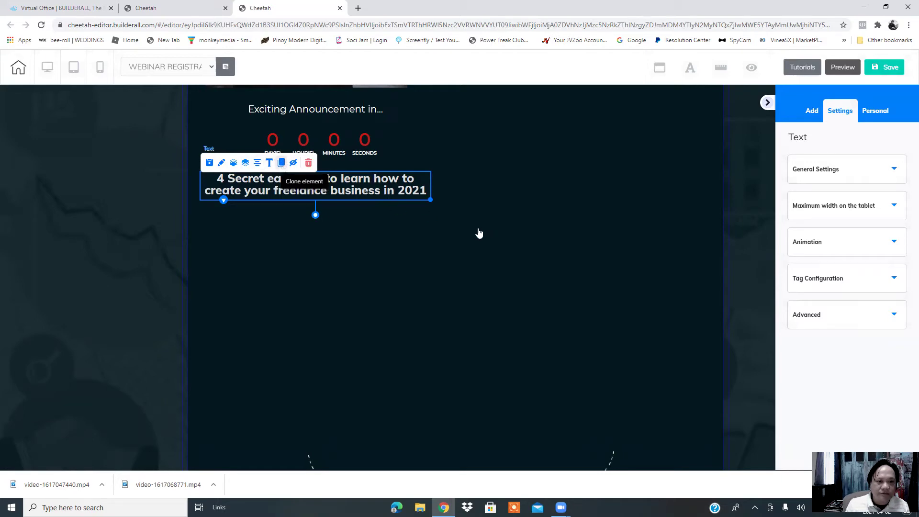
scroll(452, 246, down, 6)
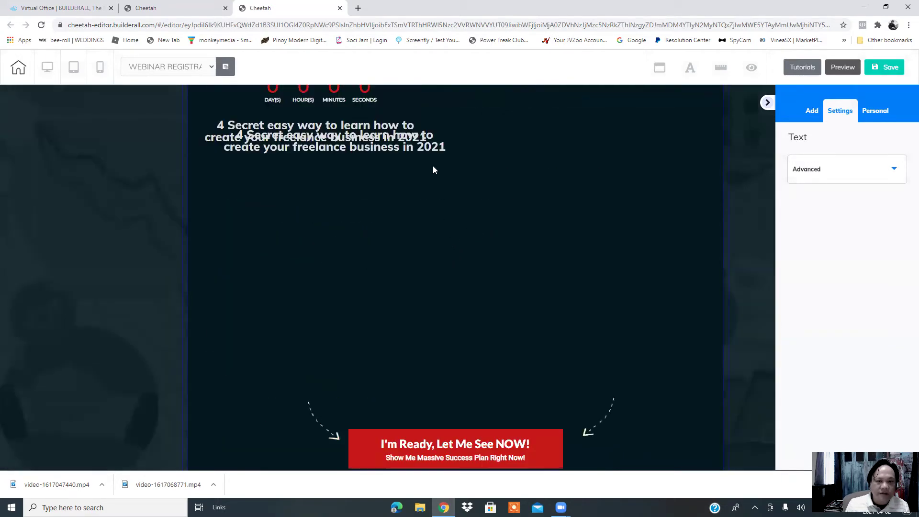
drag(431, 153, 424, 199)
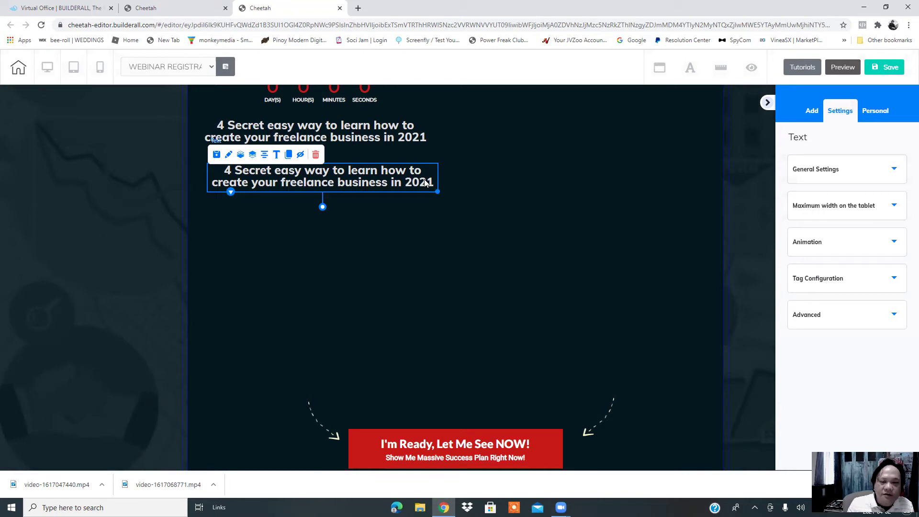
Step: Replace the cloned heading's text with "How to start a freelance business in 2021"
double_click(427, 181)
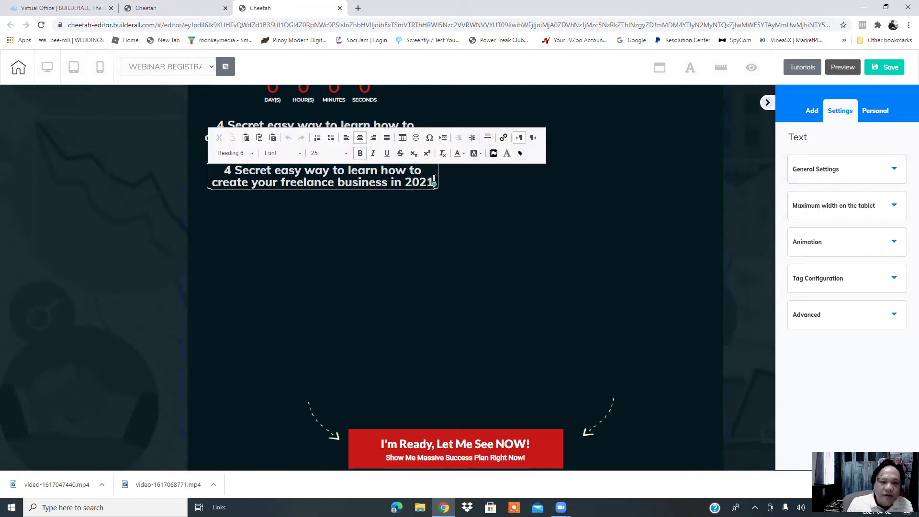
key(BackSpace)
key(BackSpace)
key(BackSpace)
key(BackSpace)
key(BackSpace)
key(BackSpace)
key(BackSpace)
key(BackSpace)
key(BackSpace)
key(BackSpace)
key(BackSpace)
key(BackSpace)
key(BackSpace)
key(BackSpace)
key(BackSpace)
key(BackSpace)
key(BackSpace)
key(BackSpace)
key(BackSpace)
key(BackSpace)
key(BackSpace)
key(BackSpace)
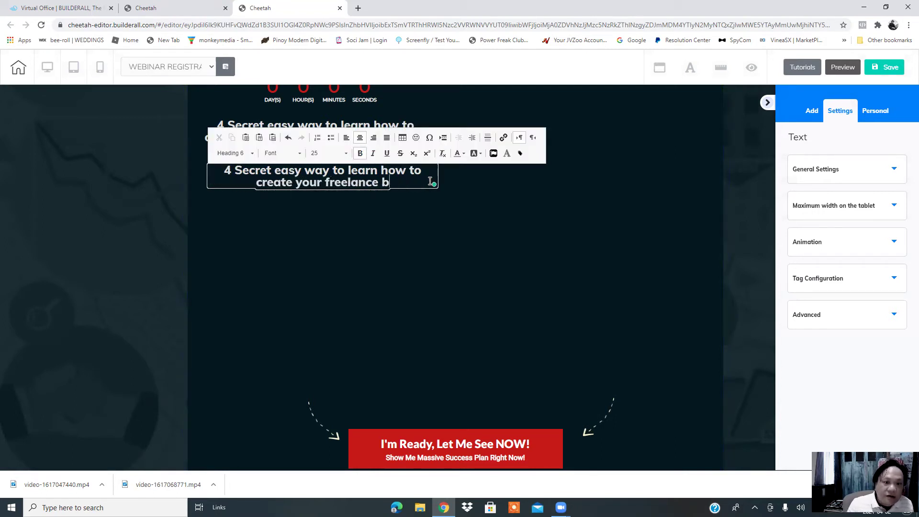
key(BackSpace)
key(BackSpace)
key(BackSpace)
key(BackSpace)
key(BackSpace)
key(BackSpace)
key(BackSpace)
key(BackSpace)
key(BackSpace)
key(BackSpace)
key(BackSpace)
key(BackSpace)
key(BackSpace)
key(BackSpace)
key(BackSpace)
key(BackSpace)
key(BackSpace)
key(BackSpace)
key(BackSpace)
key(BackSpace)
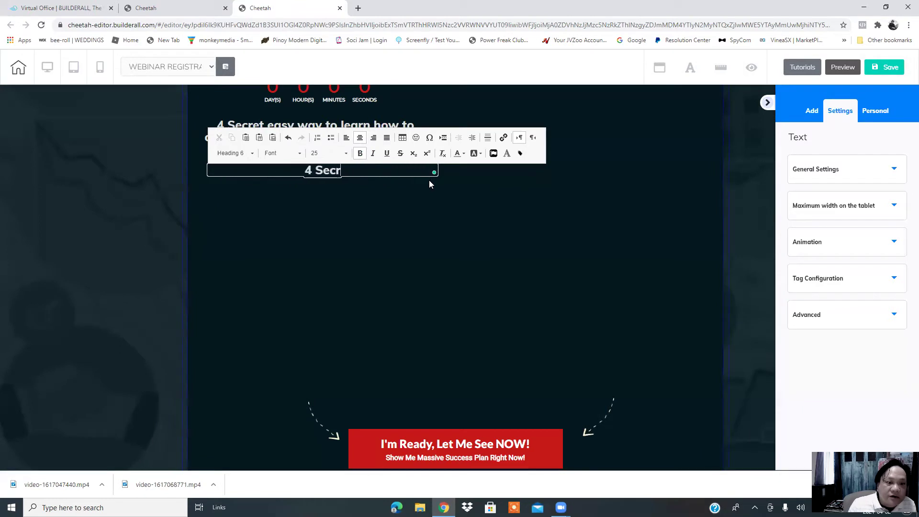
key(BackSpace)
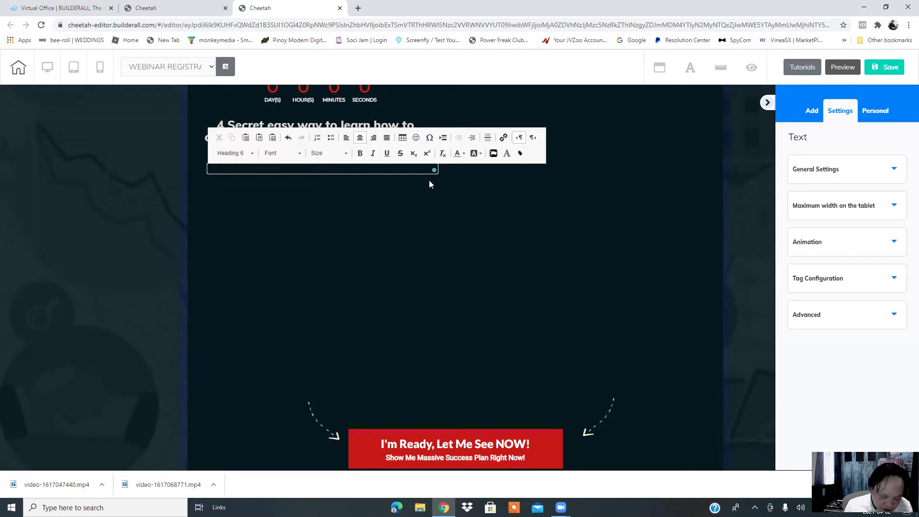
text(How )
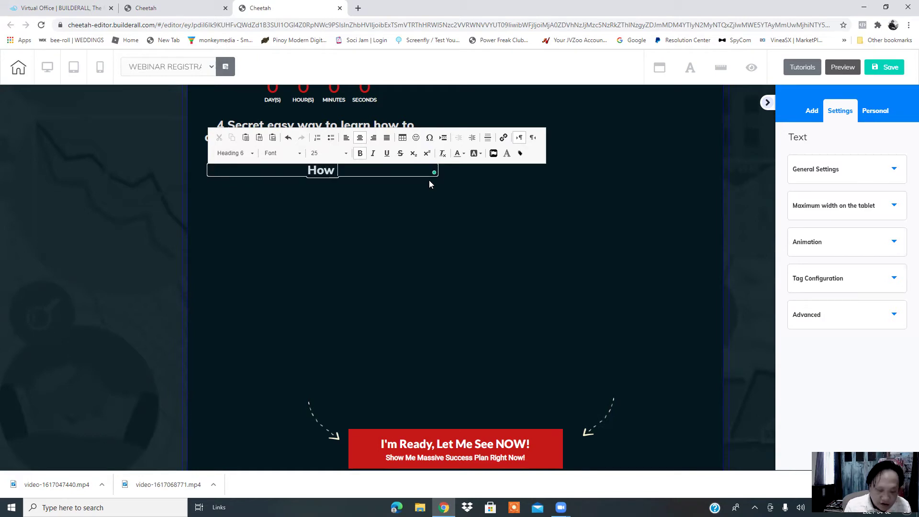
text(to start)
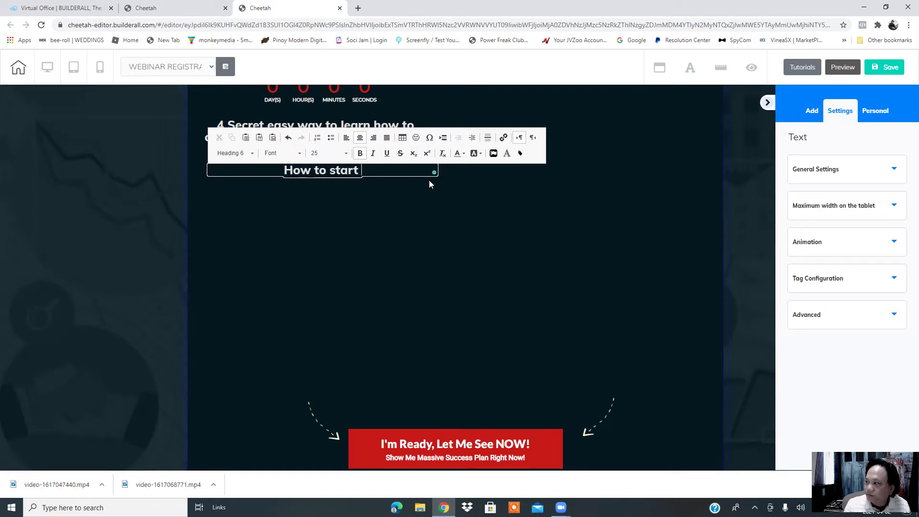
text( a freelance )
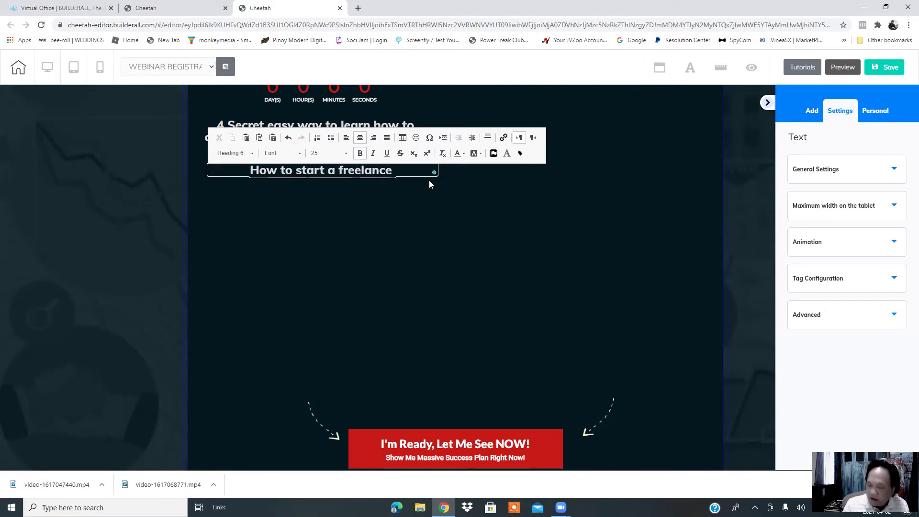
text(busines)
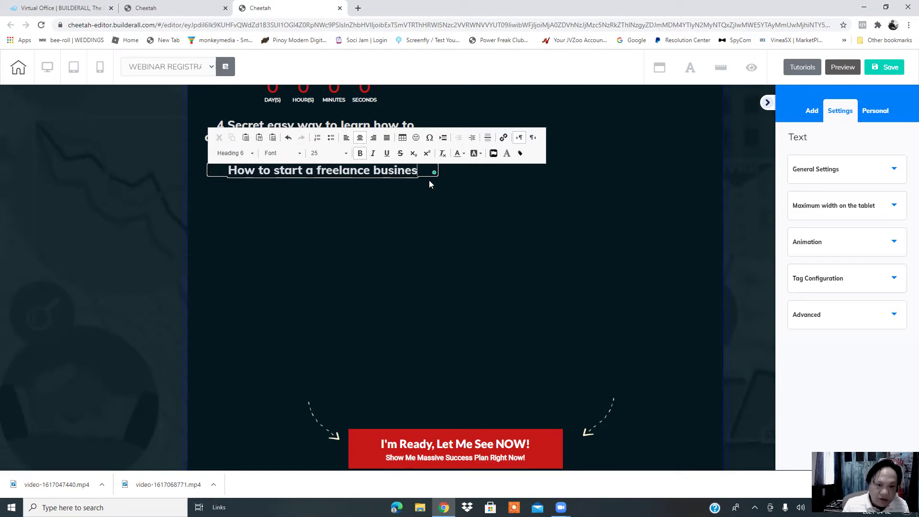
text(s)
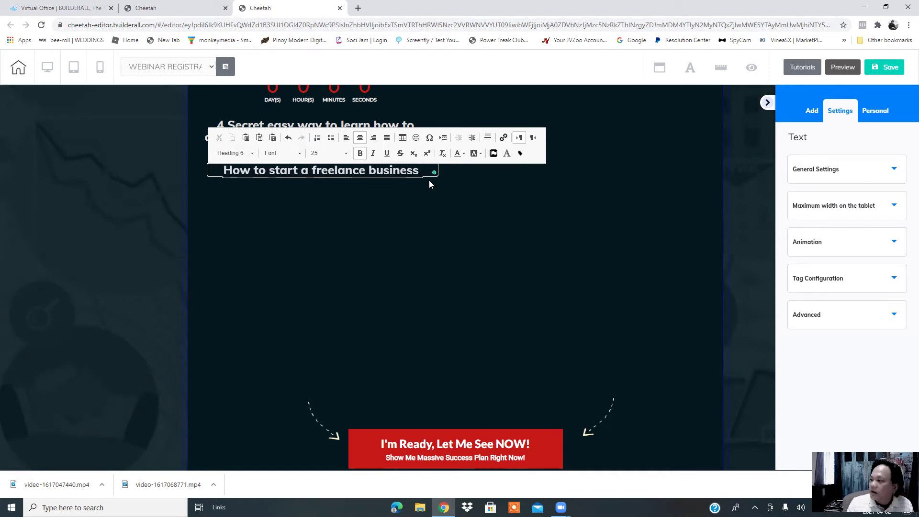
text(in 20)
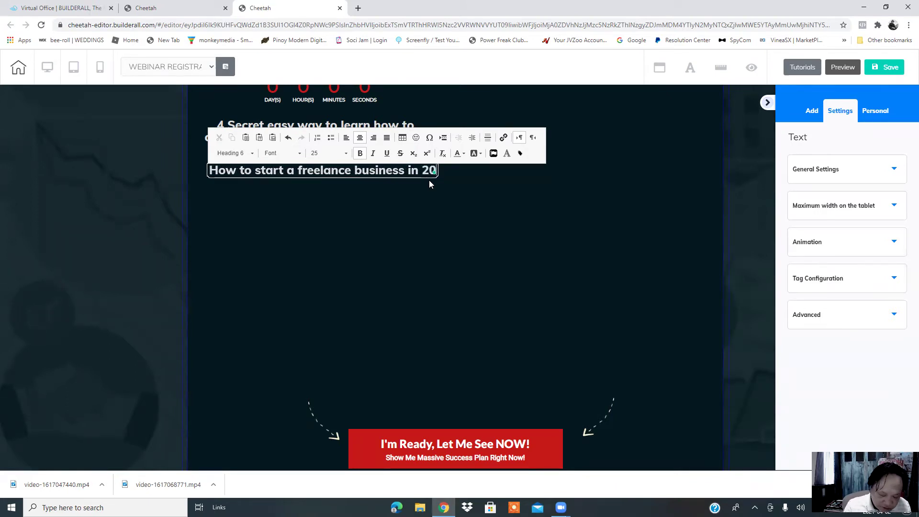
text(21)
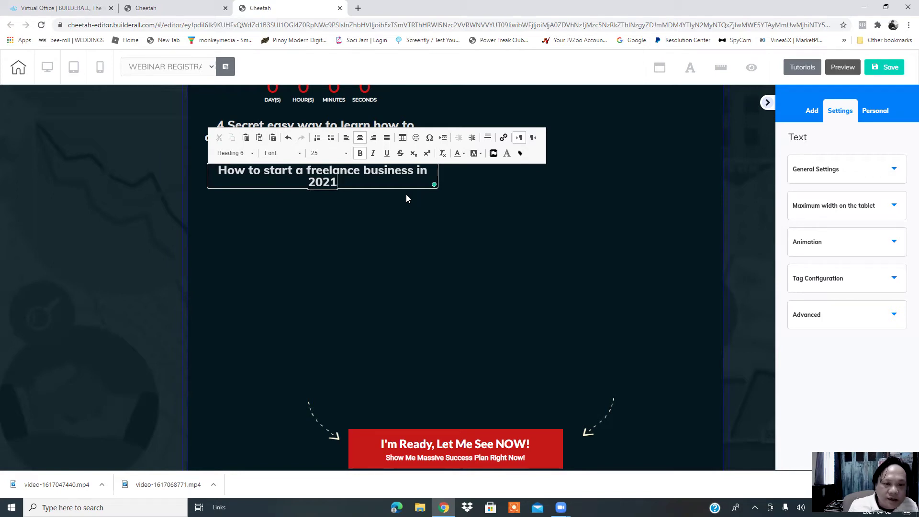
Step: Start a new line under the "How to start a freelance business" text with an opening parenthesis and color it light gray (DDD)
key(Return)
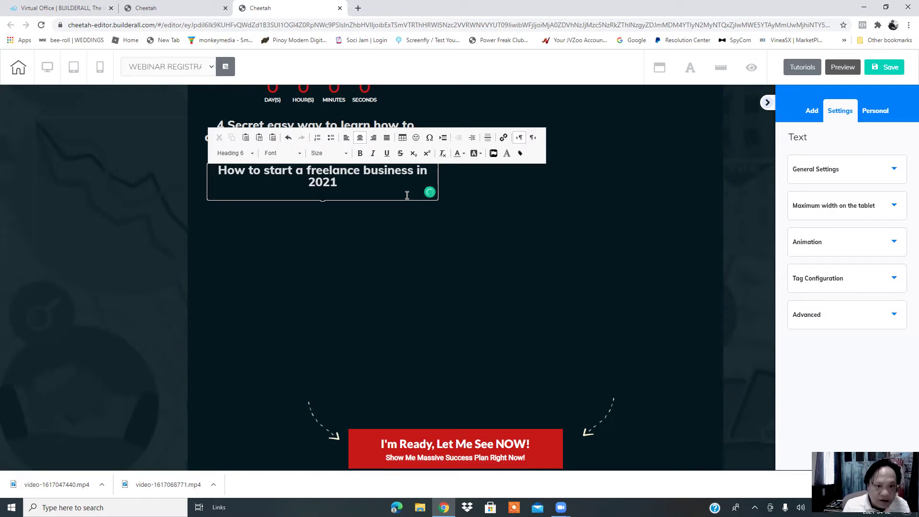
text(()
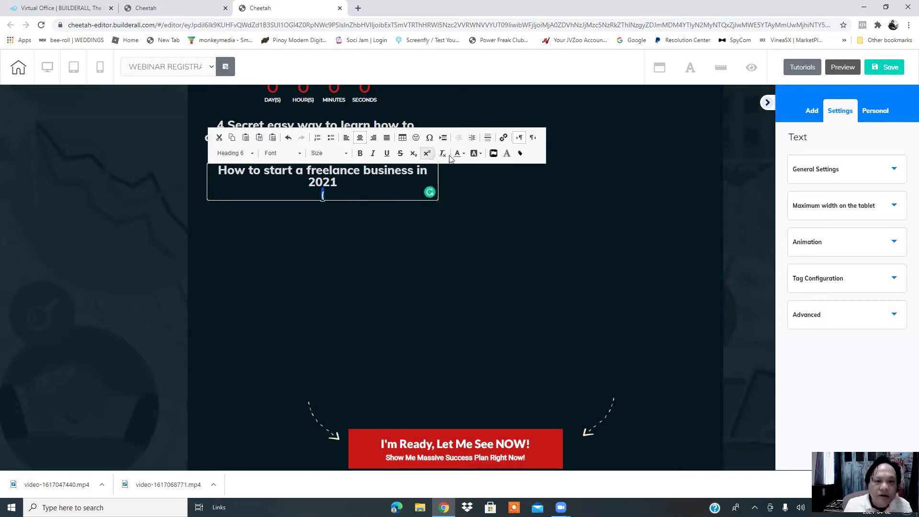
click(463, 158)
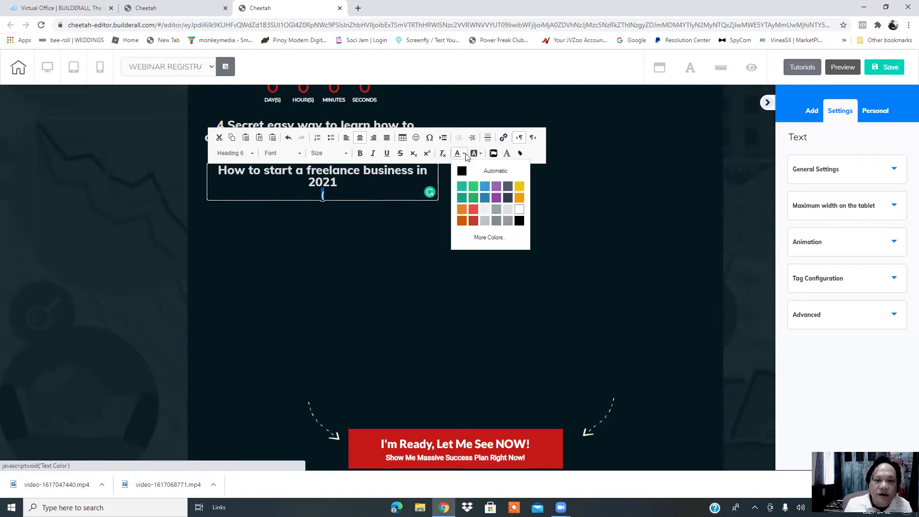
click(507, 213)
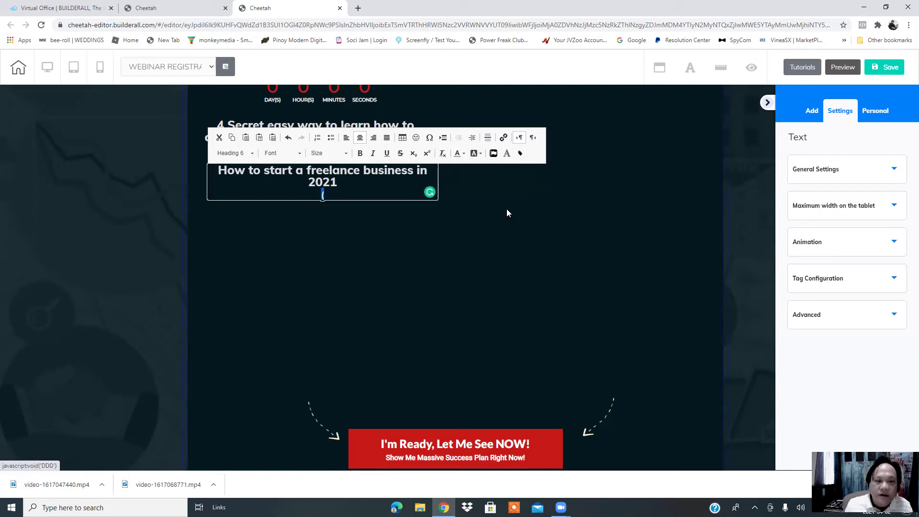
click(355, 193)
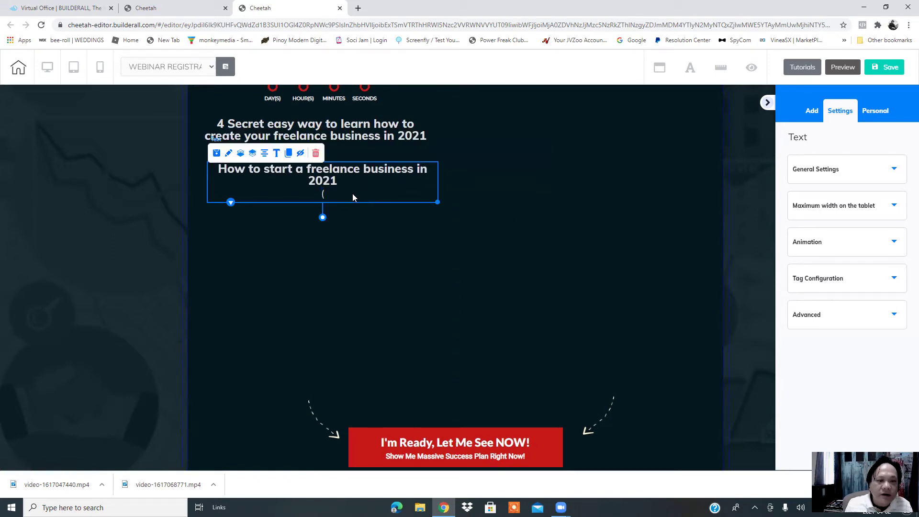
Step: Complete the parenthesized second line so it reads "( Social Media, FB ads, e-Commerce)"
double_click(377, 187)
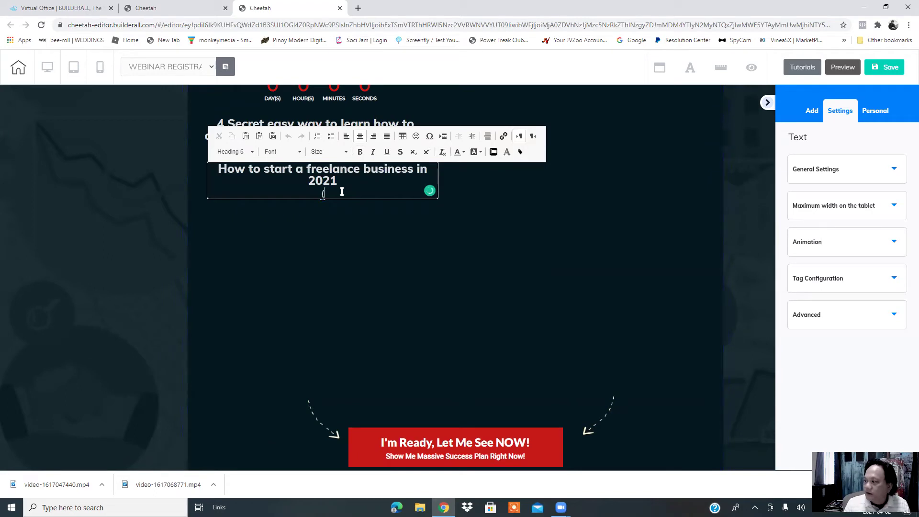
text(Social)
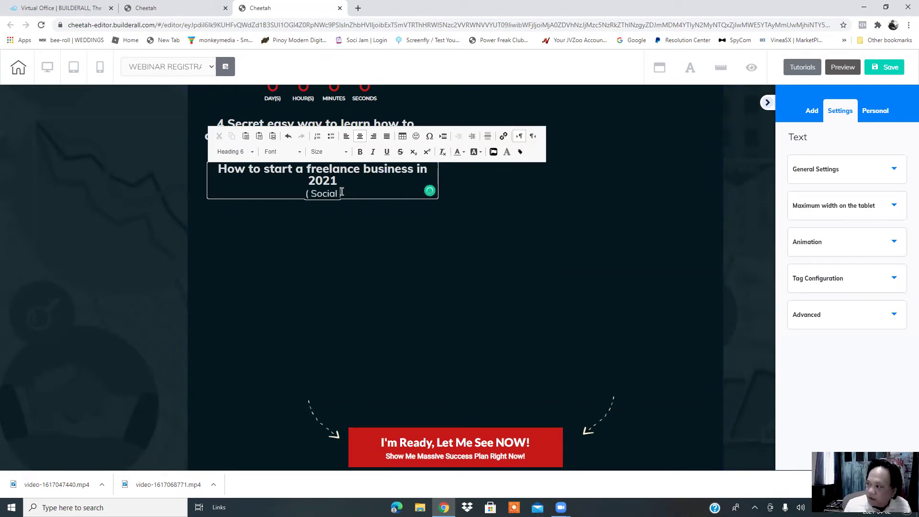
text( Media)
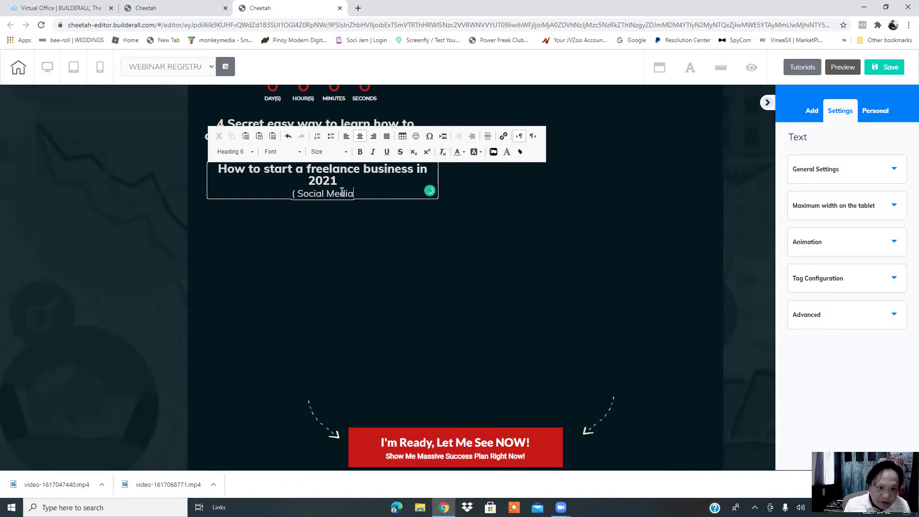
text(, )
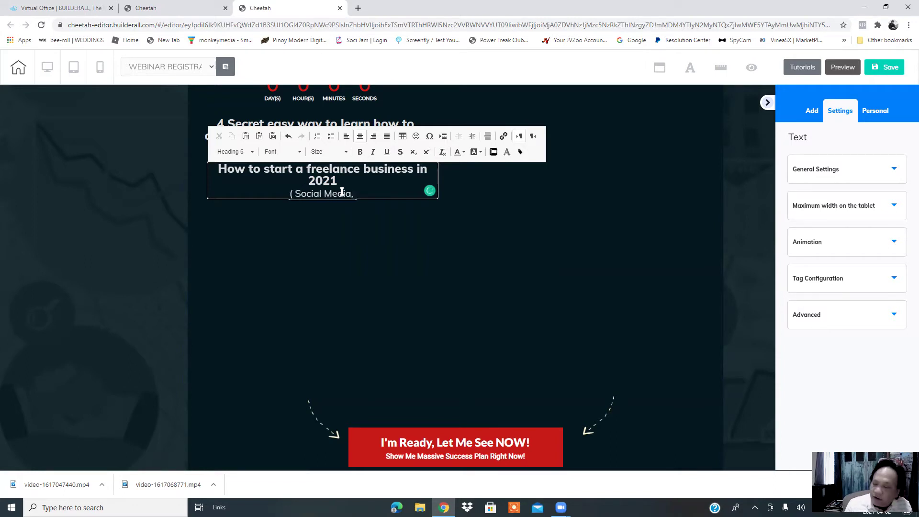
text(F)
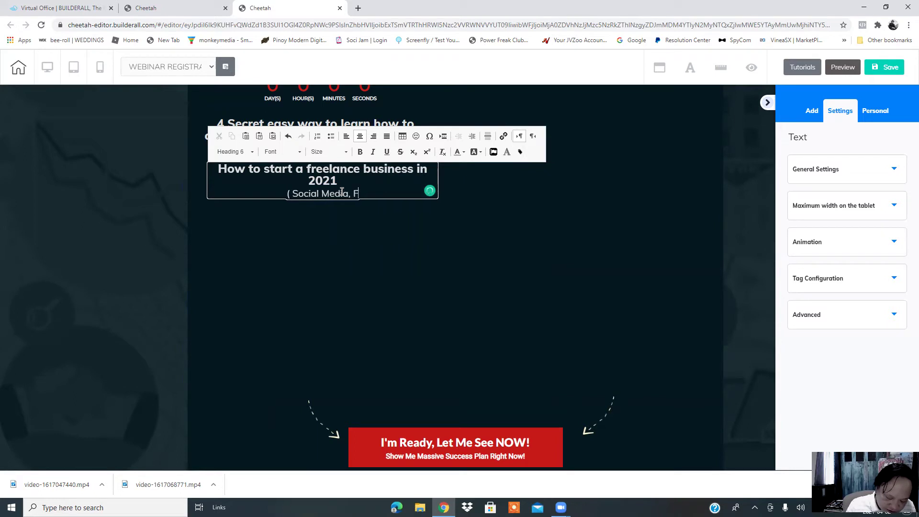
text(B )
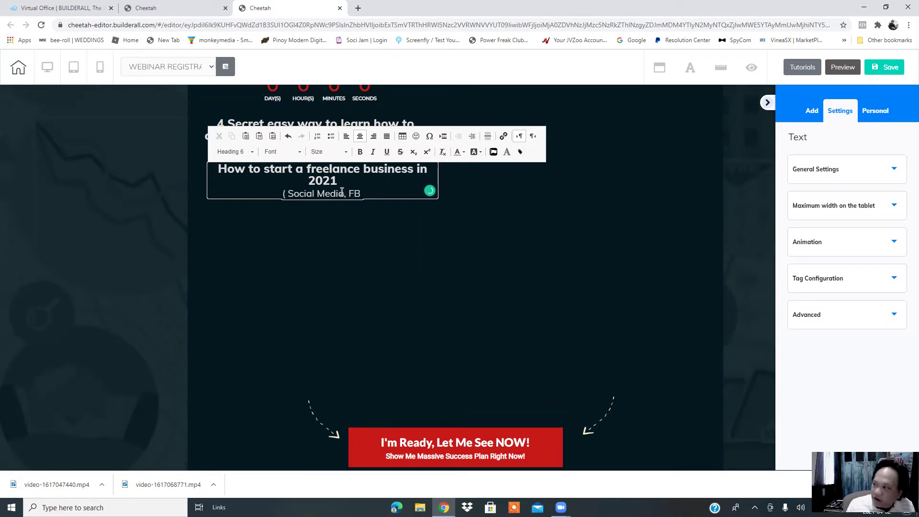
text(a)
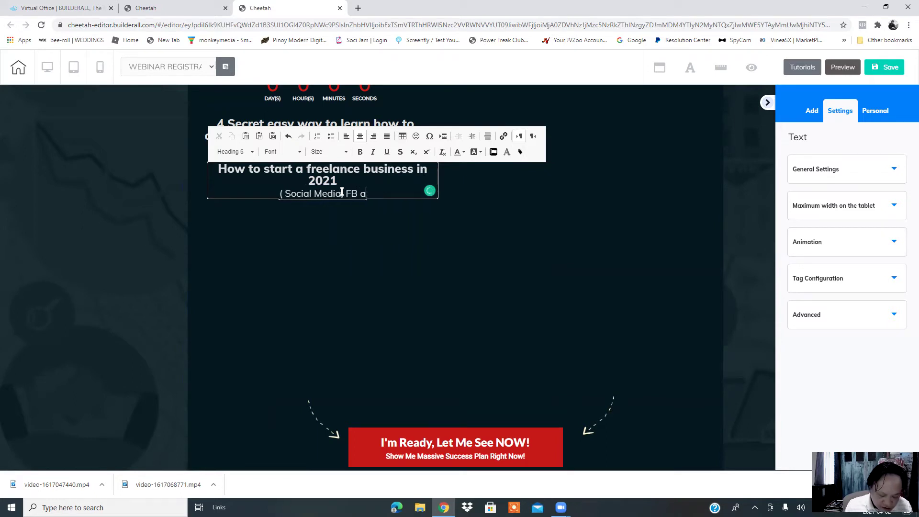
text(ds, )
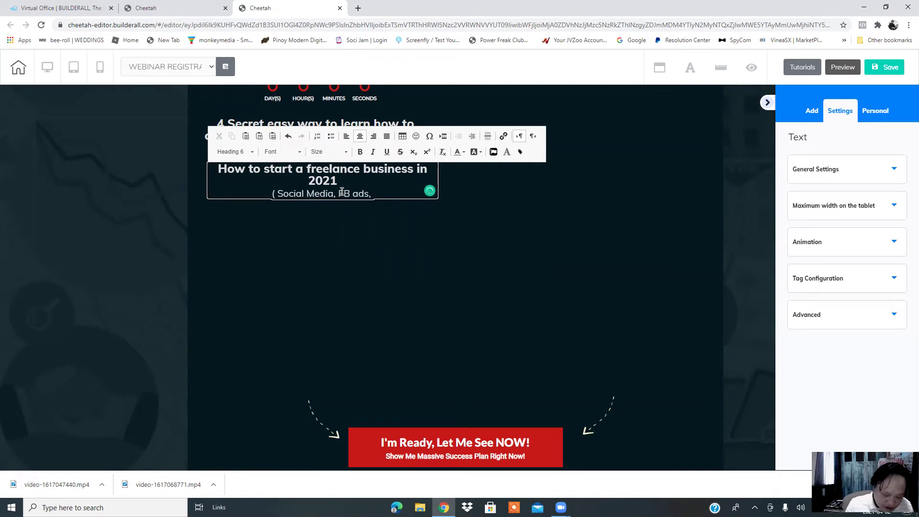
text(e-)
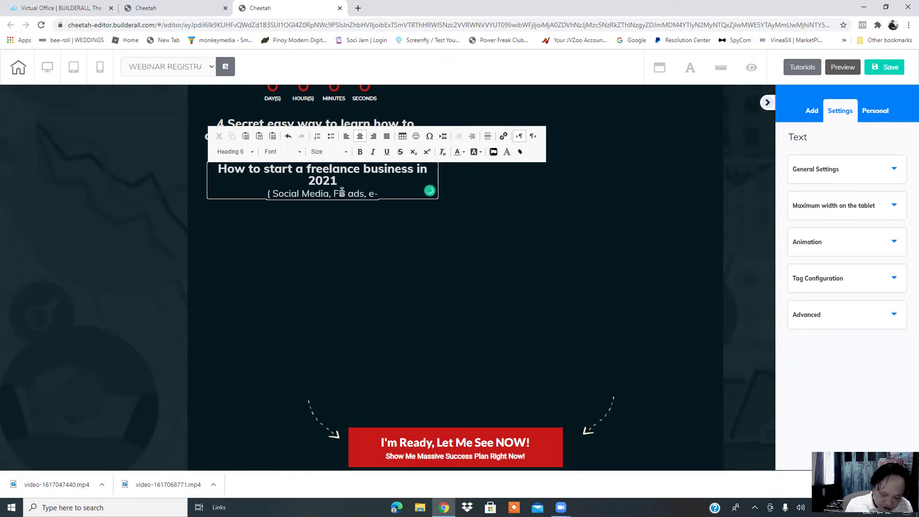
text(commerce)
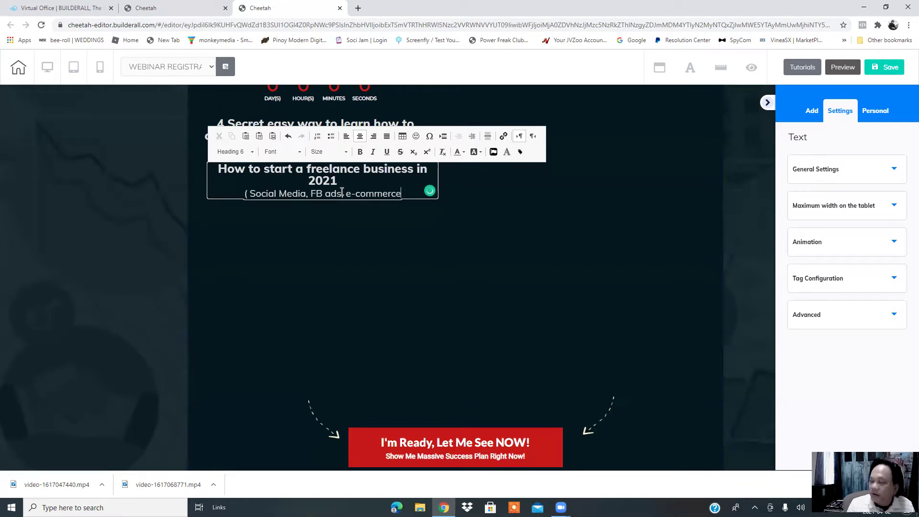
click(363, 192)
key(BackSpace)
text(C)
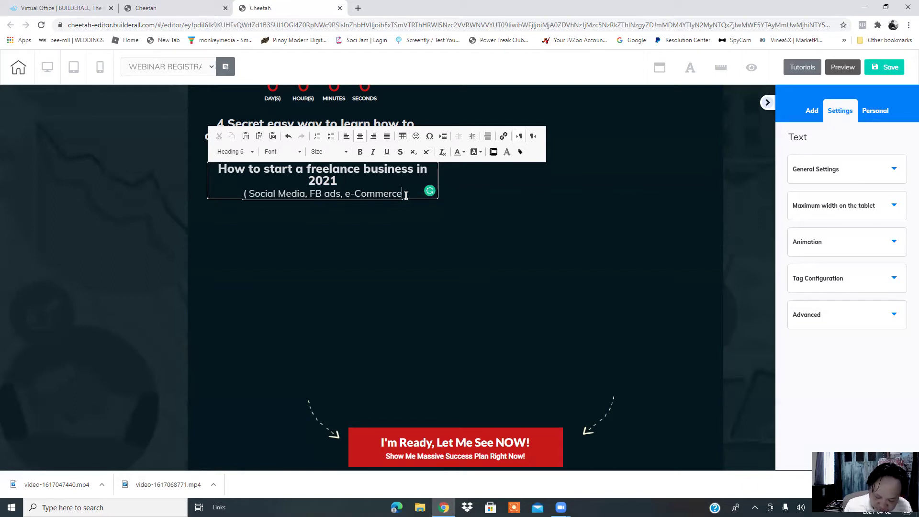
text())
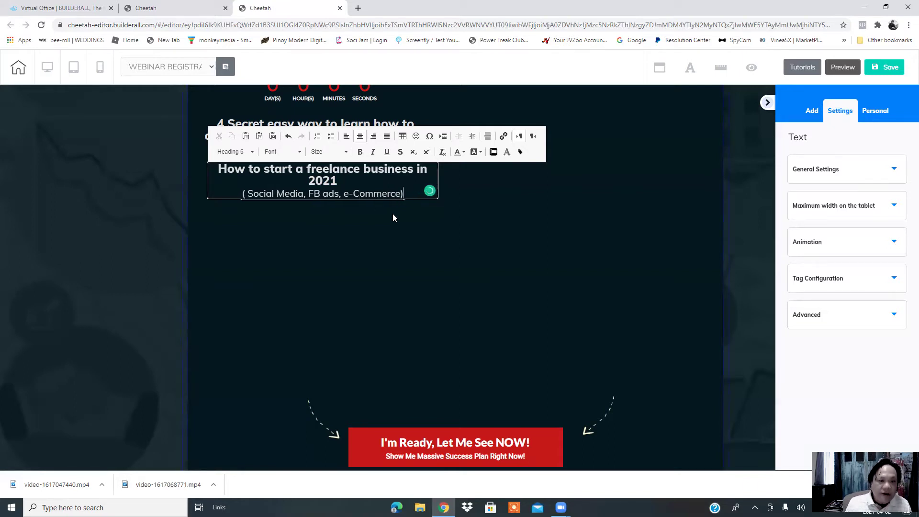
Step: Select the "How to start a freelance business in 2021" text above the parenthesized line
drag(216, 169, 371, 181)
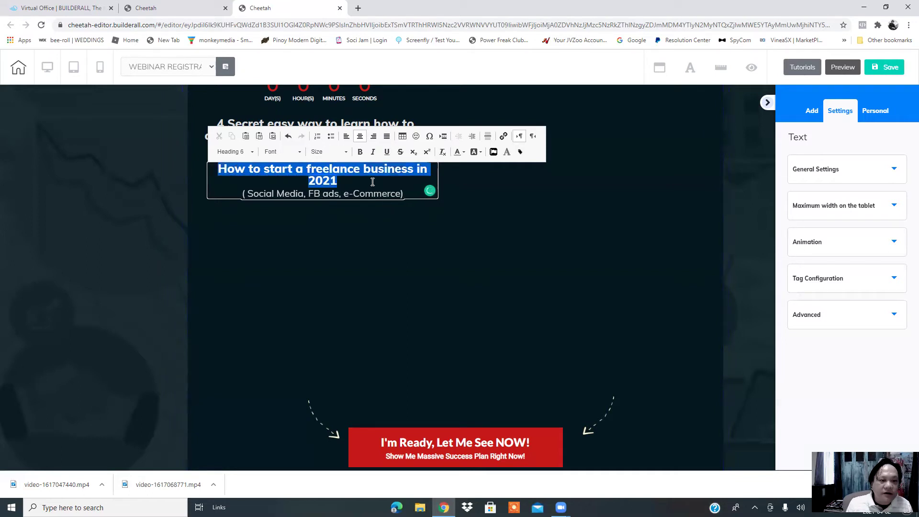
Step: Set the font size of the line "How to start a freelance business in 2021" to 20
click(346, 153)
scroll(320, 195, up, 1)
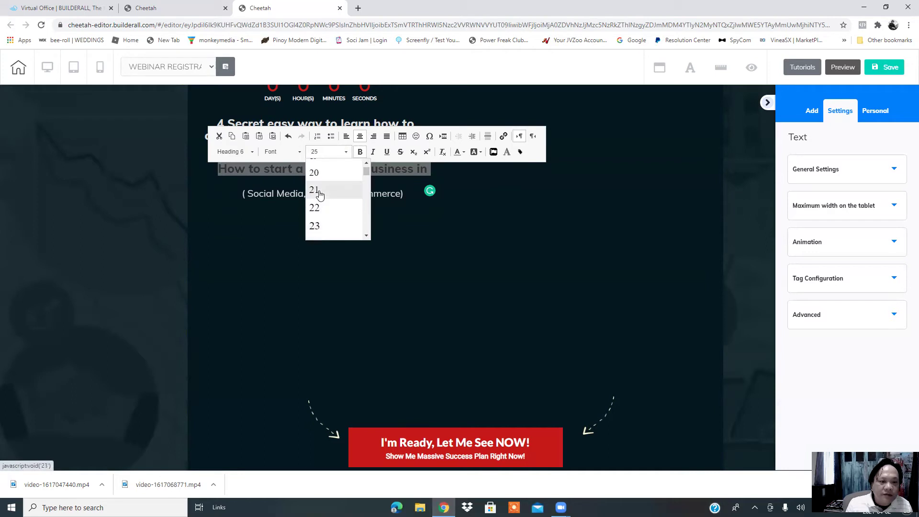
click(318, 172)
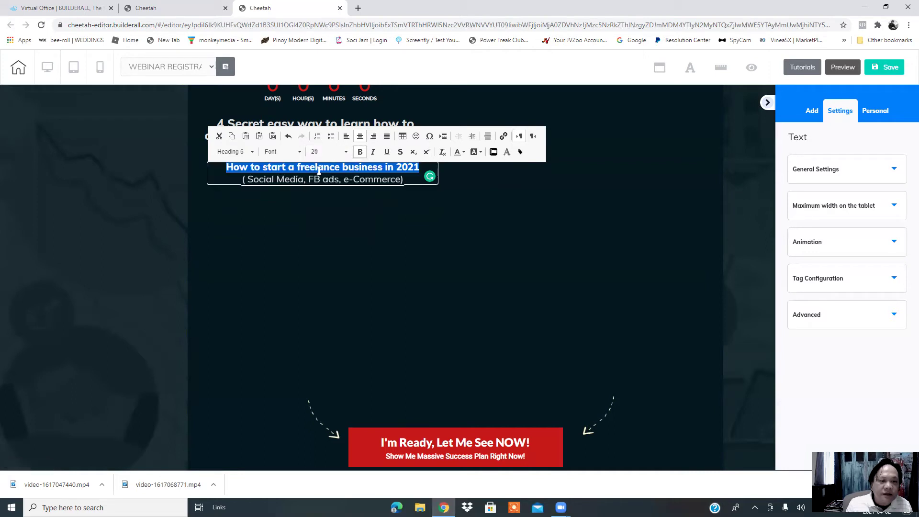
Step: Set the font size of the line "( Social Media, FB ads, e-Commerce)" to 15 and finish editing the text
click(268, 180)
drag(242, 179, 412, 182)
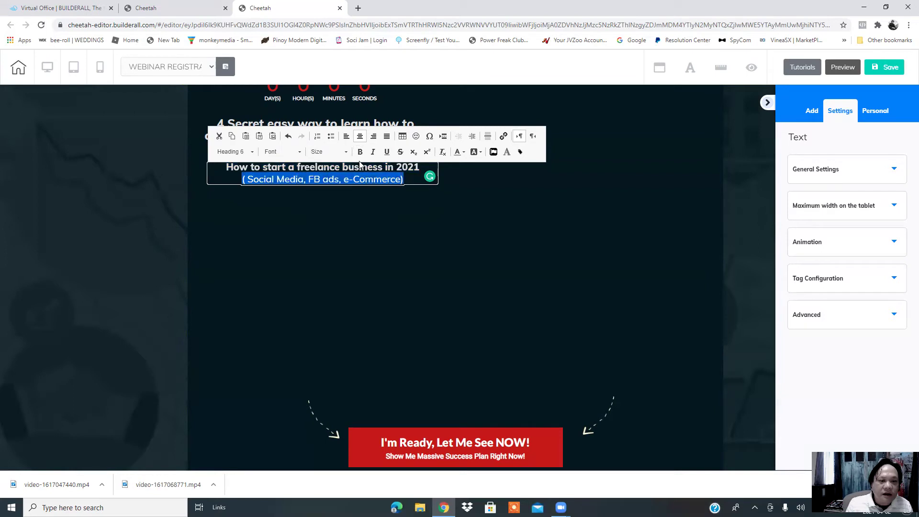
click(330, 152)
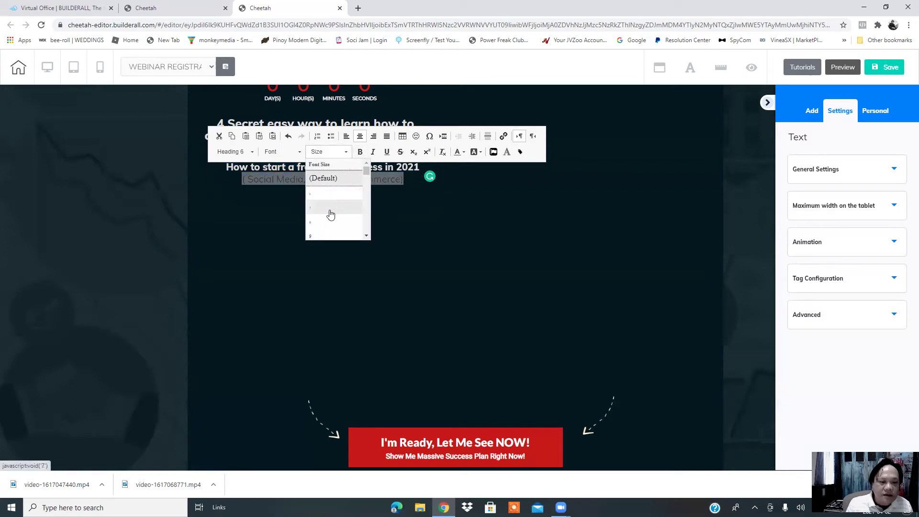
scroll(330, 213, down, 3)
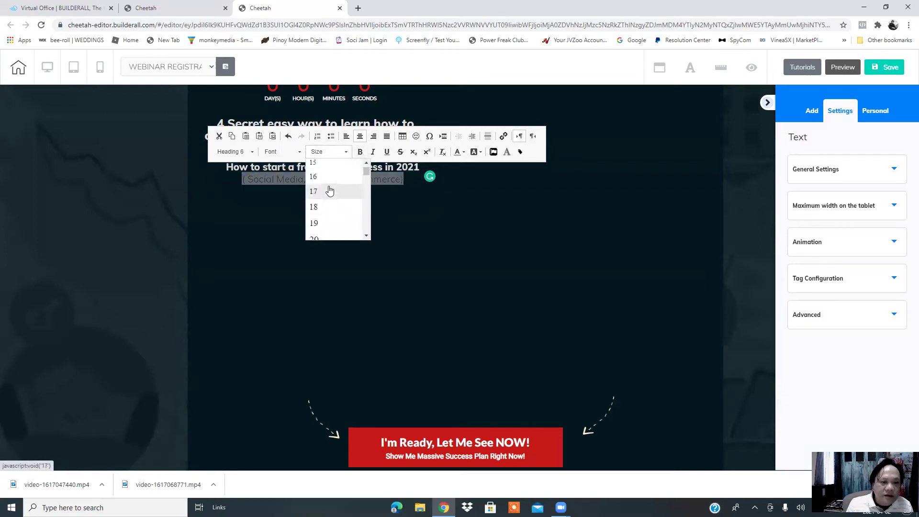
scroll(327, 185, up, 2)
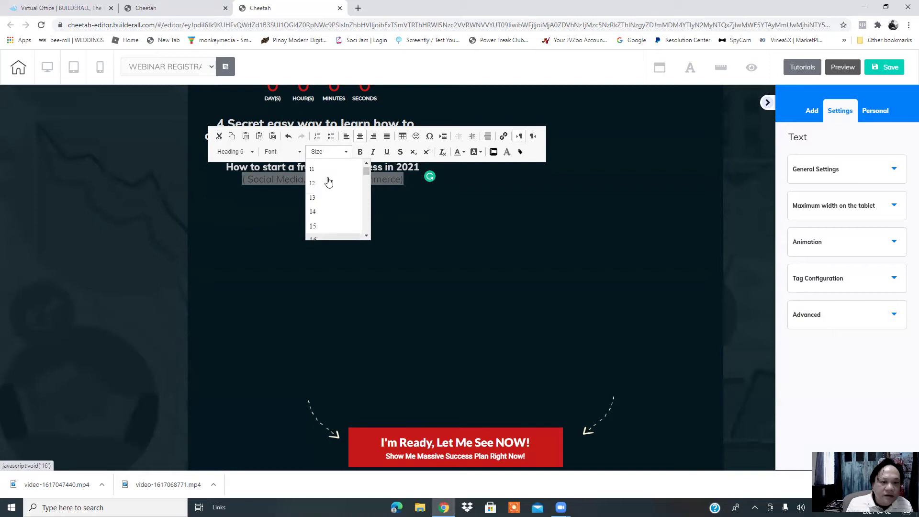
click(326, 226)
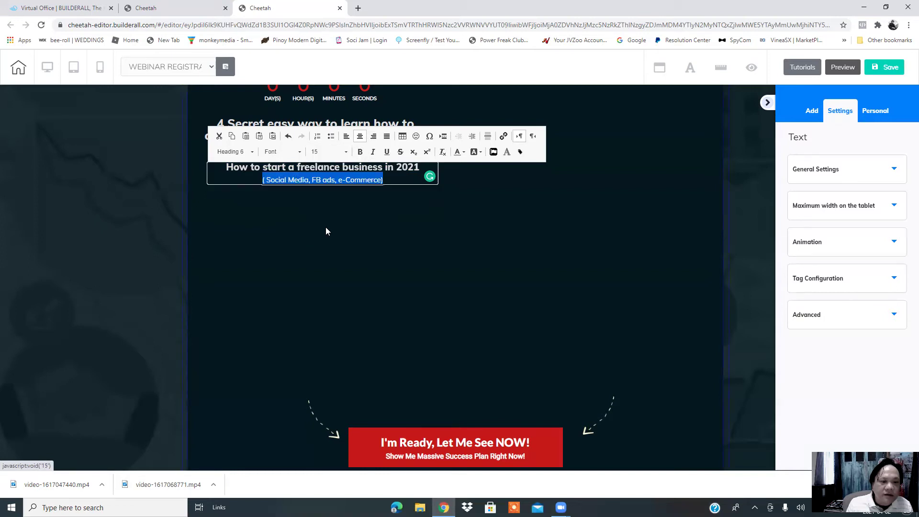
click(348, 210)
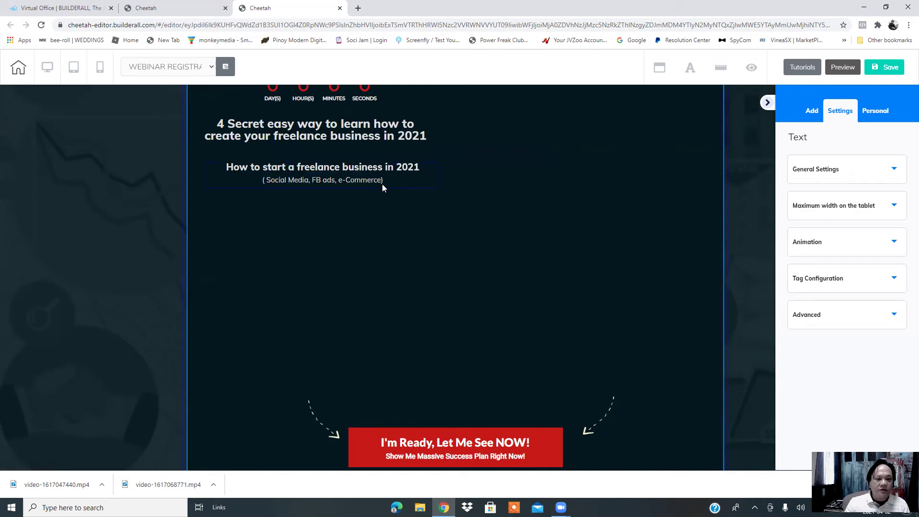
Step: Position the freelance business text block under the "4 Secret easy way" heading, clone it, and place the copy directly below
drag(393, 183, 387, 178)
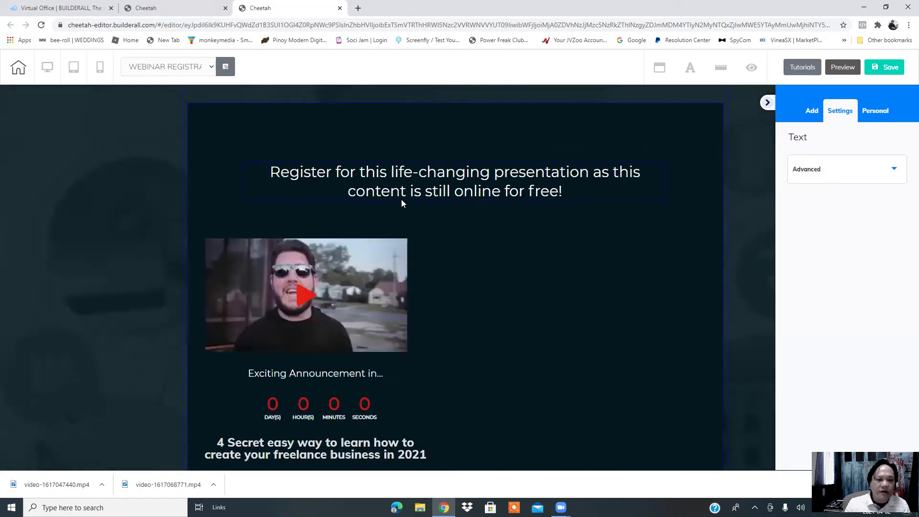
scroll(484, 273, down, 5)
mouse_move(389, 210)
mouse_down()
mouse_move(398, 215)
mouse_move(394, 245)
mouse_move(378, 236)
mouse_up()
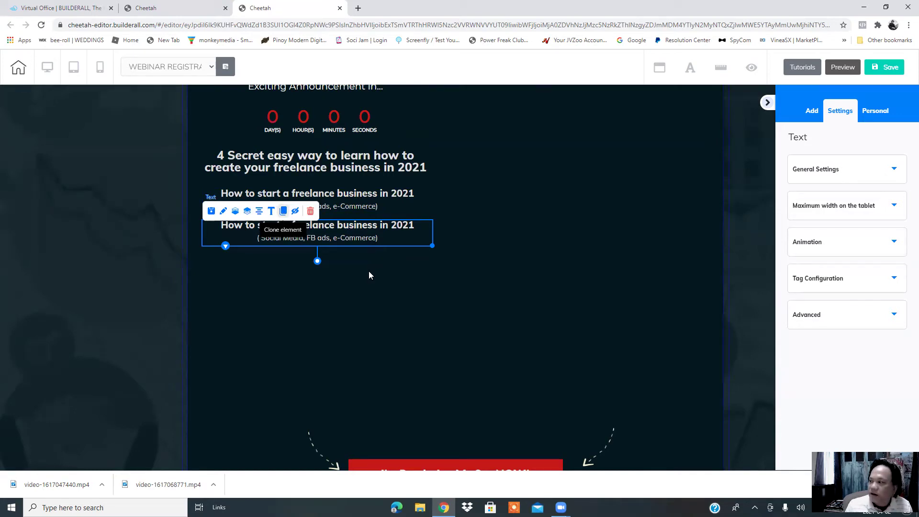
Step: Clone the freelance business text block again and place this third copy beneath the second one
scroll(368, 271, up, 6)
scroll(401, 290, down, 6)
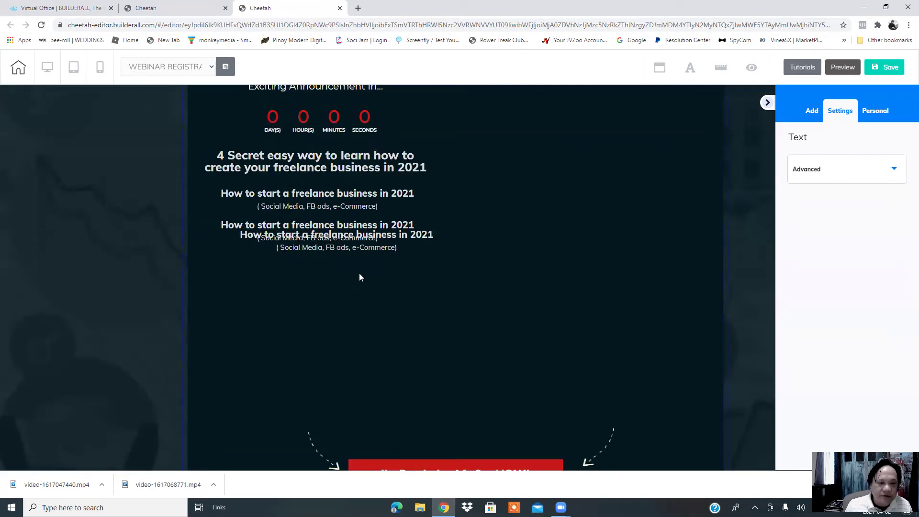
mouse_move(411, 249)
mouse_down()
mouse_move(404, 279)
mouse_move(397, 271)
mouse_up()
Step: Change the title of the second text block to "How to create a website design agency"
click(403, 235)
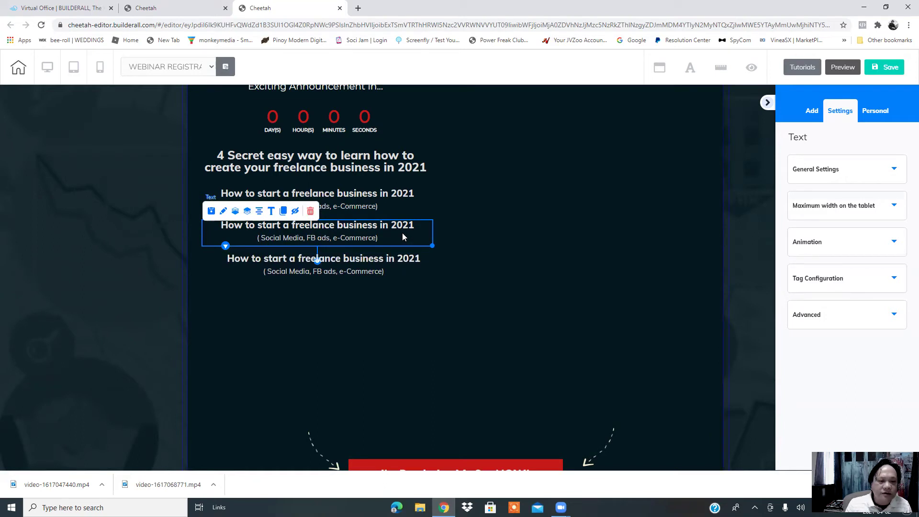
double_click(402, 236)
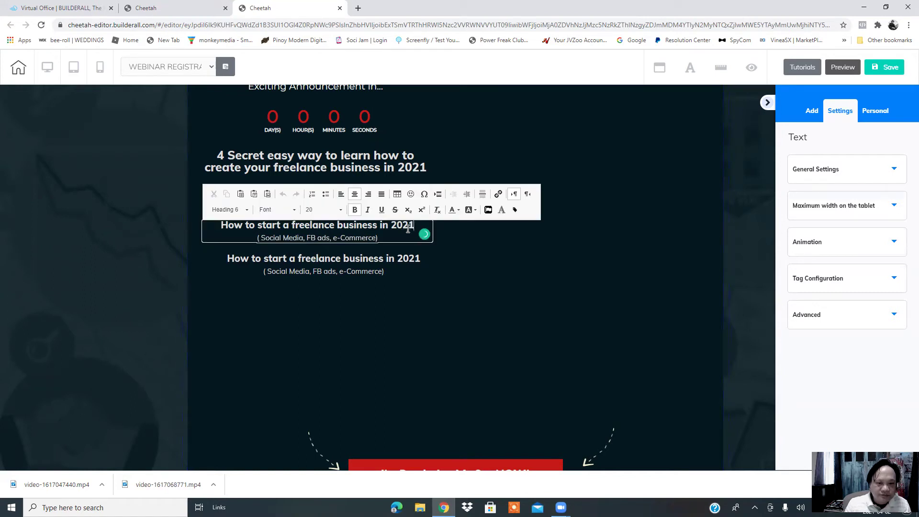
key(BackSpace)
key(BackSpace)
key(BackSpace)
key(BackSpace)
key(BackSpace)
key(BackSpace)
key(BackSpace)
key(BackSpace)
key(BackSpace)
key(BackSpace)
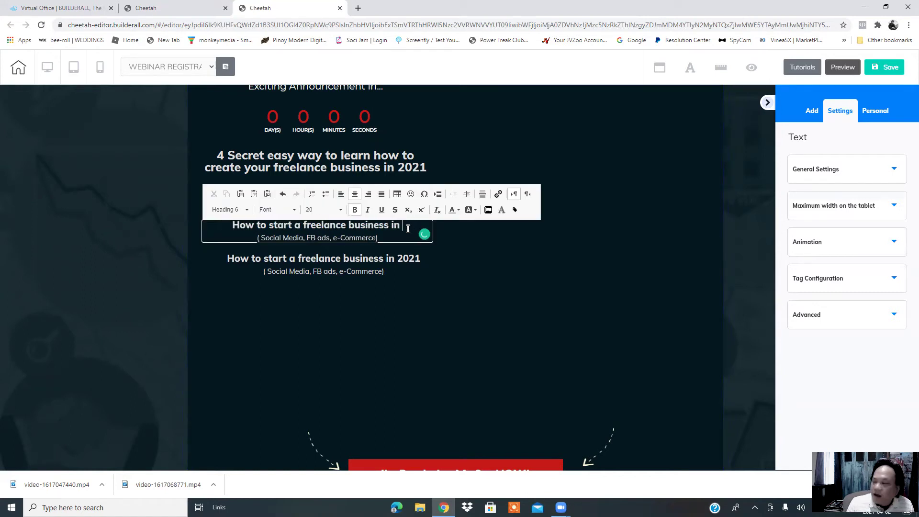
key(BackSpace)
key(BackSpace)
key(BackSpace)
key(BackSpace)
key(BackSpace)
key(BackSpace)
key(BackSpace)
key(BackSpace)
key(BackSpace)
key(BackSpace)
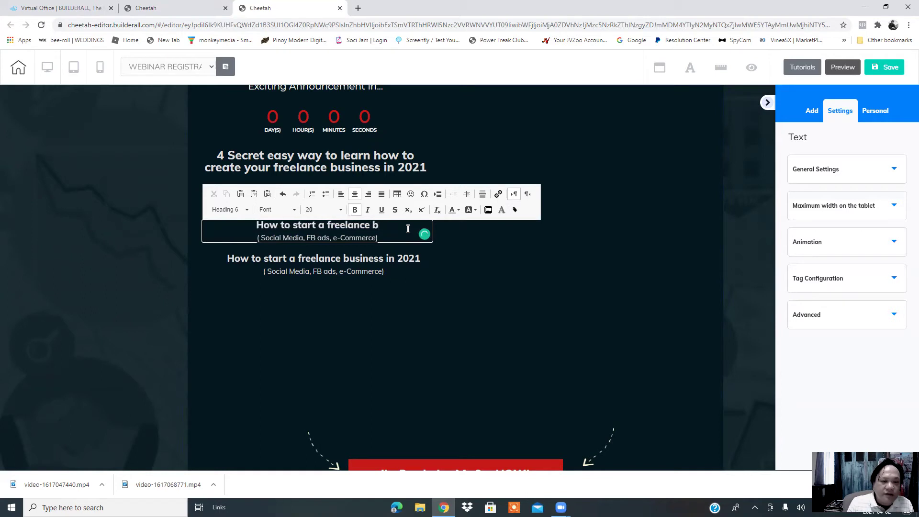
key(BackSpace)
key(BackSpace)
key(BackSpace)
key(BackSpace)
key(BackSpace)
key(BackSpace)
key(BackSpace)
key(BackSpace)
key(BackSpace)
key(BackSpace)
key(BackSpace)
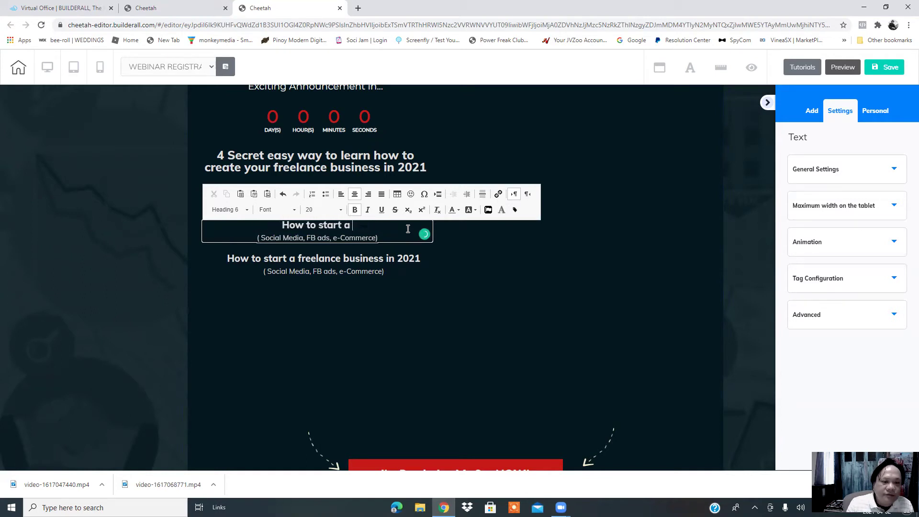
key(BackSpace)
key(BackSpace)
key(BackSpace)
text(create)
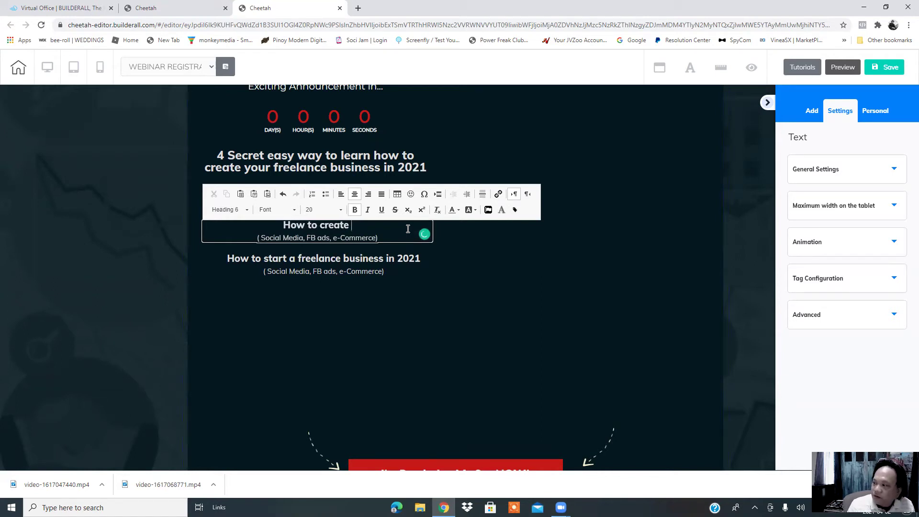
text(a websi)
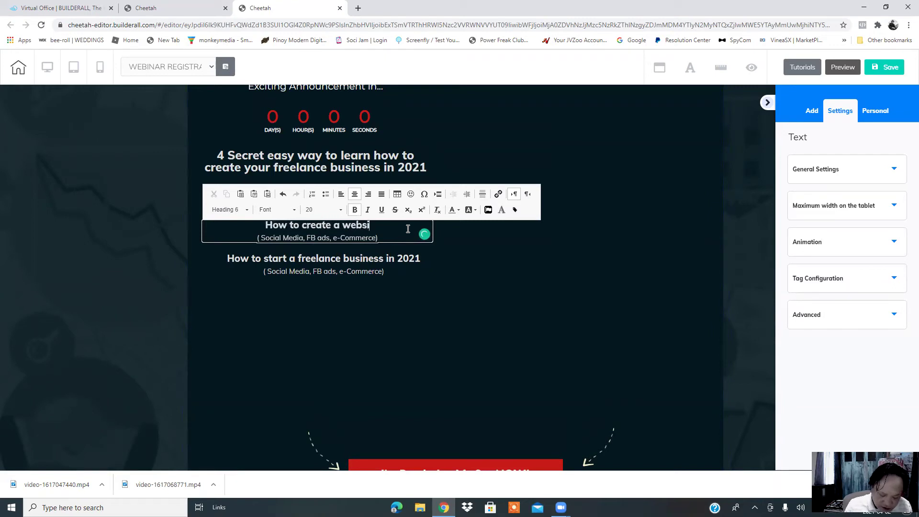
text(te design )
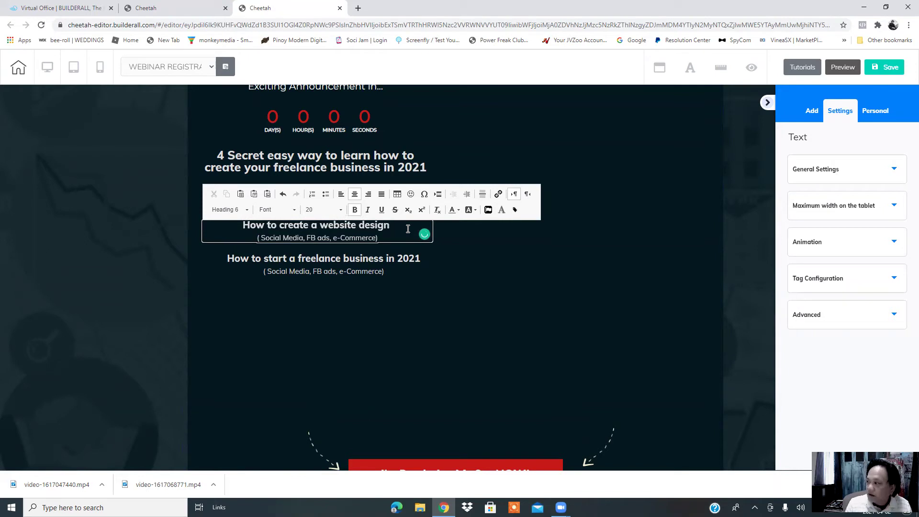
text(agency)
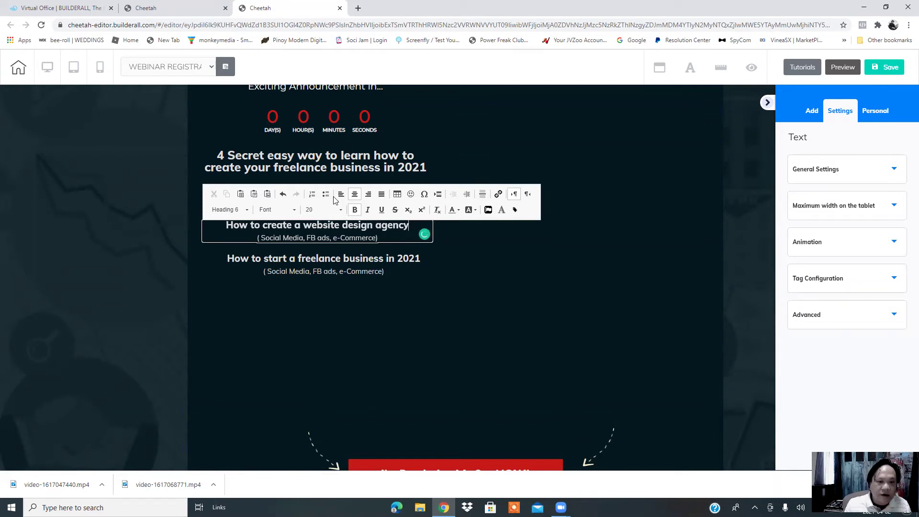
Step: Replace the second block's subtitle with "( Learn web design without coding skills)" and finish editing
click(377, 239)
key(BackSpace)
key(BackSpace)
key(BackSpace)
key(BackSpace)
key(BackSpace)
key(BackSpace)
key(BackSpace)
key(BackSpace)
key(BackSpace)
key(BackSpace)
key(BackSpace)
key(BackSpace)
key(BackSpace)
key(BackSpace)
key(BackSpace)
key(BackSpace)
key(BackSpace)
key(BackSpace)
key(BackSpace)
key(BackSpace)
key(BackSpace)
key(BackSpace)
key(BackSpace)
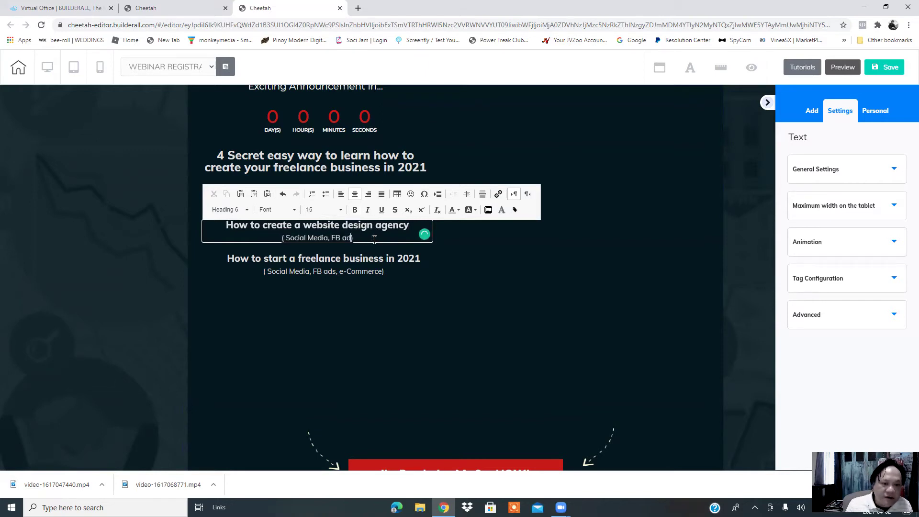
key(BackSpace)
key(BackSpace)
key(BackSpace)
key(BackSpace)
key(BackSpace)
key(BackSpace)
key(BackSpace)
key(BackSpace)
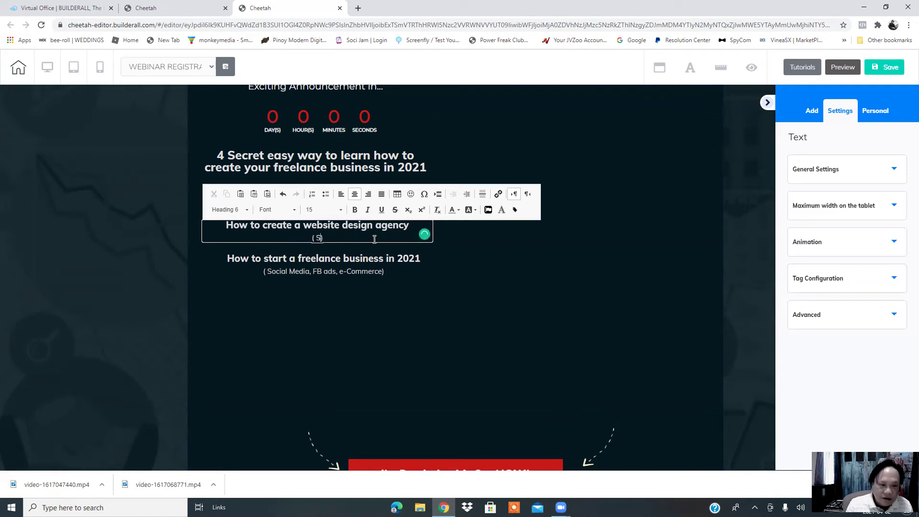
text(L)
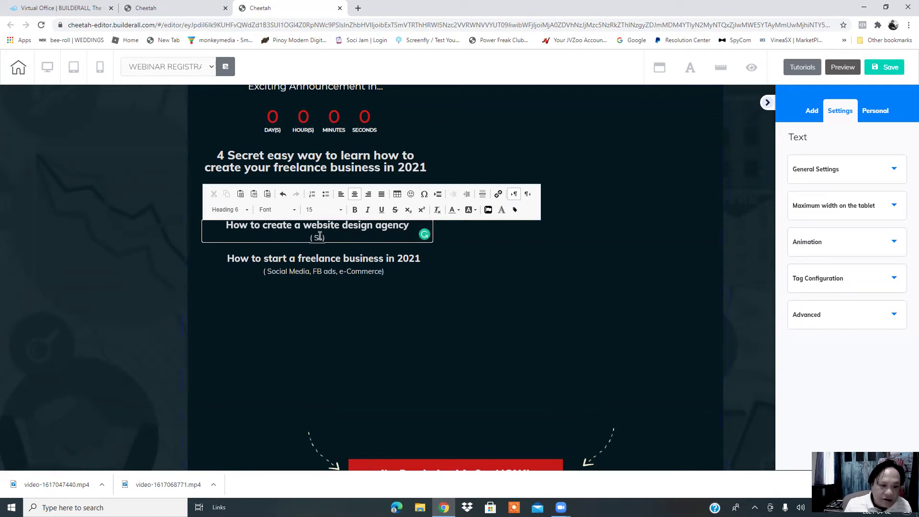
key(BackSpace)
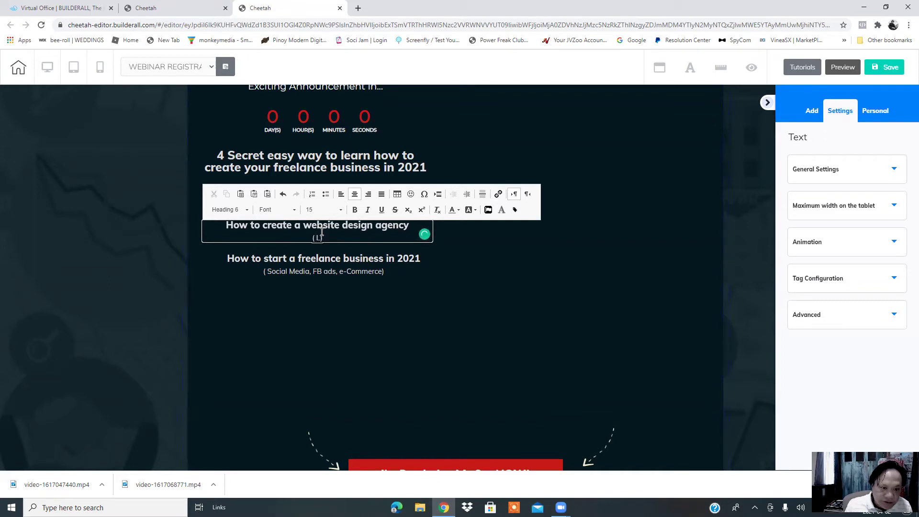
text(earn)
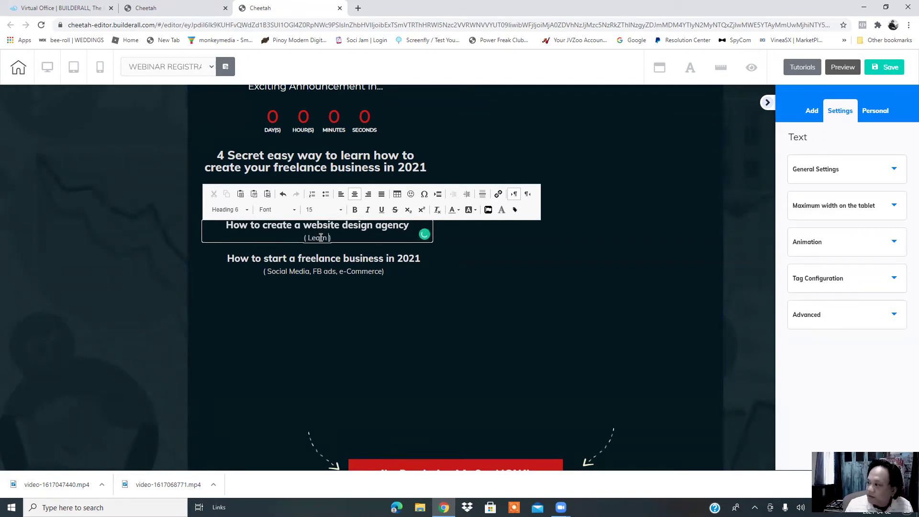
text( web des)
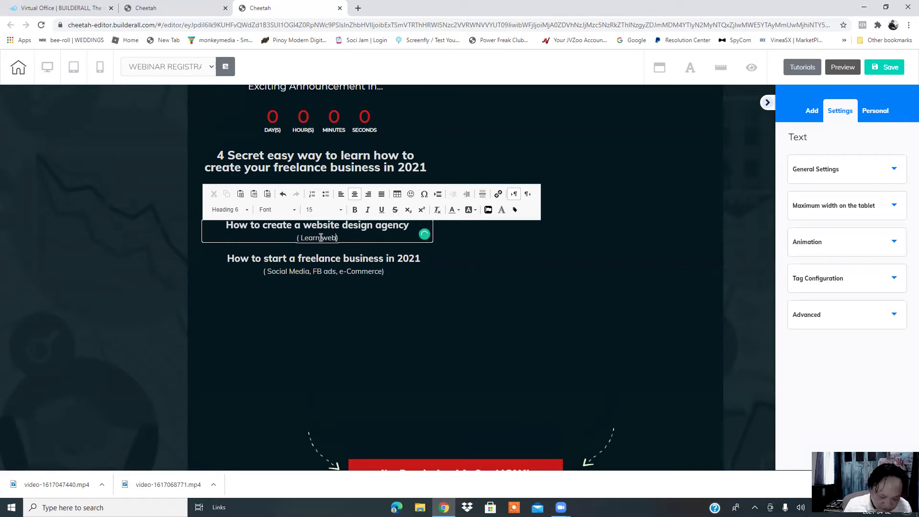
text(ign)
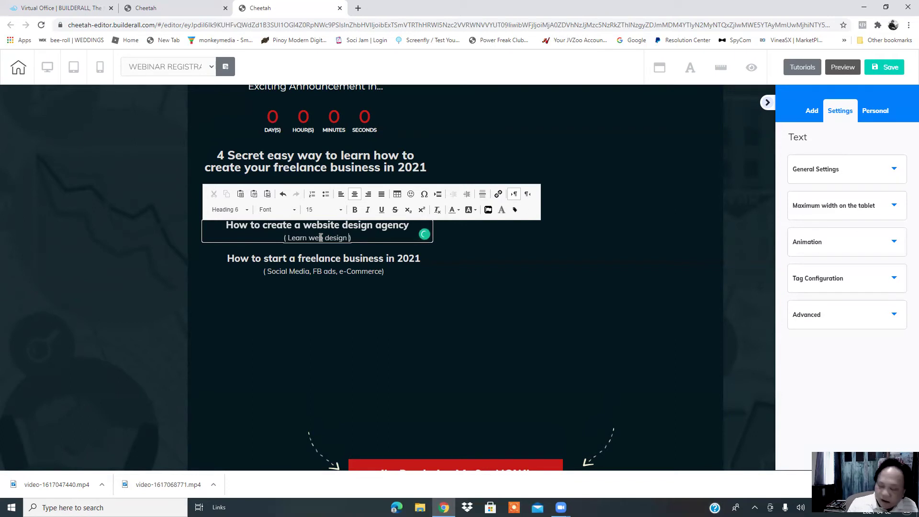
text( withou)
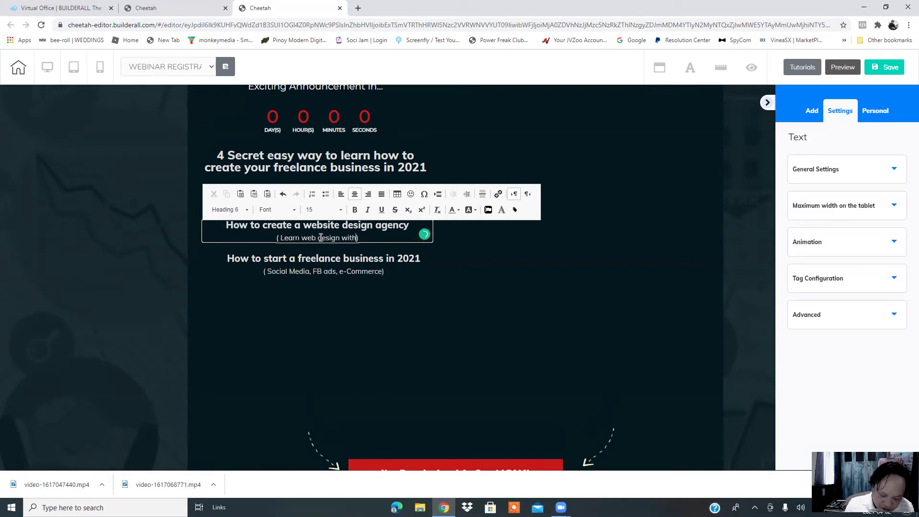
text(t )
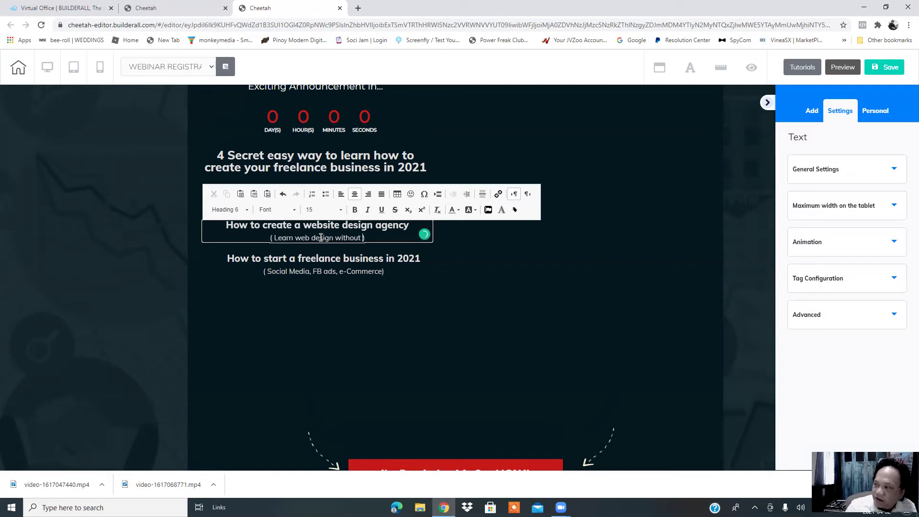
text(coding )
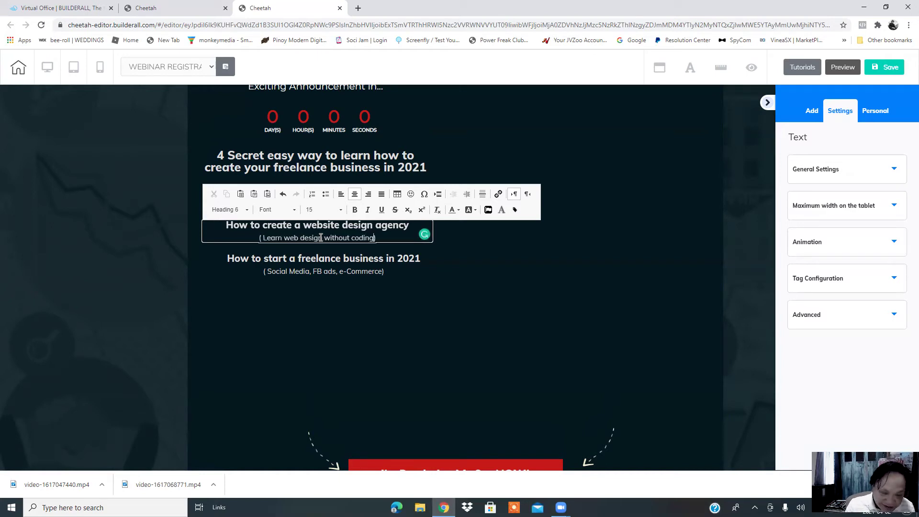
text(skills)
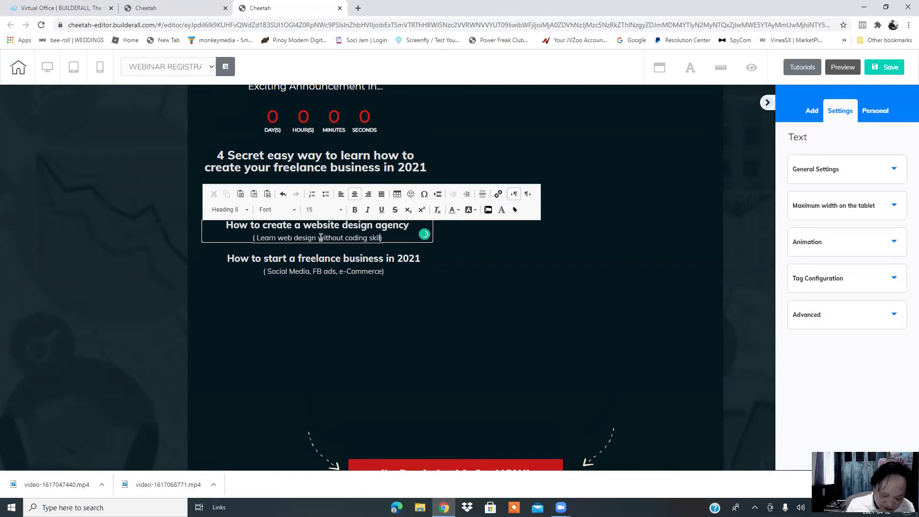
click(424, 294)
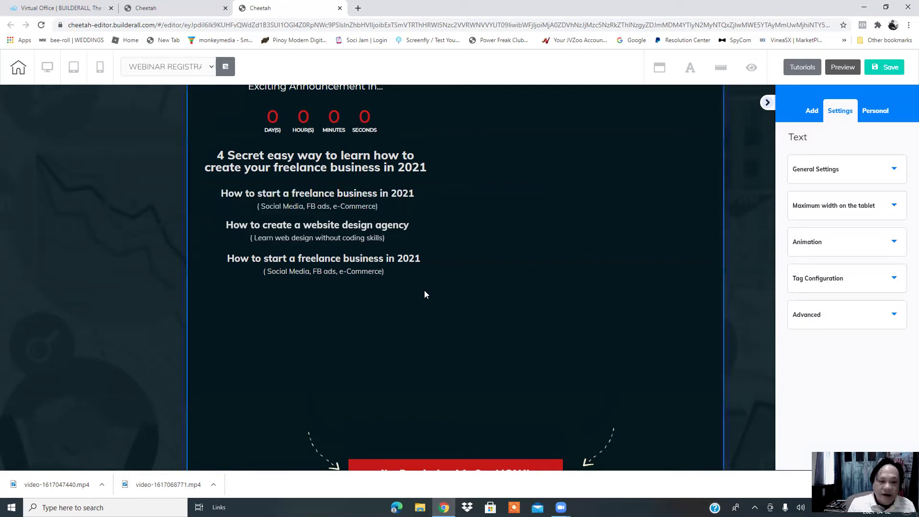
Step: Clone the freelance business text block as a fourth item below the third, and nudge the stacked blocks into alignment
drag(348, 243, 347, 239)
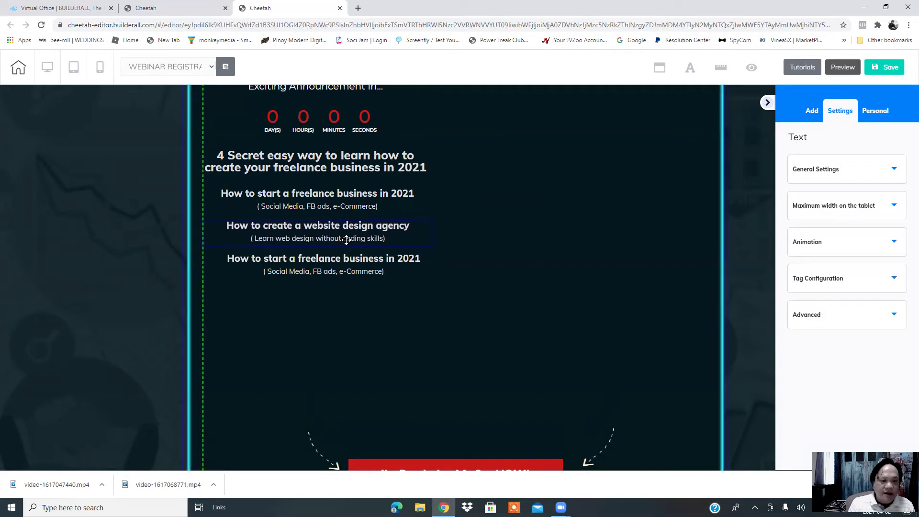
drag(369, 272, 366, 270)
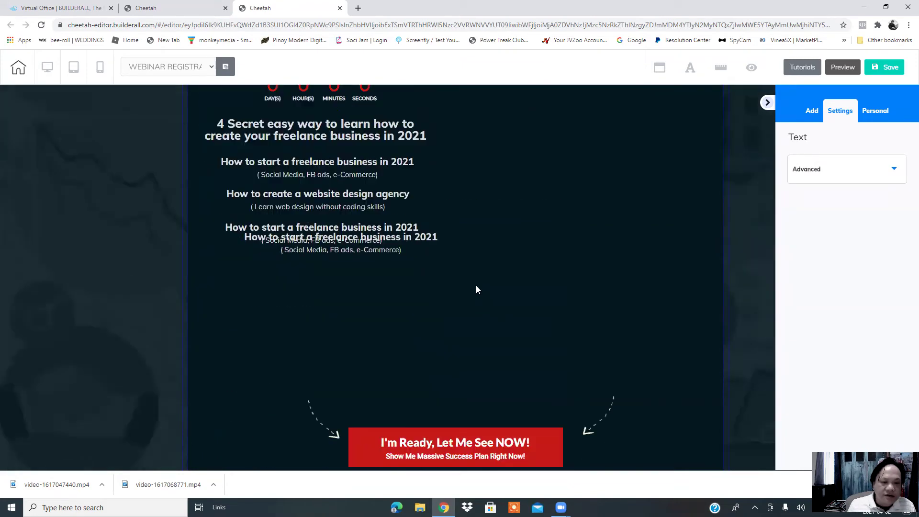
drag(378, 221, 359, 246)
drag(305, 174, 303, 171)
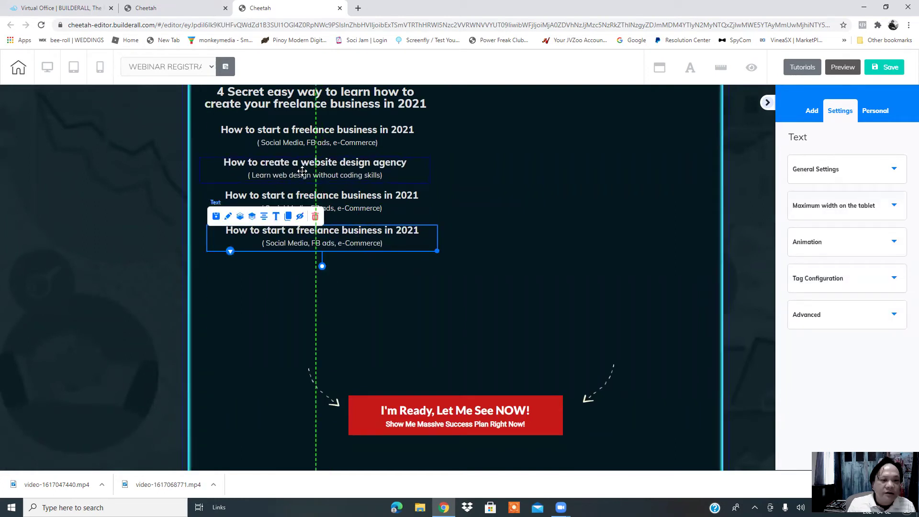
Step: Nudge the second and fourth text blocks so the stacked topic list is aligned and evenly spaced
drag(303, 172, 304, 171)
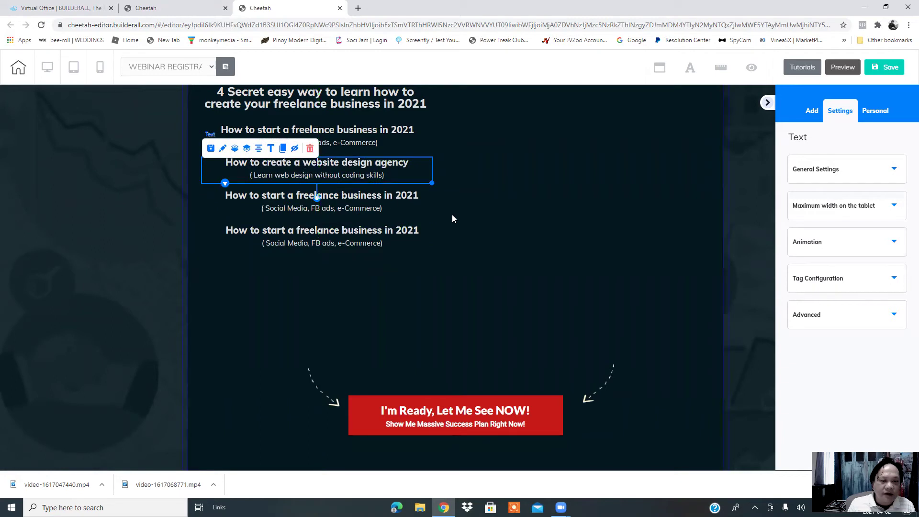
click(447, 225)
drag(365, 236, 364, 233)
click(486, 245)
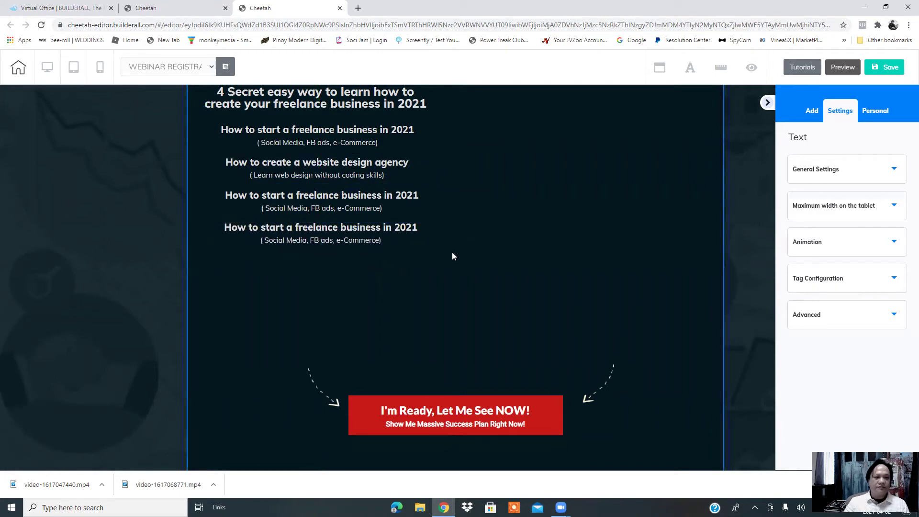
Step: Save the page, publish the site, and dismiss the publication dialog
click(892, 67)
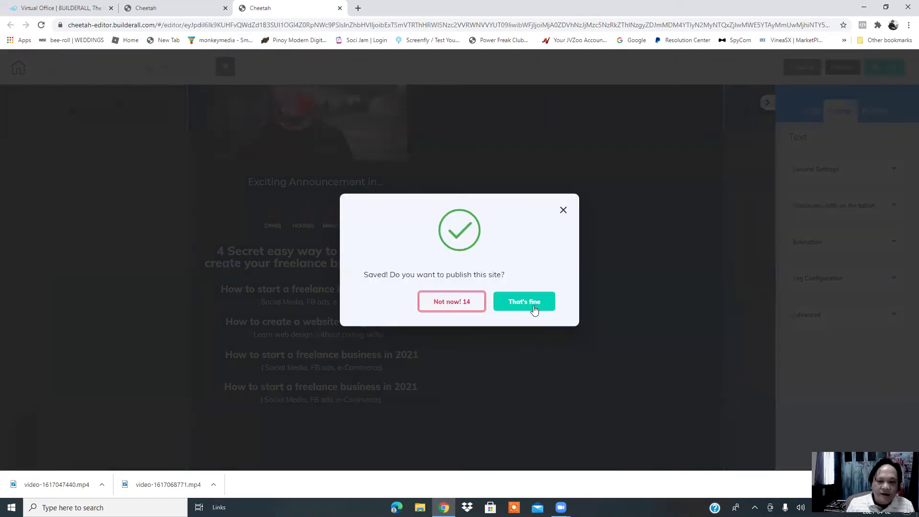
click(534, 308)
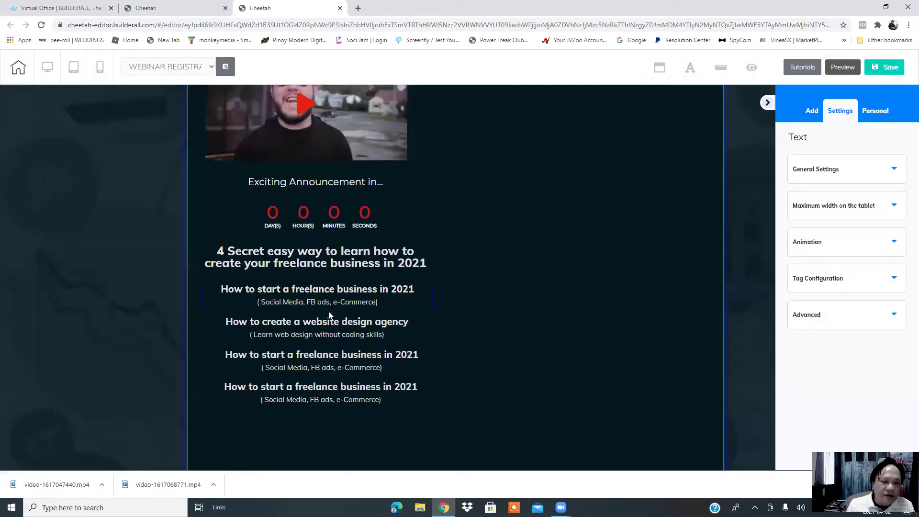
scroll(364, 321, down, 2)
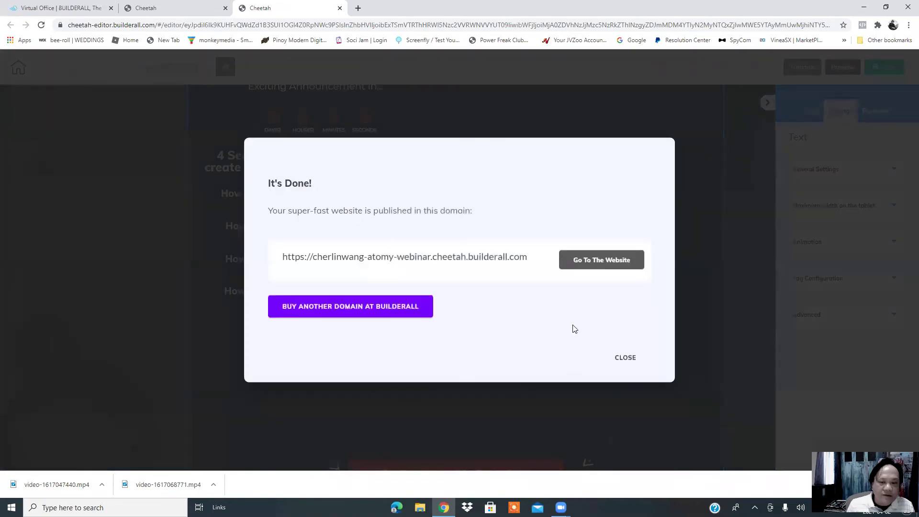
click(626, 358)
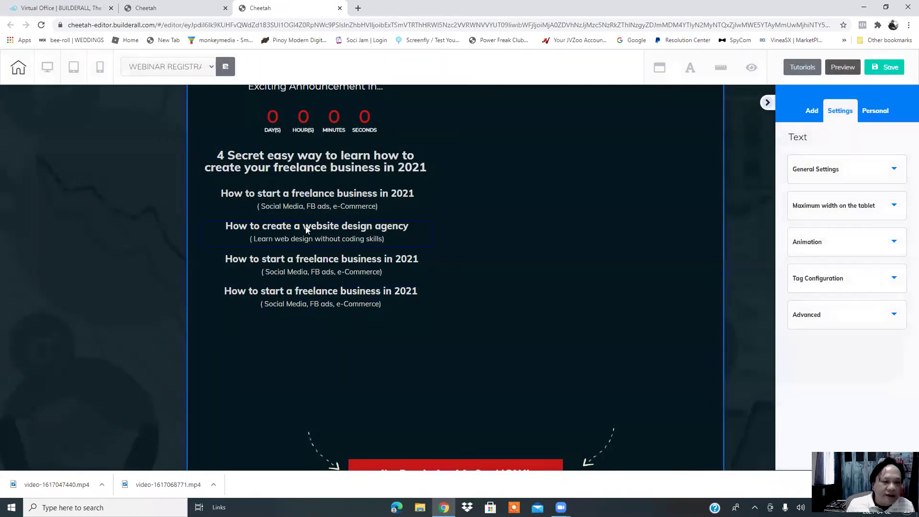
Step: Move the red "I'm Ready, Let Me See NOW!" button up, closer to the fourth text block
scroll(310, 210, down, 3)
scroll(448, 230, down, 1)
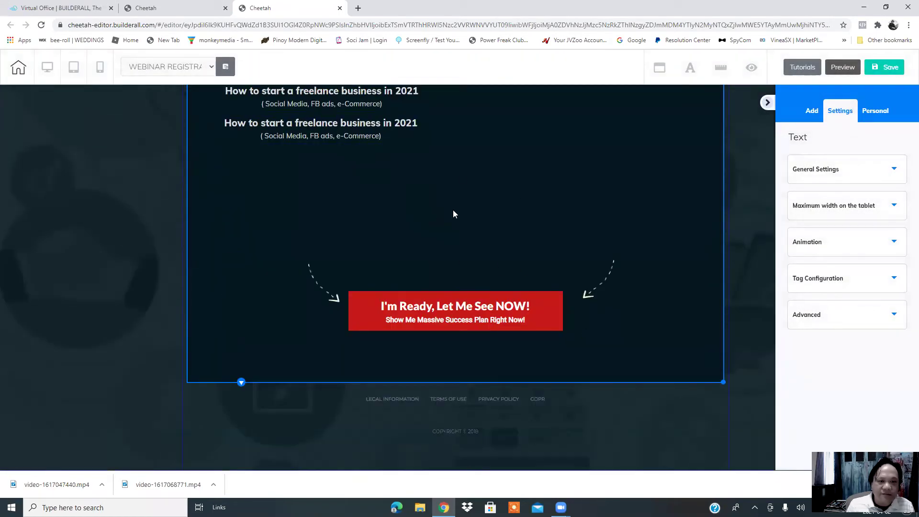
scroll(454, 214, up, 4)
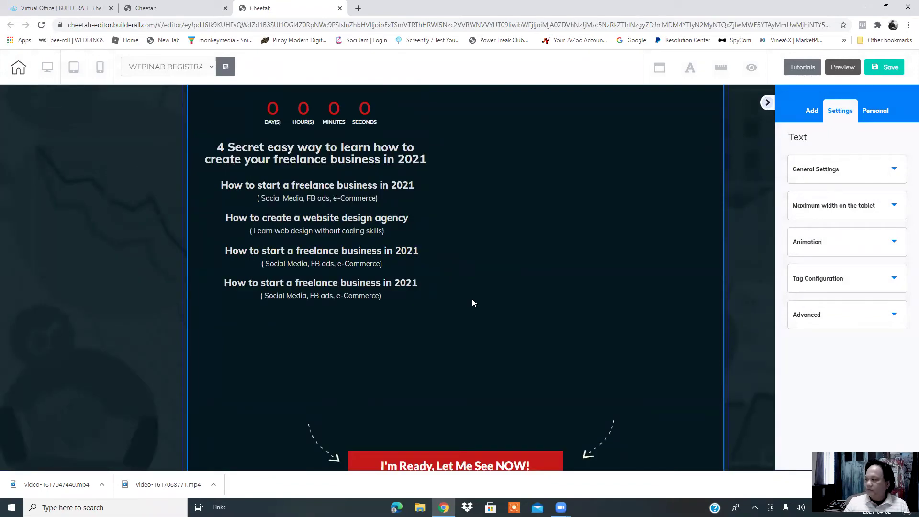
scroll(472, 303, down, 3)
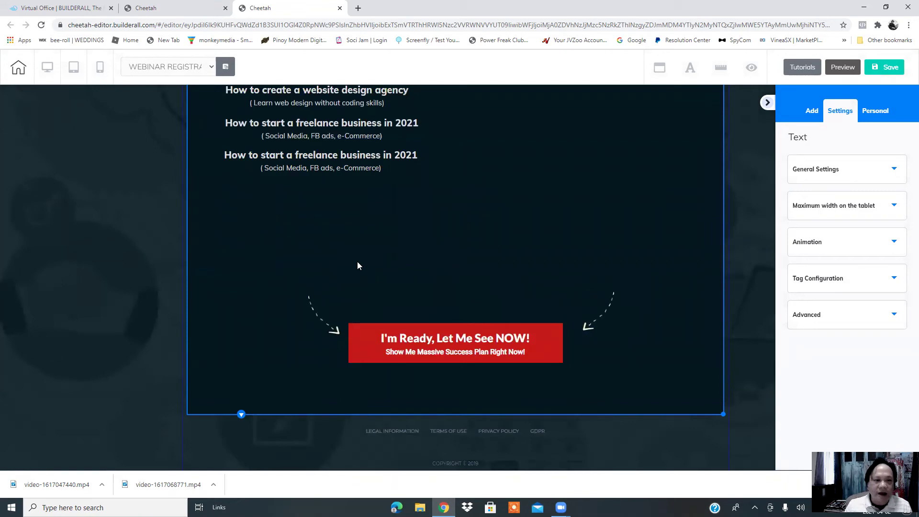
scroll(360, 264, up, 4)
scroll(373, 258, up, 5)
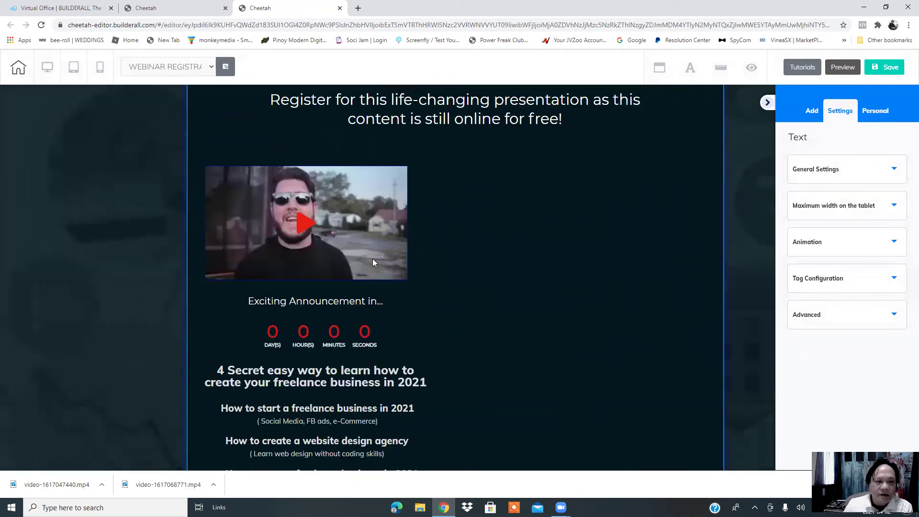
scroll(372, 259, down, 8)
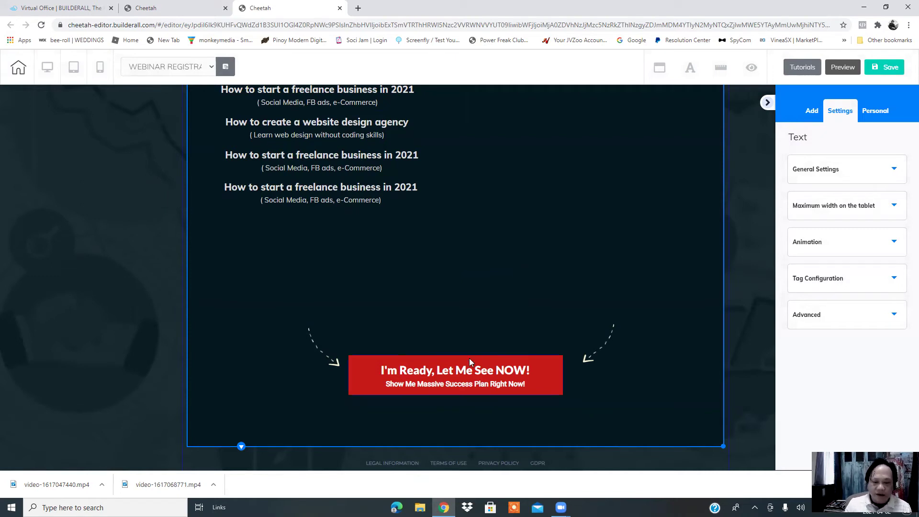
drag(472, 360, 479, 280)
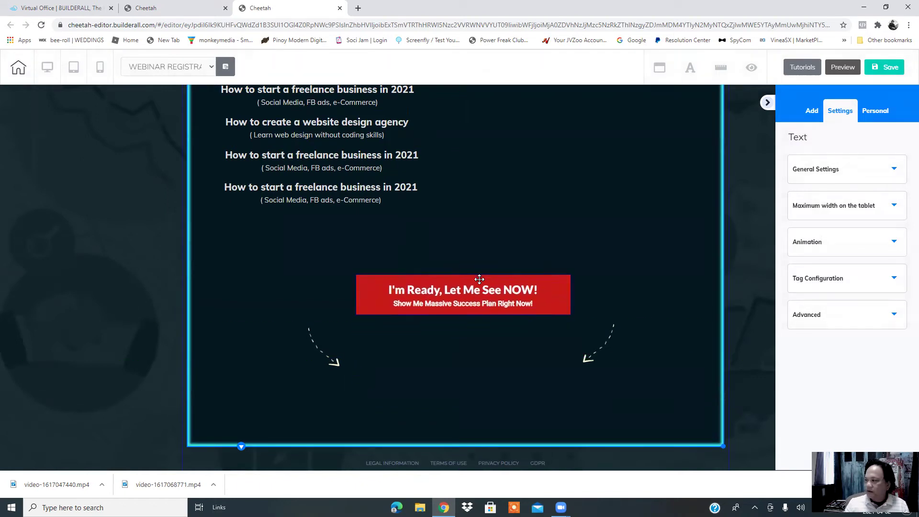
Step: Spread the two dashed arrows below the red button farther apart, toward the section's outer edges
scroll(431, 316, down, 1)
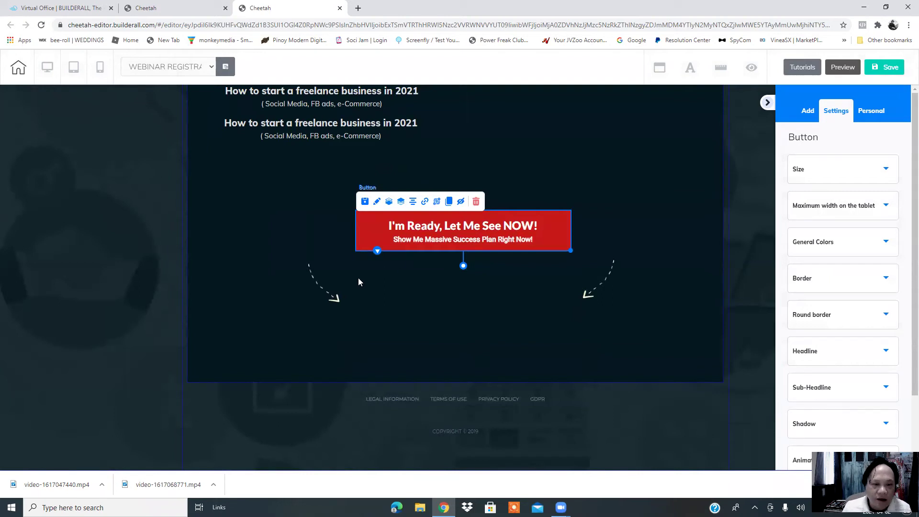
drag(323, 298, 275, 303)
drag(592, 291, 622, 299)
Step: Move the red button slightly higher, widen it to span most of the section, and centre it horizontally
click(470, 227)
drag(470, 227, 412, 206)
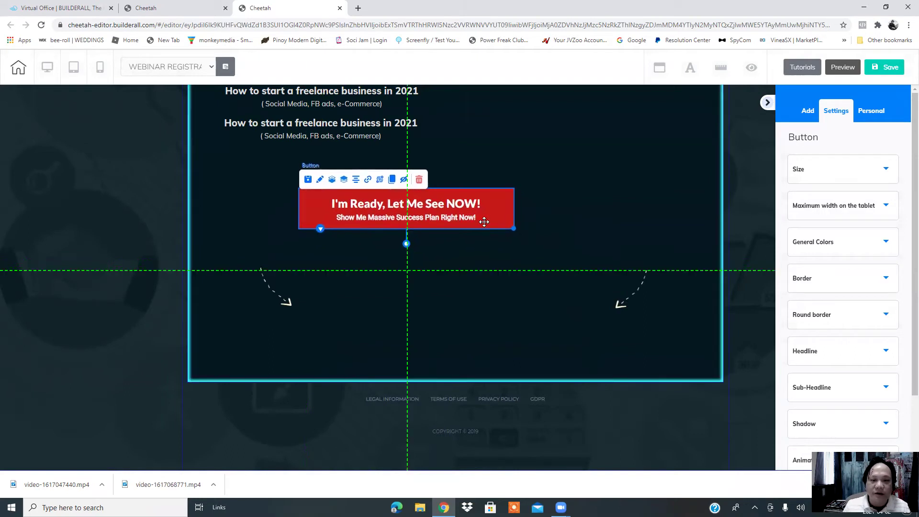
drag(513, 230, 714, 238)
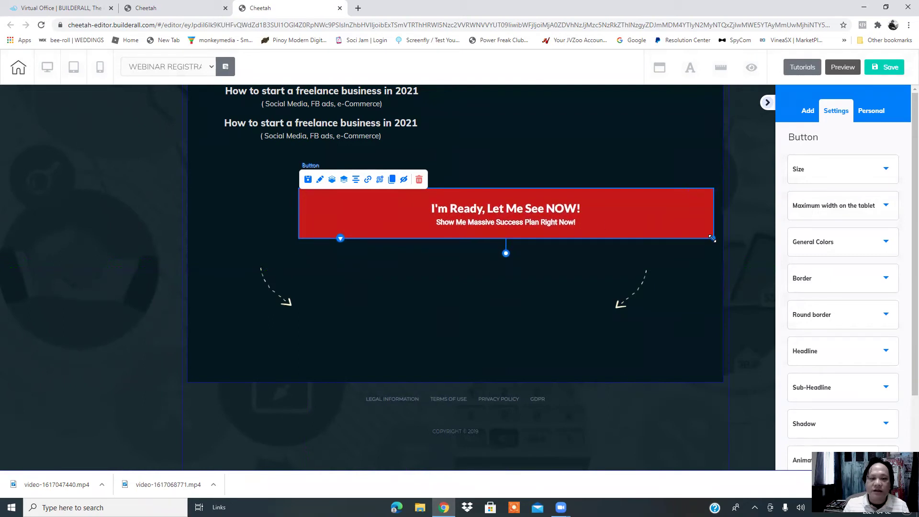
click(355, 180)
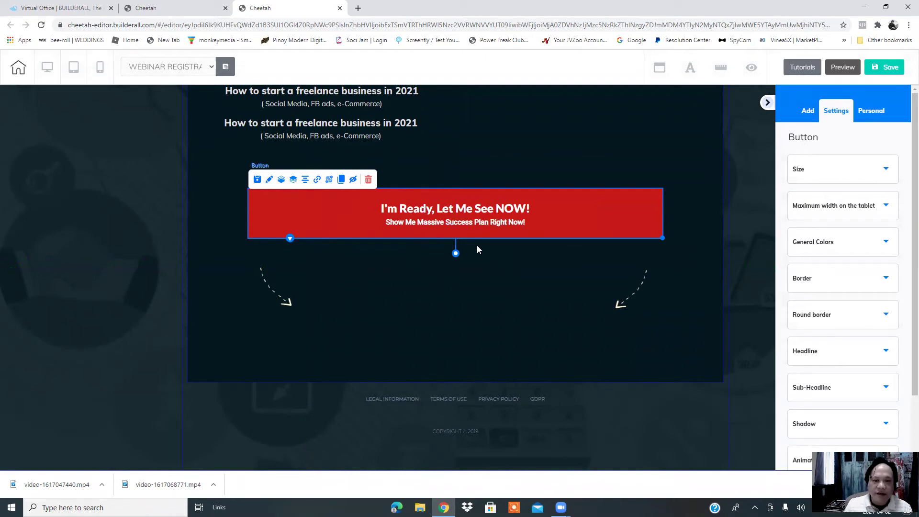
Step: Examine the page layout from the registration heading and video down to the widened button and arrows
scroll(422, 278, up, 7)
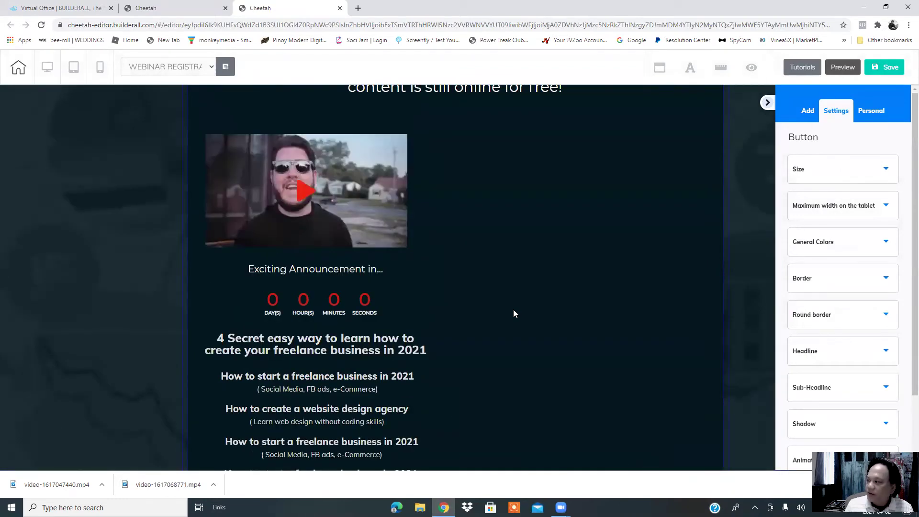
scroll(514, 313, down, 3)
scroll(514, 311, down, 3)
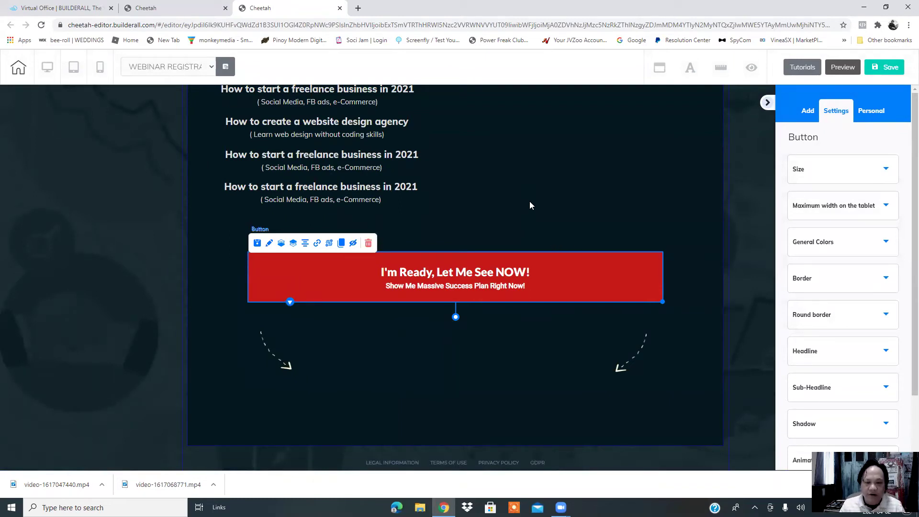
scroll(596, 239, down, 1)
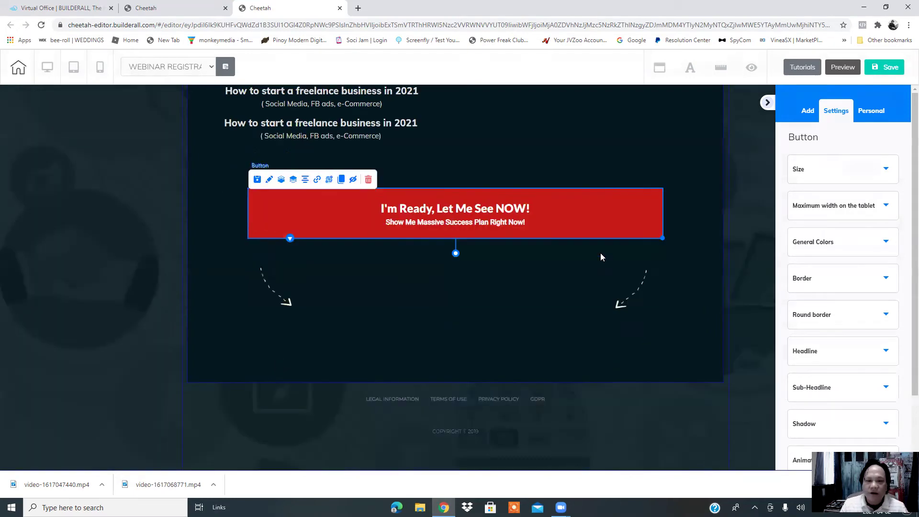
scroll(596, 287, up, 3)
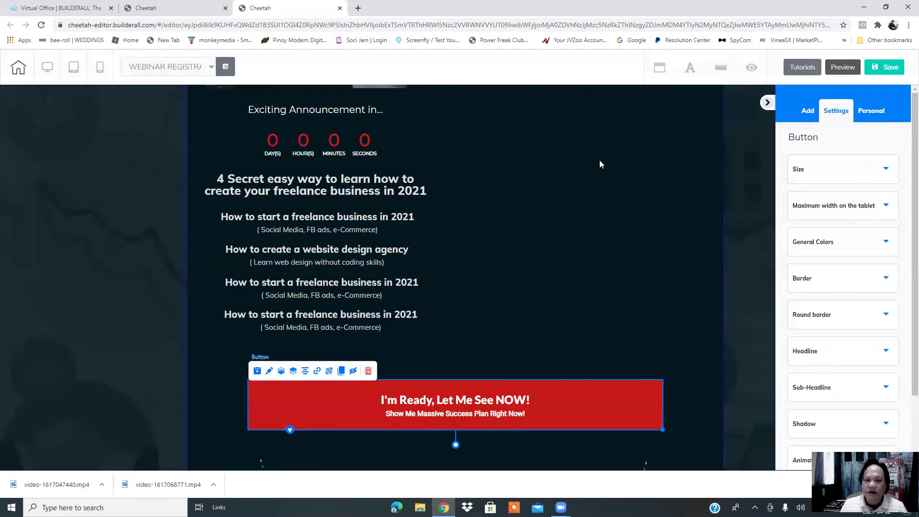
scroll(595, 140, down, 2)
scroll(570, 165, up, 3)
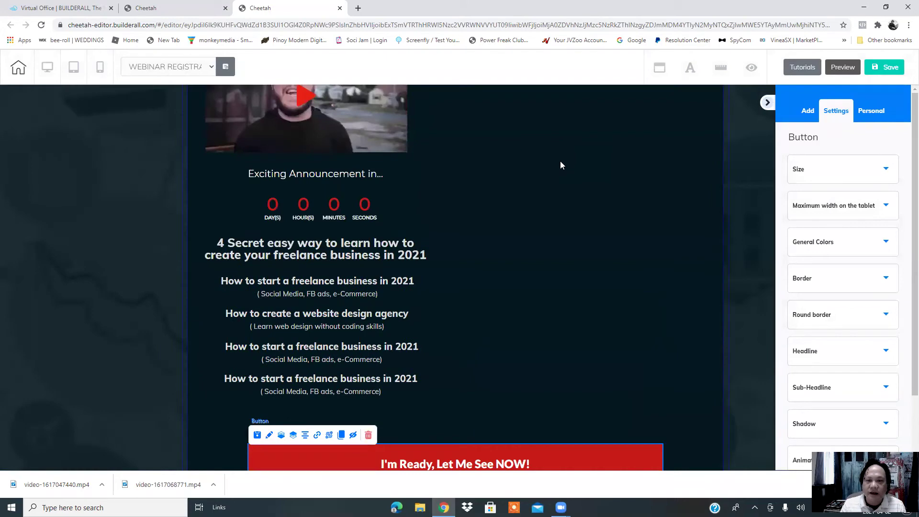
scroll(515, 146, up, 3)
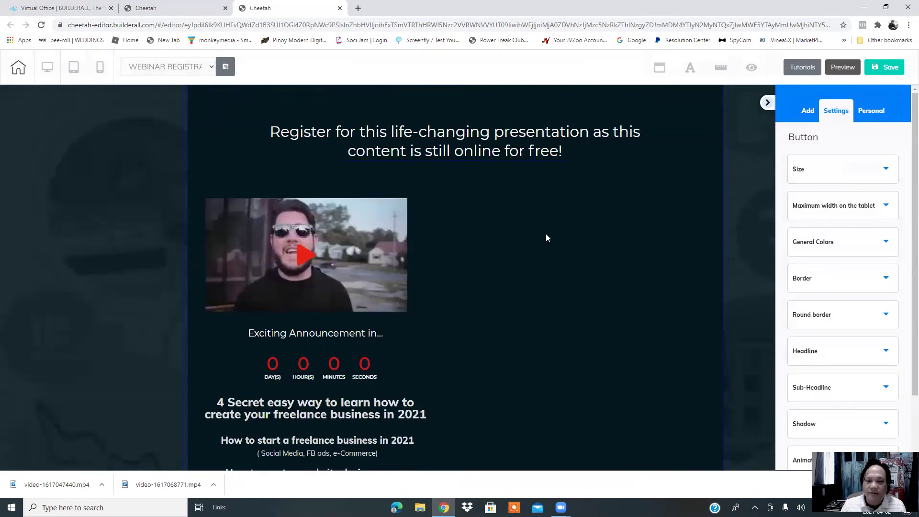
scroll(656, 355, down, 3)
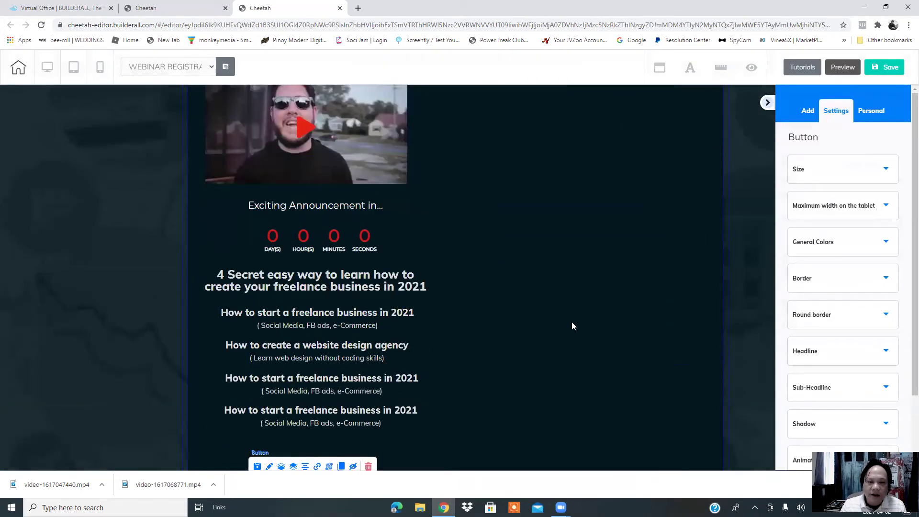
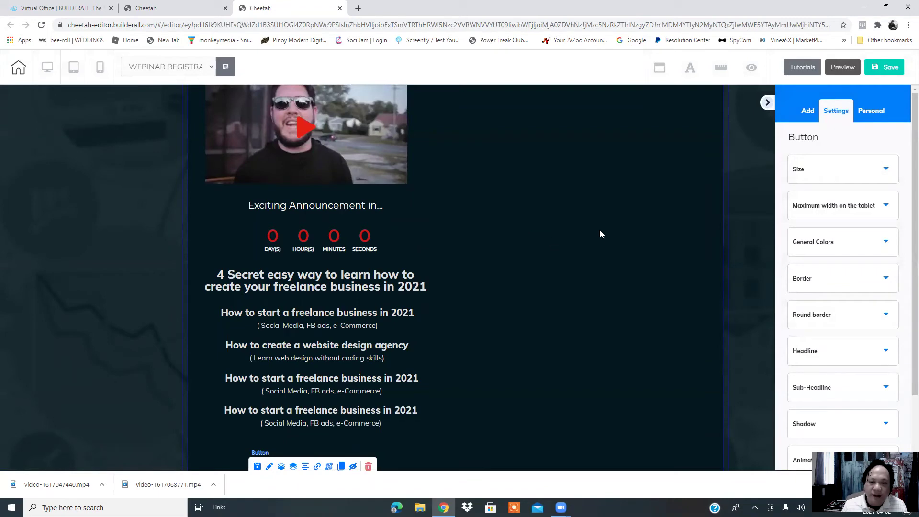
Step: Replace the red button's headline with "FILL OUT THE FORM & CLICK THE SUBRIBE BUTTON TO REGISTER FOR THIS FREE WEBINAR TRAINING"
scroll(569, 245, down, 3)
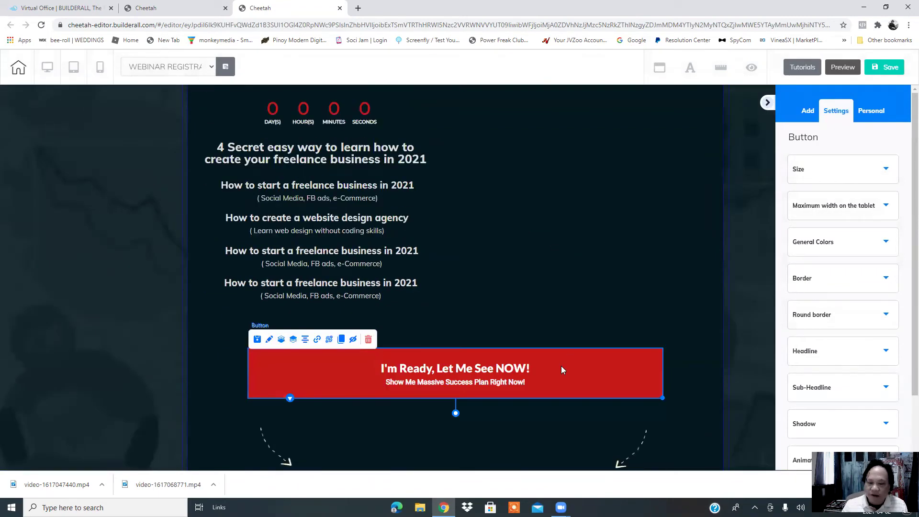
click(805, 358)
click(898, 400)
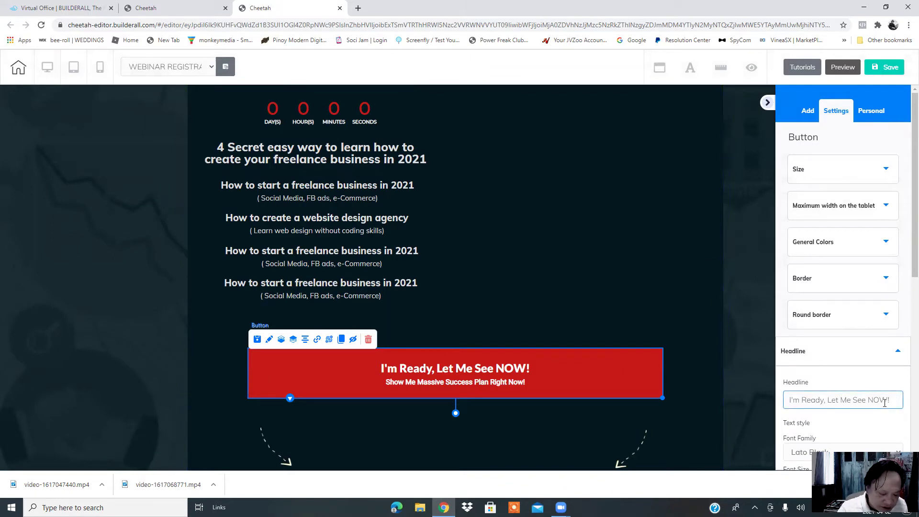
key(BackSpace)
key(BackSpace)
key(BackSpace)
key(BackSpace)
key(BackSpace)
key(BackSpace)
key(BackSpace)
key(BackSpace)
key(BackSpace)
key(BackSpace)
key(BackSpace)
key(BackSpace)
key(BackSpace)
key(BackSpace)
key(BackSpace)
key(BackSpace)
key(BackSpace)
key(BackSpace)
key(BackSpace)
key(BackSpace)
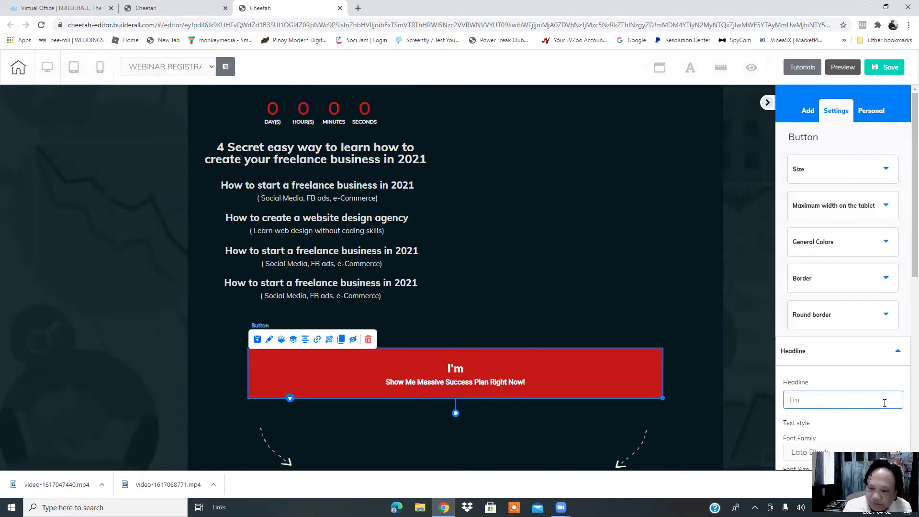
key(BackSpace)
key(BackSpace)
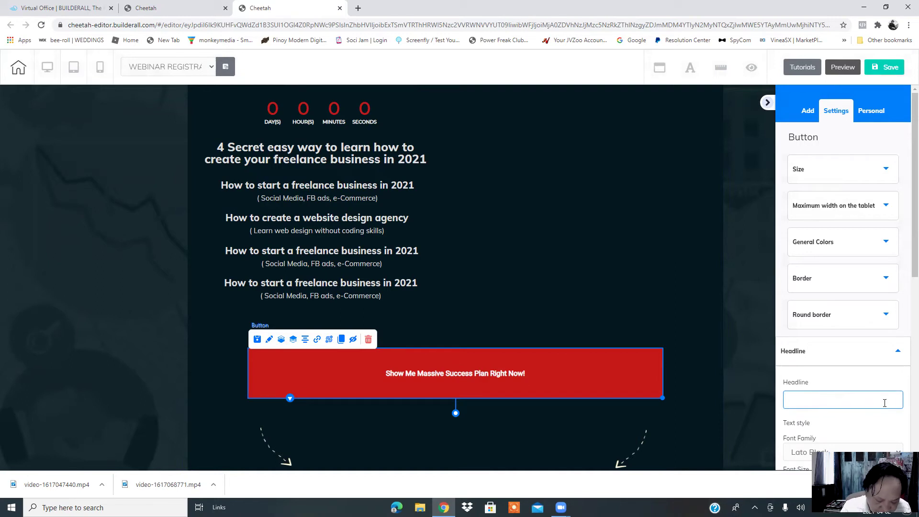
text(FI)
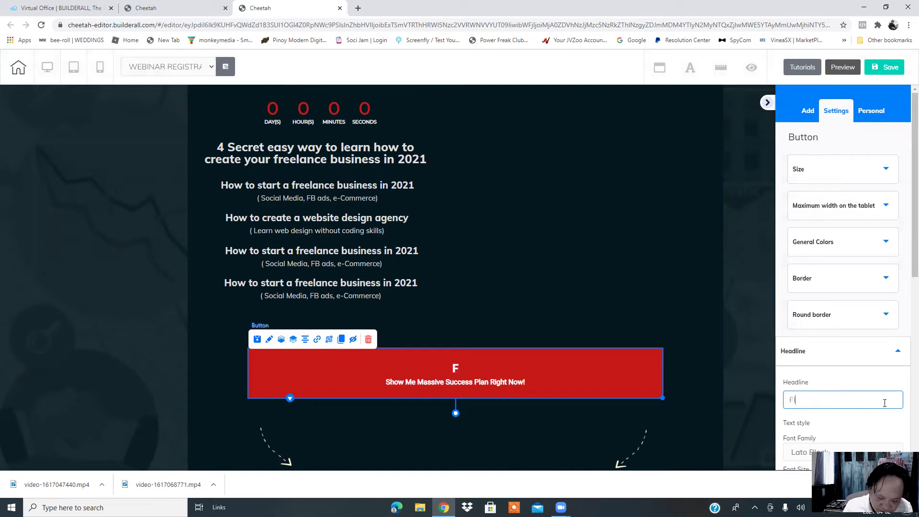
text(LL OUT THE FORM)
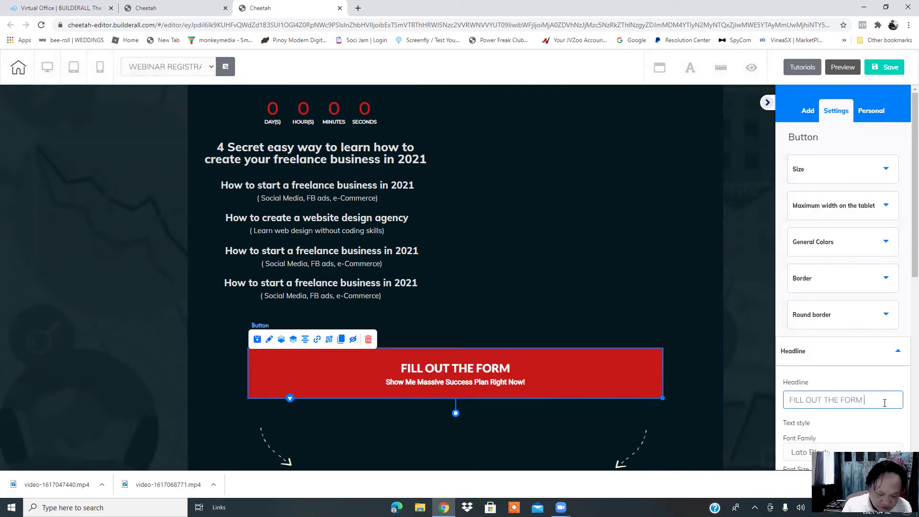
text(&)
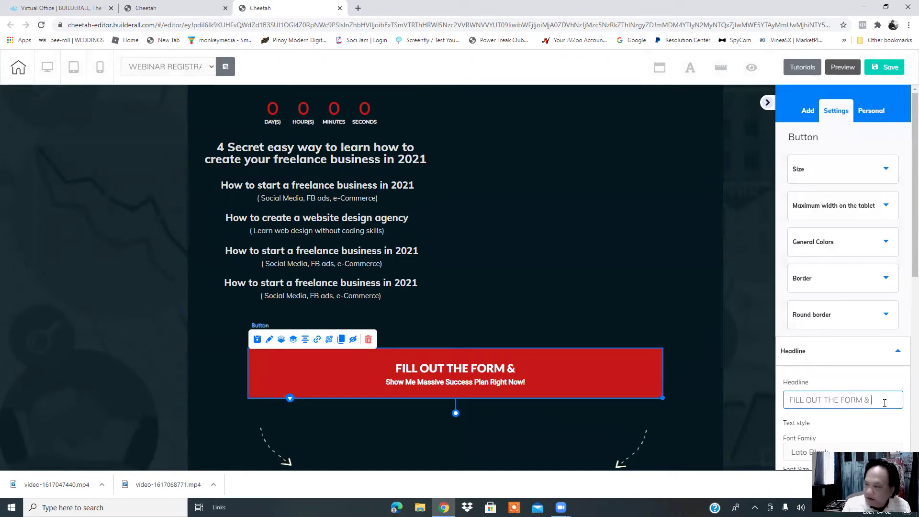
text( CLICK THE)
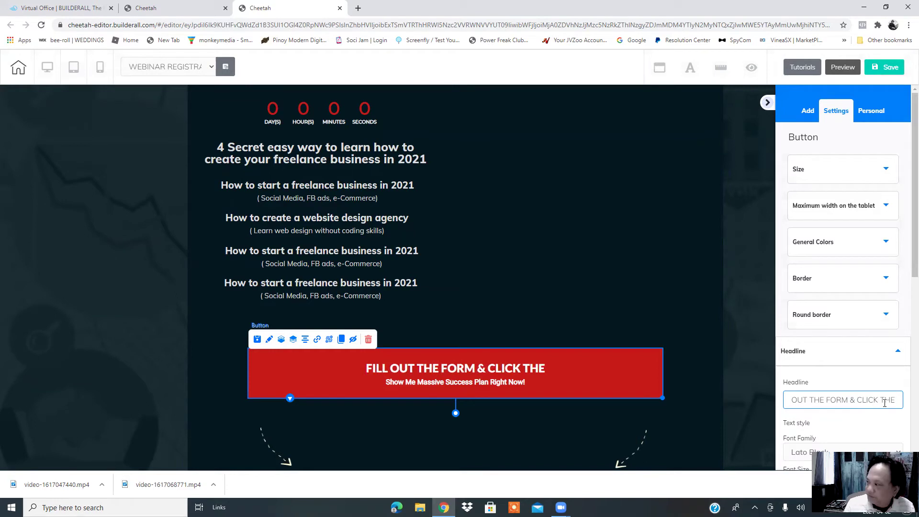
text( S)
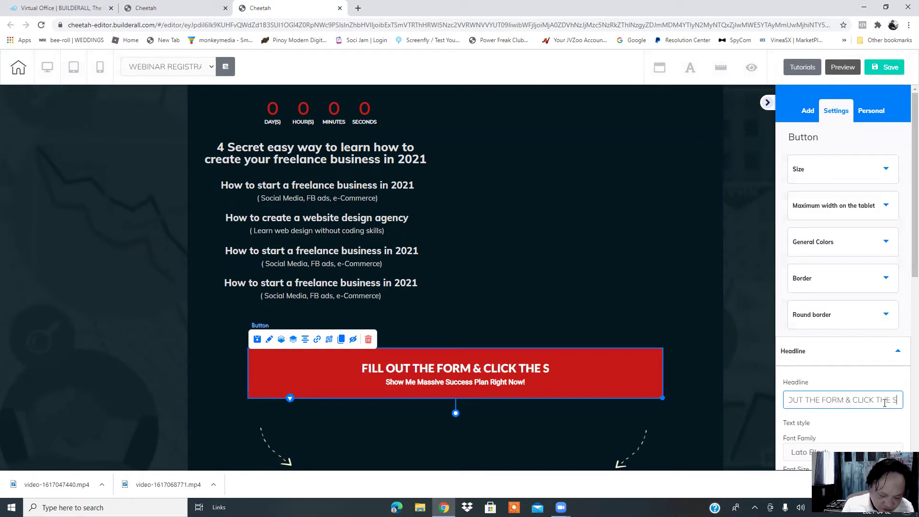
text(UBRIBE)
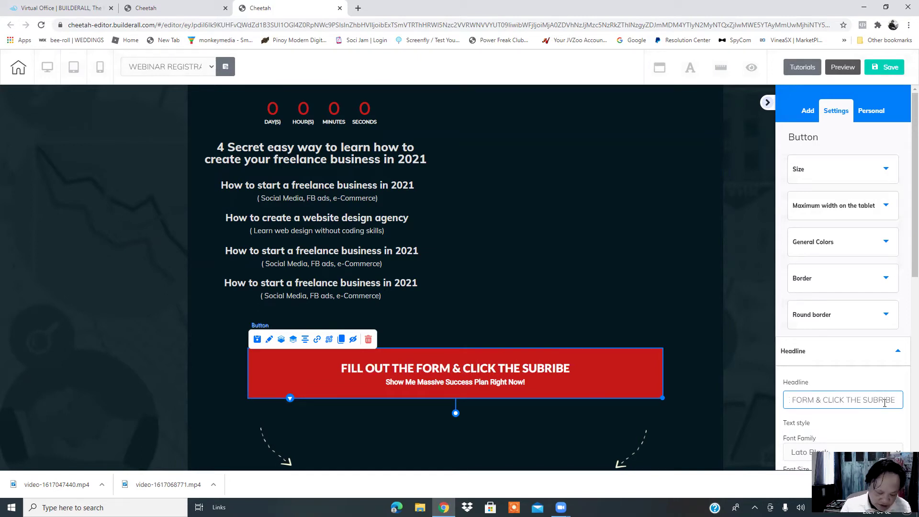
text(  BUTTON TO)
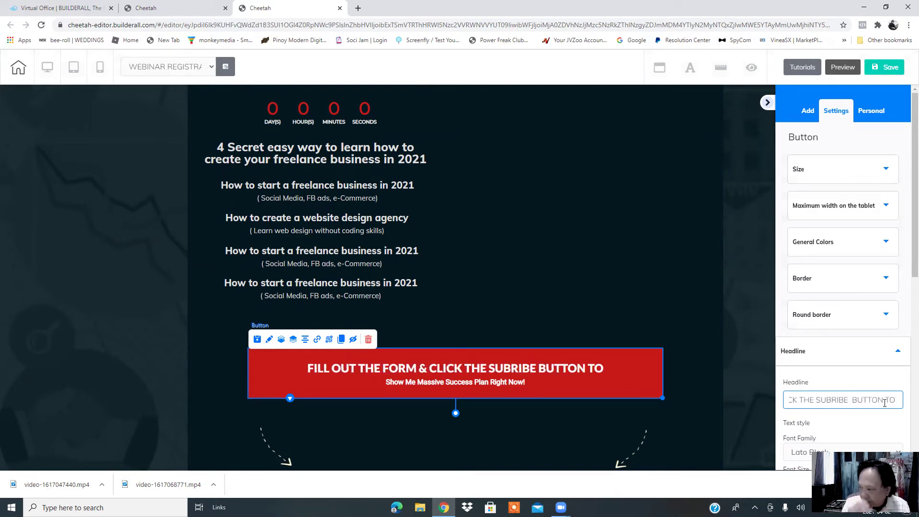
text( REGISTER)
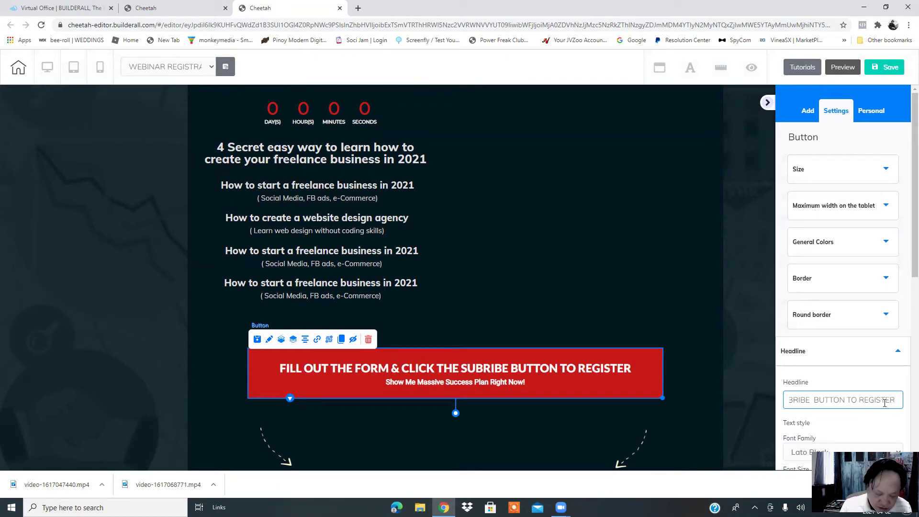
text( FOR THIS)
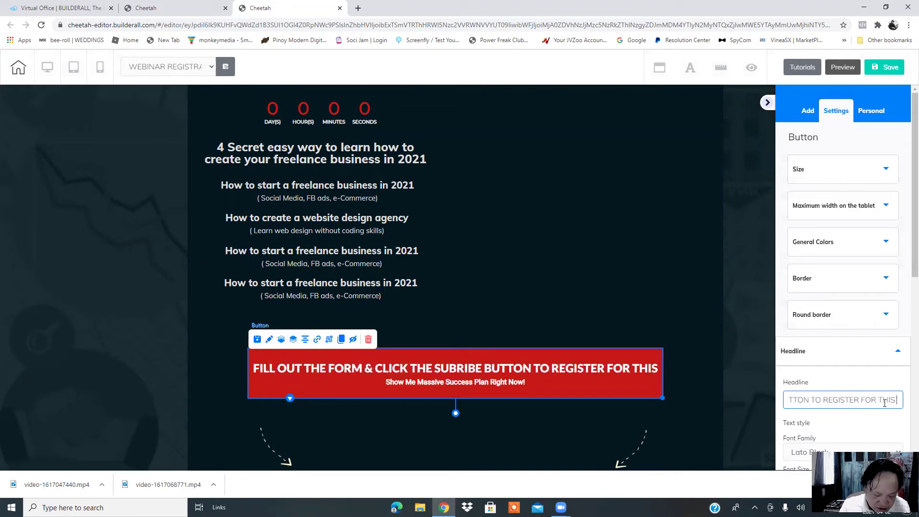
text( FREE)
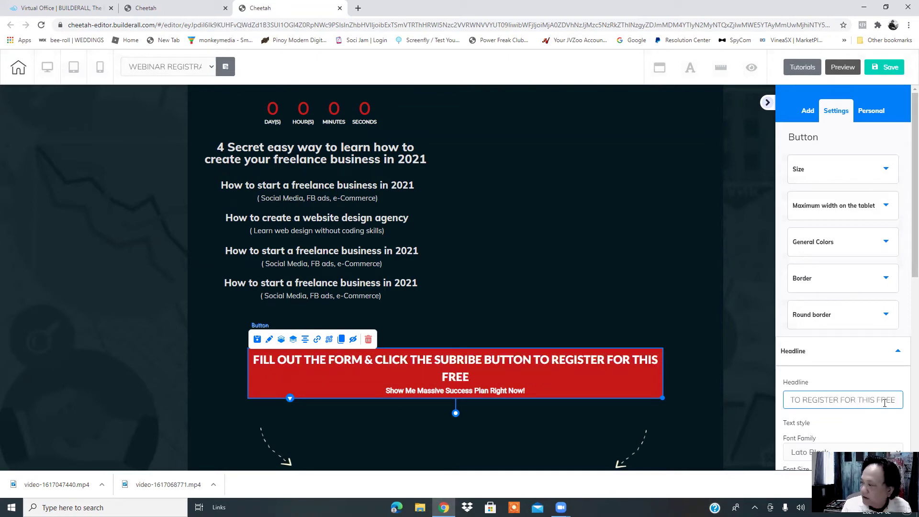
text( WEBI)
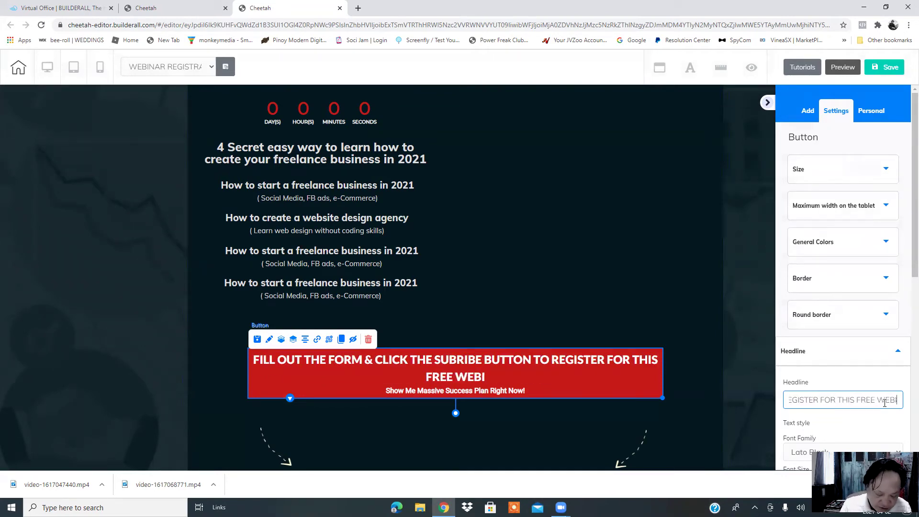
text(NAR TRAINING)
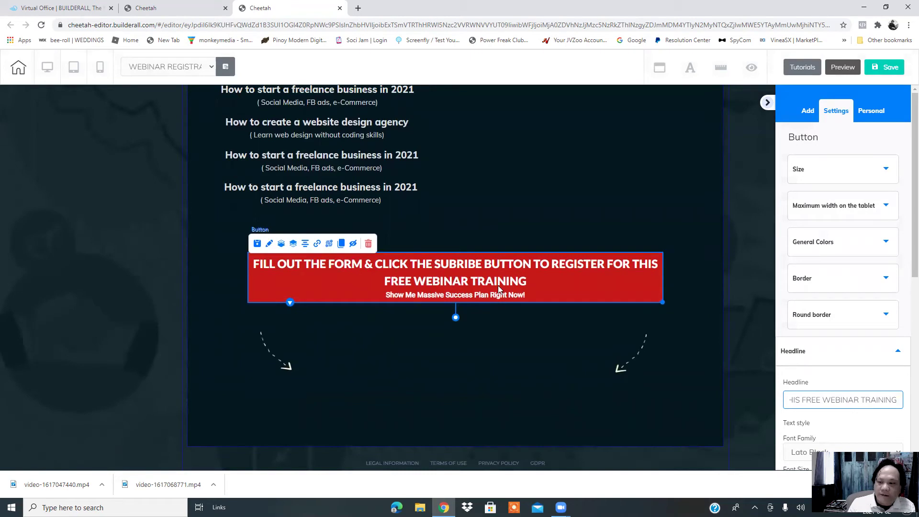
Step: Replace the red button's sub-headline text with "CLICK THE BUTTON NOW!"
scroll(499, 289, down, 1)
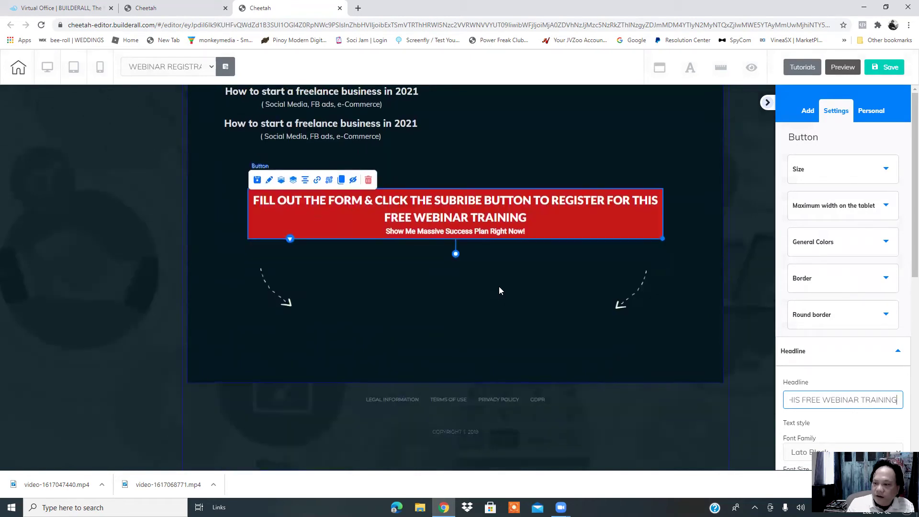
scroll(898, 317, down, 3)
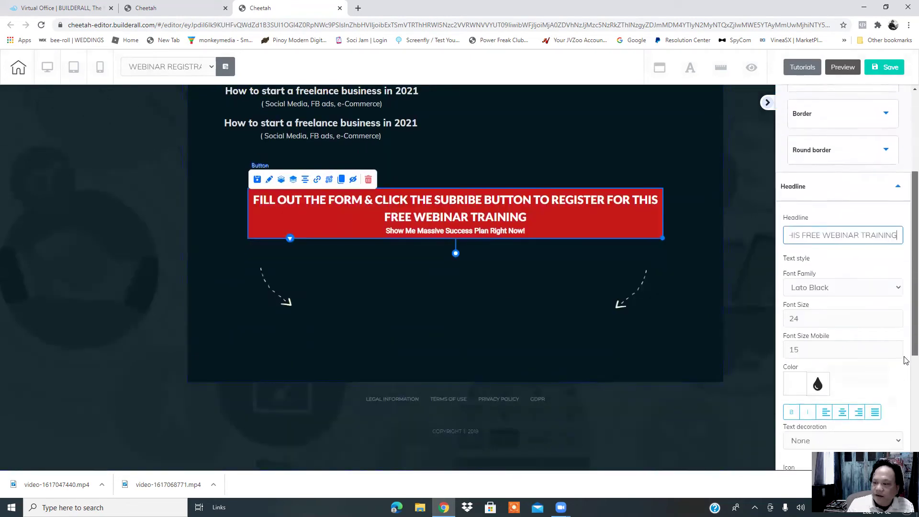
scroll(905, 345, down, 3)
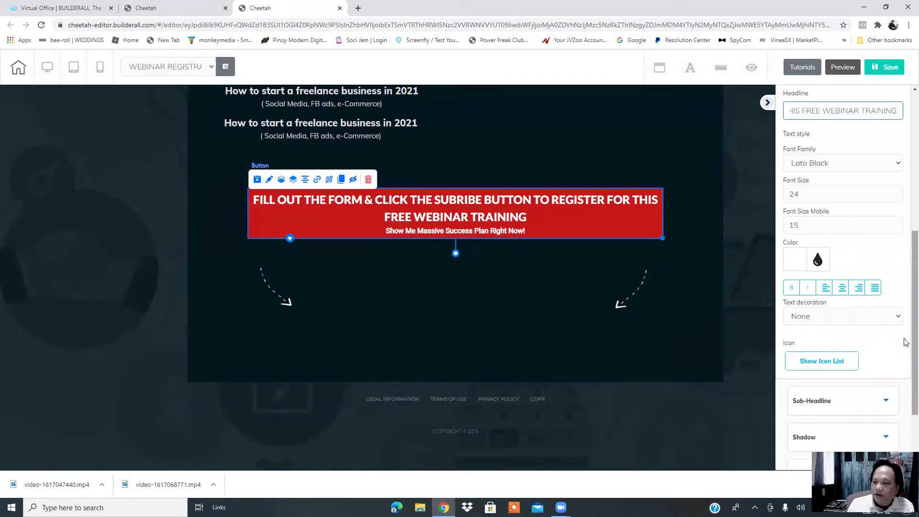
click(847, 406)
scroll(904, 323, down, 2)
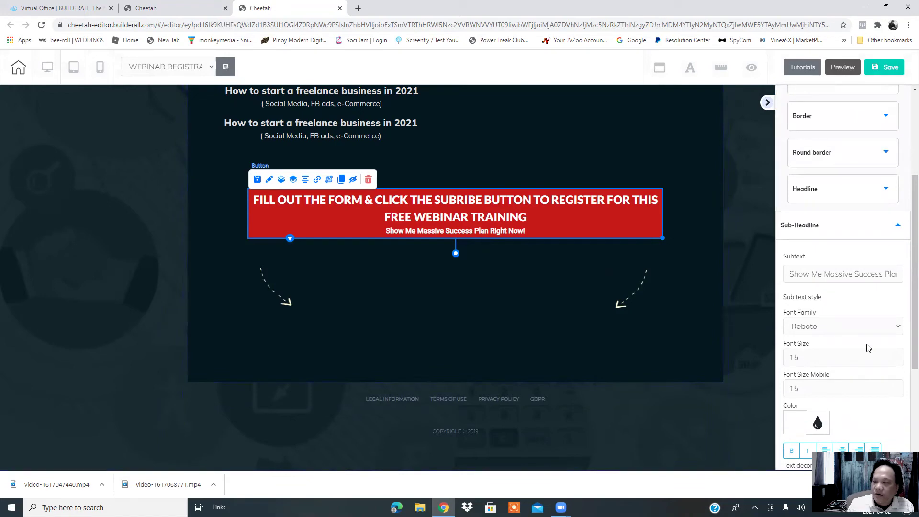
click(867, 274)
key(BackSpace)
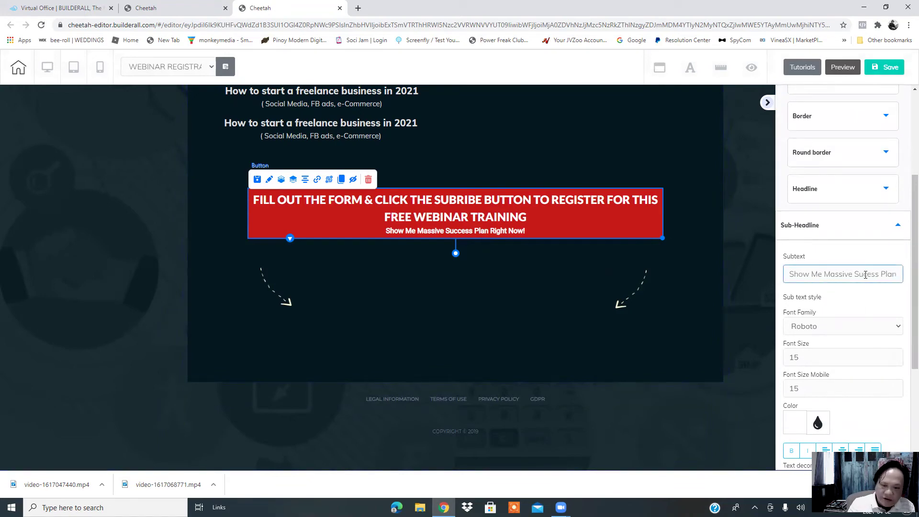
key(BackSpace)
key(BackSpace)
key(BackSpace)
key(BackSpace)
key(BackSpace)
key(BackSpace)
key(BackSpace)
key(BackSpace)
key(BackSpace)
key(BackSpace)
key(BackSpace)
key(BackSpace)
key(BackSpace)
key(BackSpace)
key(BackSpace)
key(BackSpace)
key(BackSpace)
key(BackSpace)
key(BackSpace)
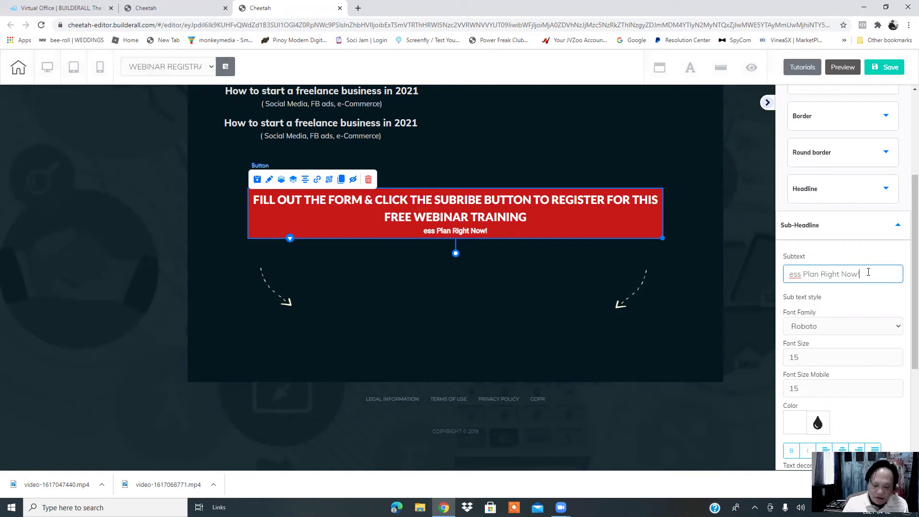
key(BackSpace)
key(BackSpace)
key(BackSpace)
key(BackSpace)
key(BackSpace)
key(BackSpace)
key(BackSpace)
key(BackSpace)
key(BackSpace)
key(BackSpace)
key(BackSpace)
key(BackSpace)
key(BackSpace)
key(BackSpace)
key(BackSpace)
key(BackSpace)
key(BackSpace)
key(BackSpace)
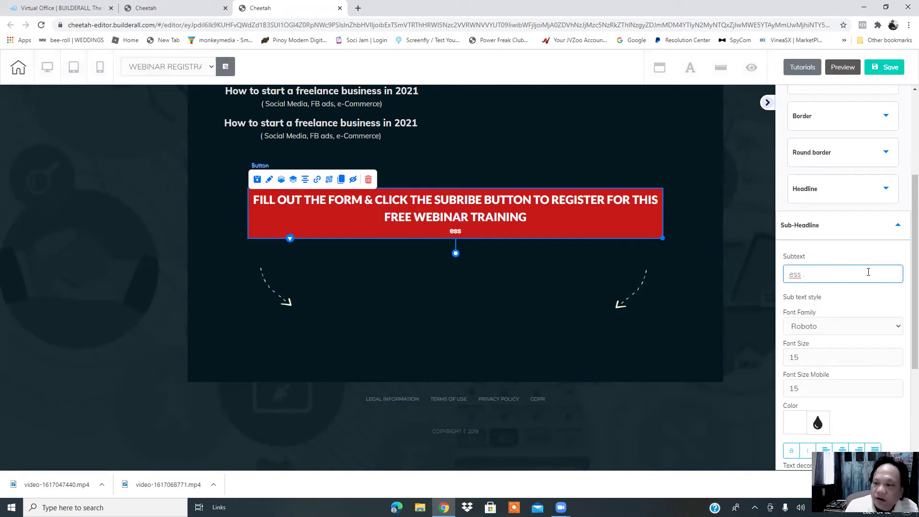
key(BackSpace)
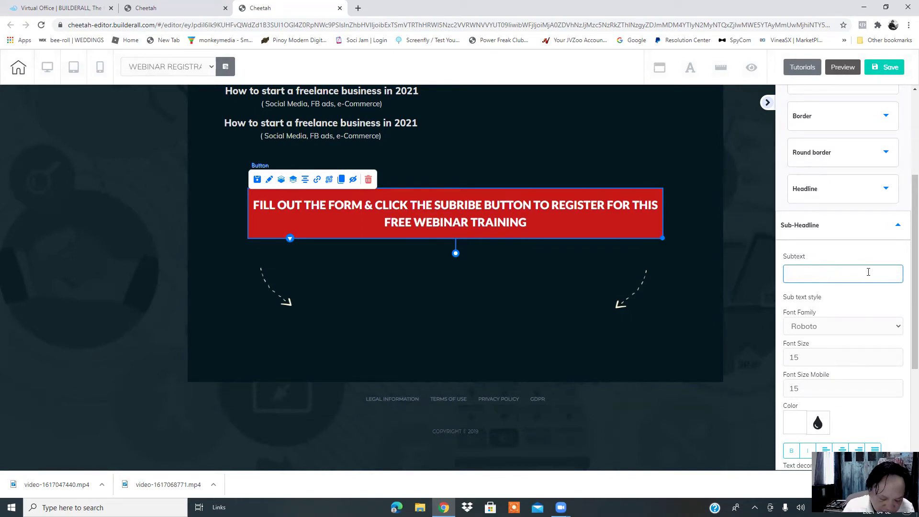
text(CLICK )
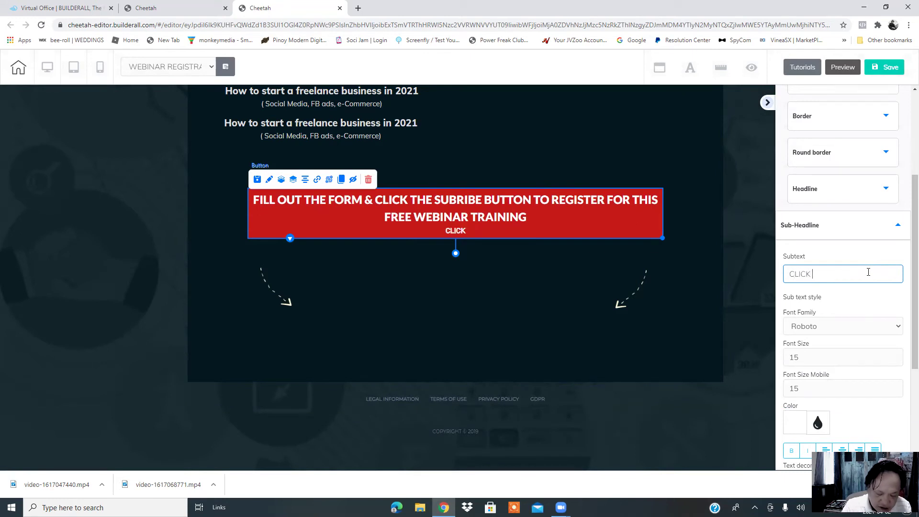
text(THE BU)
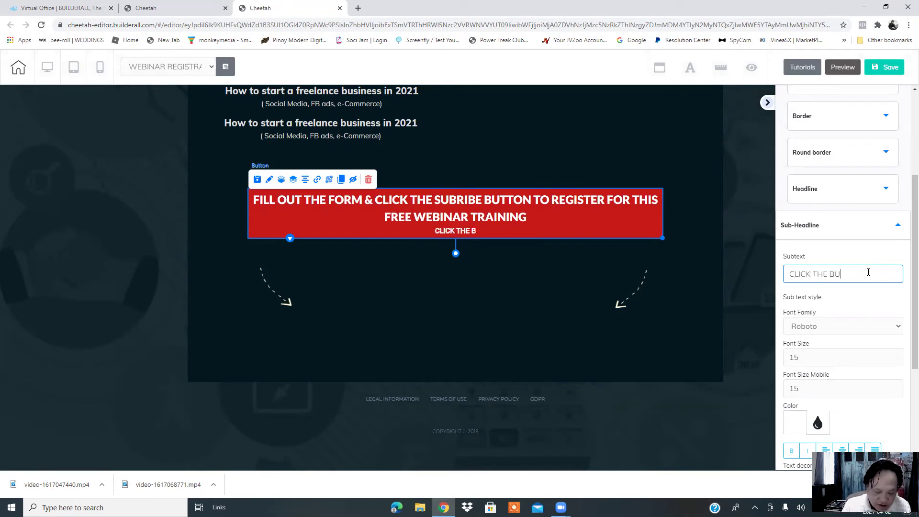
text(TTON NOW)
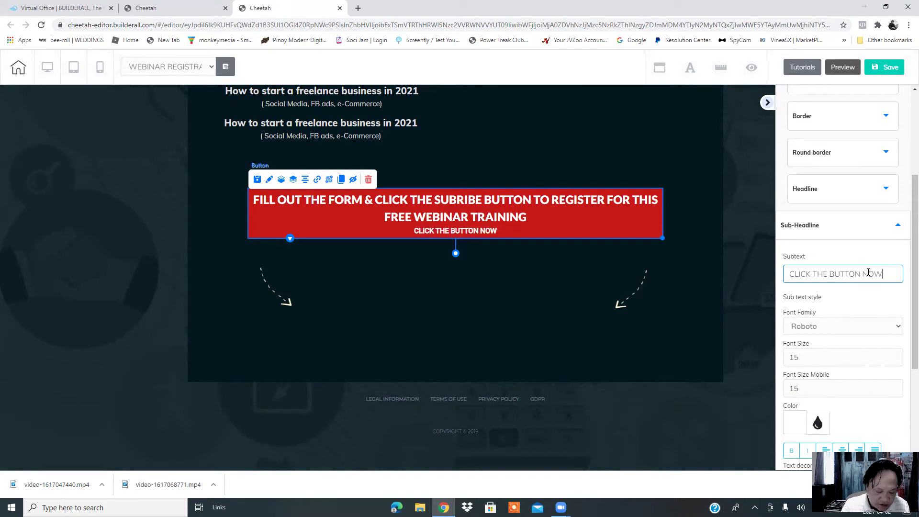
text(!)
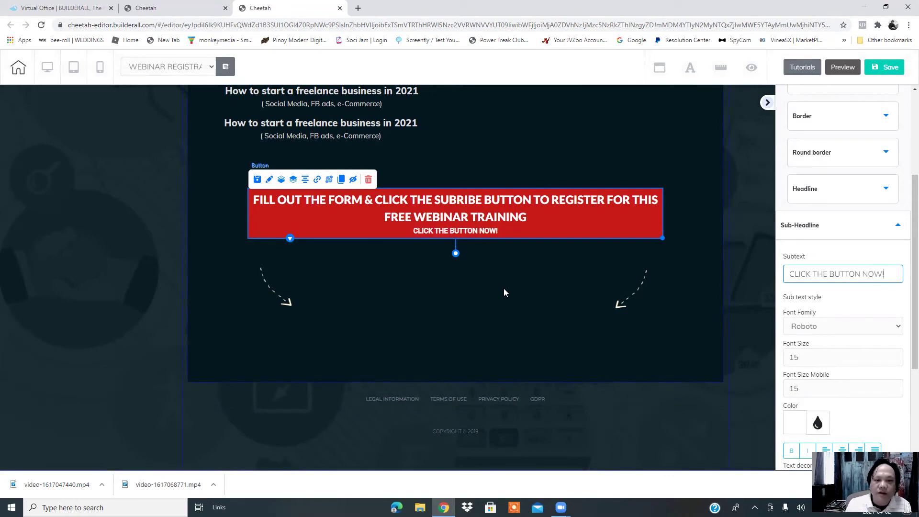
Step: Move the two dashed arrows from beneath the red button to above its outer corners, and shift the button slightly down
scroll(515, 325, up, 3)
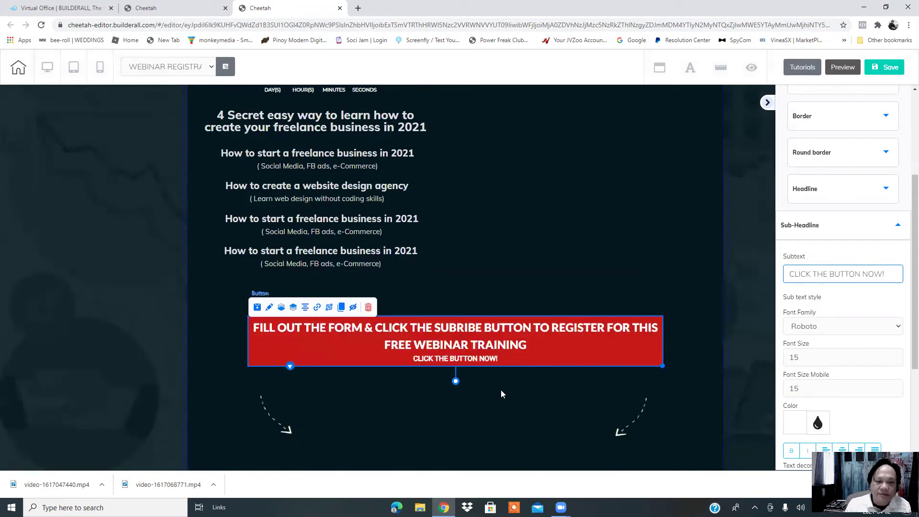
drag(641, 412, 680, 296)
scroll(471, 421, up, 4)
scroll(467, 423, down, 4)
drag(500, 358, 505, 376)
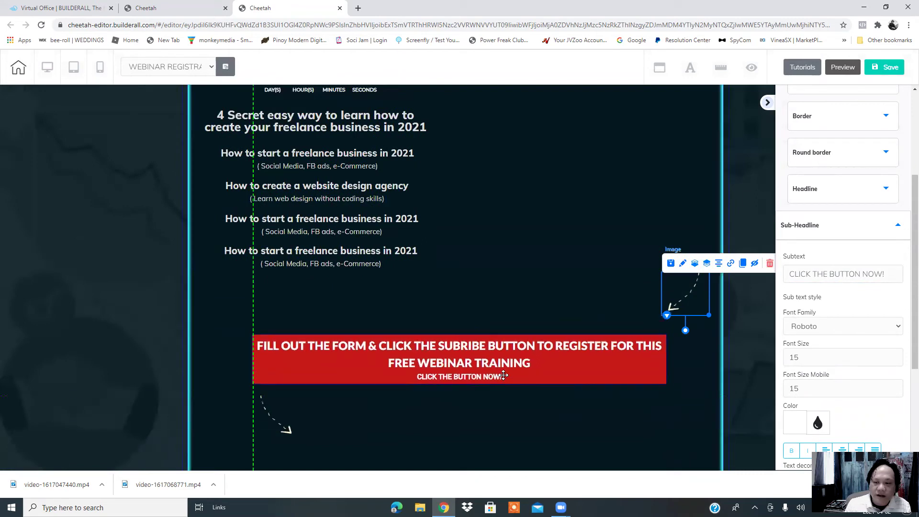
drag(267, 422, 223, 314)
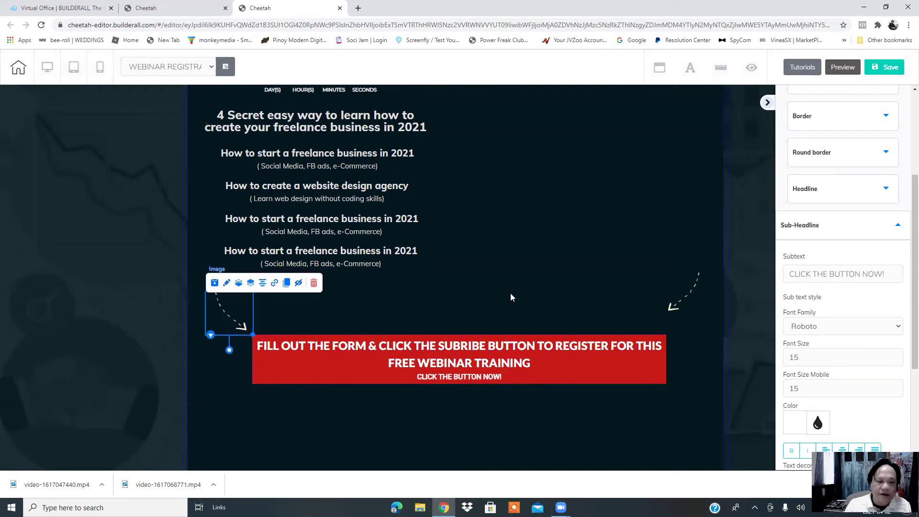
scroll(415, 287, down, 3)
scroll(427, 341, up, 4)
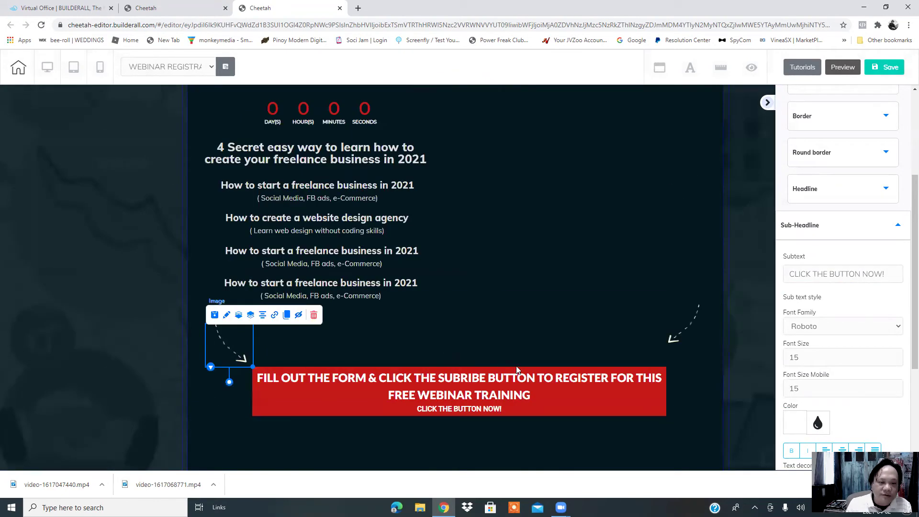
Step: Centre the red button horizontally, slightly lower in the section, and bring the right dashed arrow down toward the button's corner
scroll(607, 412, down, 3)
mouse_move(548, 283)
mouse_down()
mouse_move(562, 288)
mouse_move(555, 291)
mouse_up()
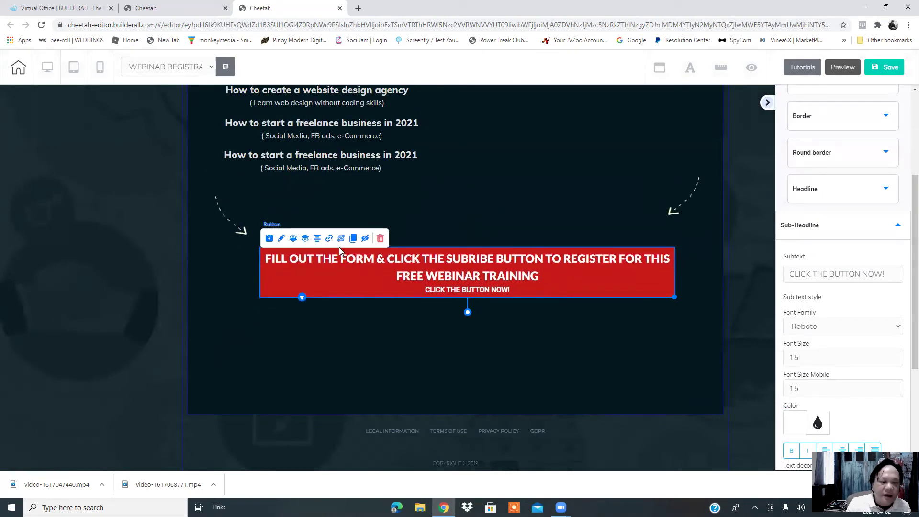
click(318, 241)
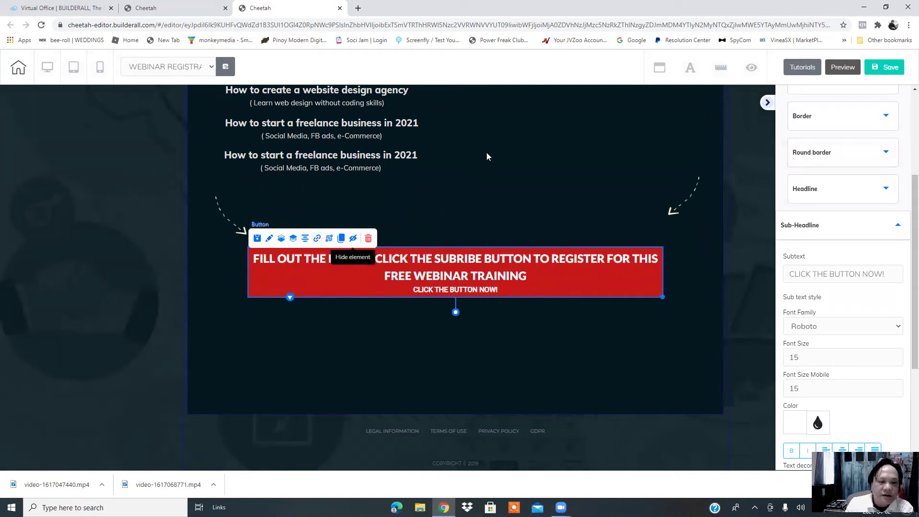
drag(681, 221, 683, 242)
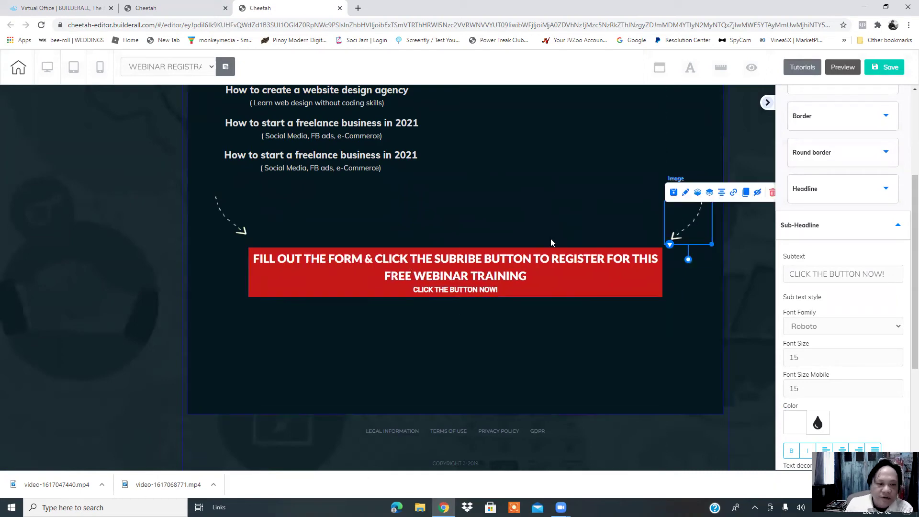
Step: Move the red button up and reposition the dashed arrows beside its upper corners, slightly farther outward
drag(440, 265, 441, 234)
mouse_move(229, 221)
mouse_down()
mouse_move(216, 214)
mouse_move(222, 220)
mouse_up()
click(431, 318)
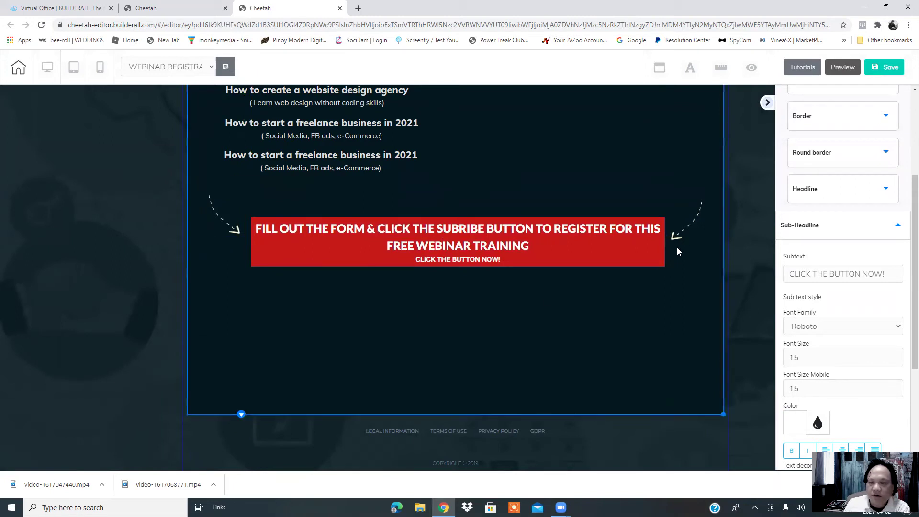
drag(688, 230, 694, 221)
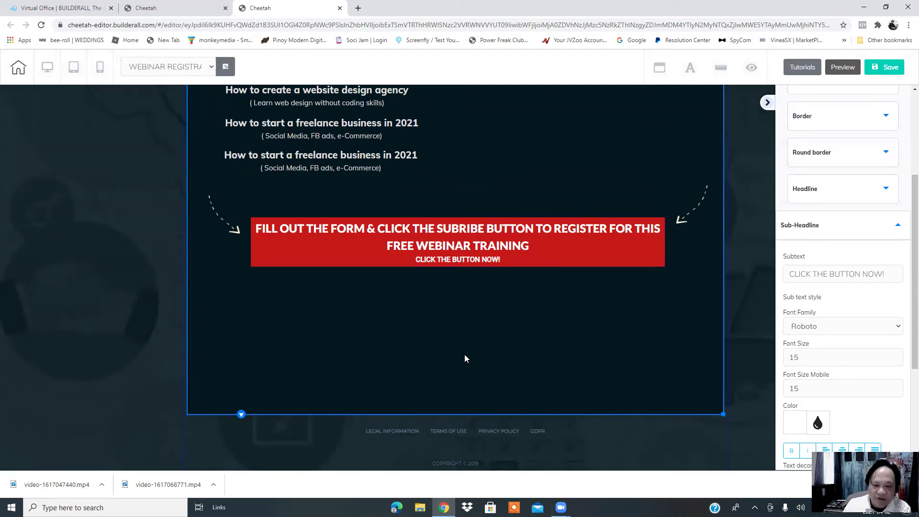
Step: Shorten the dark content box below the red button, then move the footer links, copyright line and page panel's lower edge up to match
scroll(459, 355, down, 1)
drag(723, 382, 724, 293)
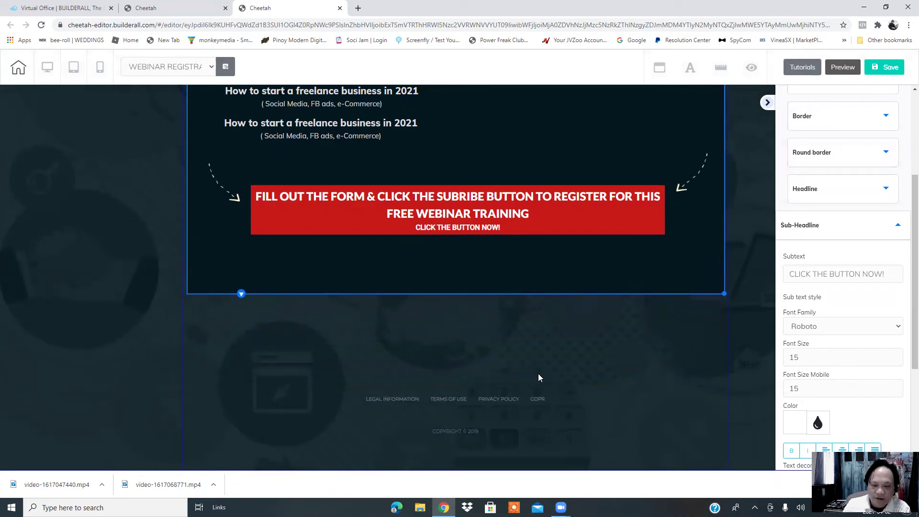
drag(509, 404, 526, 332)
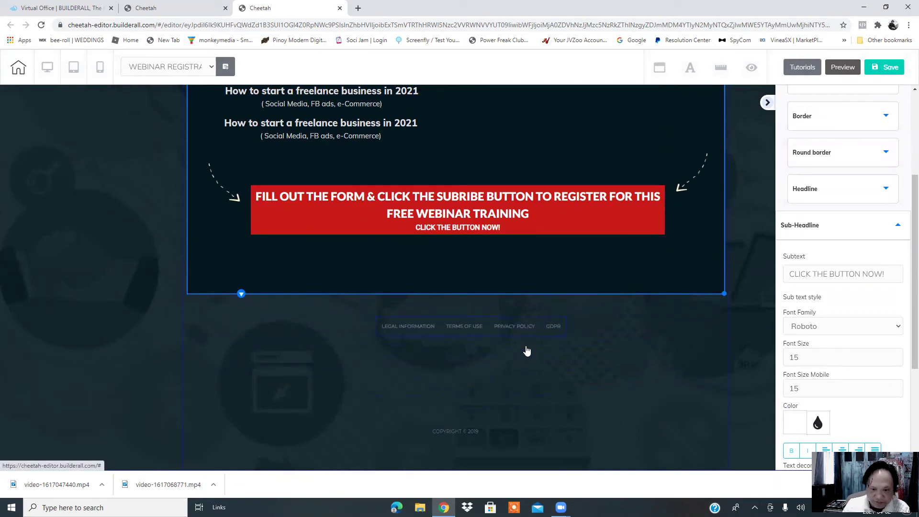
drag(477, 440, 501, 365)
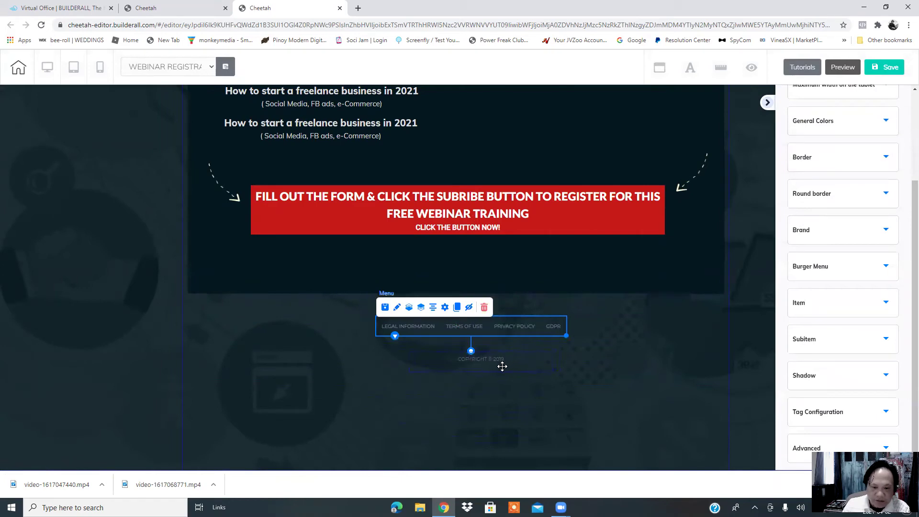
click(481, 468)
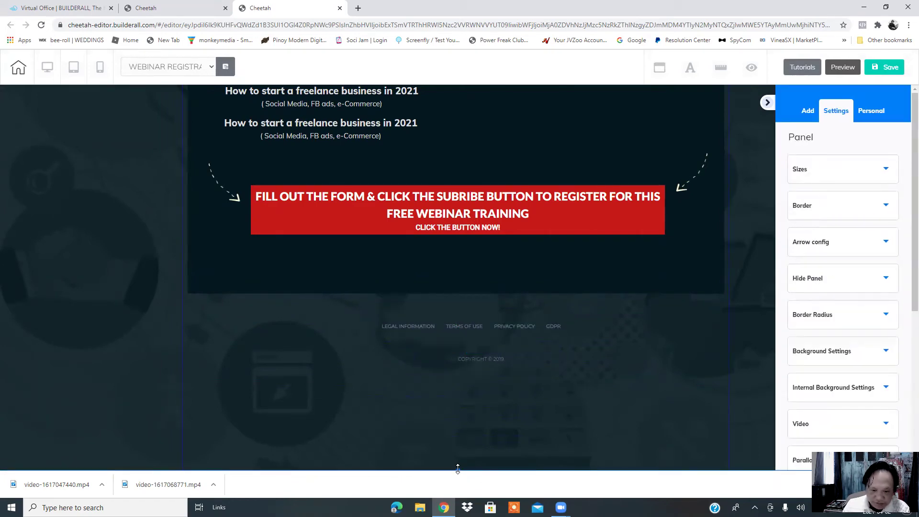
scroll(469, 419, up, 3)
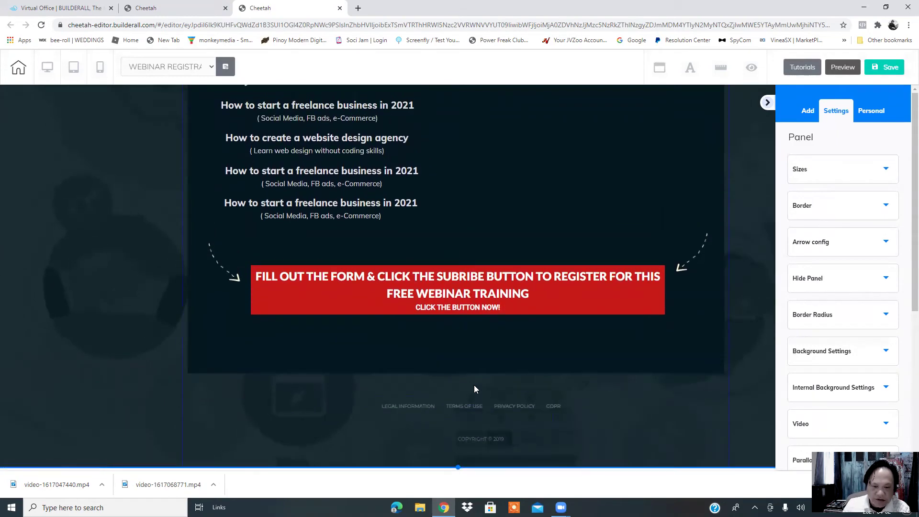
Step: Save the webinar registration page and publish the site
scroll(324, 391, up, 5)
scroll(449, 137, up, 5)
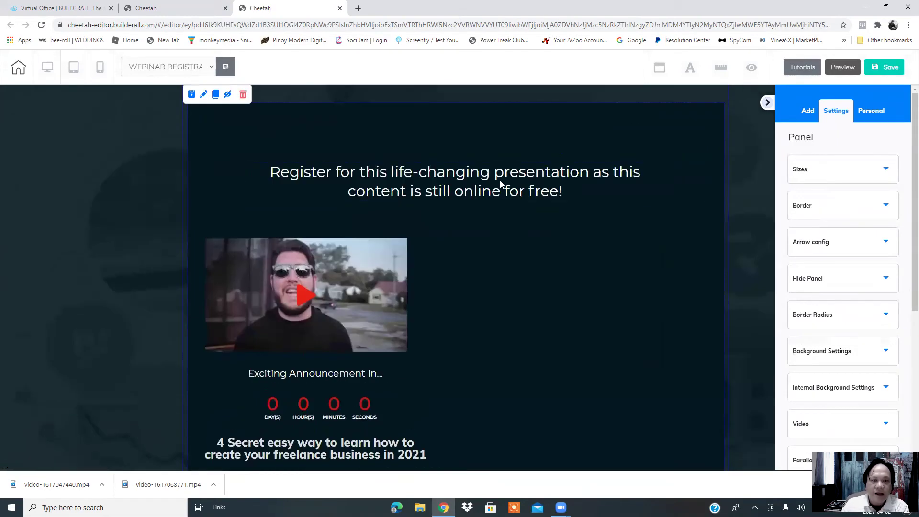
scroll(496, 190, down, 10)
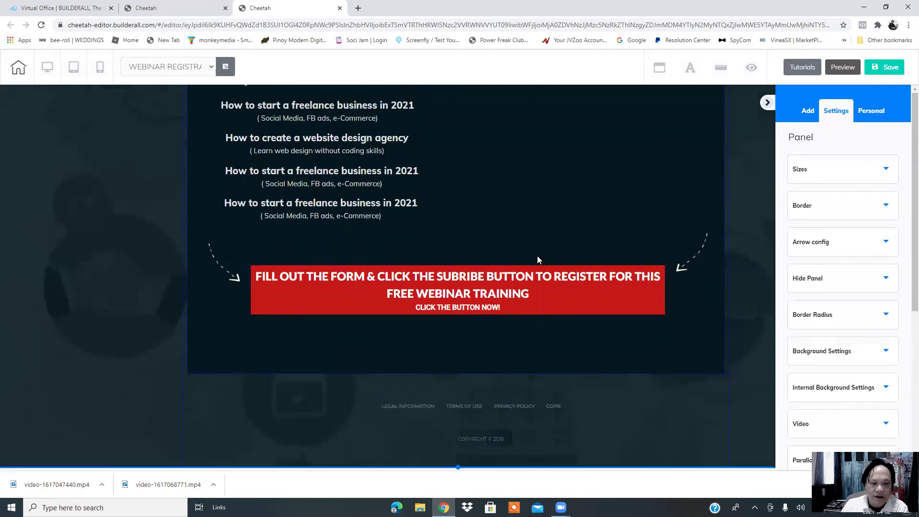
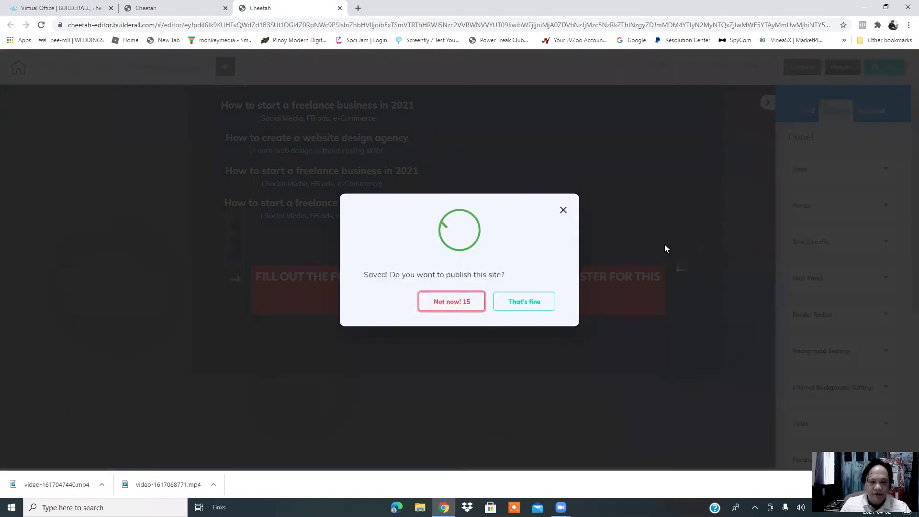
click(529, 304)
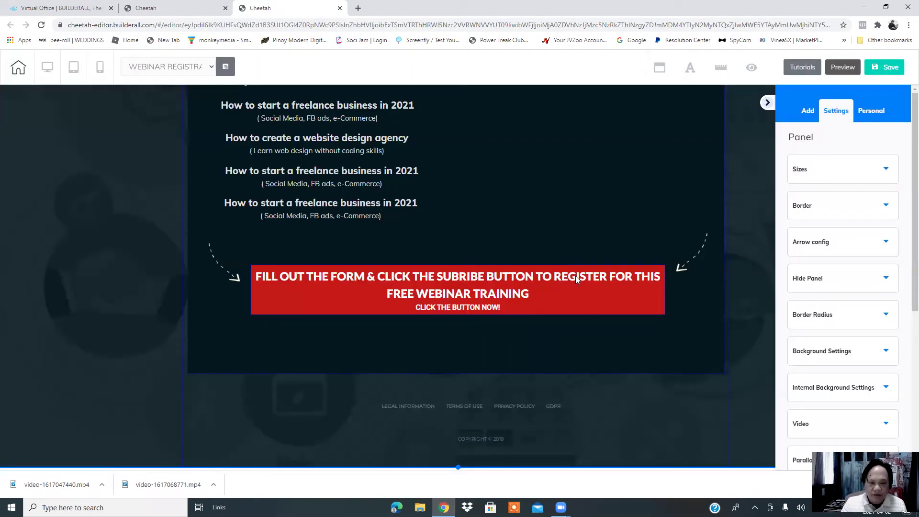
scroll(613, 386, up, 3)
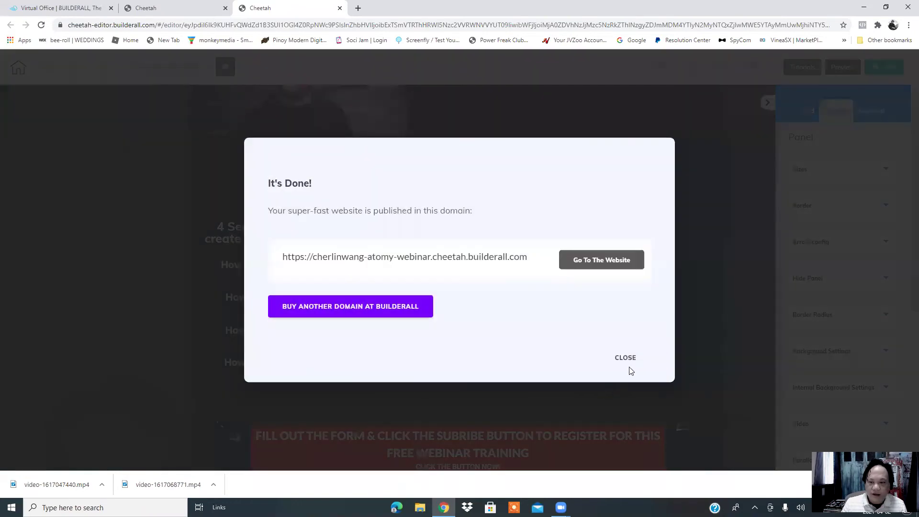
click(625, 358)
Step: Review the registration page's layout in the editor, from the headline and video down to the red button and footer
scroll(591, 267, up, 3)
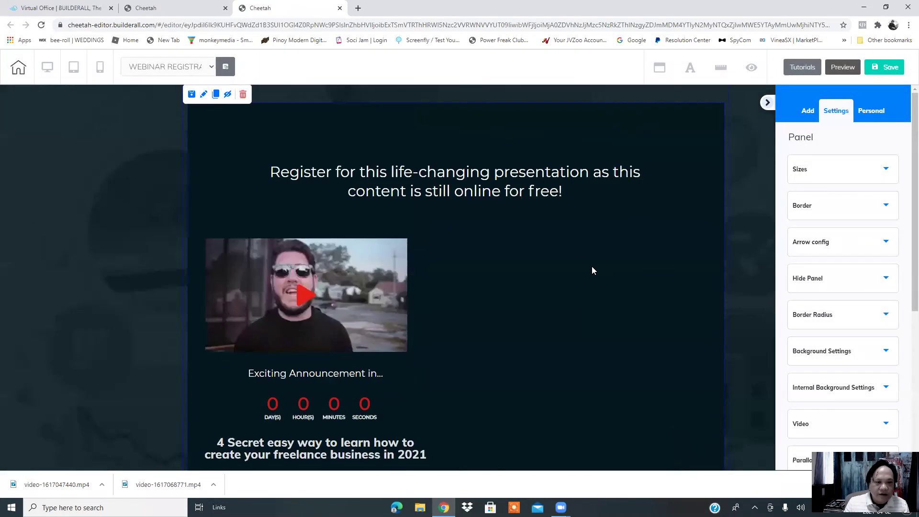
scroll(578, 272, down, 5)
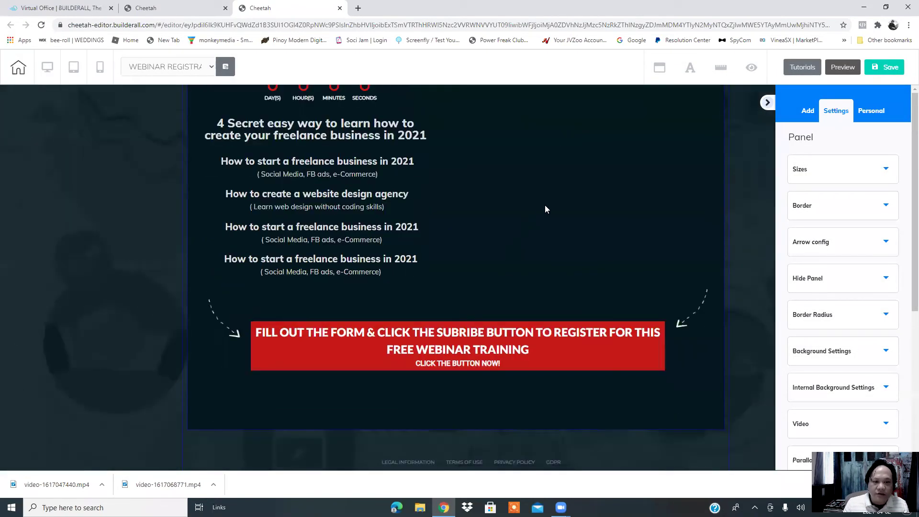
scroll(535, 220, up, 3)
scroll(536, 191, down, 3)
scroll(531, 185, up, 3)
scroll(523, 182, up, 1)
scroll(531, 188, down, 3)
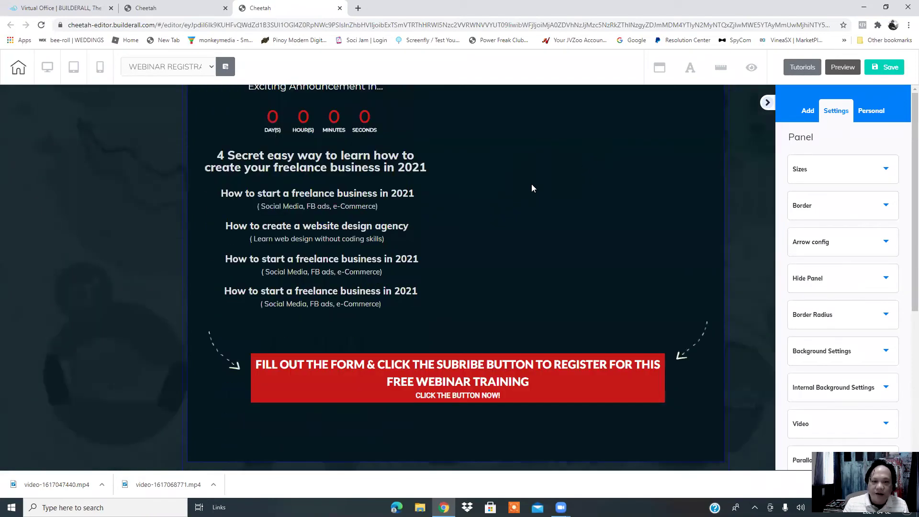
scroll(536, 160, up, 2)
scroll(511, 118, down, 3)
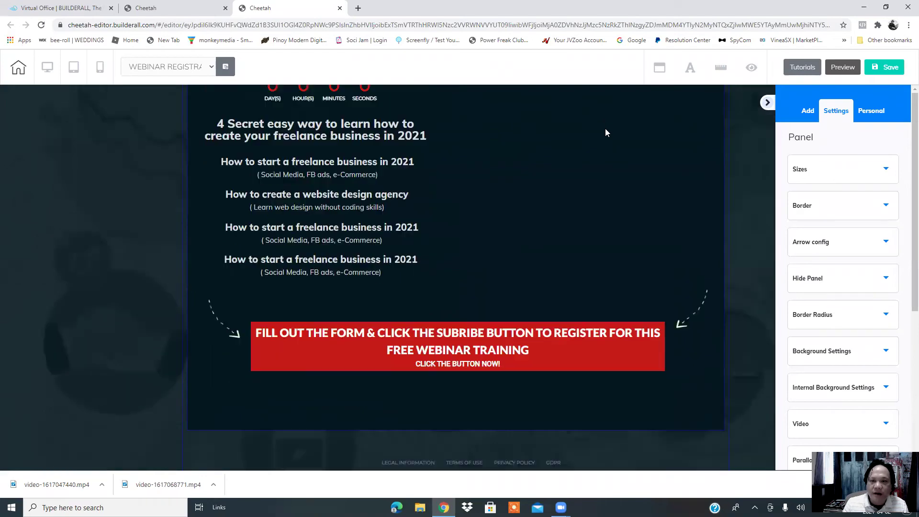
scroll(556, 165, up, 5)
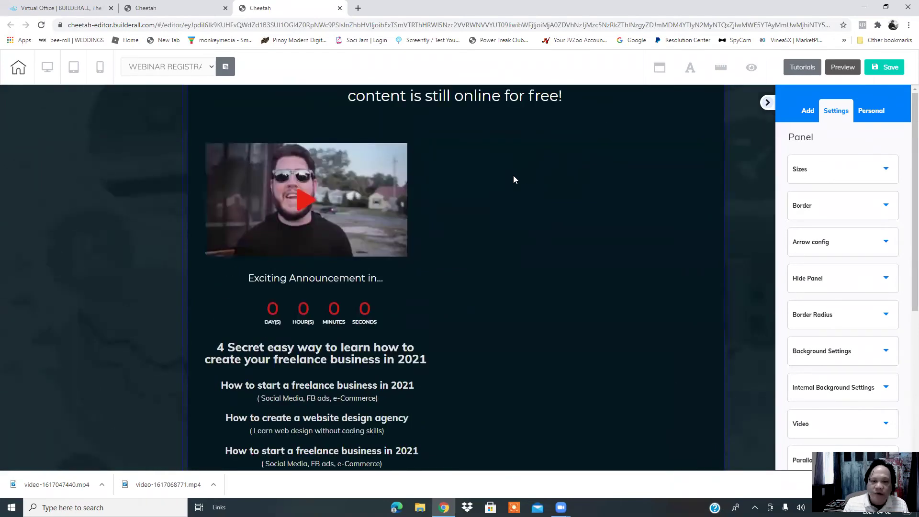
scroll(589, 185, down, 3)
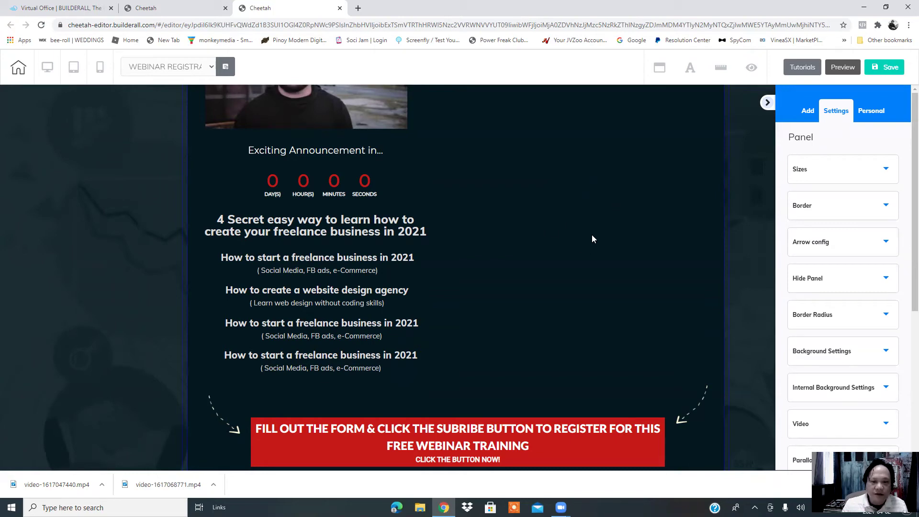
scroll(598, 239, down, 3)
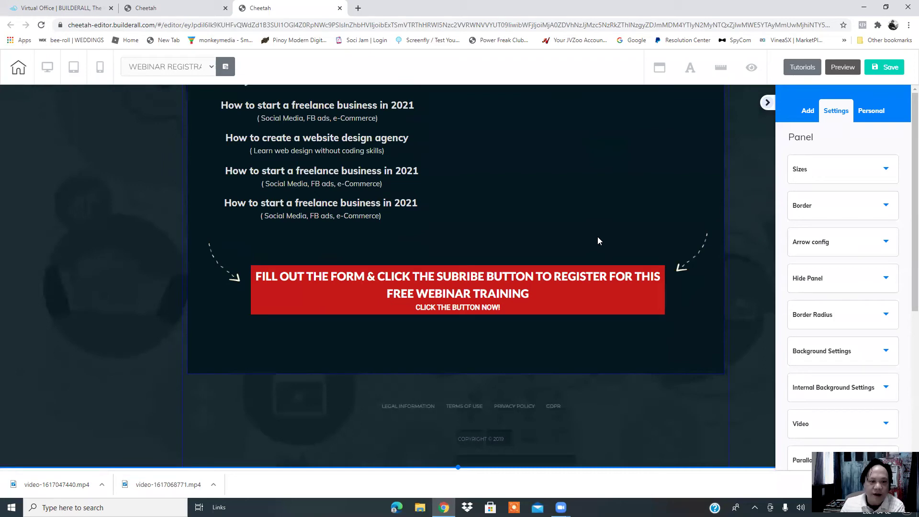
Step: Save the registration page again and republish the site
click(889, 72)
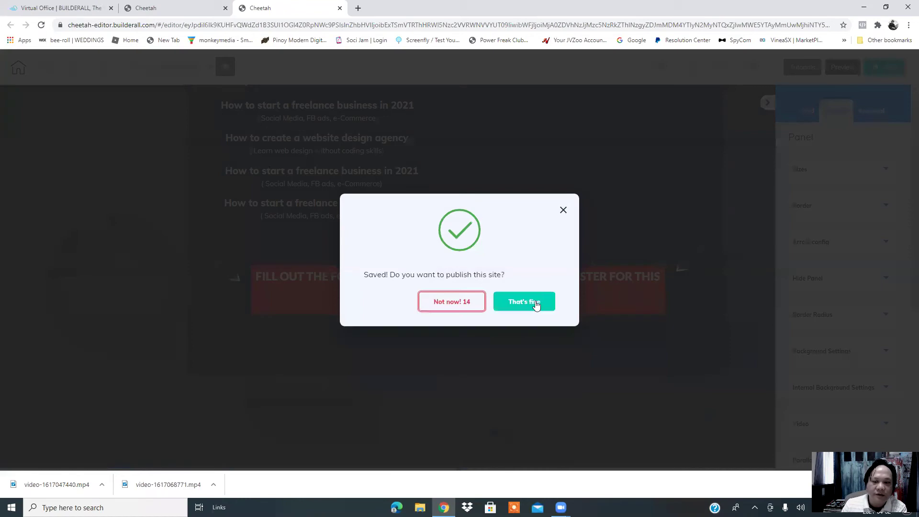
click(536, 305)
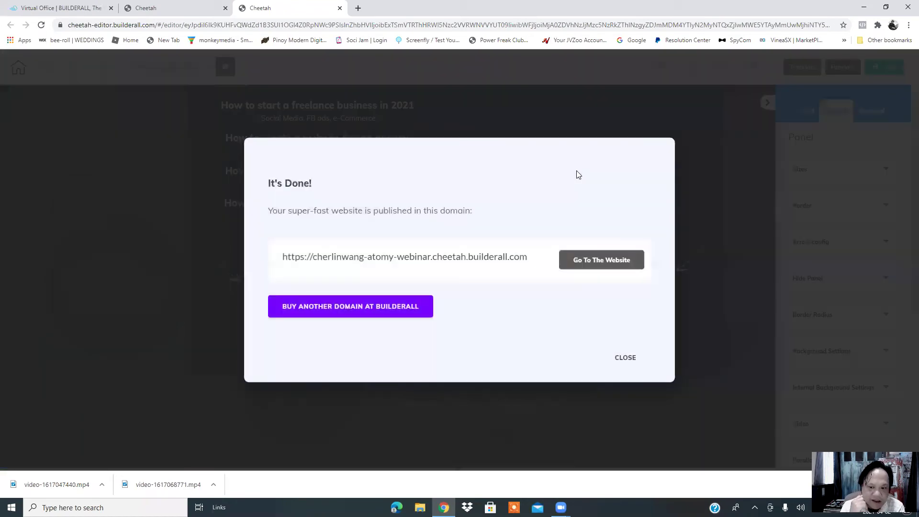
click(623, 359)
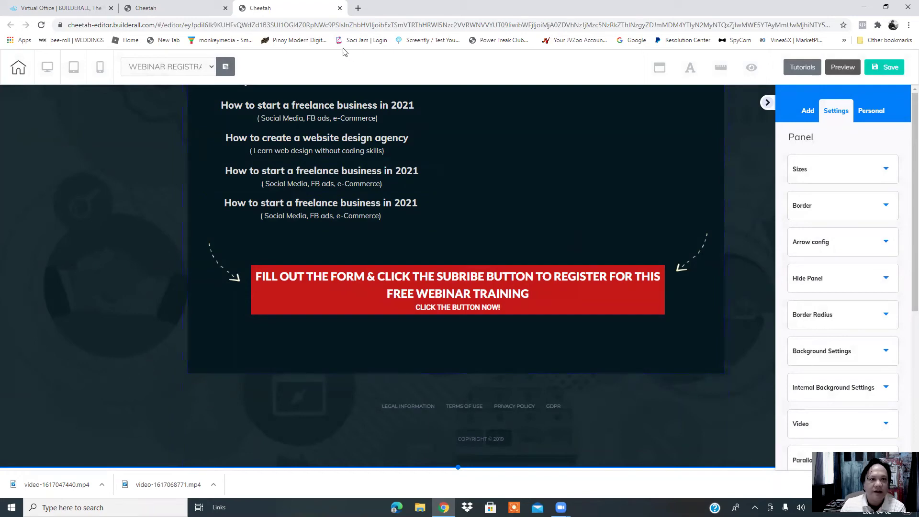
Step: Close the page editor, open the webinar registration page's live version from the site's page list, and reload it
click(340, 8)
click(516, 82)
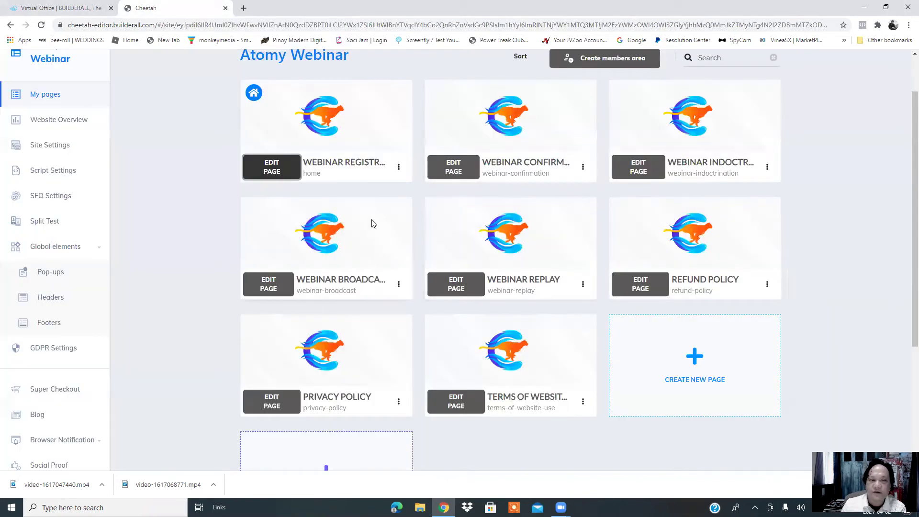
click(399, 170)
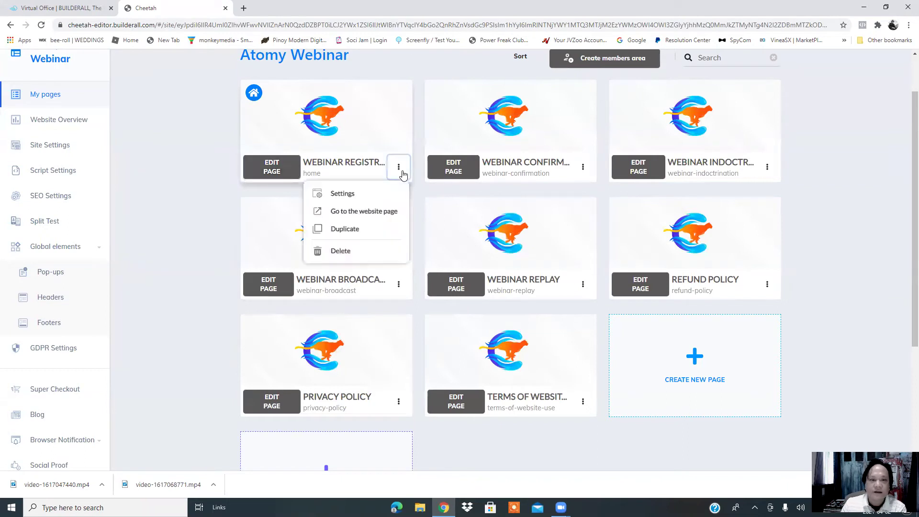
click(369, 213)
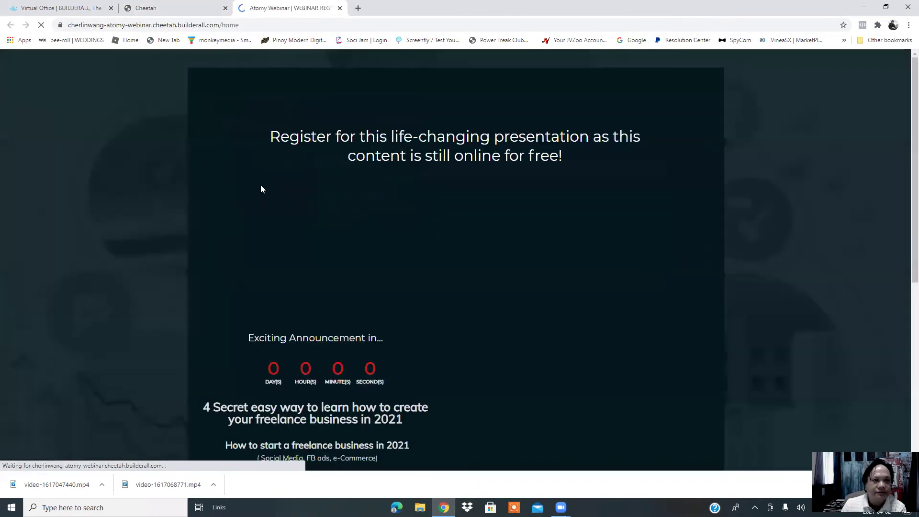
click(41, 27)
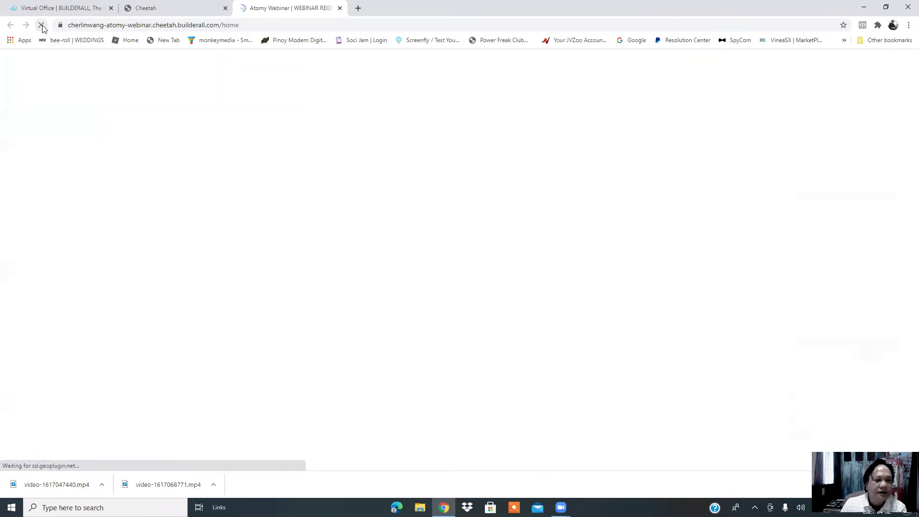
Step: Examine the published registration page's video, countdown, topic texts, red button with arrows, and footer
scroll(529, 248, down, 1)
scroll(529, 248, down, 5)
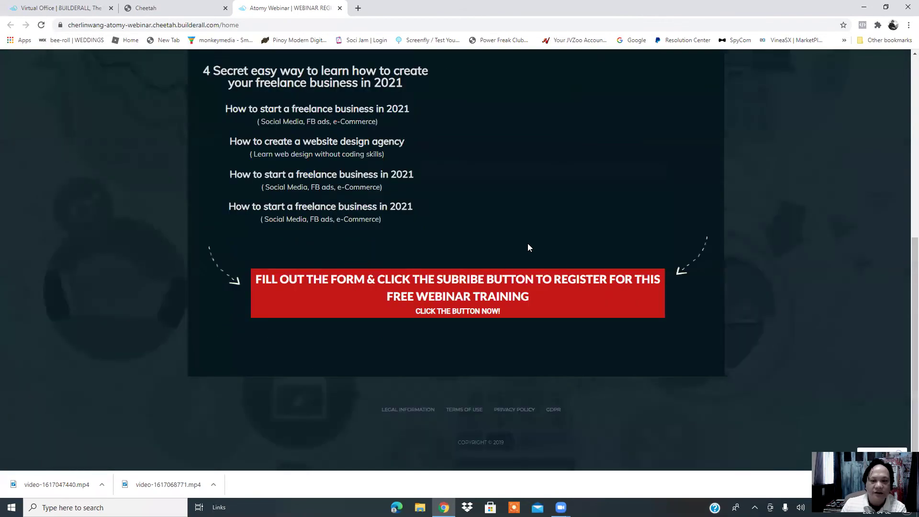
scroll(524, 249, up, 4)
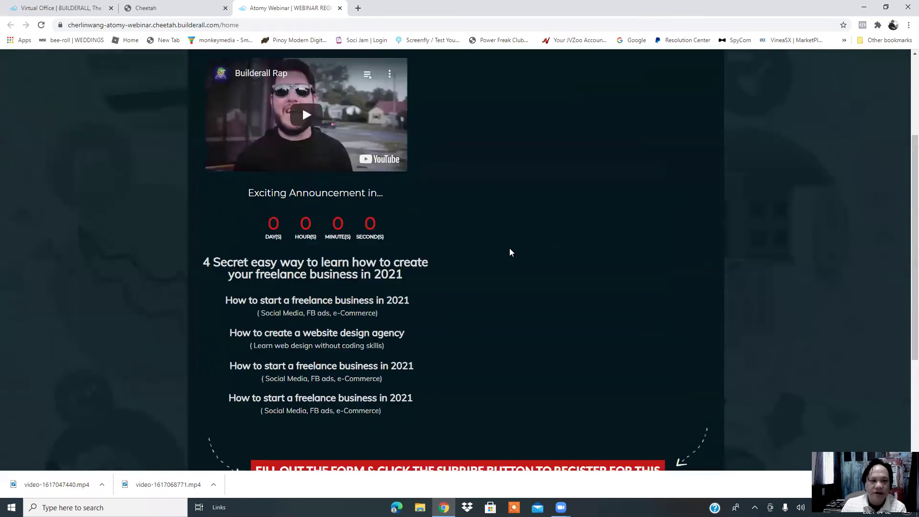
scroll(514, 254, up, 3)
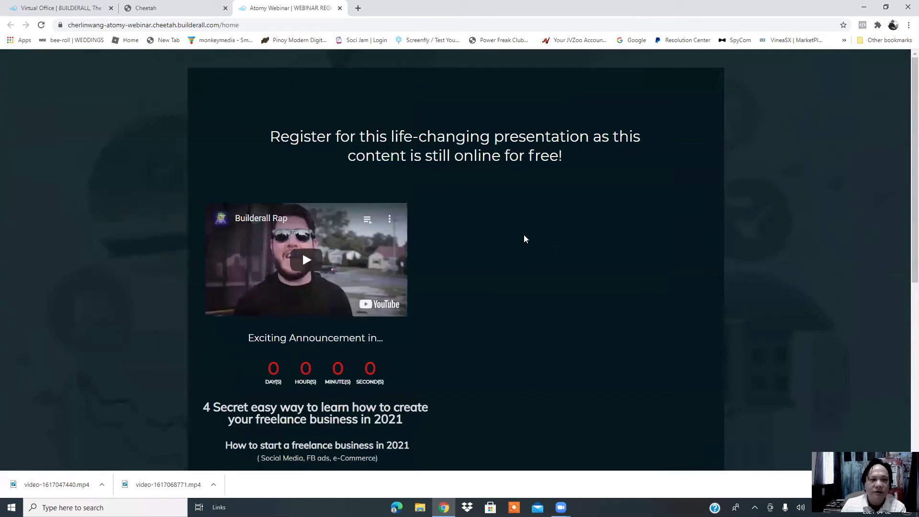
scroll(550, 254, down, 6)
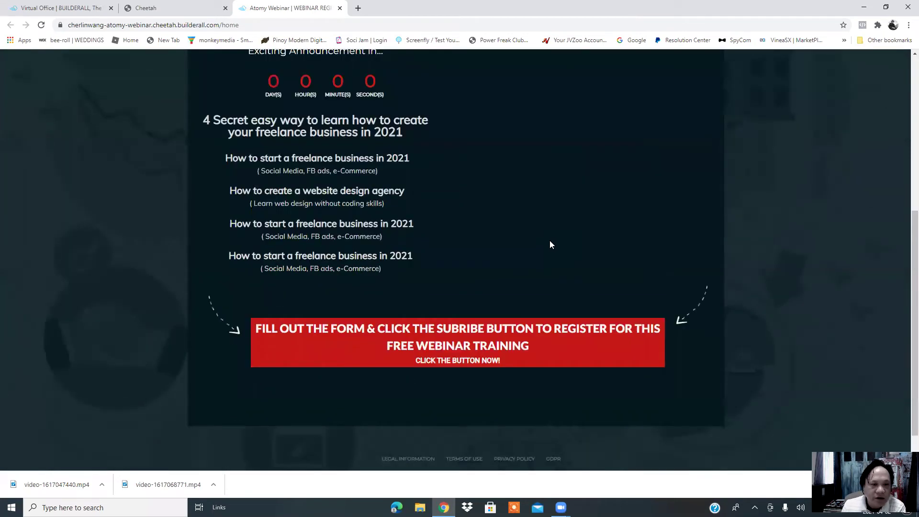
scroll(553, 237, down, 1)
scroll(555, 223, up, 5)
scroll(559, 217, down, 3)
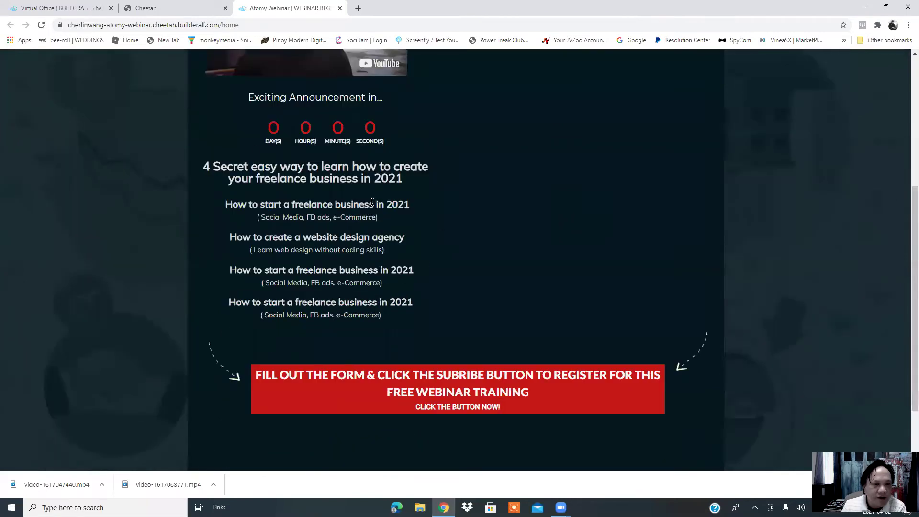
scroll(438, 227, up, 3)
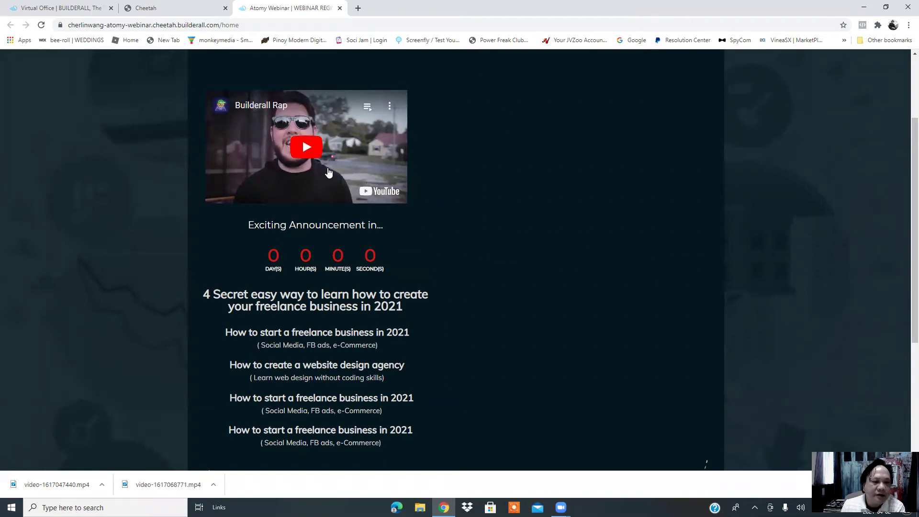
scroll(303, 74, down, 2)
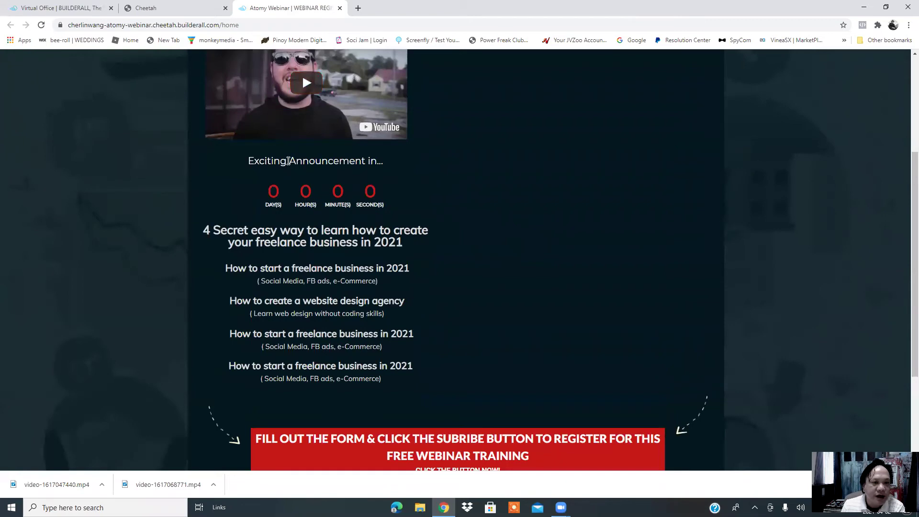
scroll(313, 165, down, 1)
scroll(422, 211, down, 2)
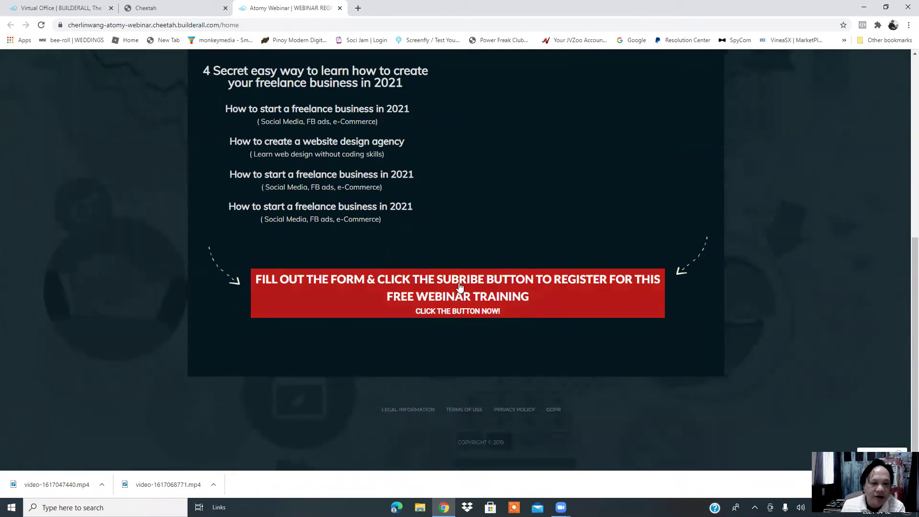
scroll(430, 231, up, 2)
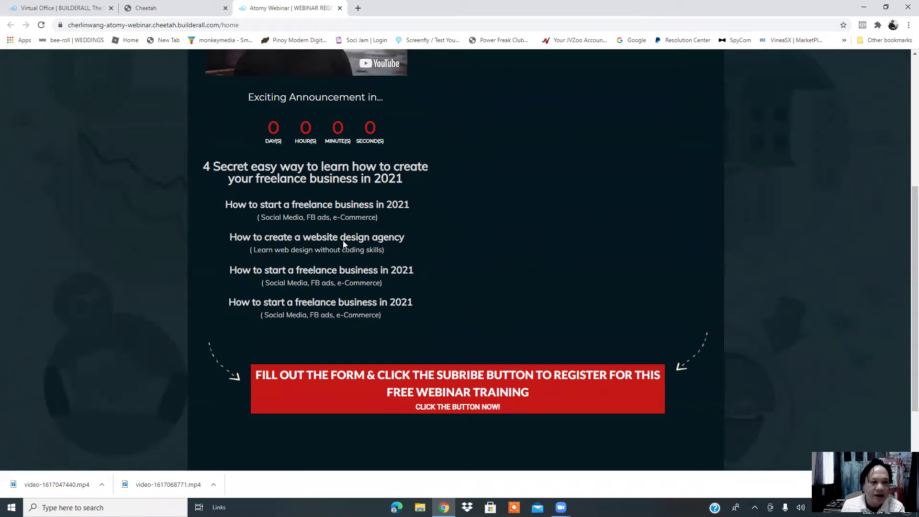
Step: Recheck the live registration page's spacing between the video, countdown, topic list and red button, finishing at the headline
scroll(439, 281, up, 3)
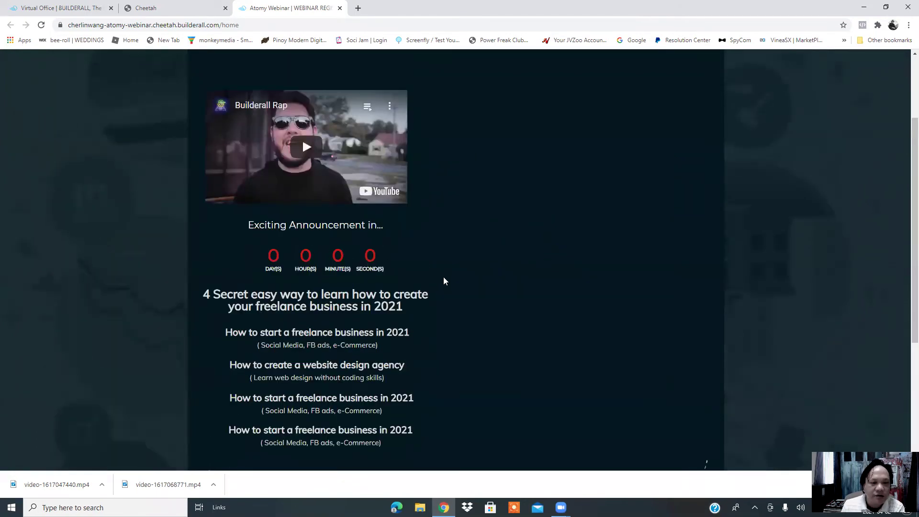
scroll(441, 283, down, 1)
scroll(442, 282, down, 2)
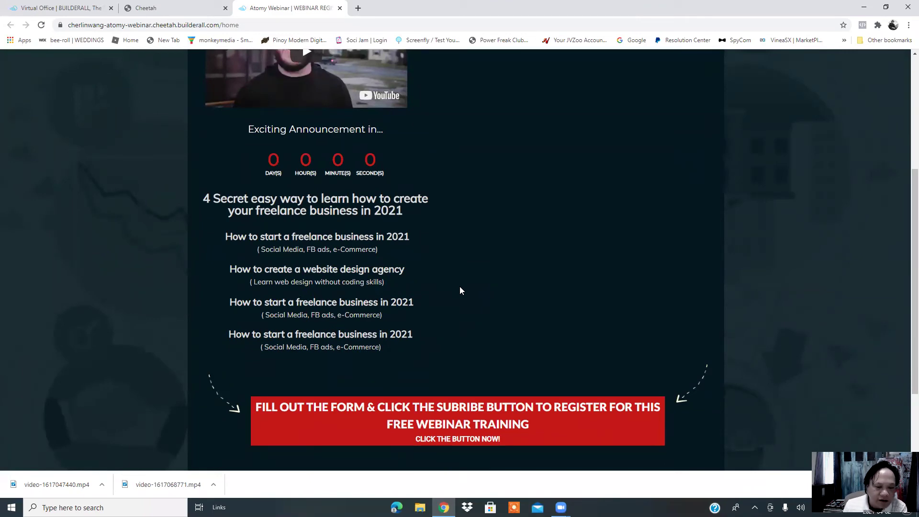
scroll(532, 223, up, 2)
scroll(550, 153, down, 5)
scroll(551, 168, up, 7)
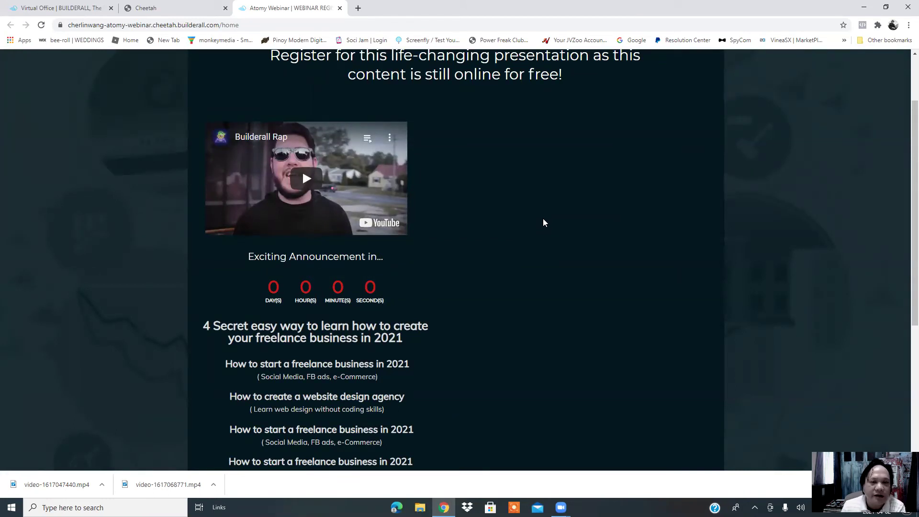
scroll(564, 235, up, 2)
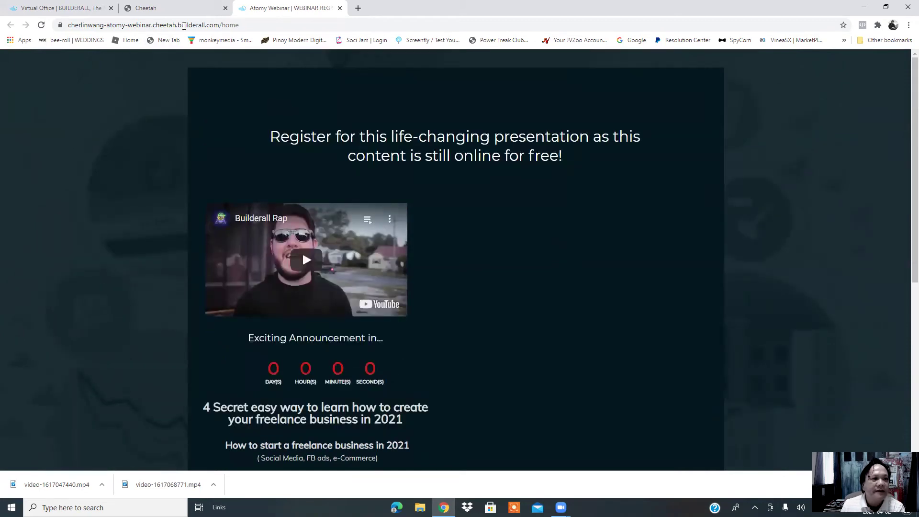
Step: Return to the Builderall Virtual Office and look through its tools for Video Hosting
click(183, 10)
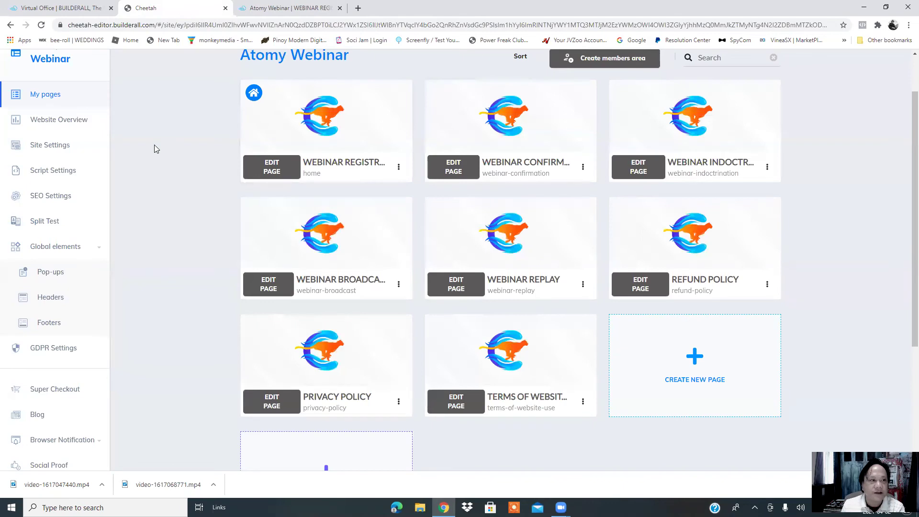
click(90, 10)
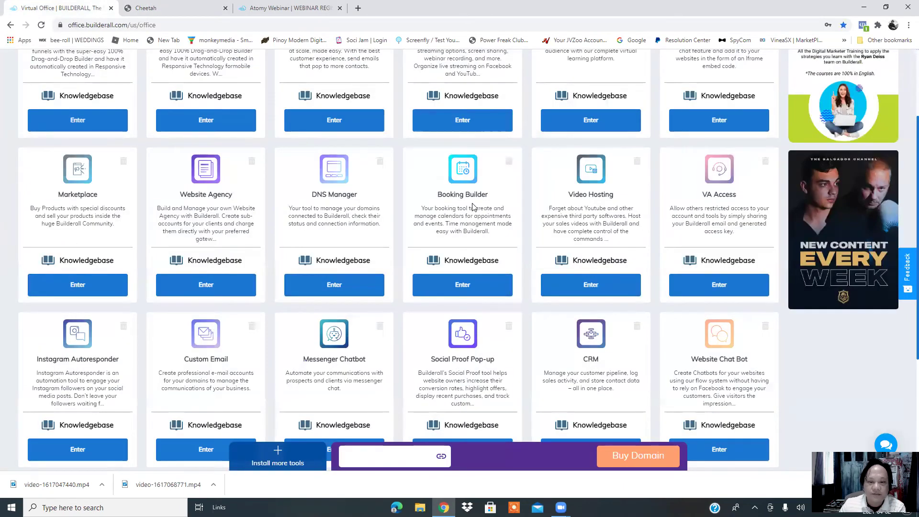
scroll(522, 232, down, 3)
scroll(518, 266, down, 1)
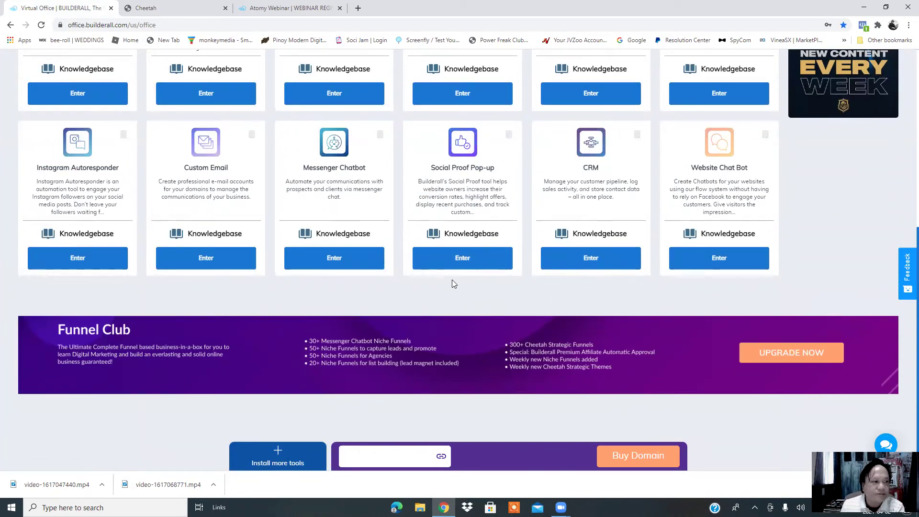
scroll(453, 284, up, 2)
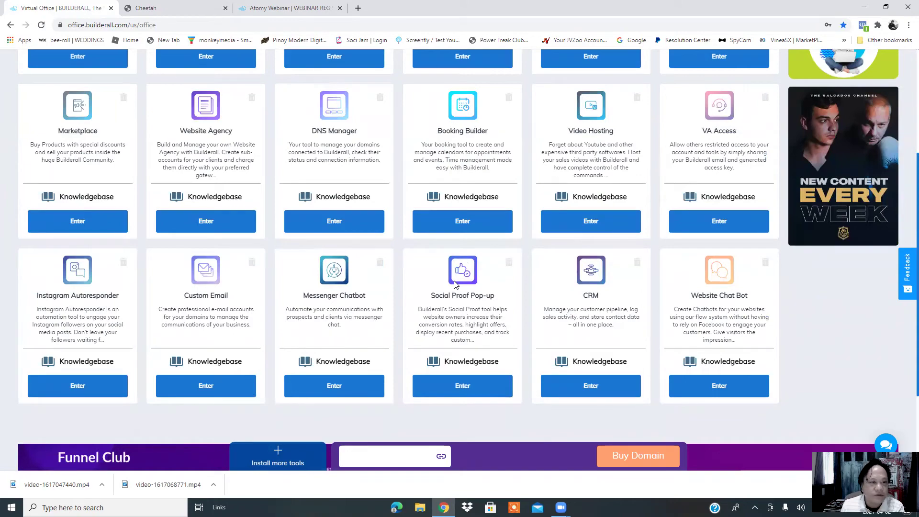
scroll(455, 283, up, 3)
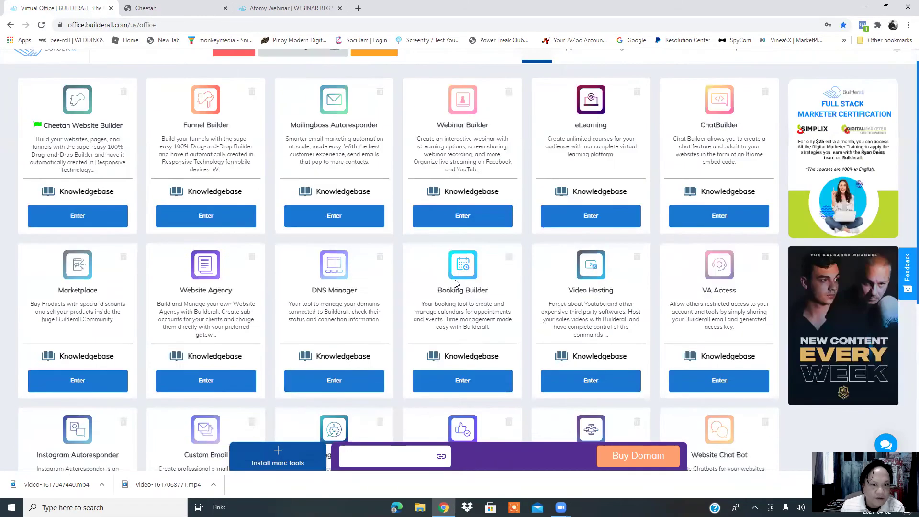
scroll(455, 283, down, 2)
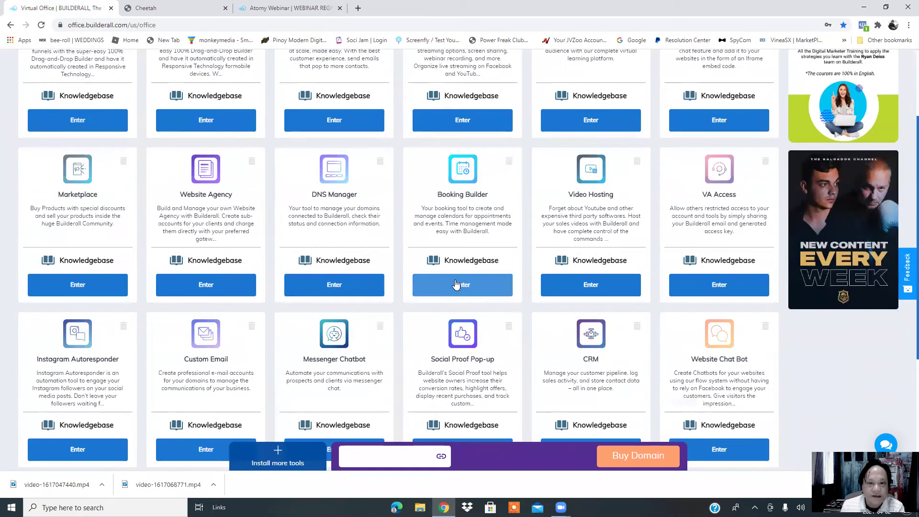
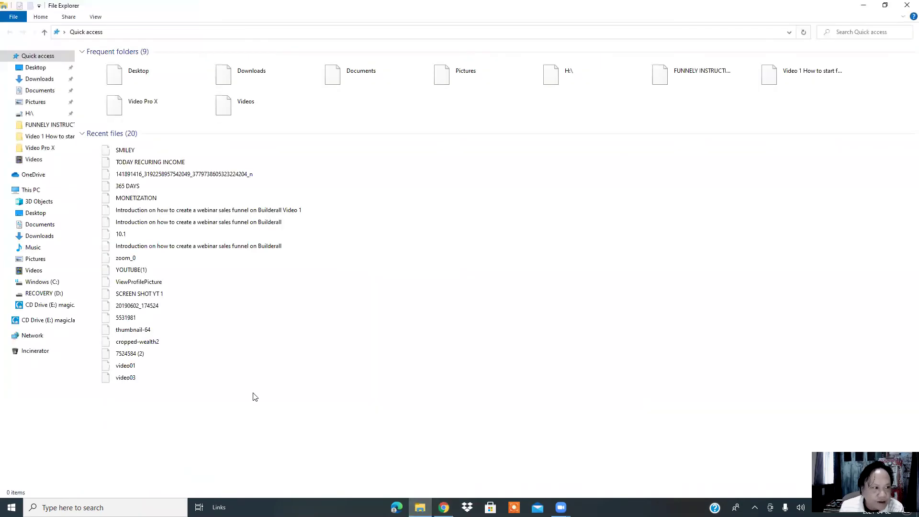
click(44, 84)
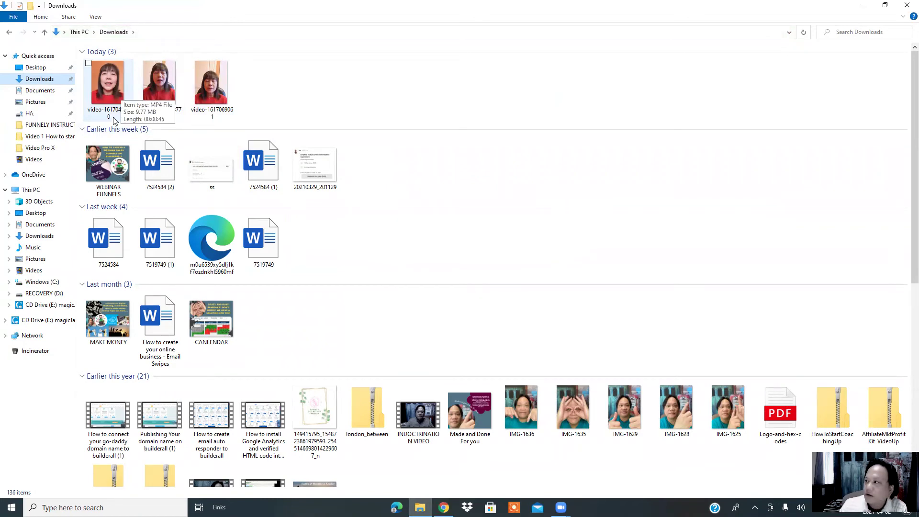
click(102, 80)
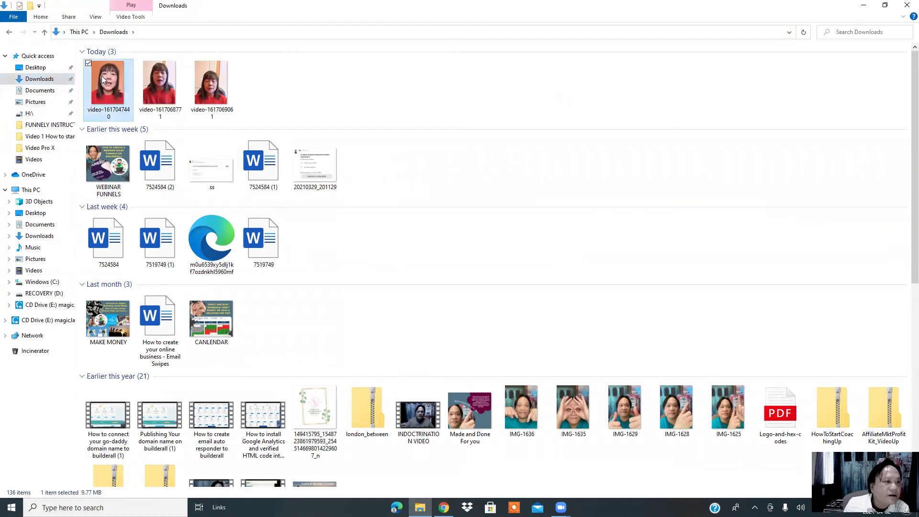
right_click(103, 80)
click(62, 85)
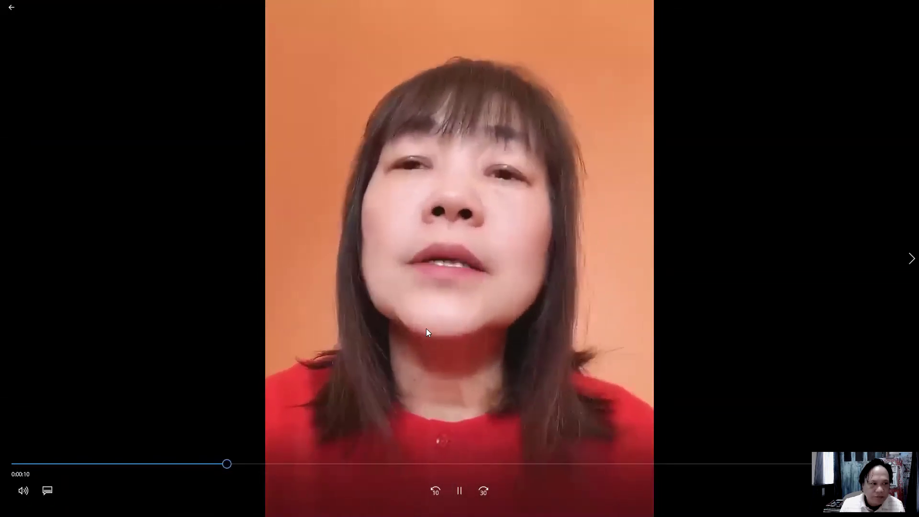
click(11, 7)
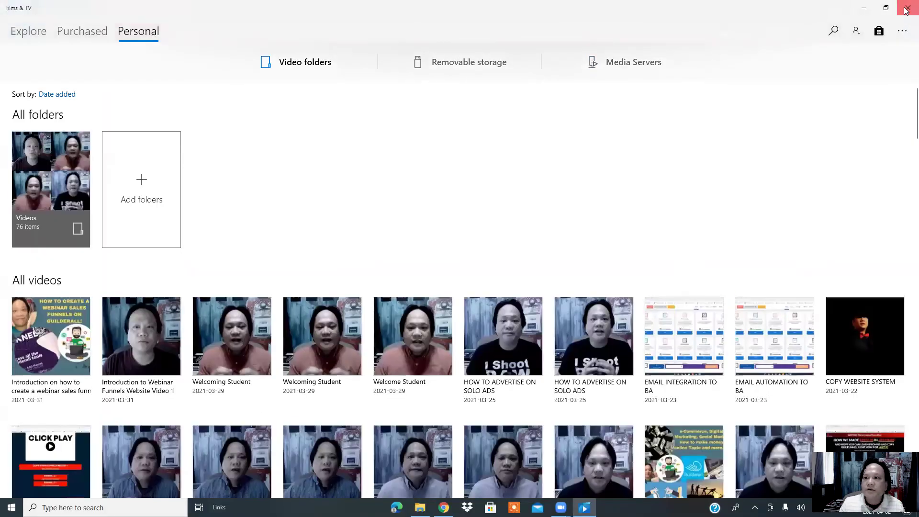
click(909, 8)
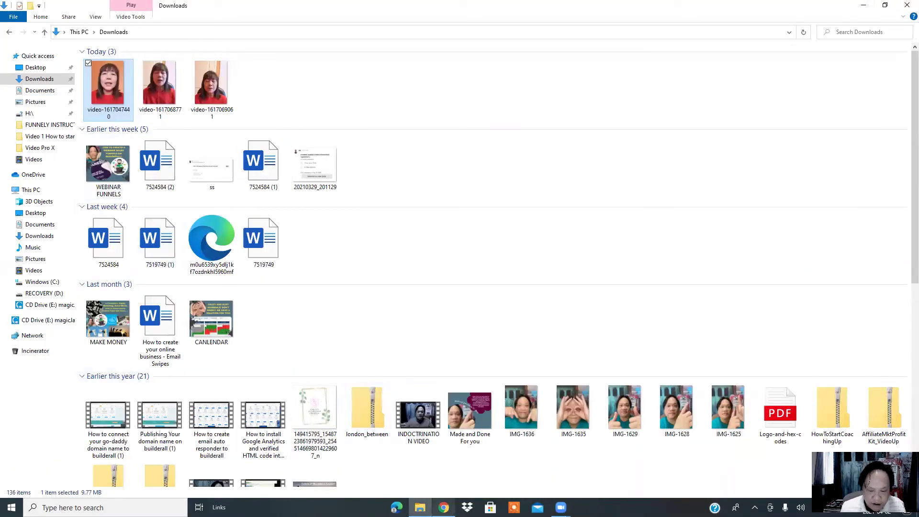
click(444, 508)
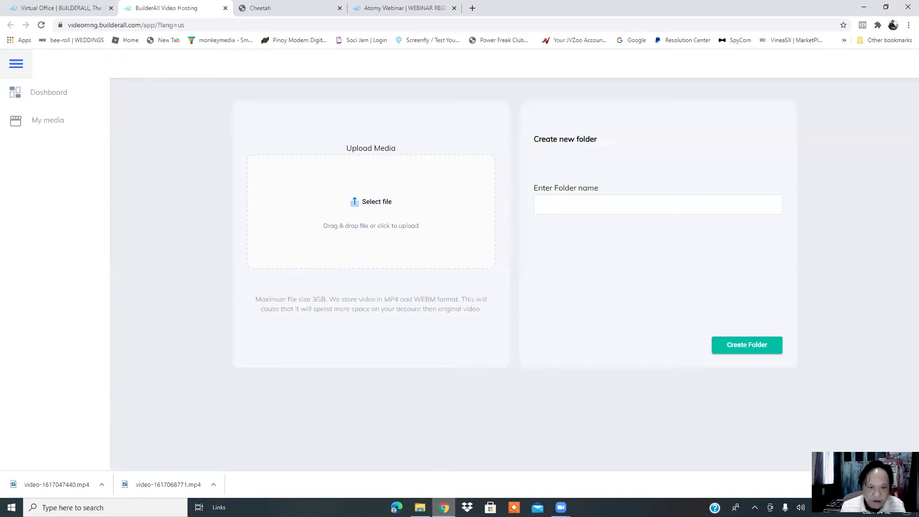
click(376, 205)
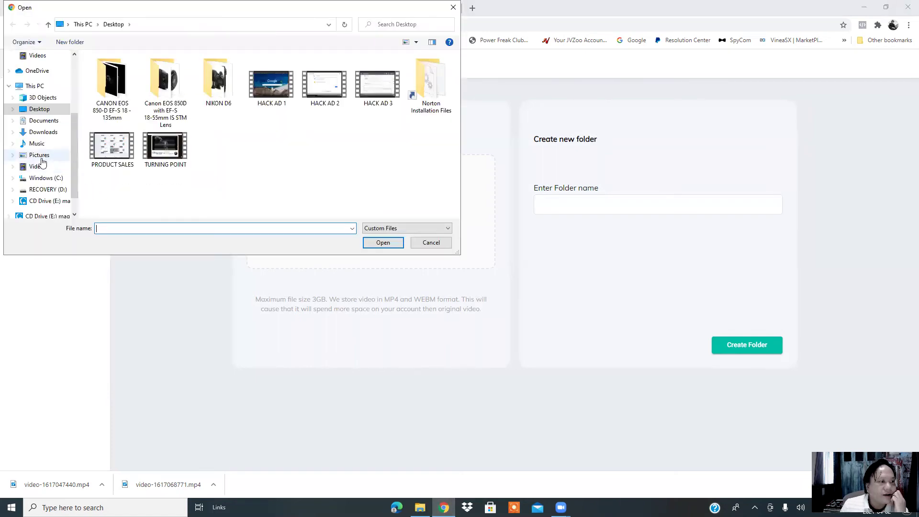
drag(75, 133, 88, 55)
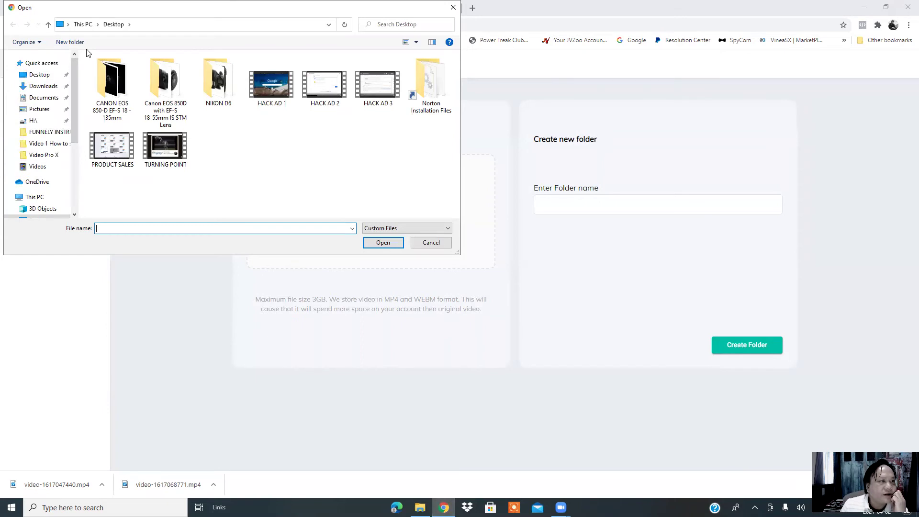
click(42, 87)
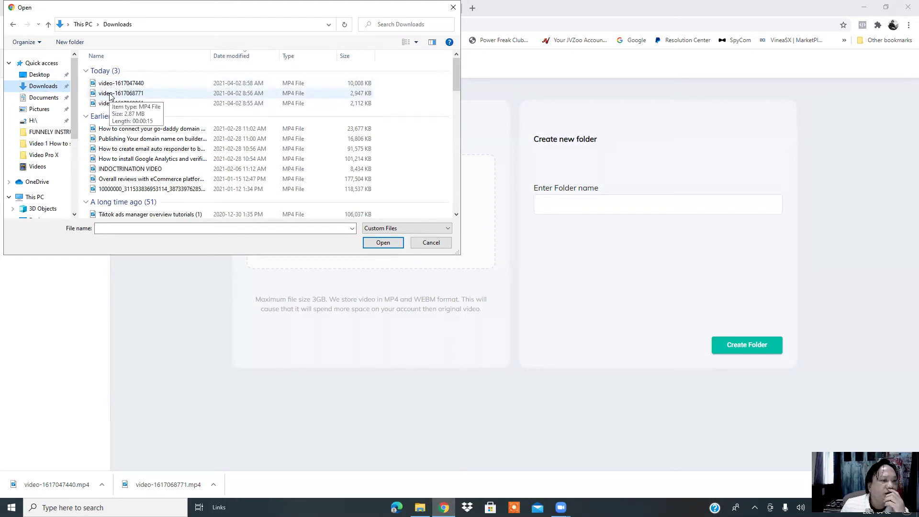
click(121, 82)
click(383, 243)
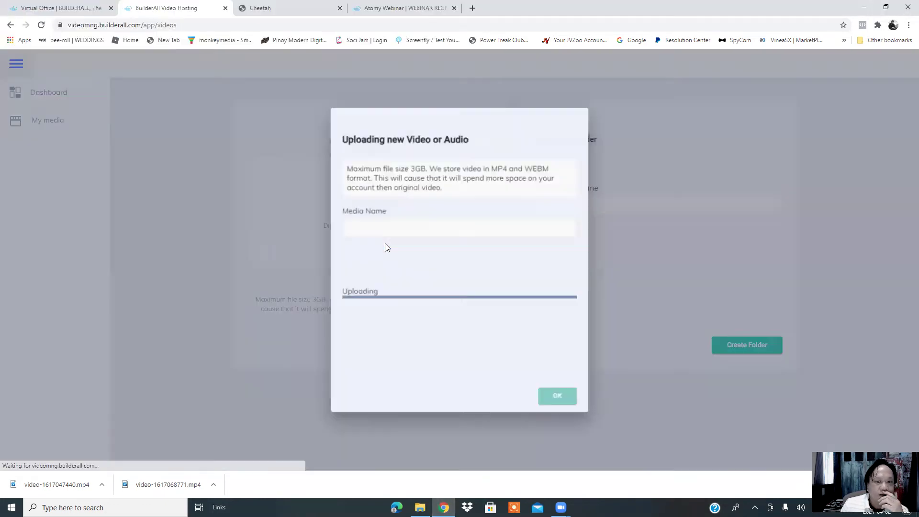
click(418, 222)
click(411, 224)
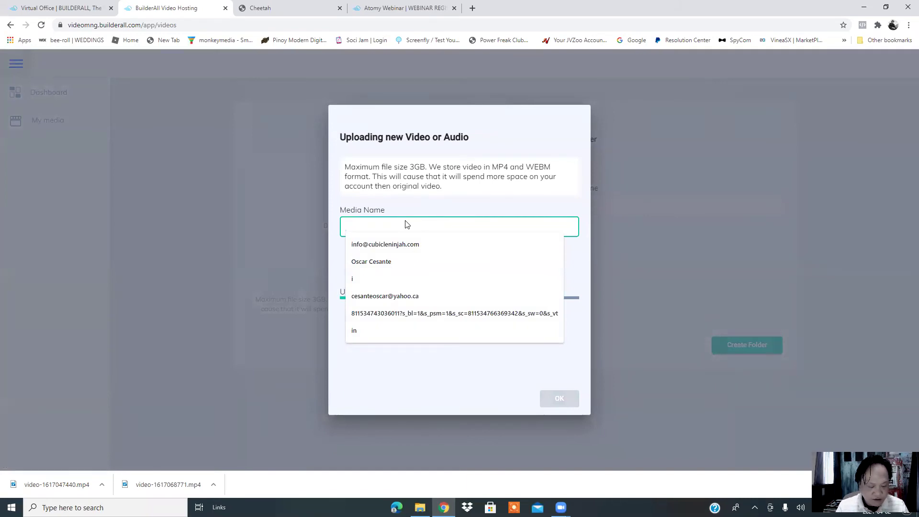
text(vIDEO)
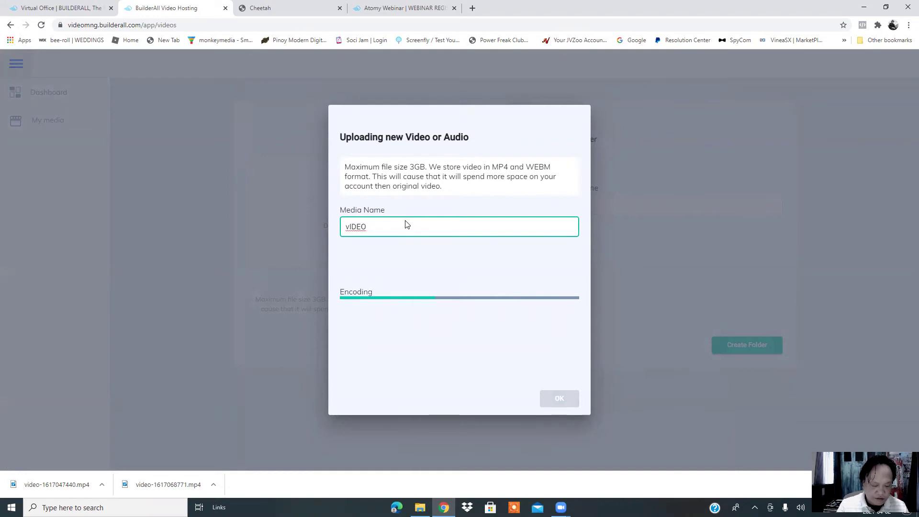
text( REG)
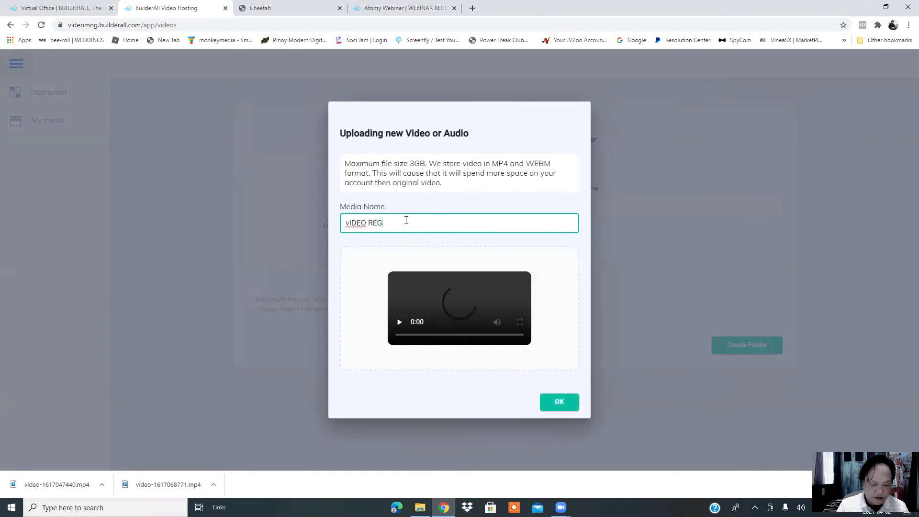
text(ISTRA)
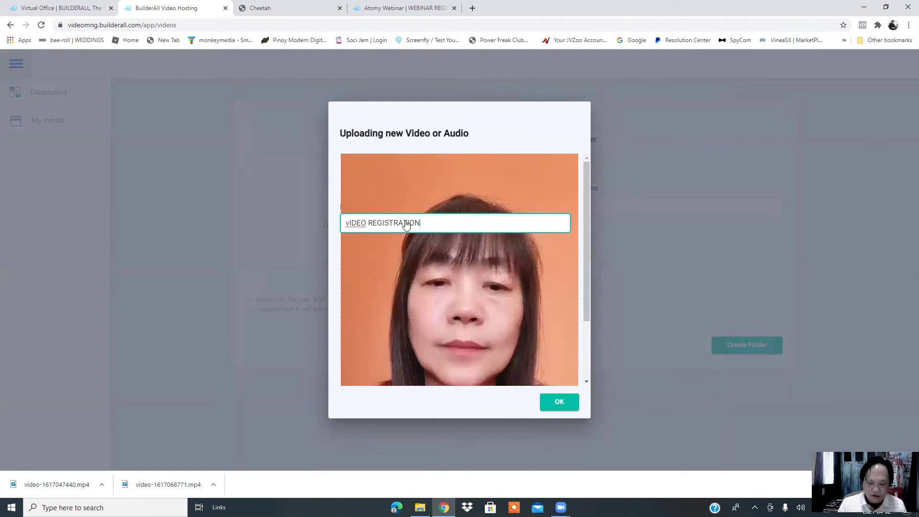
text(TIO)
key(BackSpace)
key(BackSpace)
key(BackSpace)
key(BackSpace)
key(BackSpace)
key(BackSpace)
key(BackSpace)
key(BackSpace)
key(BackSpace)
key(BackSpace)
key(BackSpace)
key(BackSpace)
key(BackSpace)
key(BackSpace)
key(BackSpace)
key(BackSpace)
key(BackSpace)
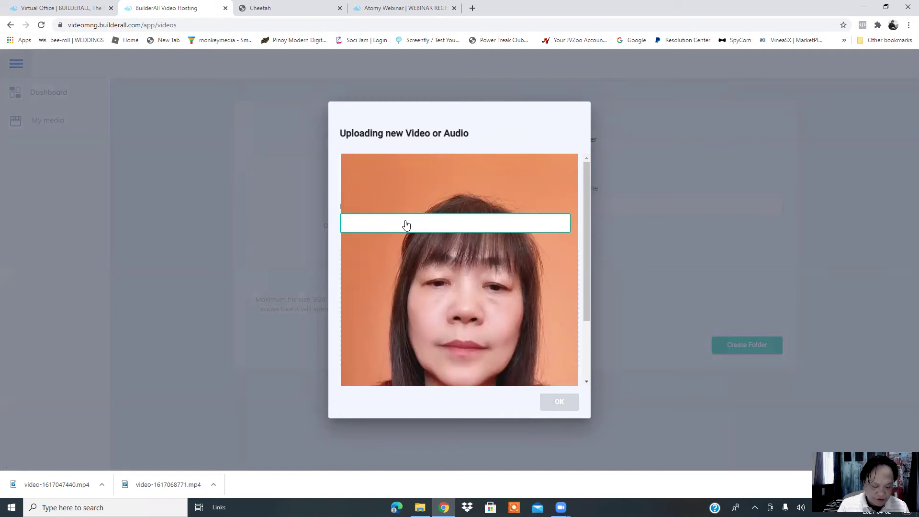
Step: Name the uploaded media "Registration Video" and confirm the upload, leaving no further file selected
text(Registration Video)
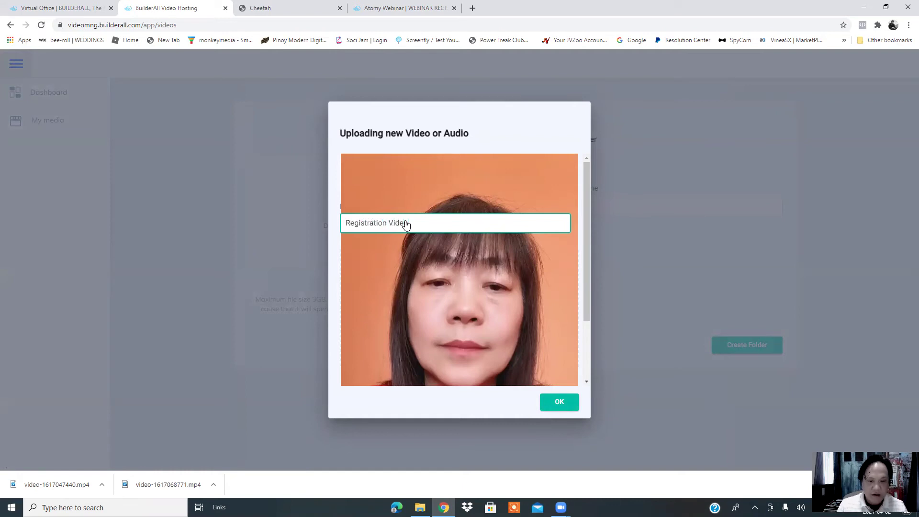
click(563, 406)
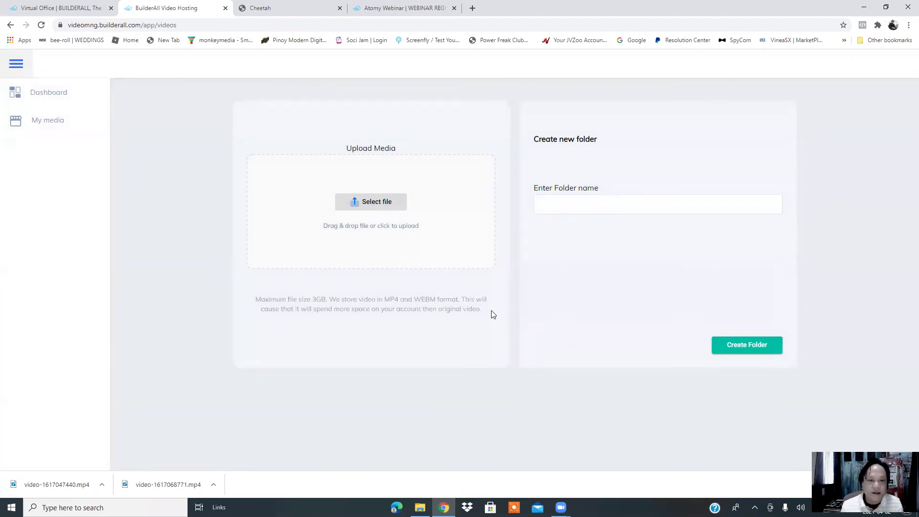
click(367, 212)
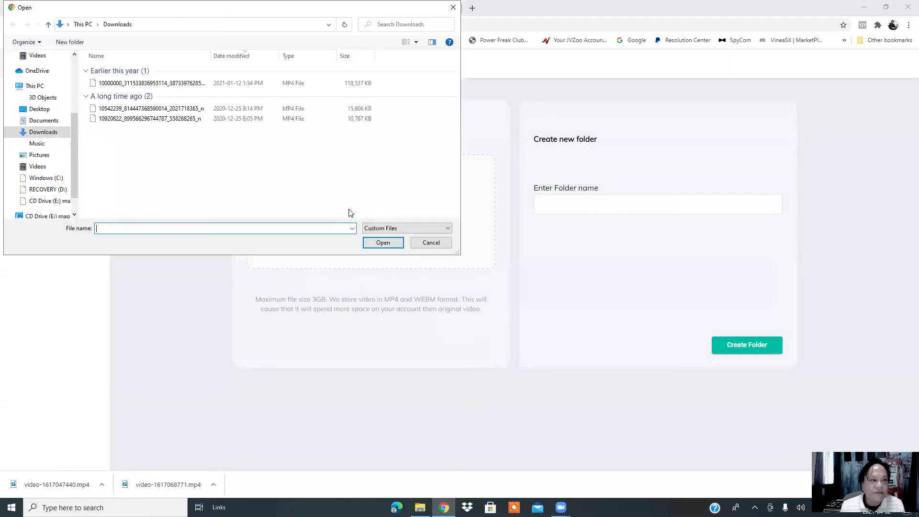
click(431, 242)
Step: Open the embed code options of Registration Video in the hosted media library
click(55, 123)
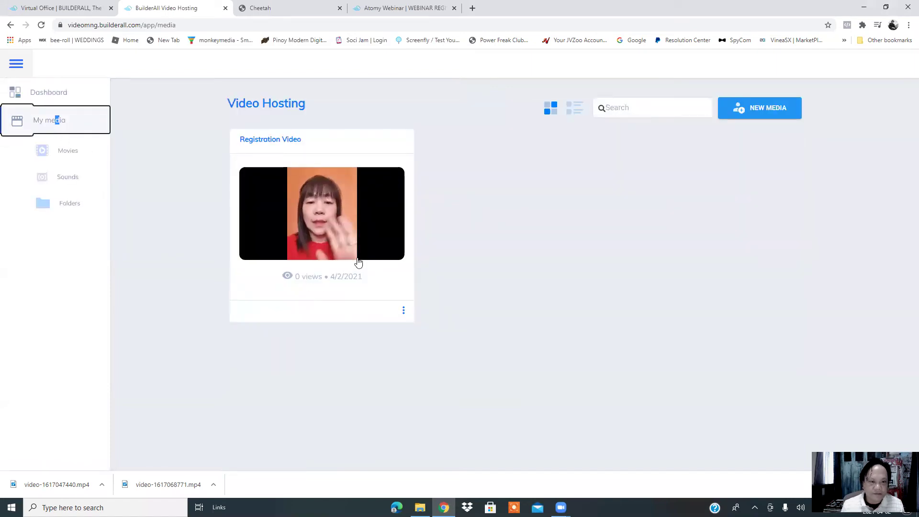
click(406, 320)
click(403, 312)
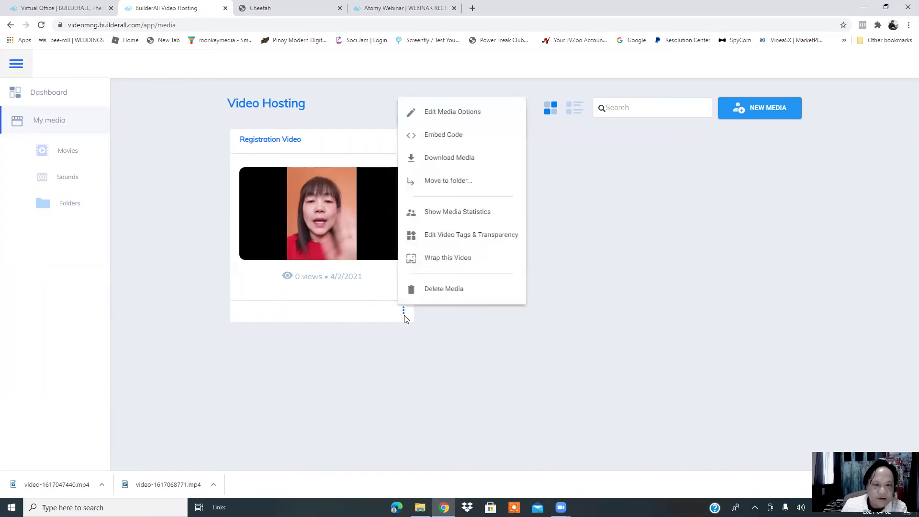
click(448, 138)
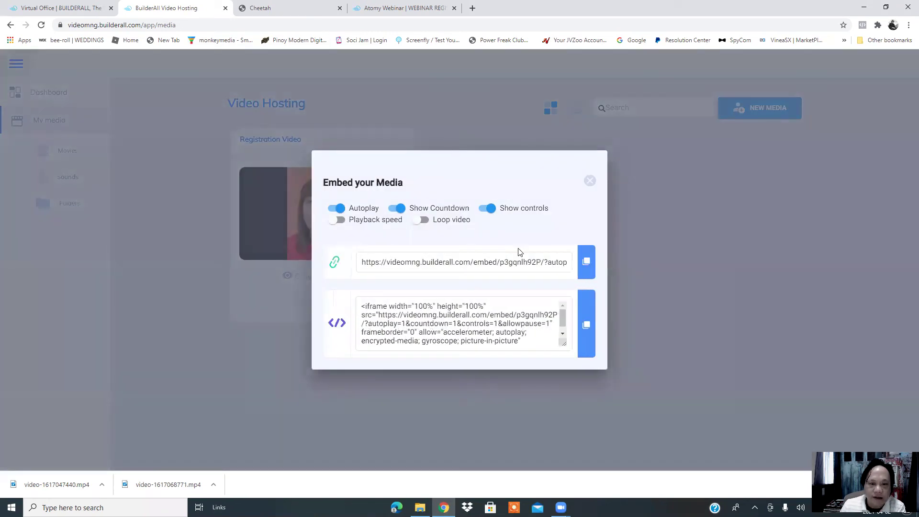
Step: Turn off Show controls, Allow Pause and Autoplay in the Registration Video's embed options
click(489, 210)
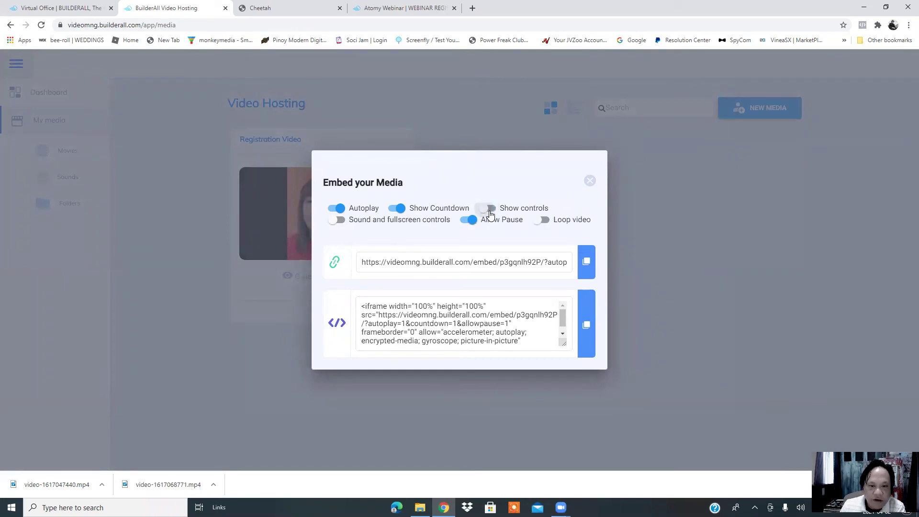
click(472, 223)
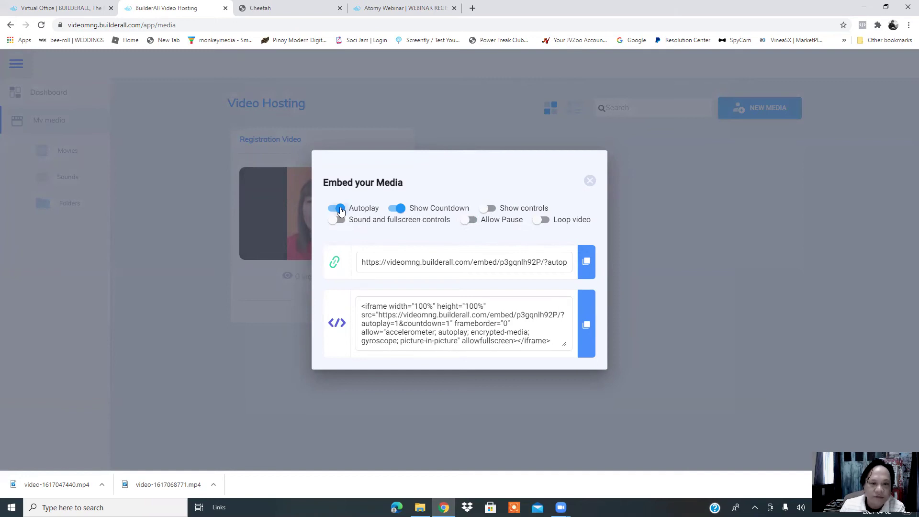
click(339, 209)
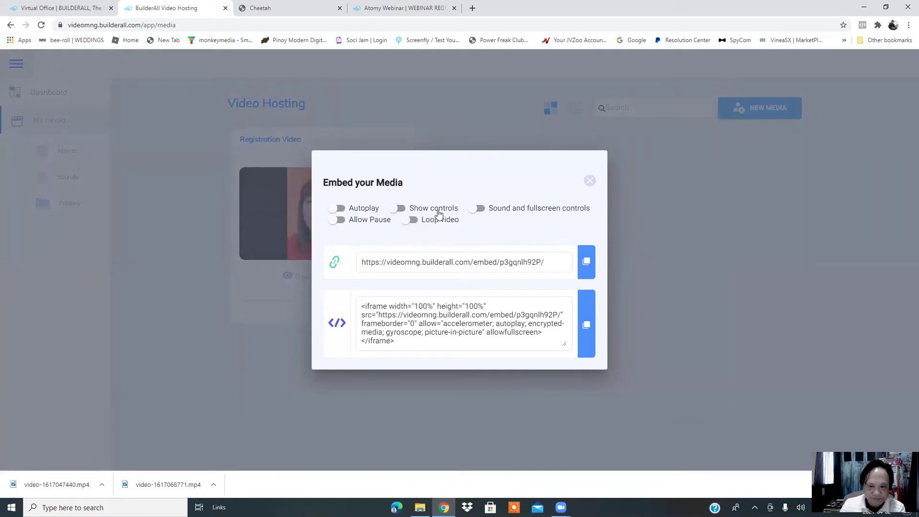
Step: Turn Show controls back on in the Registration Video's embed options and copy its iframe embed code
click(474, 210)
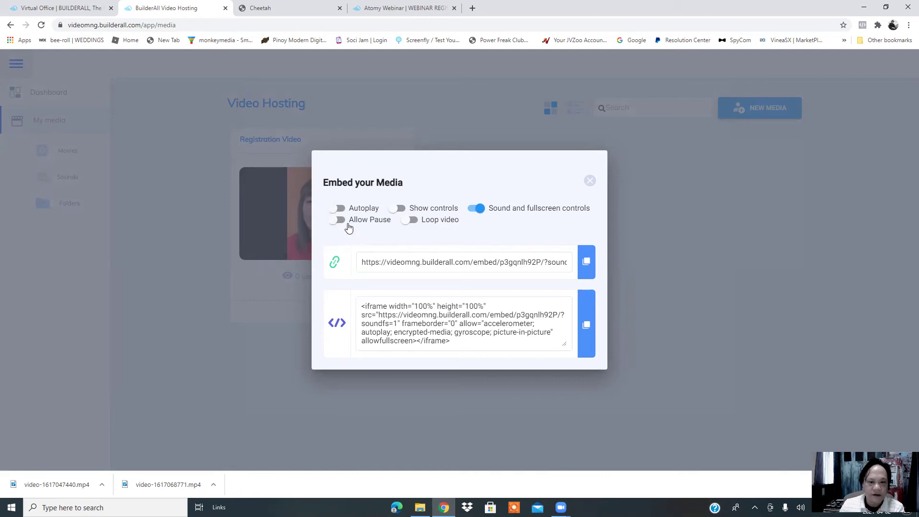
click(393, 212)
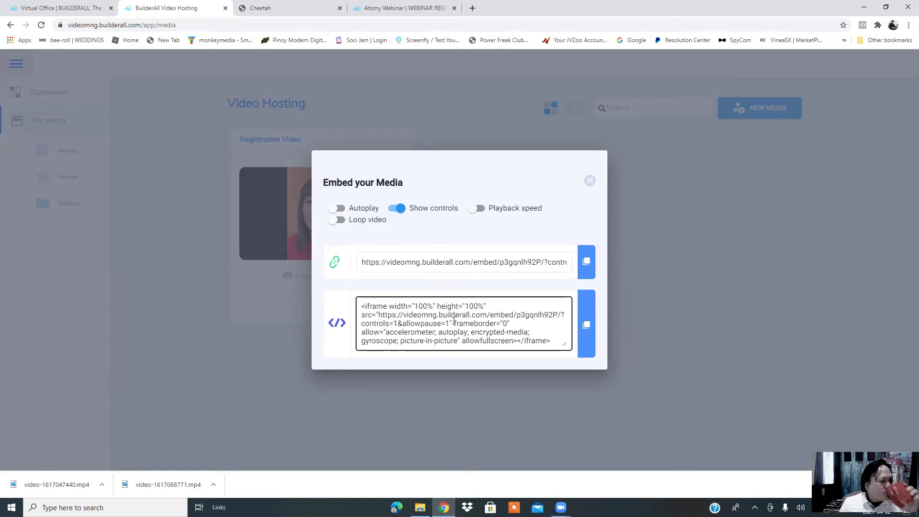
click(587, 329)
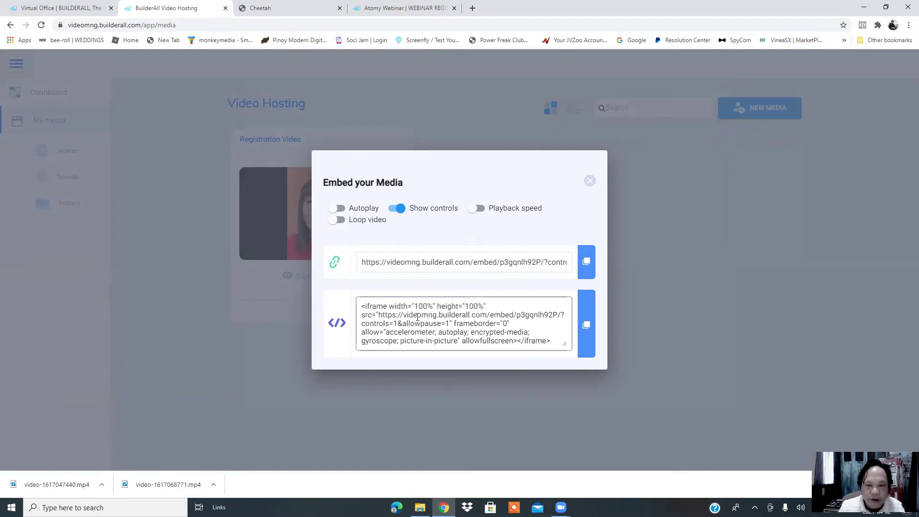
click(590, 329)
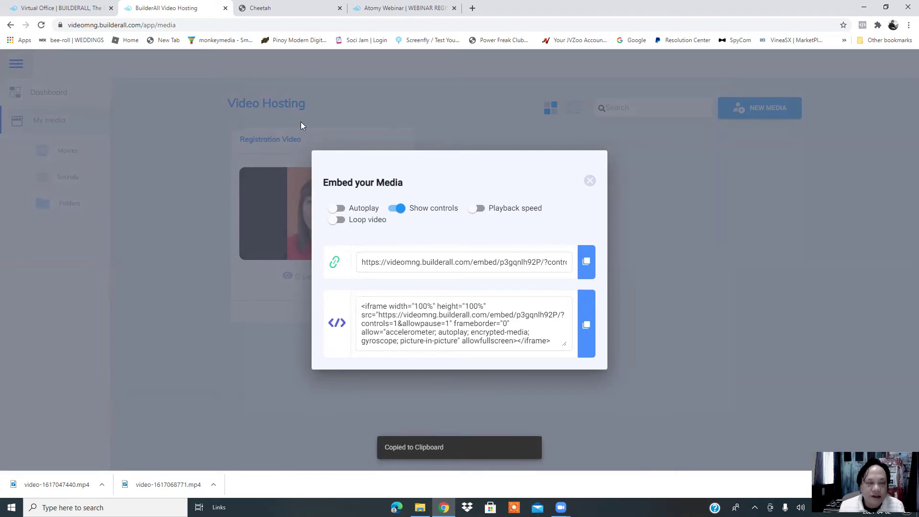
Step: Close the published registration page and open the webinar registration page in the Cheetah editor
click(273, 7)
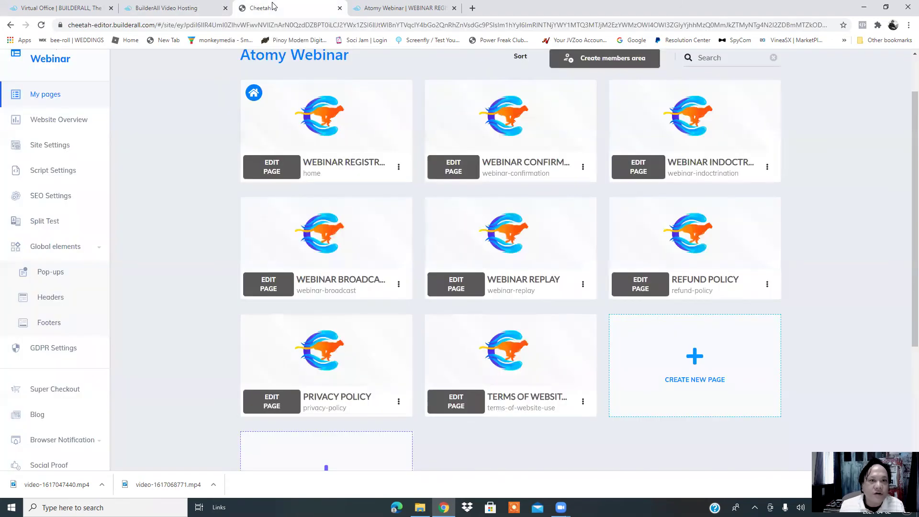
click(374, 6)
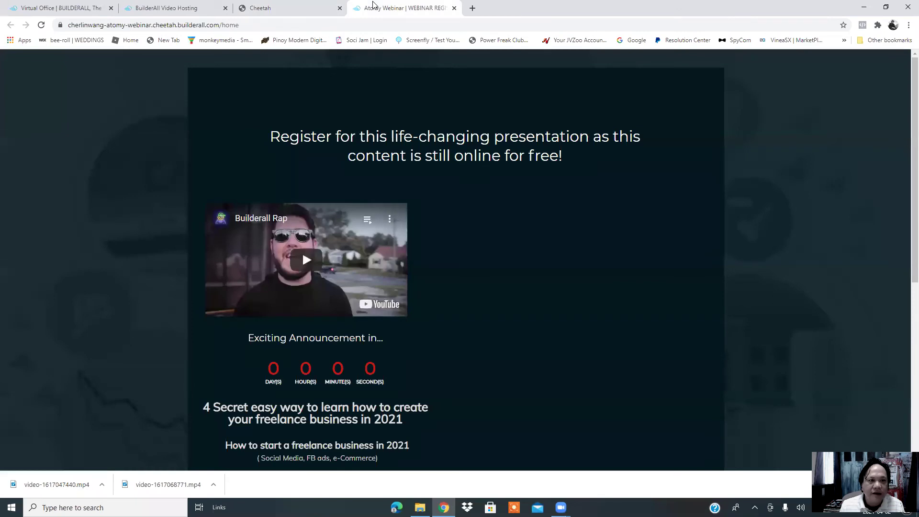
click(454, 7)
click(206, 6)
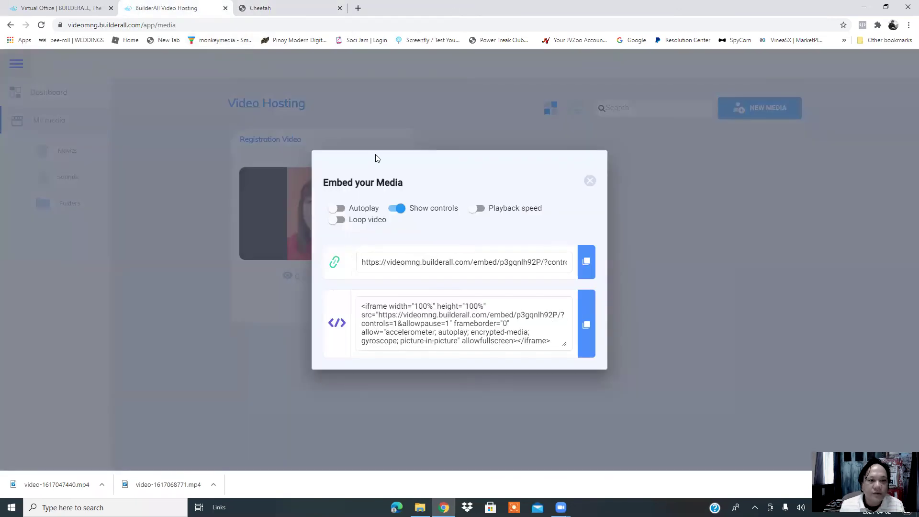
click(277, 6)
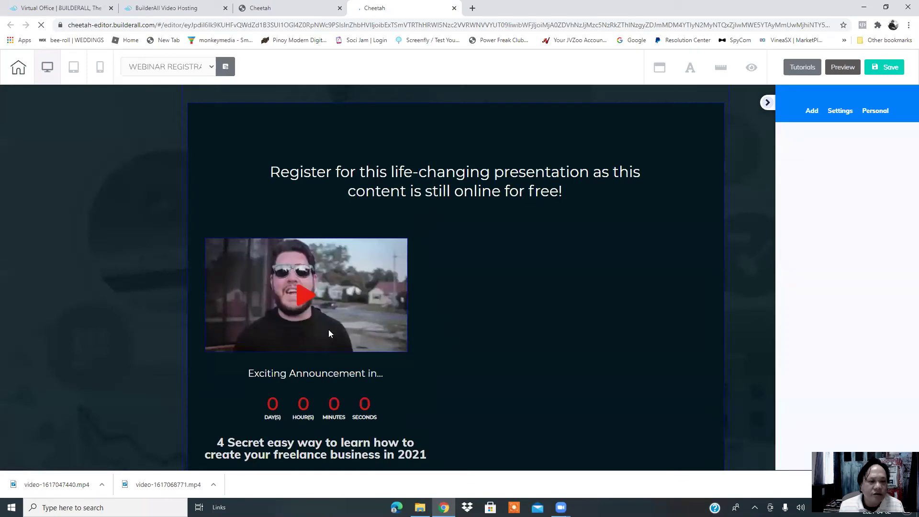
Step: View the published registration page from the site's page list, open its Builderall Rap video on YouTube and pause it
click(297, 10)
click(400, 168)
click(364, 211)
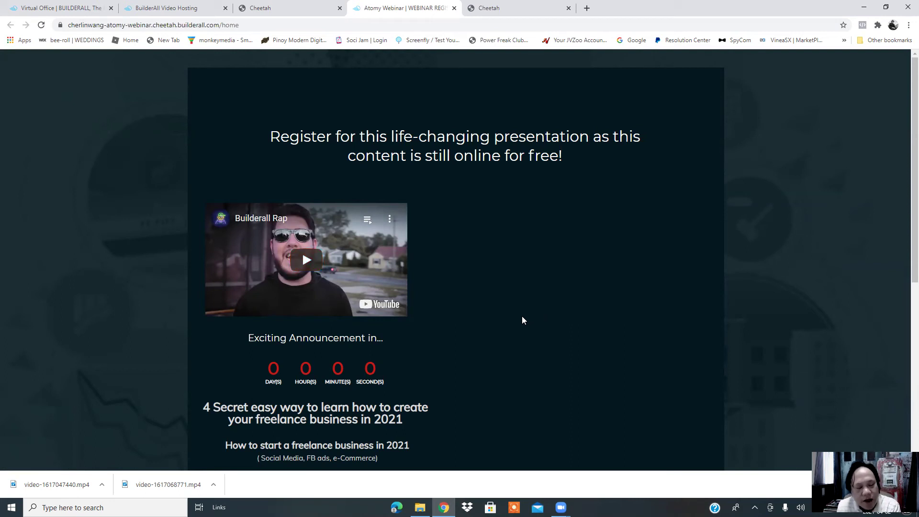
click(375, 305)
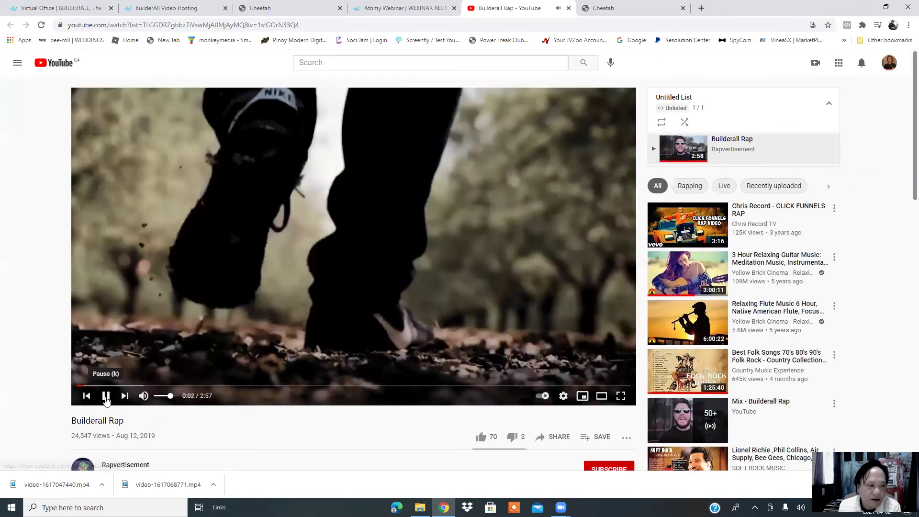
click(106, 395)
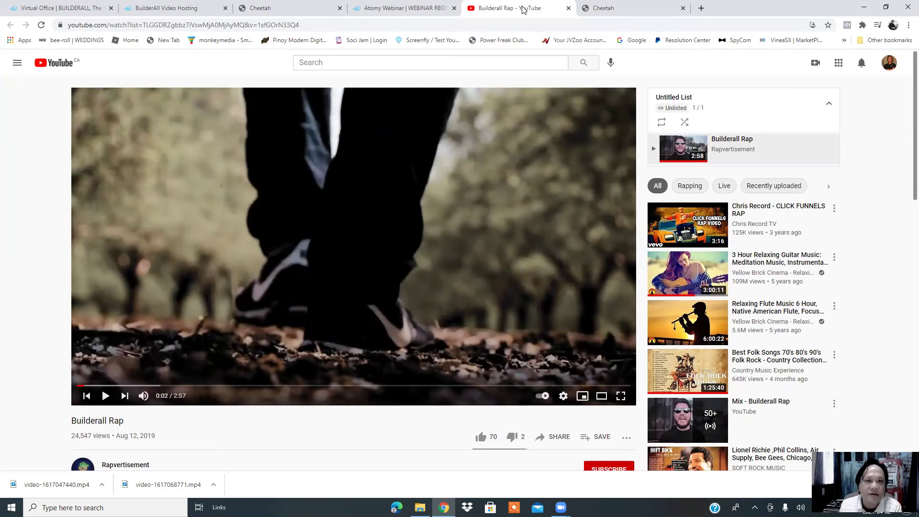
Step: Return to Builderall Video Hosting and copy the Registration Video's iframe embed code again
click(299, 6)
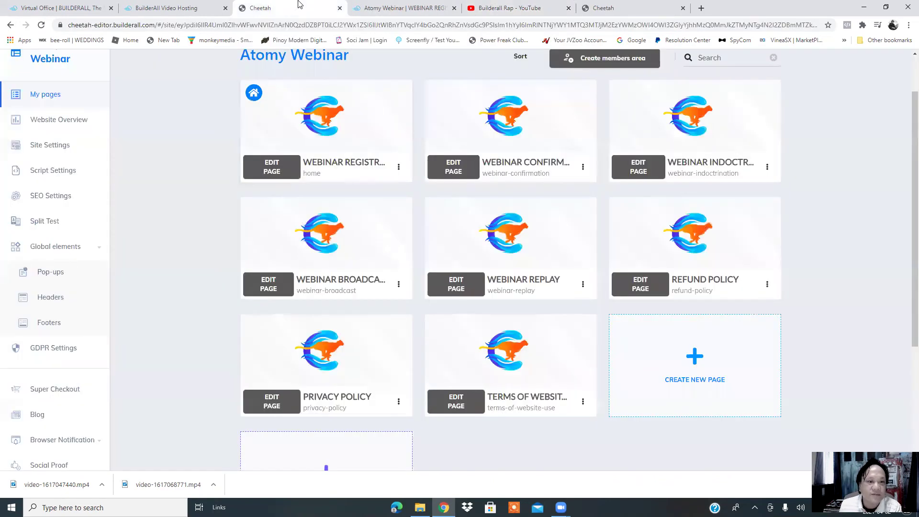
click(418, 8)
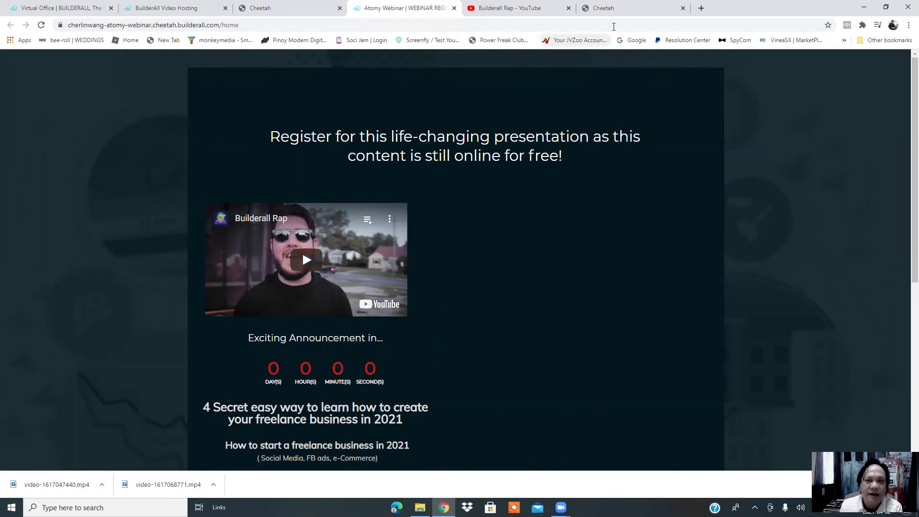
click(614, 6)
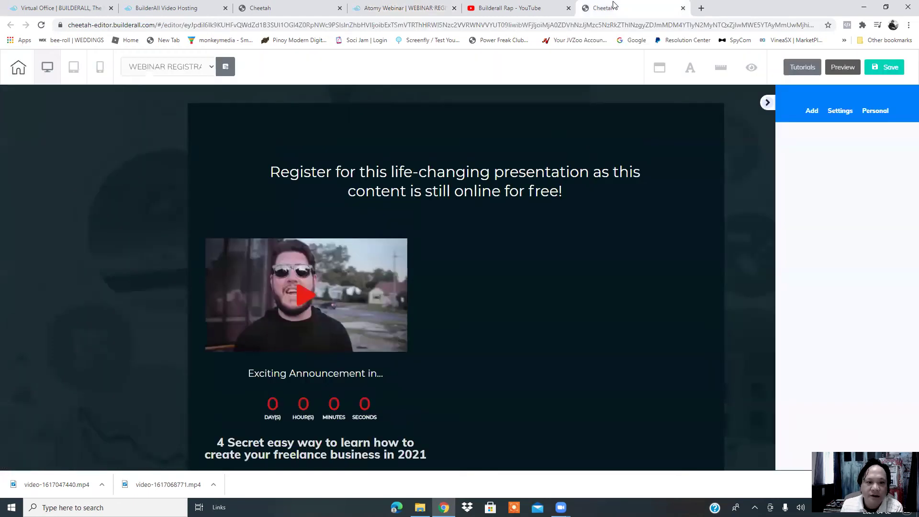
click(265, 8)
click(180, 8)
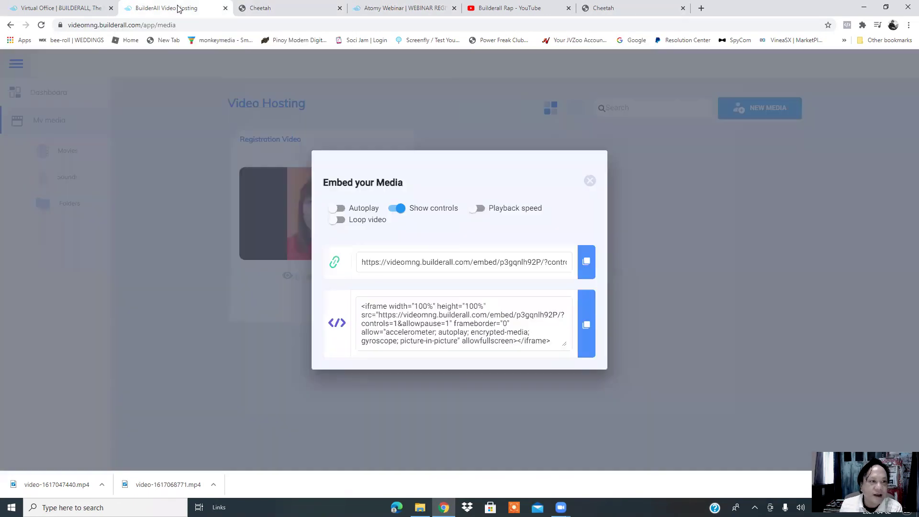
click(586, 330)
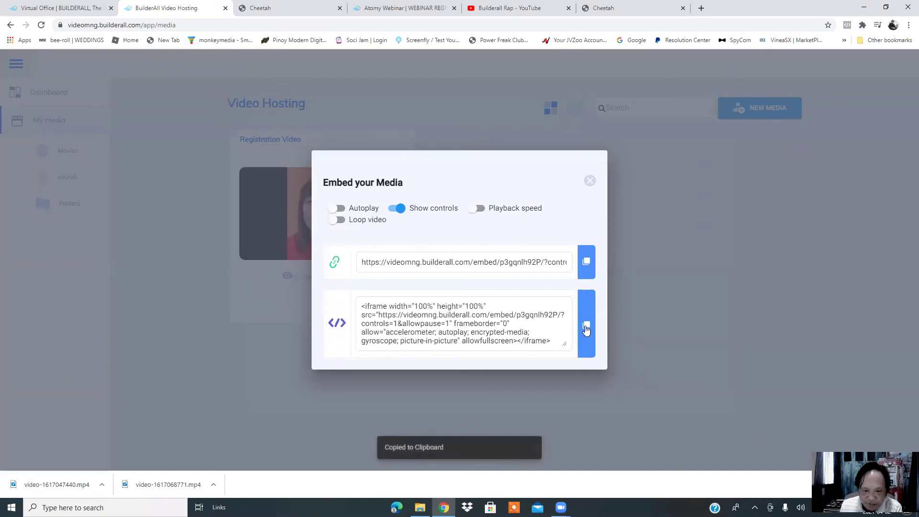
Step: Switch to the Cheetah editor and delete the YouTube video from the webinar registration page
click(406, 7)
click(292, 5)
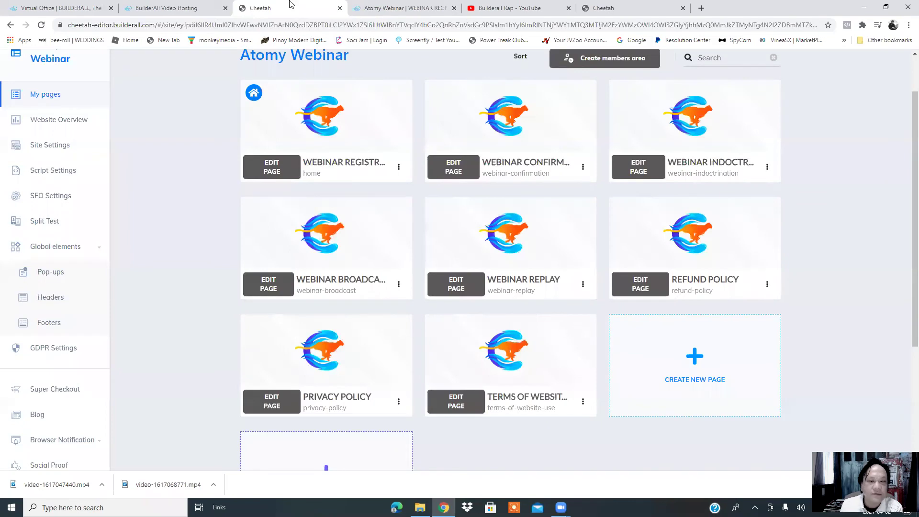
click(594, 10)
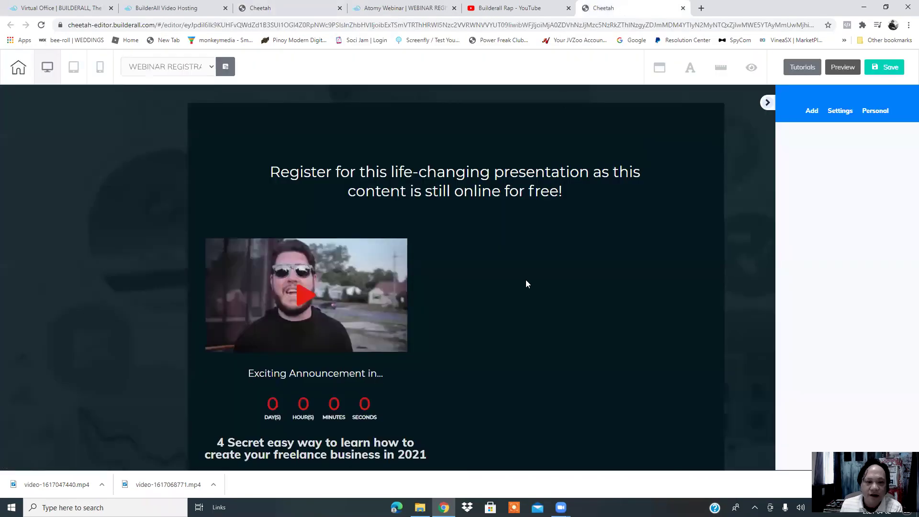
click(329, 259)
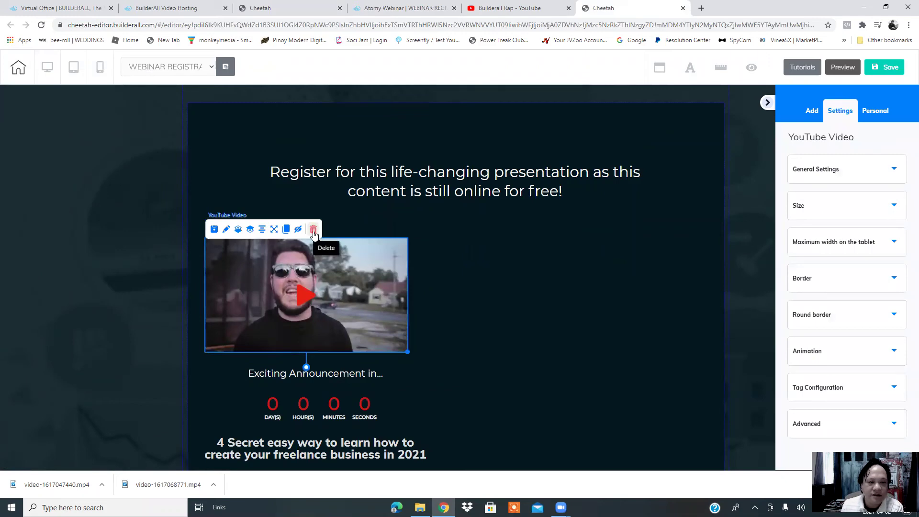
click(314, 230)
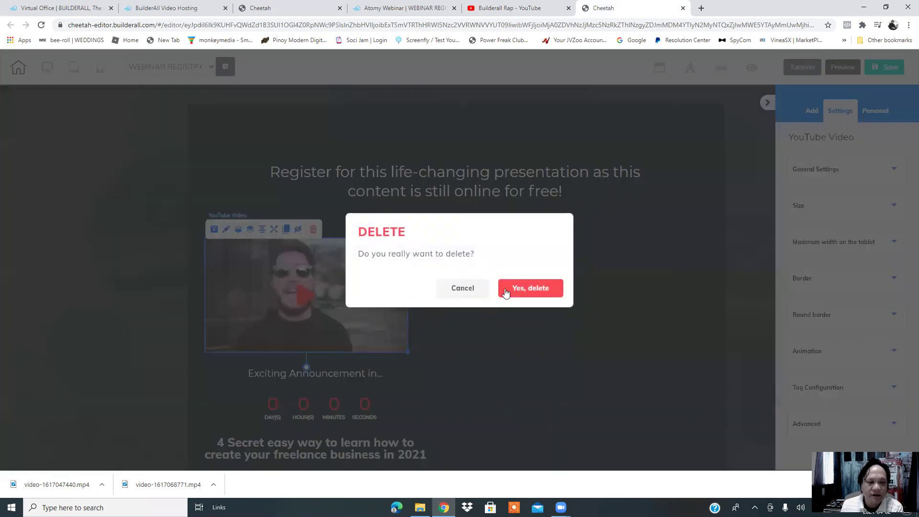
click(542, 290)
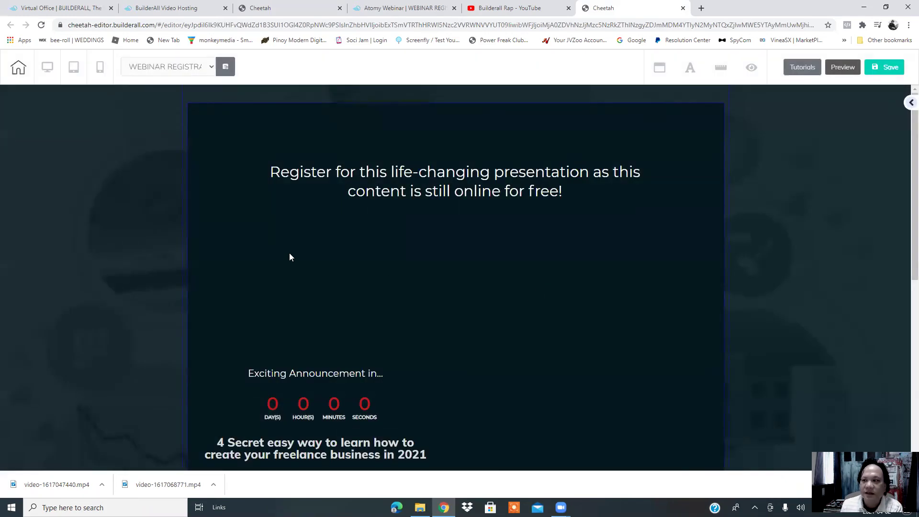
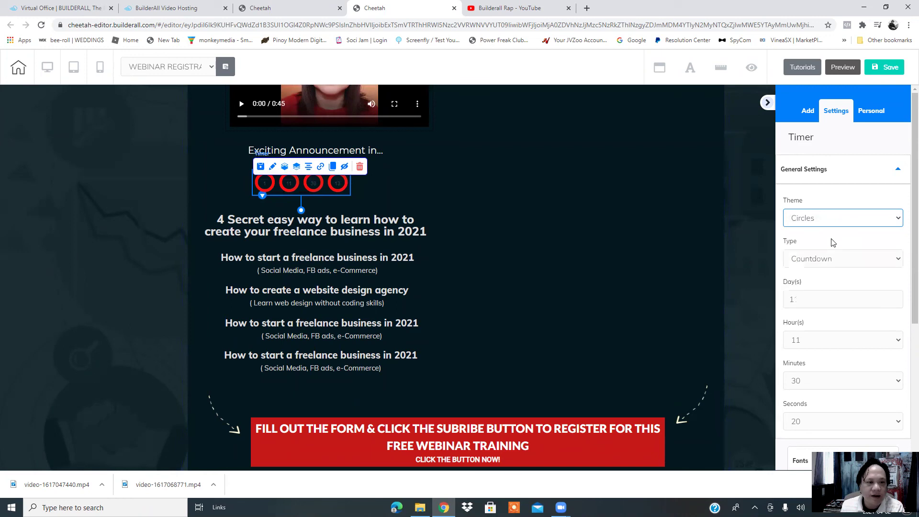
Step: Try the Panels and Squares themes on the countdown timer below "Exciting Announcement in..."
click(835, 219)
click(819, 271)
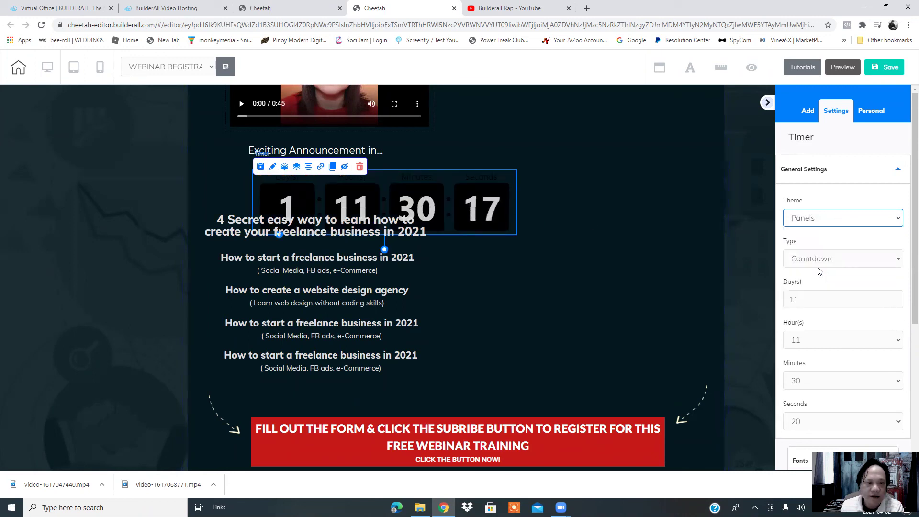
mouse_move(385, 195)
mouse_down()
mouse_move(381, 179)
mouse_move(380, 187)
mouse_up()
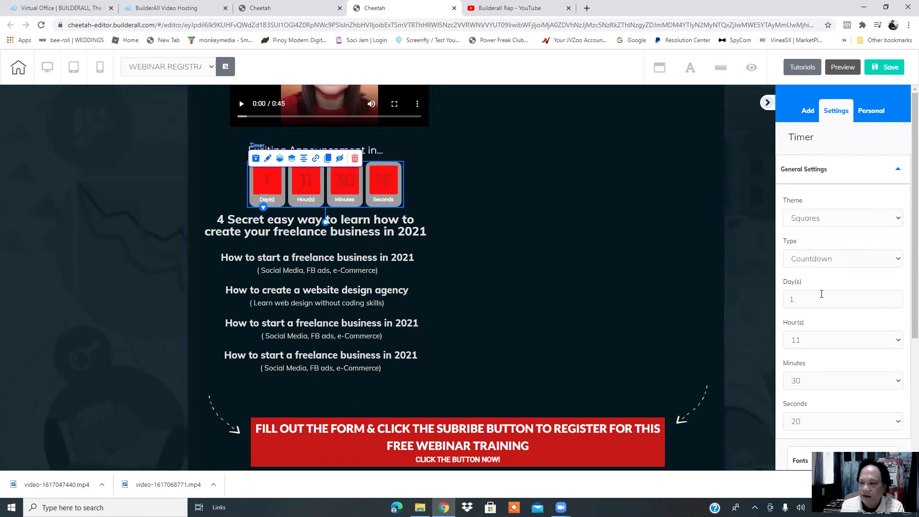
scroll(835, 302, down, 3)
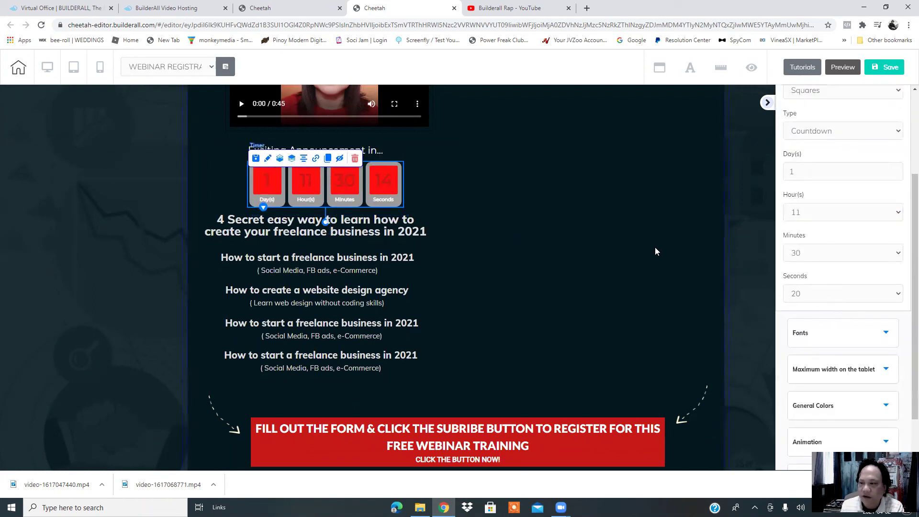
scroll(840, 233, up, 3)
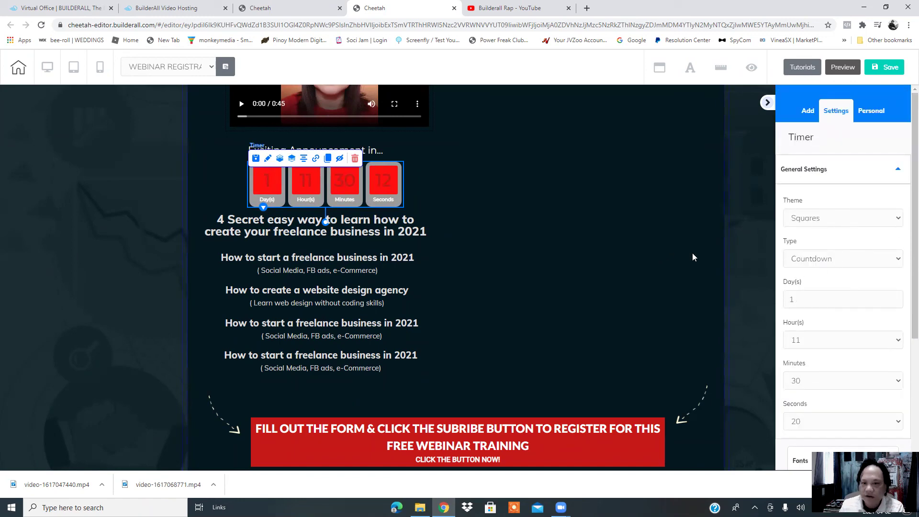
scroll(443, 280, down, 3)
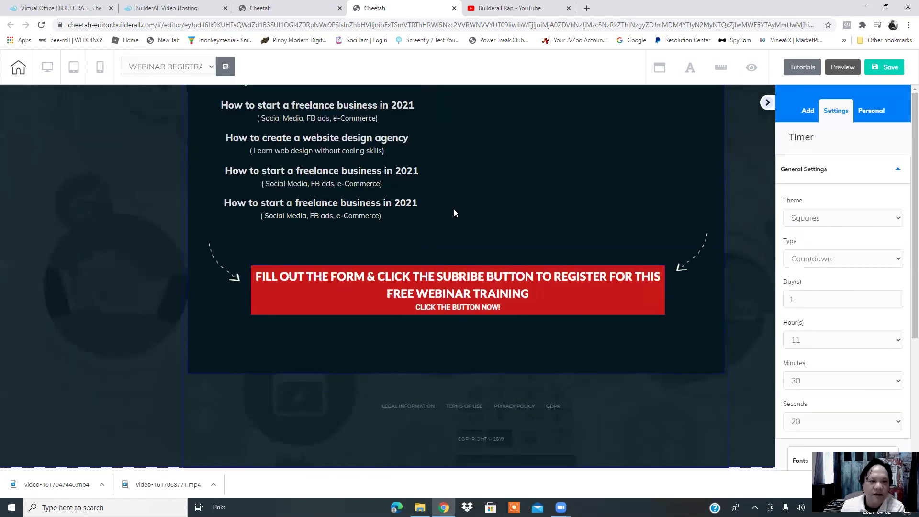
scroll(431, 211, up, 3)
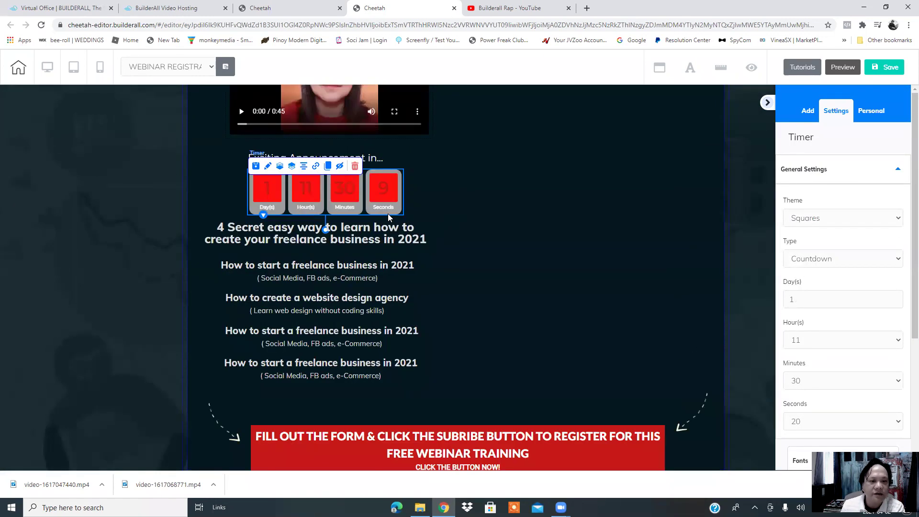
Step: Set the timer's theme to Text and centre it between "Exciting Announcement in..." and the "4 Secret easy way" heading
click(822, 221)
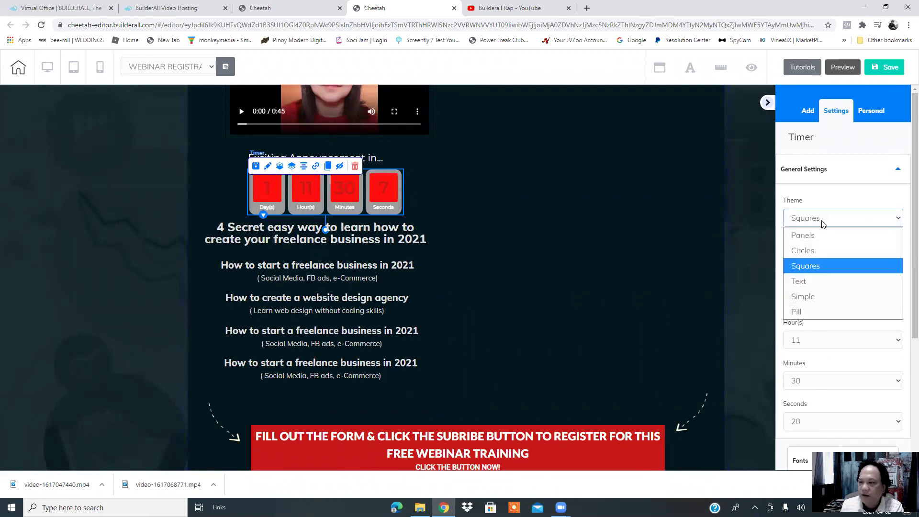
click(825, 285)
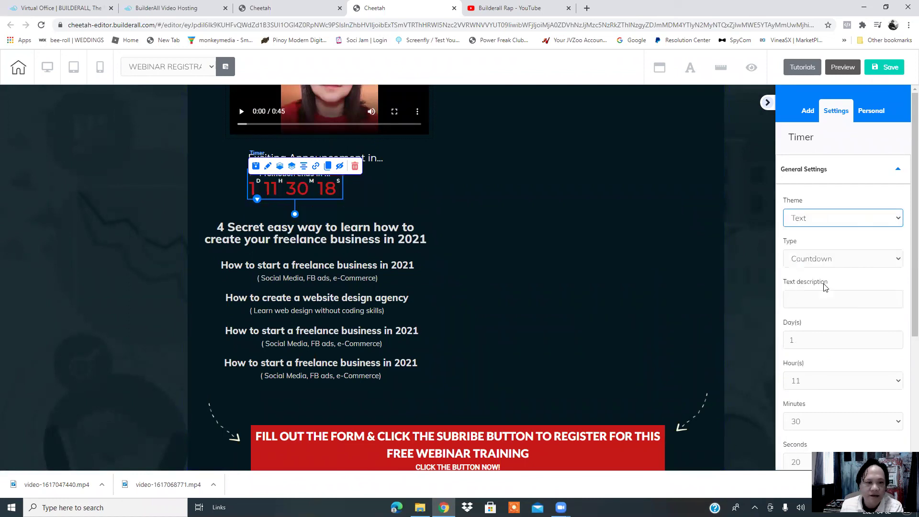
drag(341, 192, 357, 193)
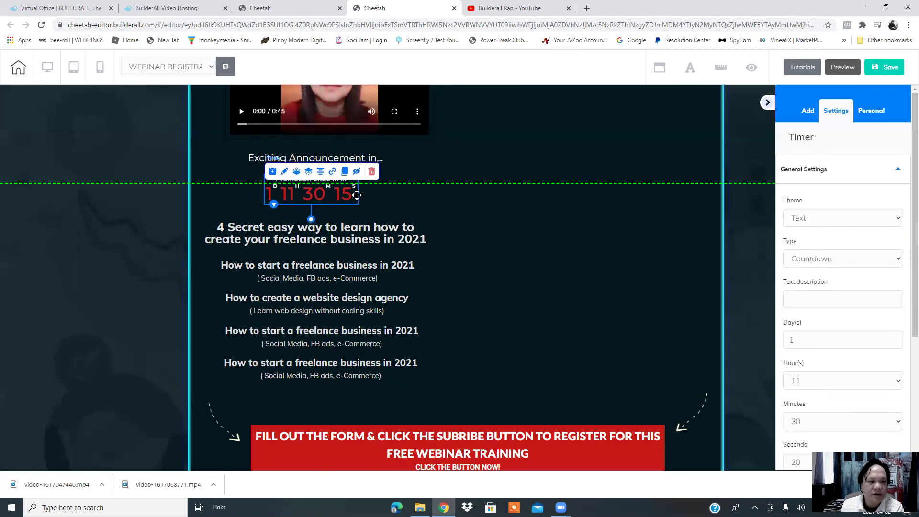
click(480, 217)
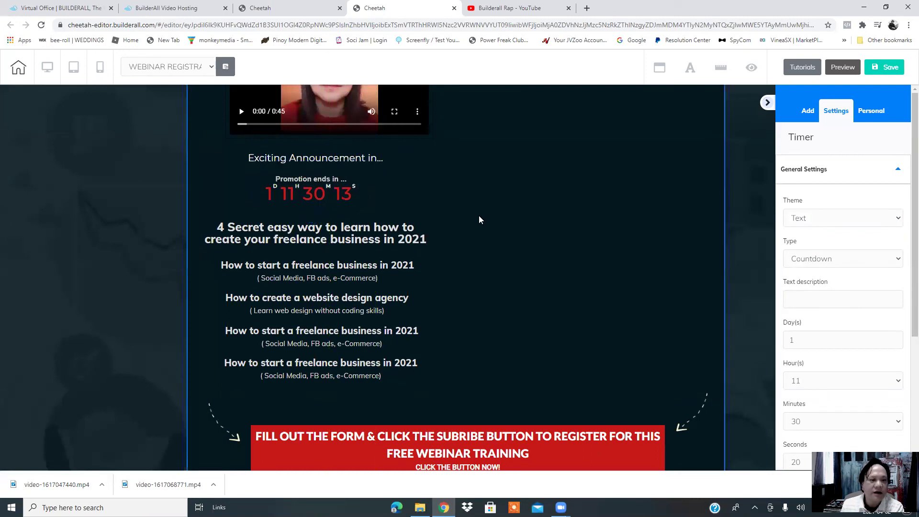
drag(312, 188, 450, 211)
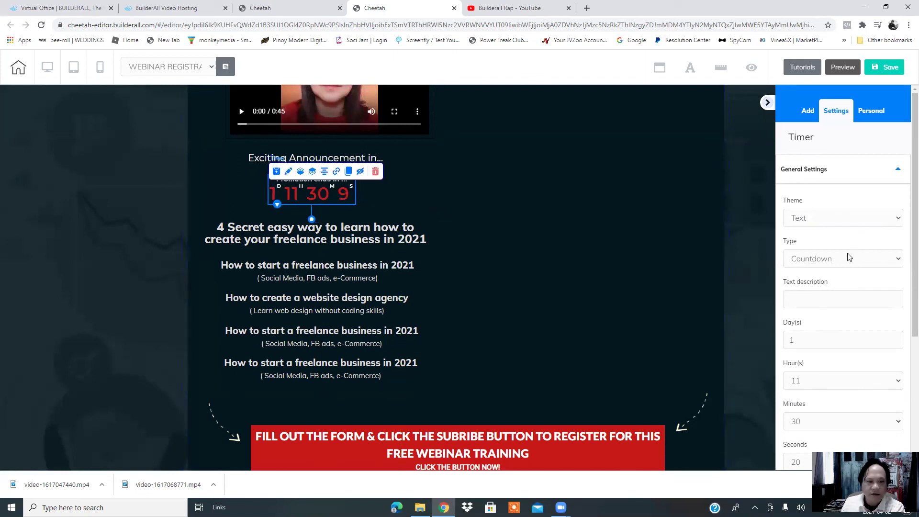
Step: Set the countdown timer's type to Refresh Timer
scroll(851, 268, down, 1)
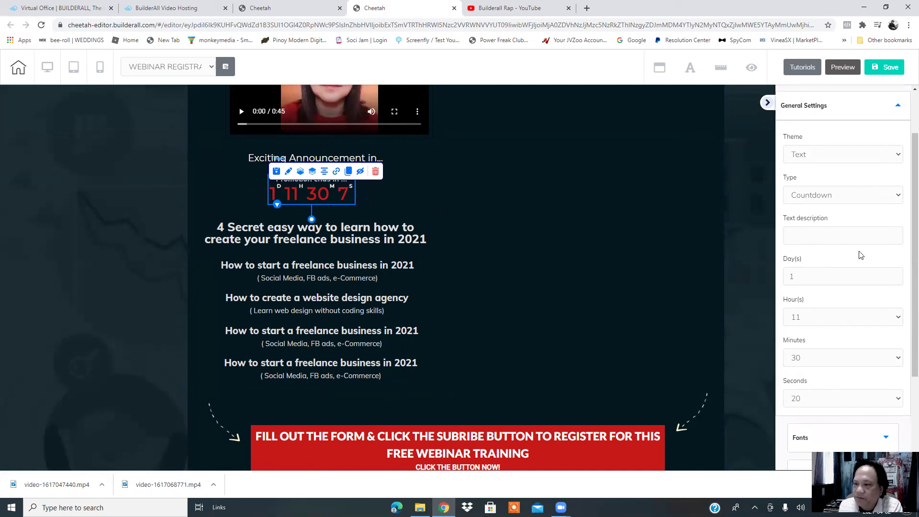
click(859, 196)
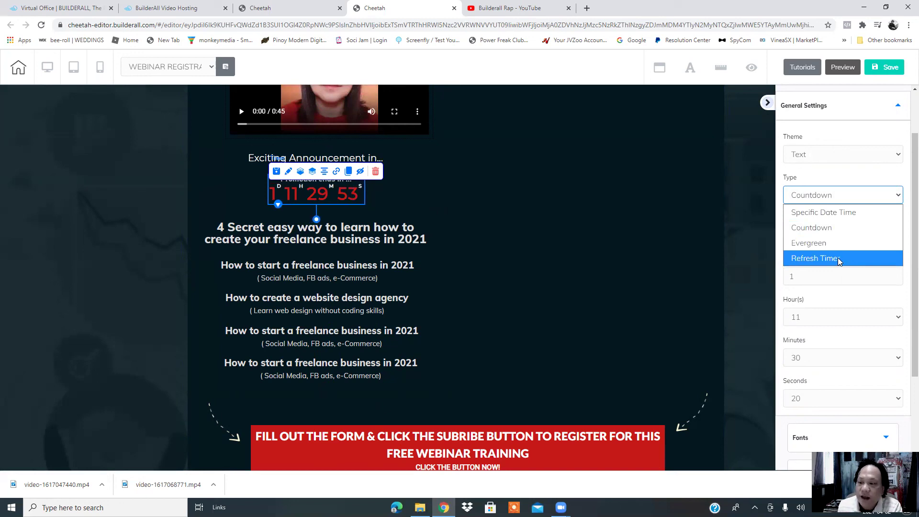
key(Escape)
key(Down)
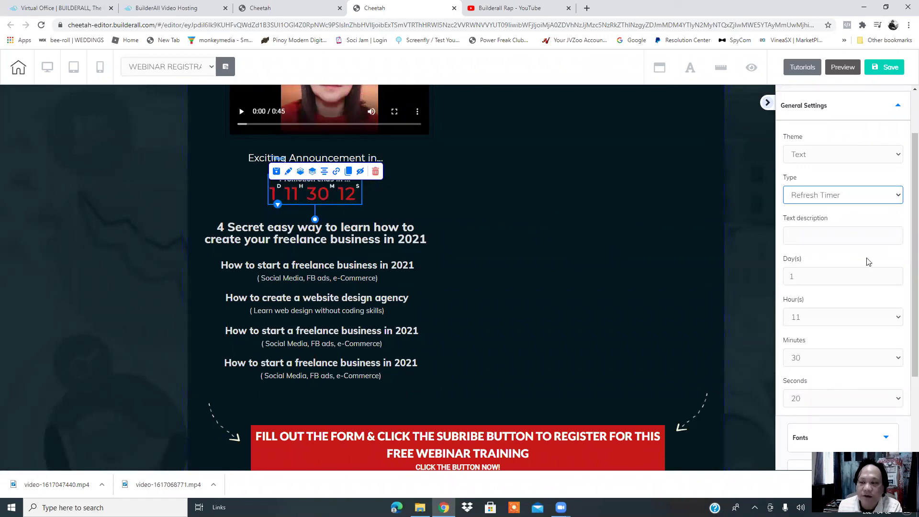
scroll(868, 286, down, 1)
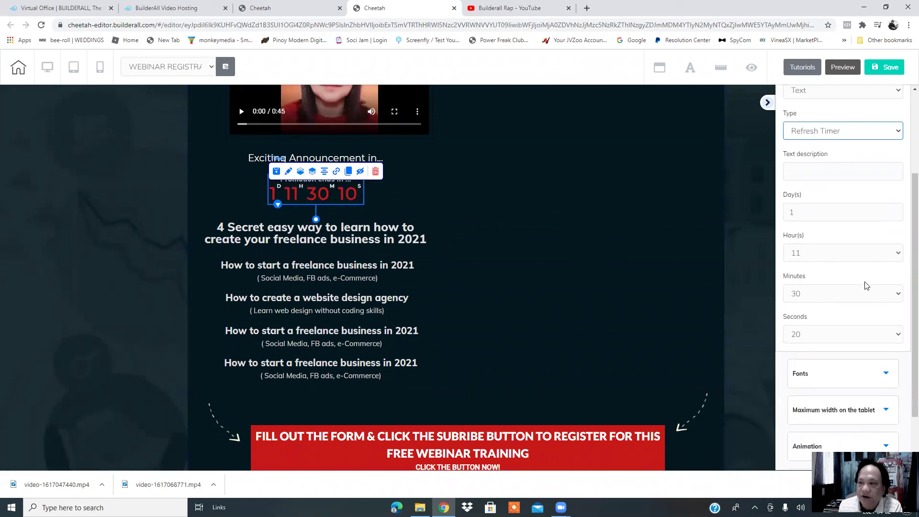
click(858, 133)
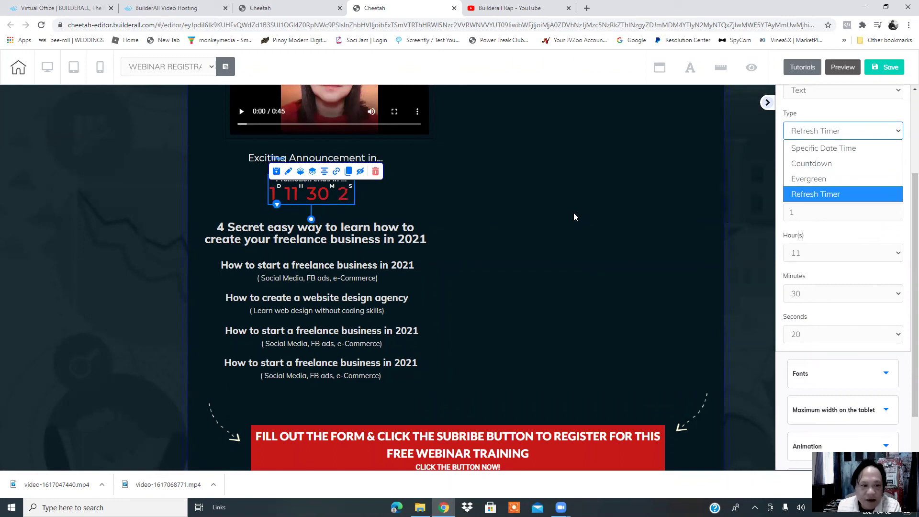
Step: Set the refresh timer's duration to 0 days, 1 hour and 0 seconds, leaving the minutes at 30
click(898, 215)
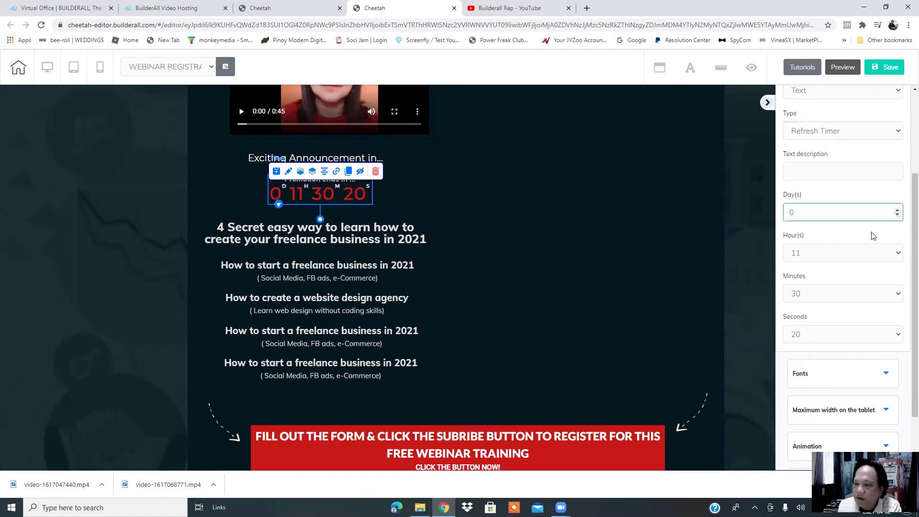
click(899, 254)
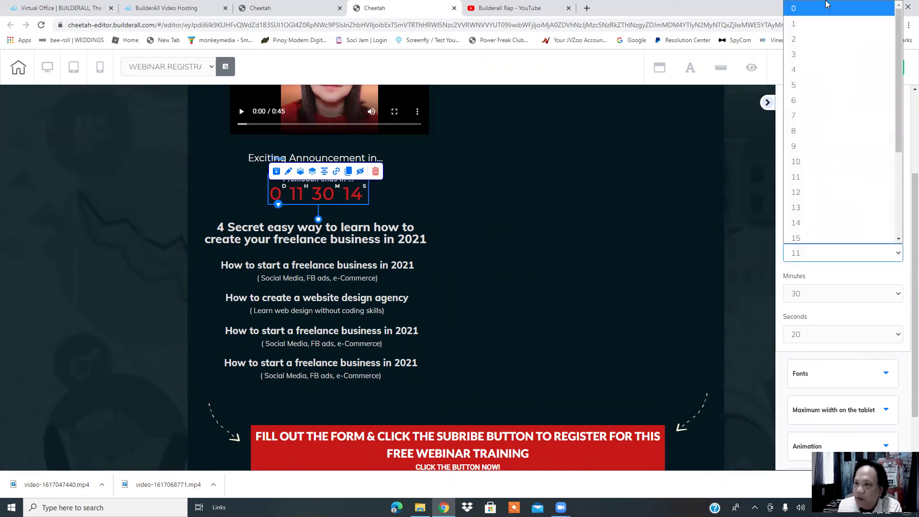
click(820, 27)
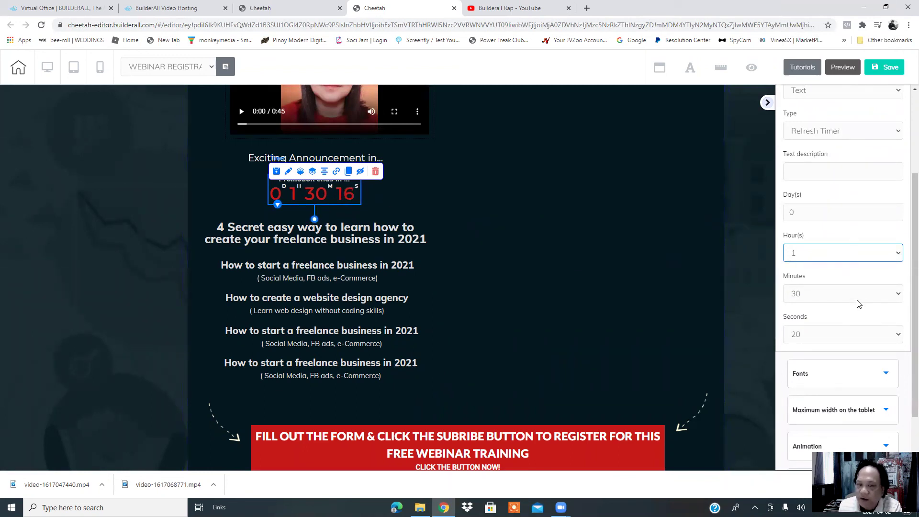
scroll(572, 343, down, 3)
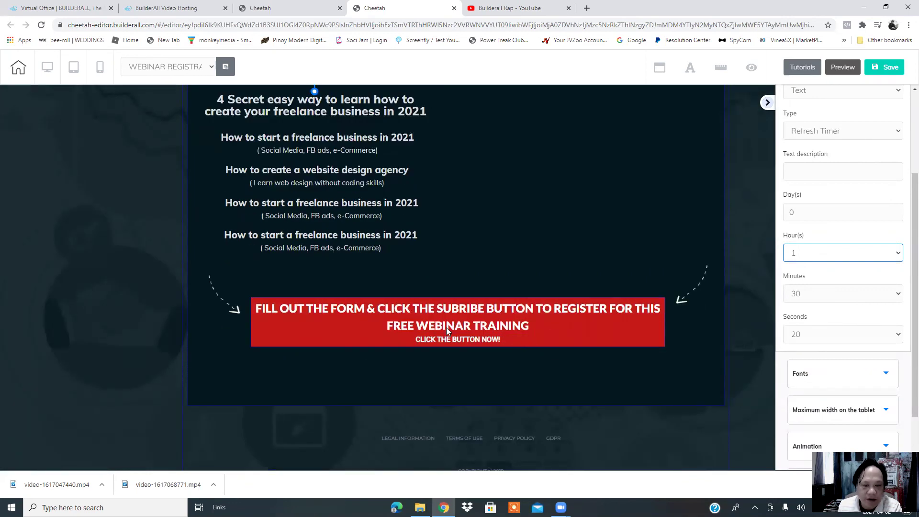
scroll(412, 293, up, 3)
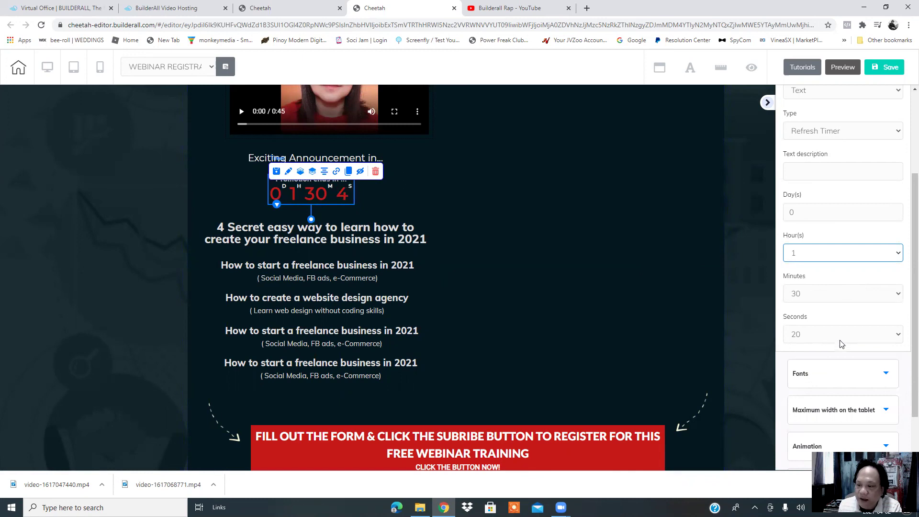
scroll(835, 354, down, 2)
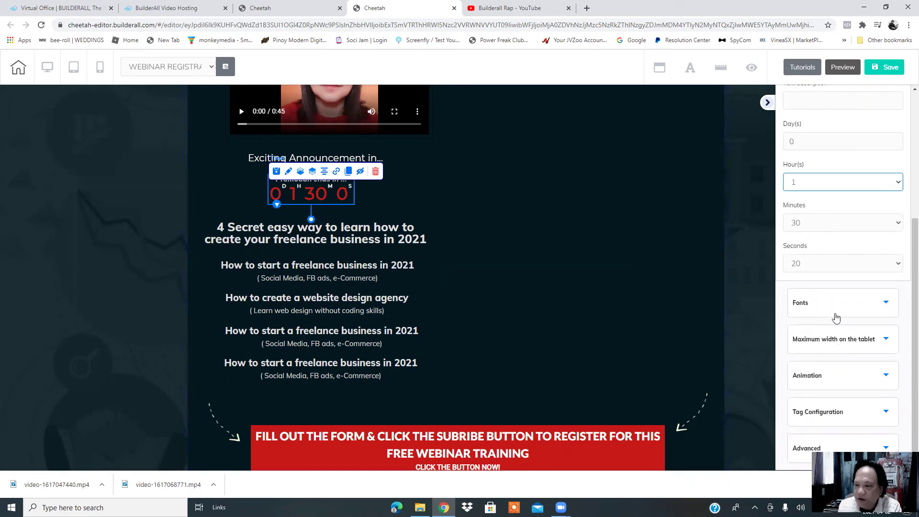
click(895, 267)
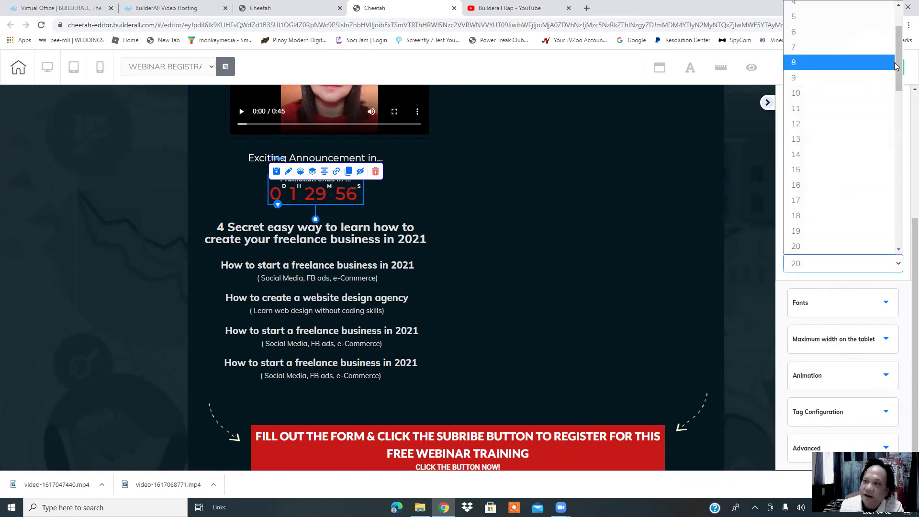
scroll(872, 21, up, 2)
click(819, 15)
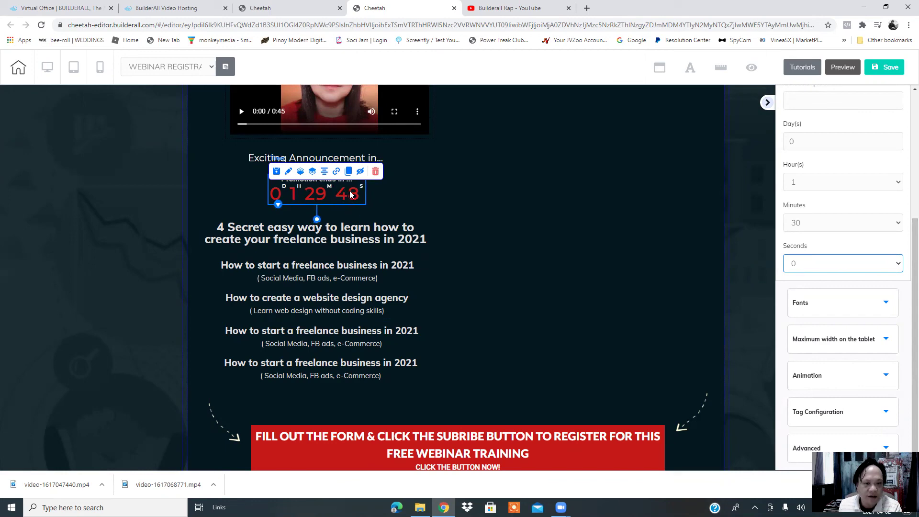
Step: Save the webinar registration page with its new timer settings and publish the site
click(890, 72)
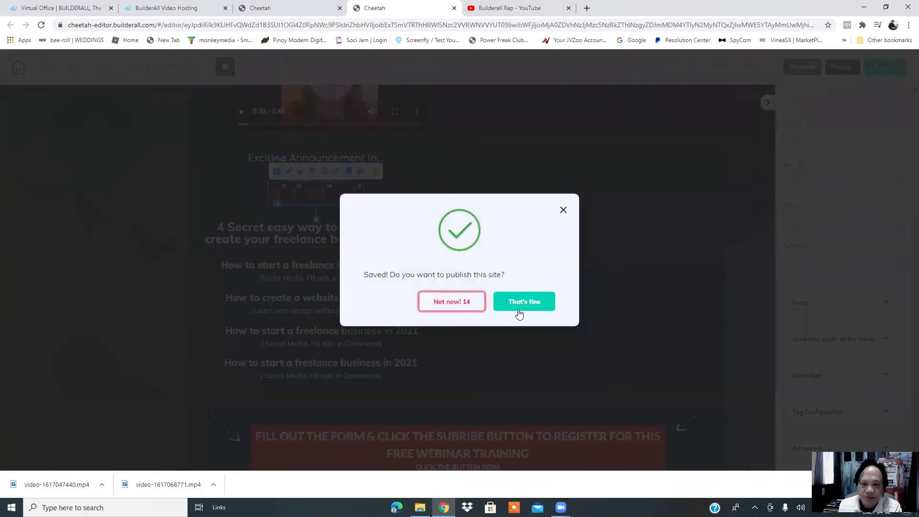
click(520, 308)
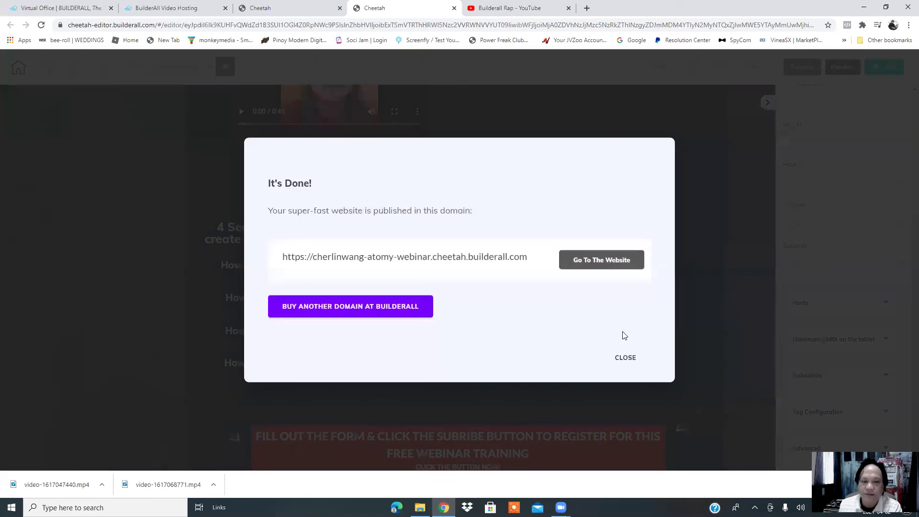
click(625, 362)
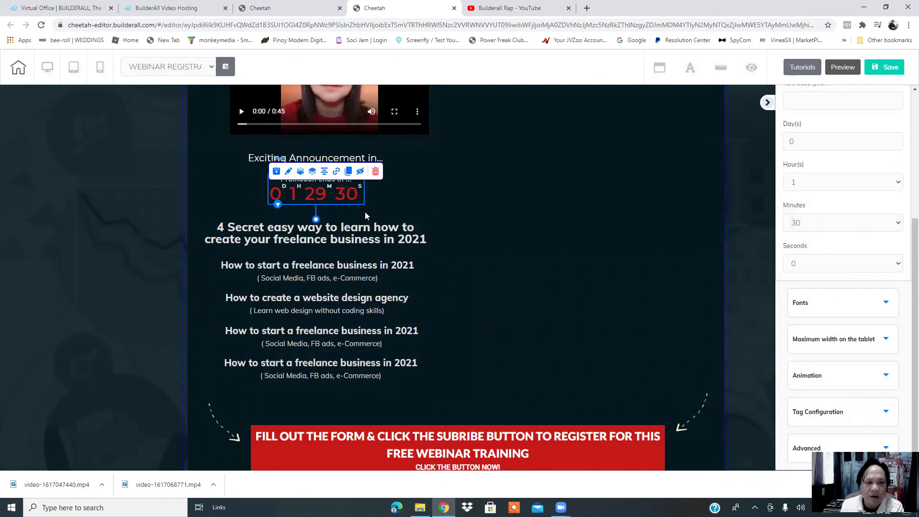
Step: Save and publish the webinar registration page once more, and dismiss the publishing dialog
scroll(488, 297, down, 2)
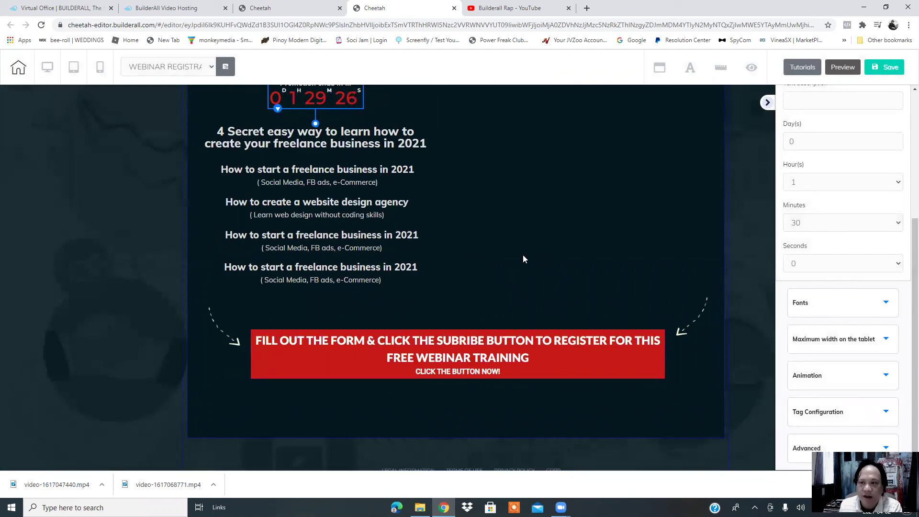
click(890, 68)
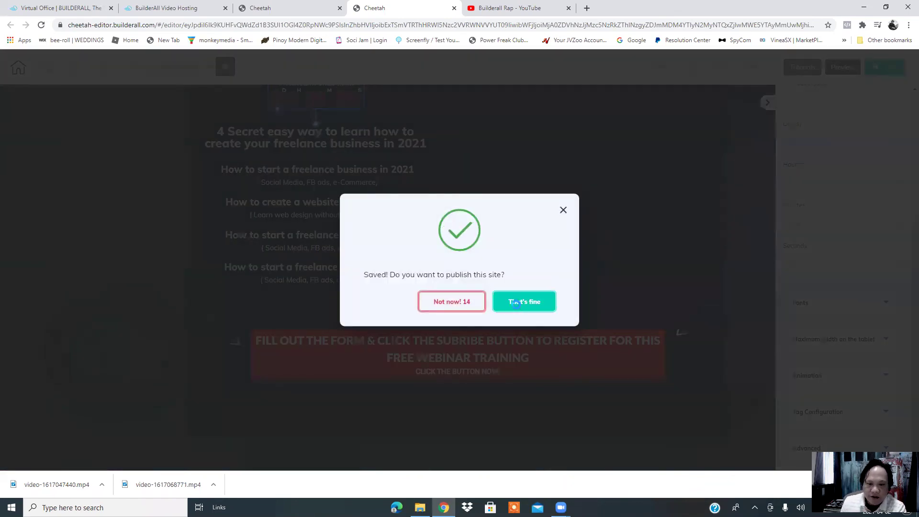
click(517, 307)
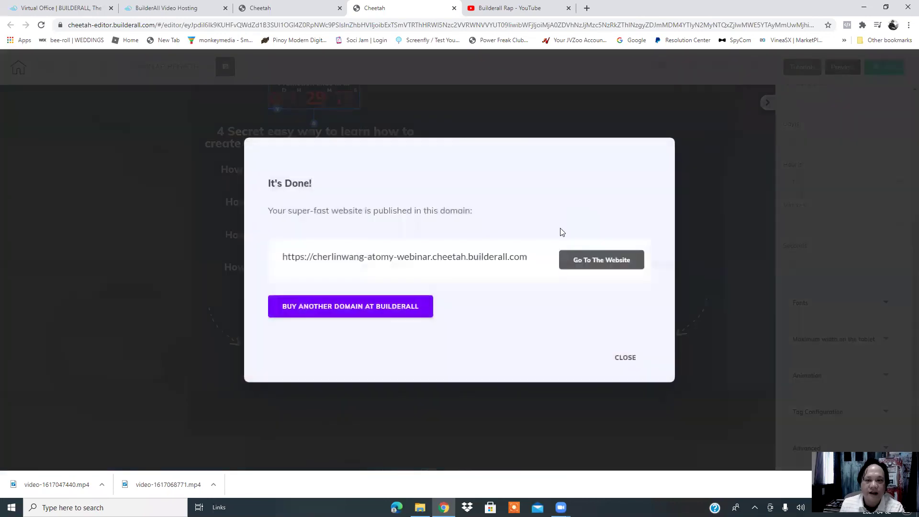
click(621, 358)
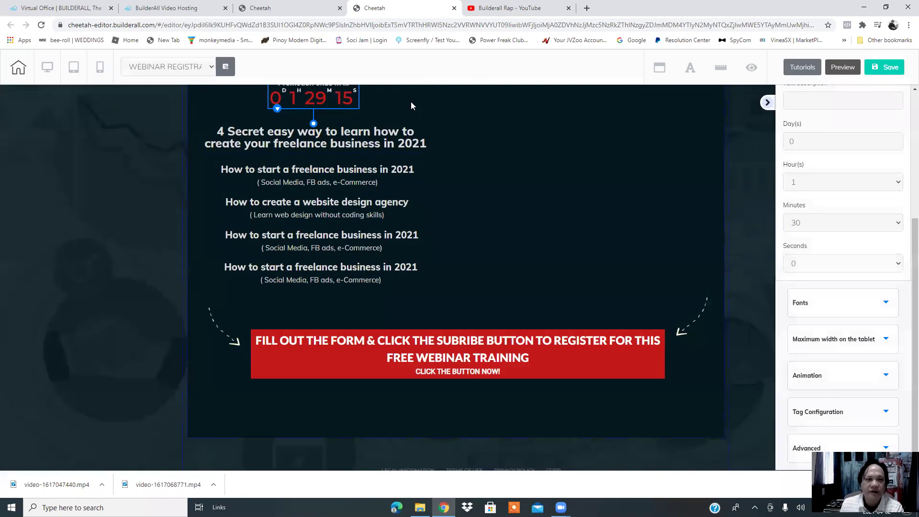
Step: Close the registration page's editor and open its live website page from the Atomy Webinar page list
click(454, 8)
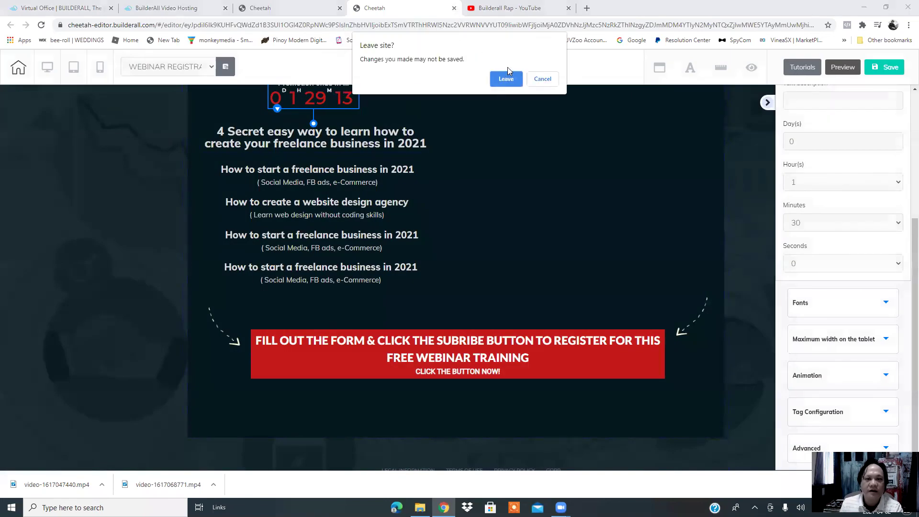
click(508, 80)
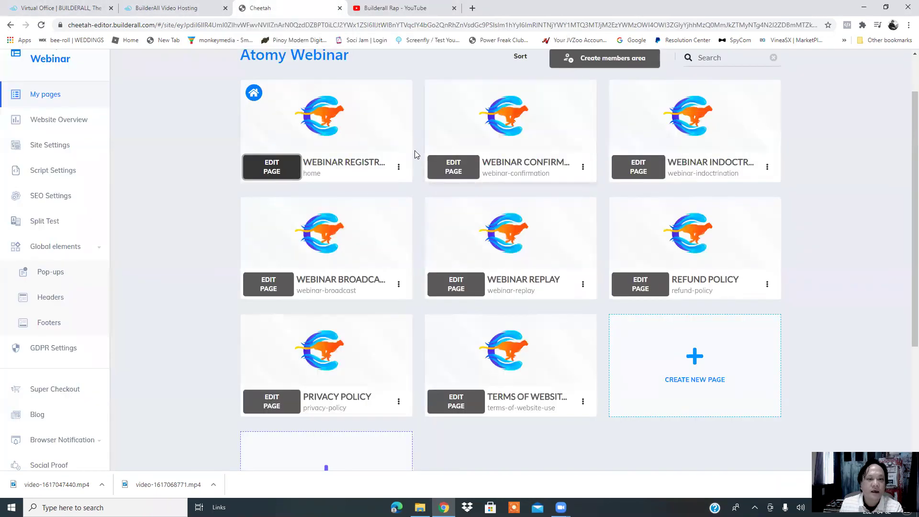
click(399, 167)
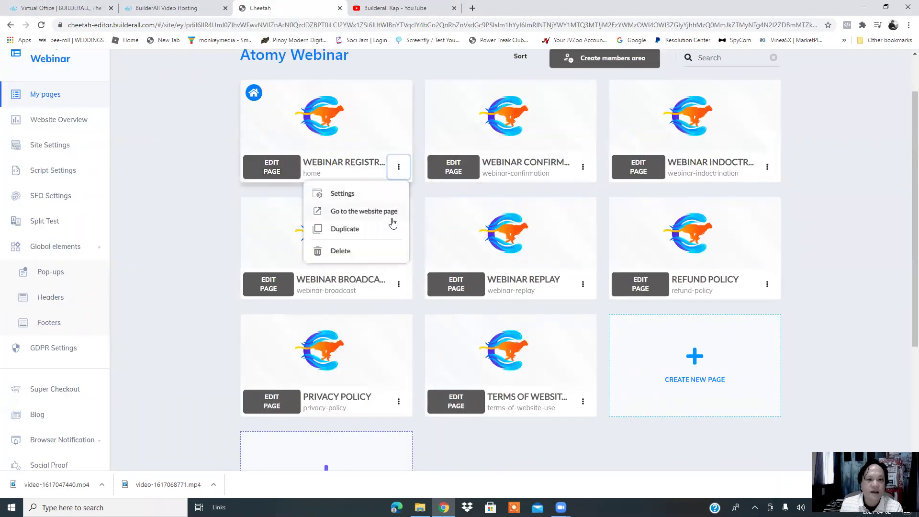
click(365, 212)
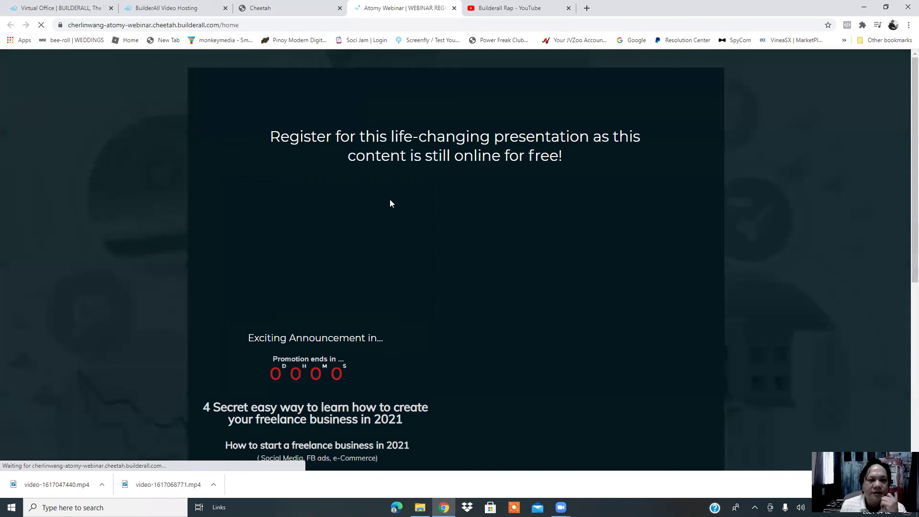
Step: Examine the published registration page from its headline to its footer, checking the video, countdown timer, topic list and red call-to-action banner
scroll(383, 215, down, 3)
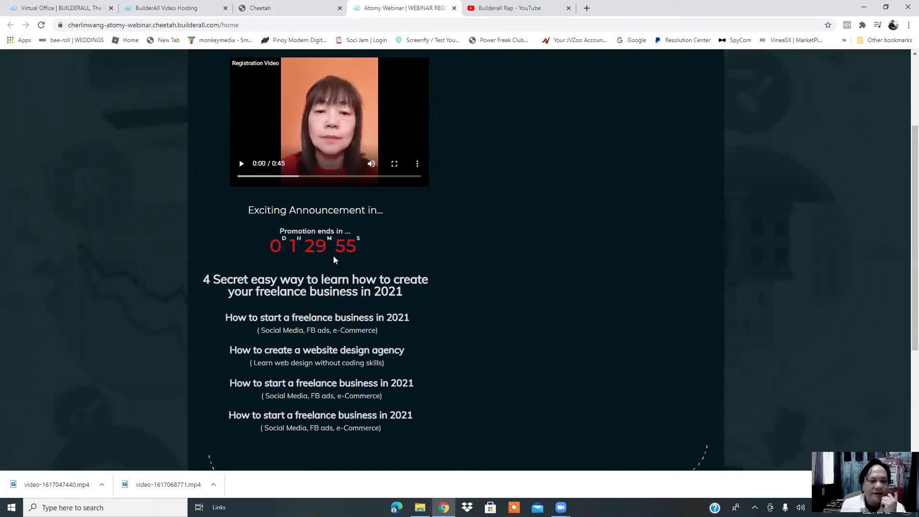
scroll(460, 274, down, 3)
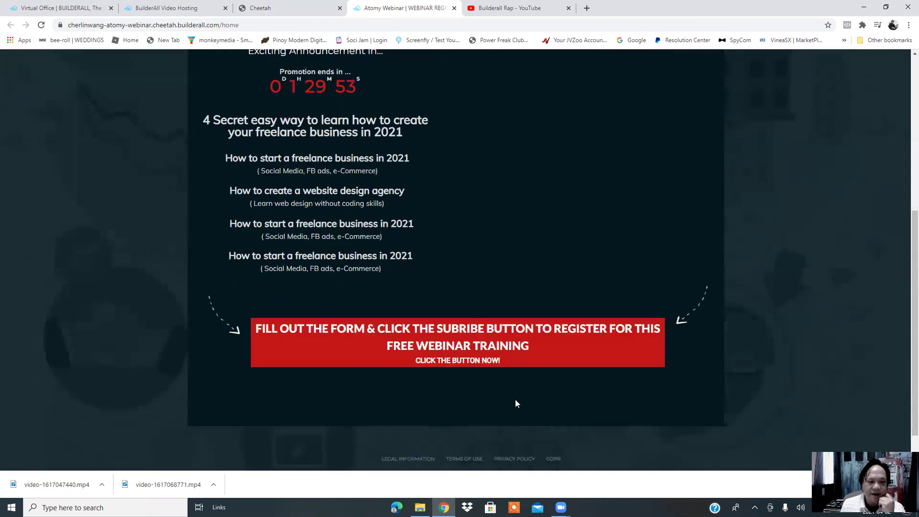
scroll(474, 228, up, 3)
scroll(482, 218, up, 2)
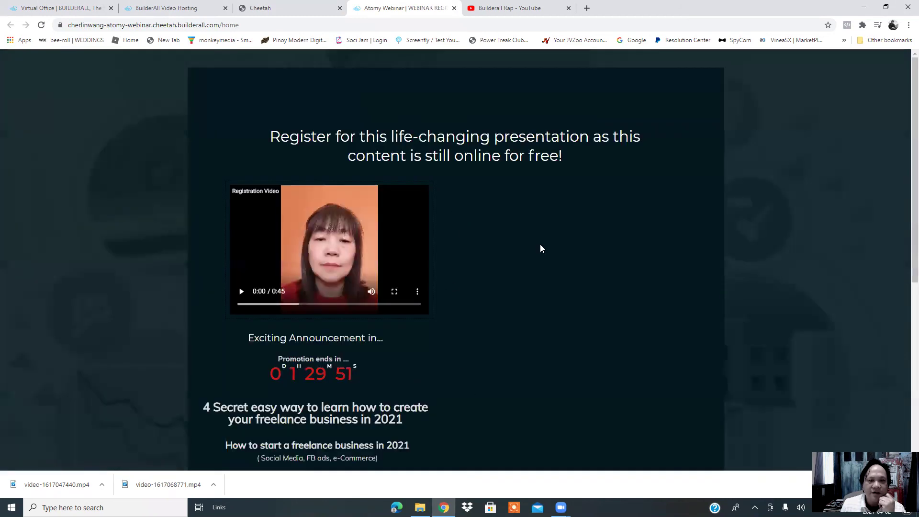
scroll(496, 232, down, 2)
scroll(515, 158, down, 2)
scroll(486, 180, down, 2)
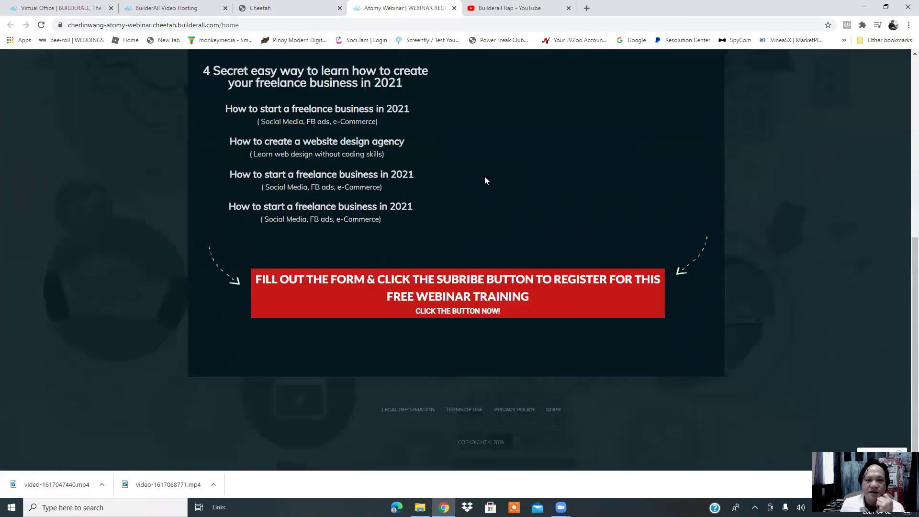
scroll(498, 134, up, 4)
scroll(515, 99, up, 3)
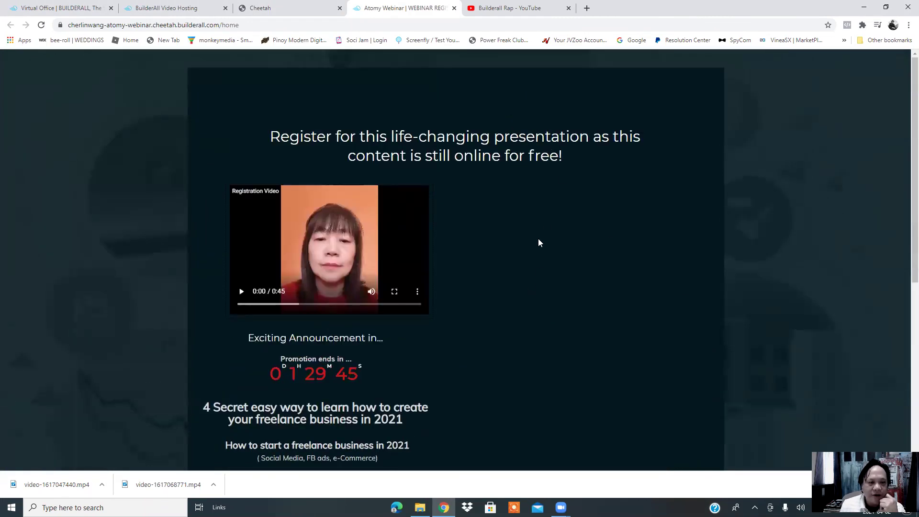
scroll(540, 242, down, 2)
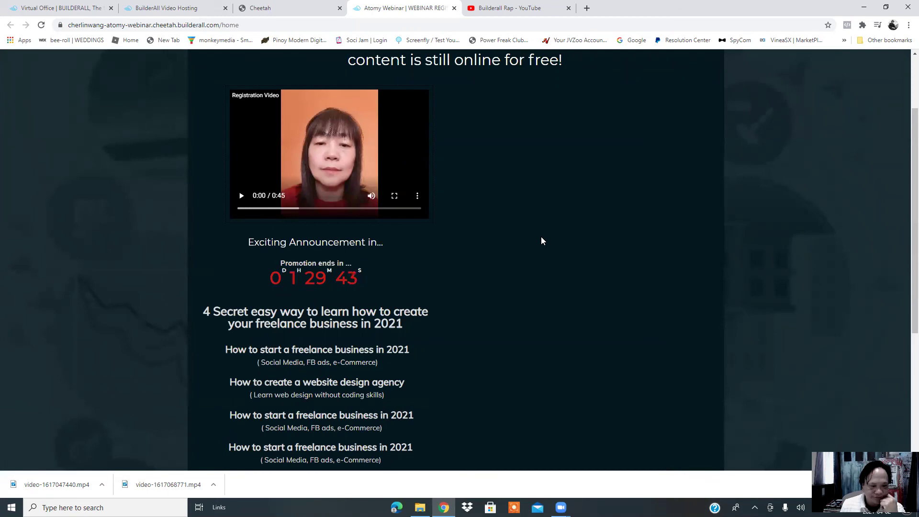
scroll(541, 241, down, 2)
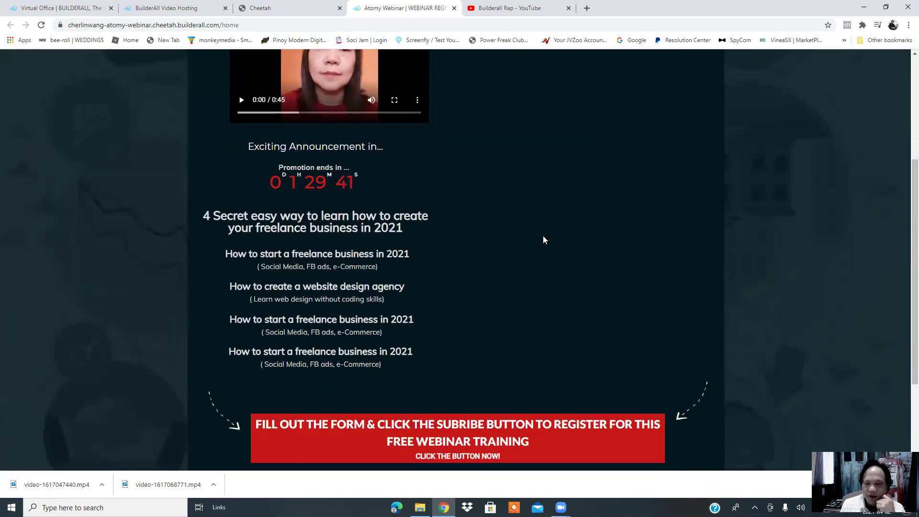
scroll(523, 213, up, 3)
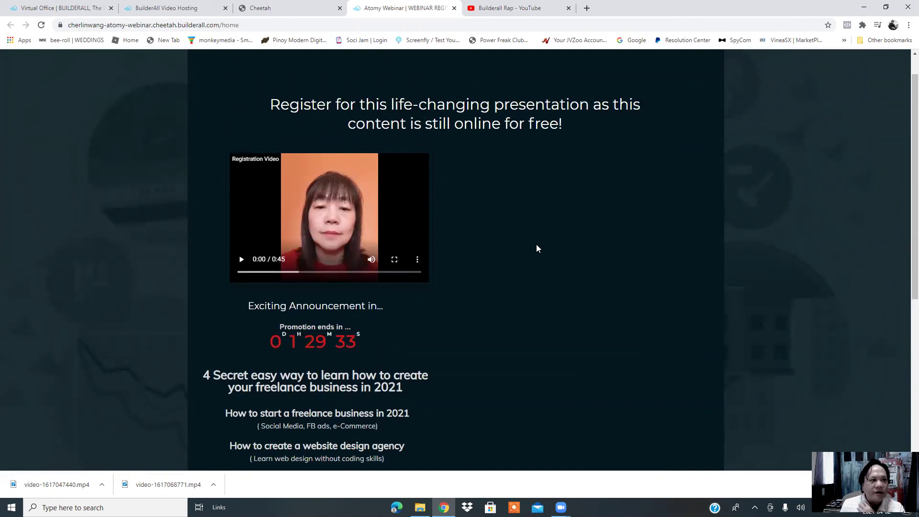
scroll(539, 248, down, 2)
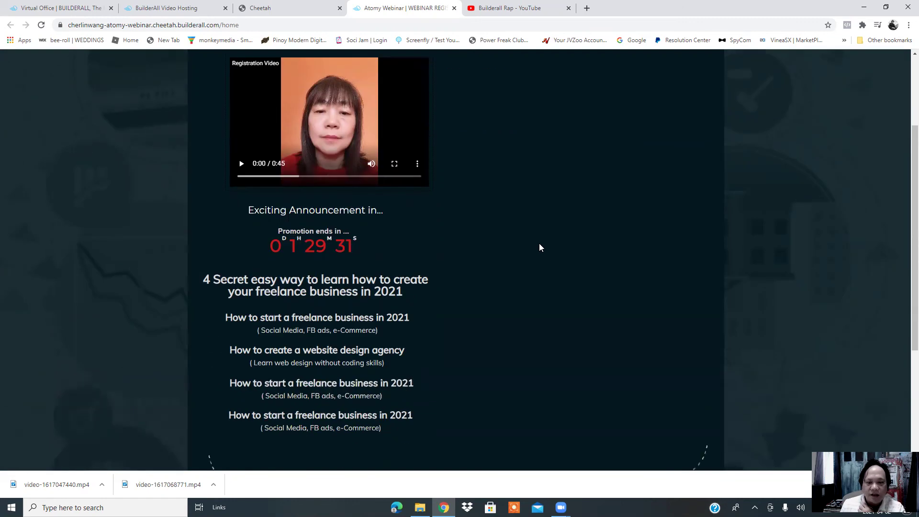
scroll(540, 249, down, 2)
scroll(540, 254, down, 2)
scroll(546, 228, up, 6)
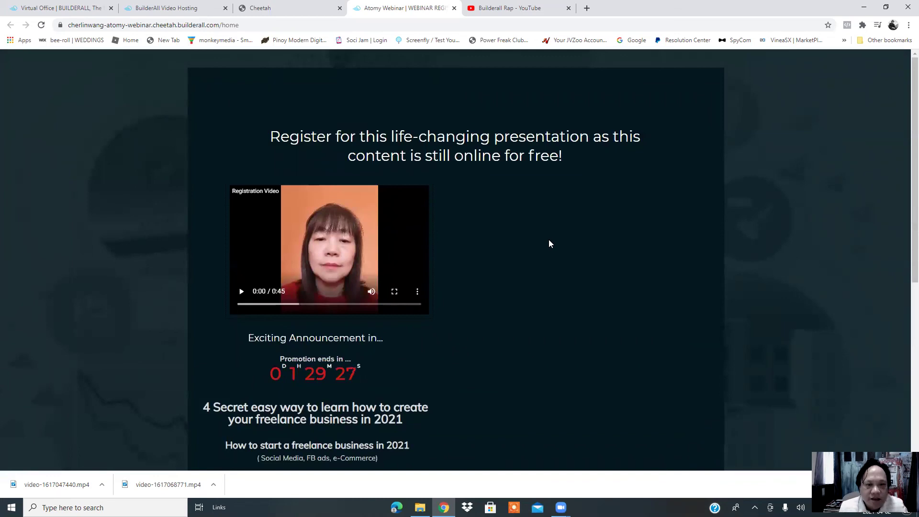
scroll(553, 261, down, 3)
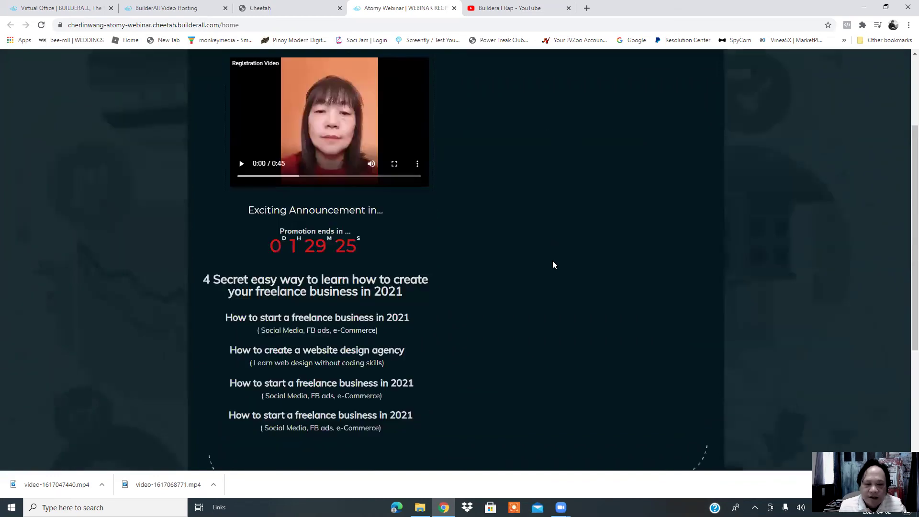
scroll(553, 275, down, 4)
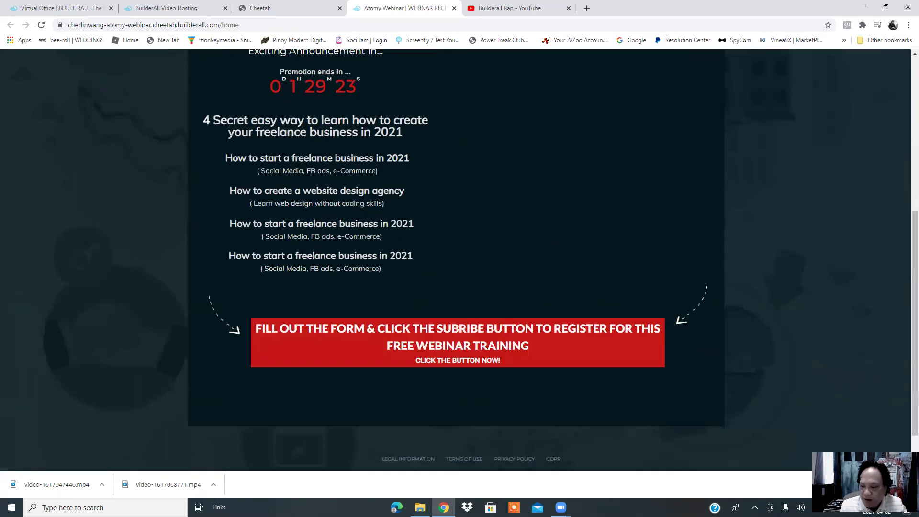